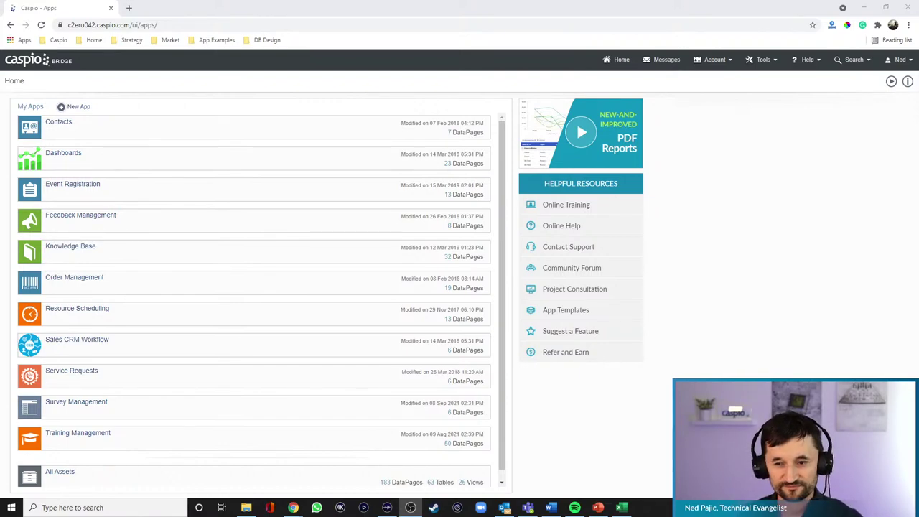
{"action": "left_click", "coordinate": [760, 181]}
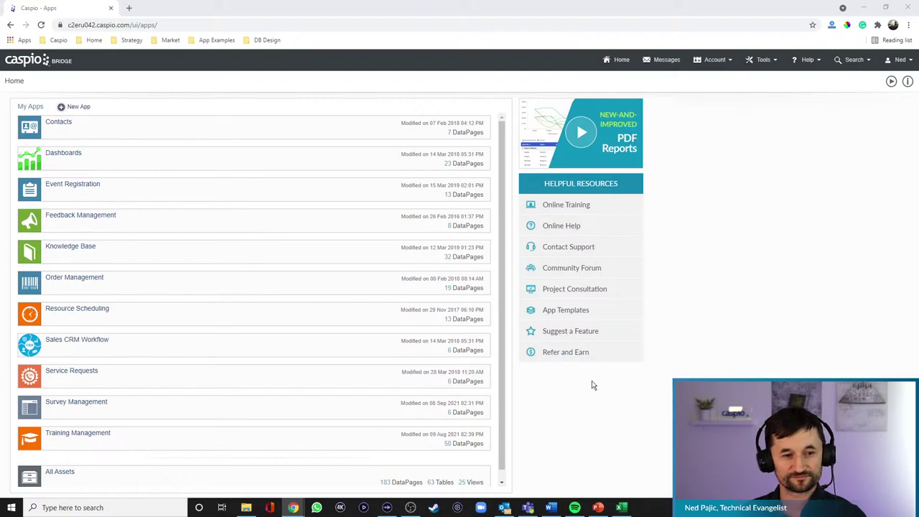
{"action": "left_click", "coordinate": [388, 508]}
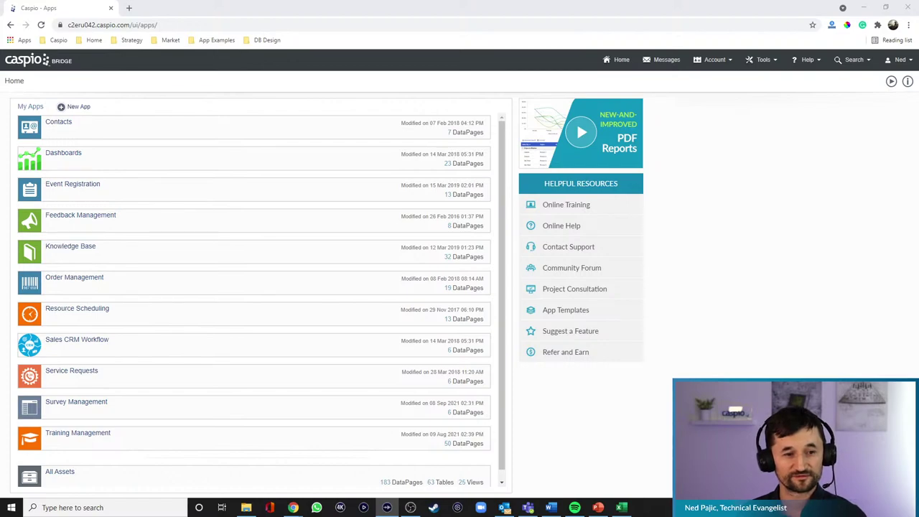
{"action": "key", "text": "alt+Tab"}
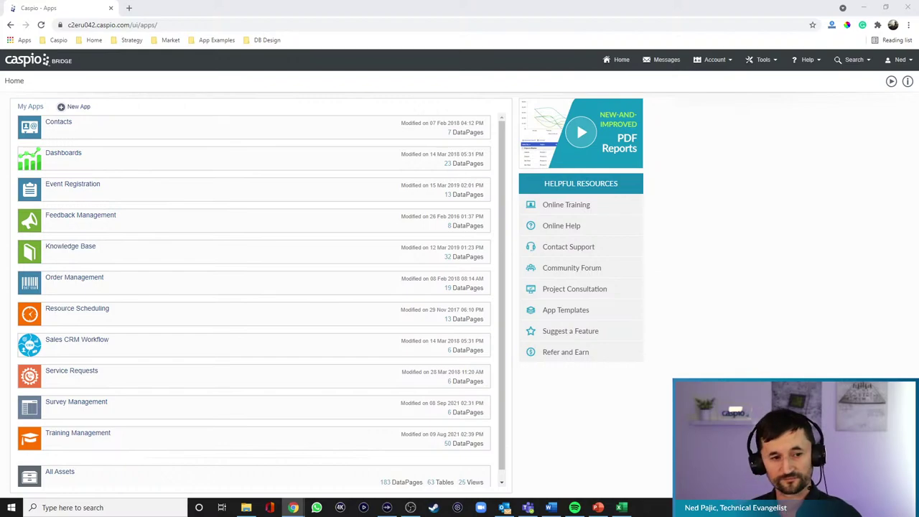
{"action": "key", "text": "alt+Tab"}
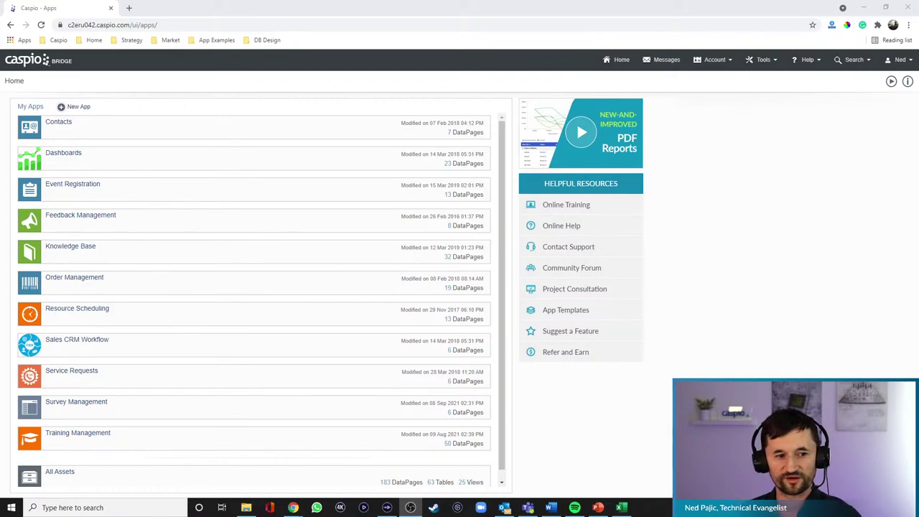
{"action": "key", "text": "alt+Tab"}
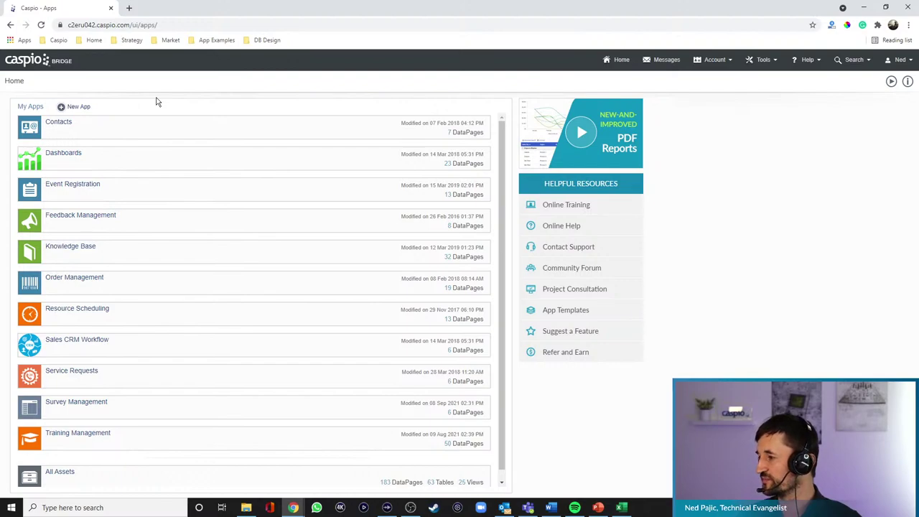
- Create a blank app named Ecommerce App and open it
{"action": "left_click", "coordinate": [85, 109]}
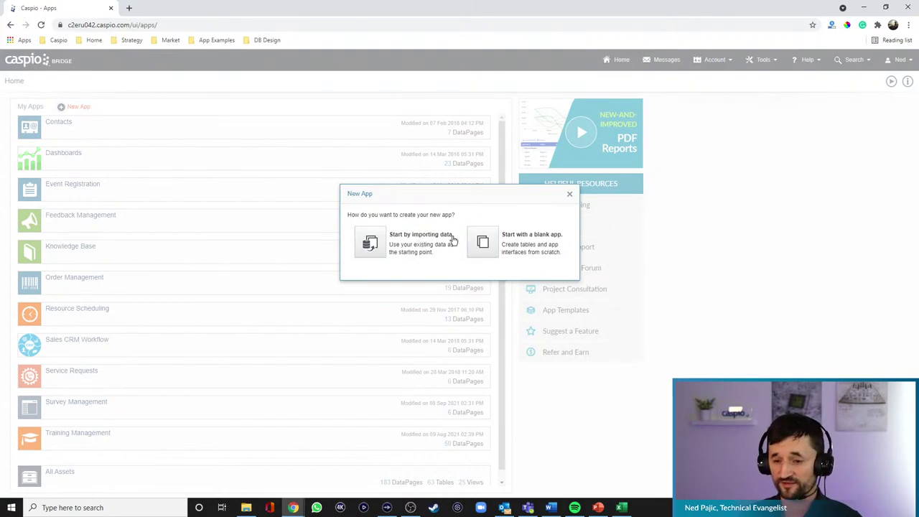
{"action": "left_click", "coordinate": [483, 244]}
{"action": "type", "text": "Ecommerce"}
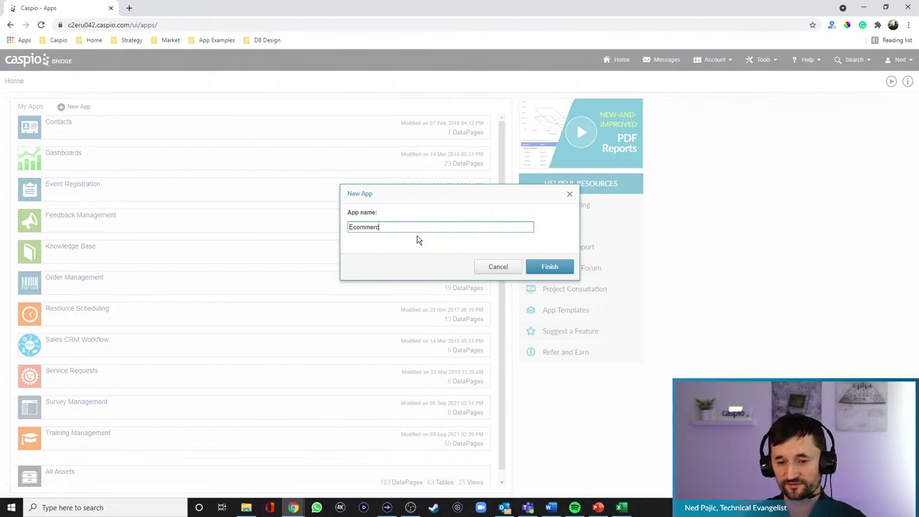
{"action": "type", "text": " App"}
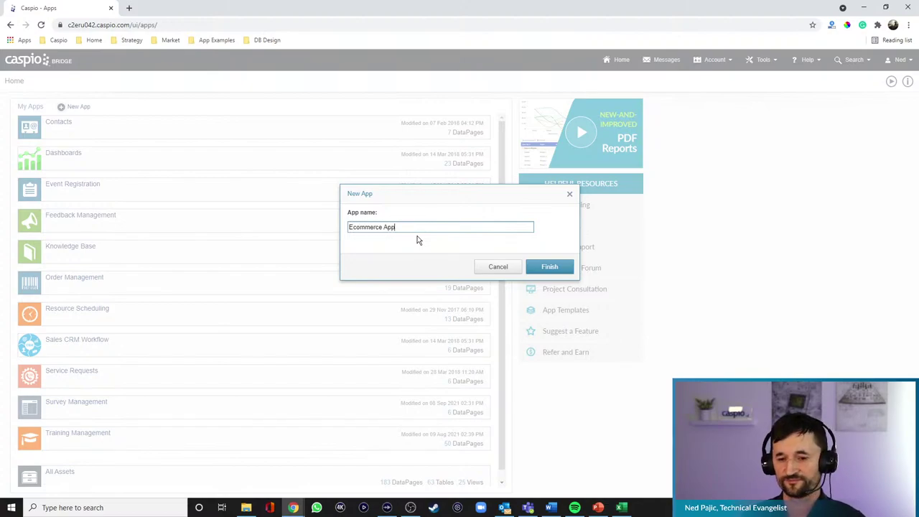
{"action": "left_click", "coordinate": [549, 271]}
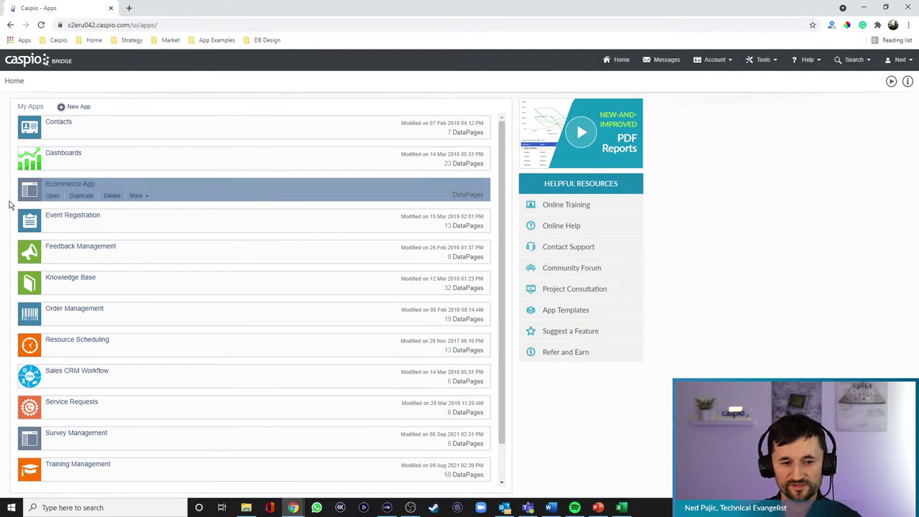
{"action": "left_click", "coordinate": [50, 196]}
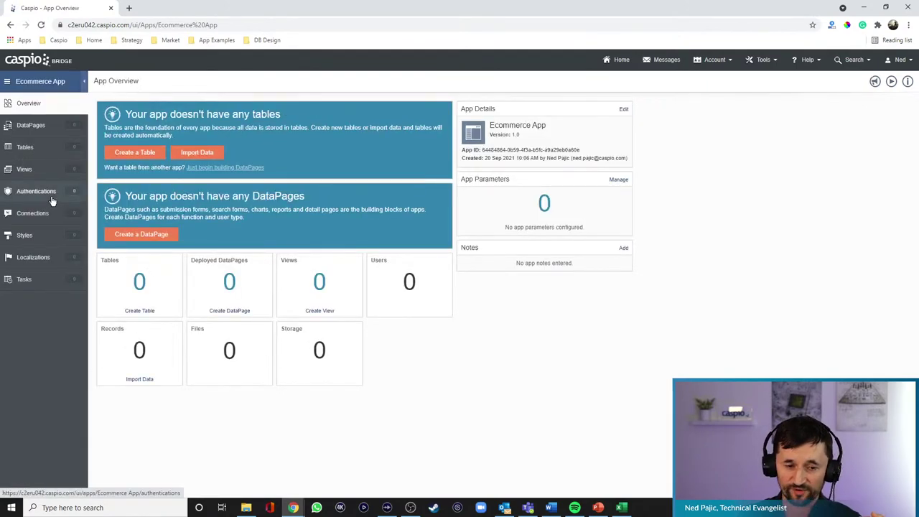
- Start a new table in the app with a first field named User_ID of data type Random ID
{"action": "left_click", "coordinate": [48, 153]}
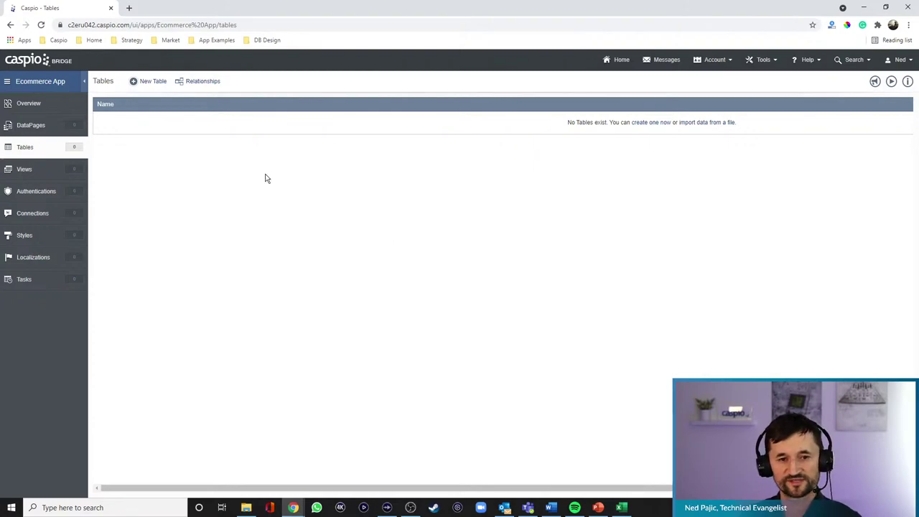
{"action": "left_click", "coordinate": [153, 81]}
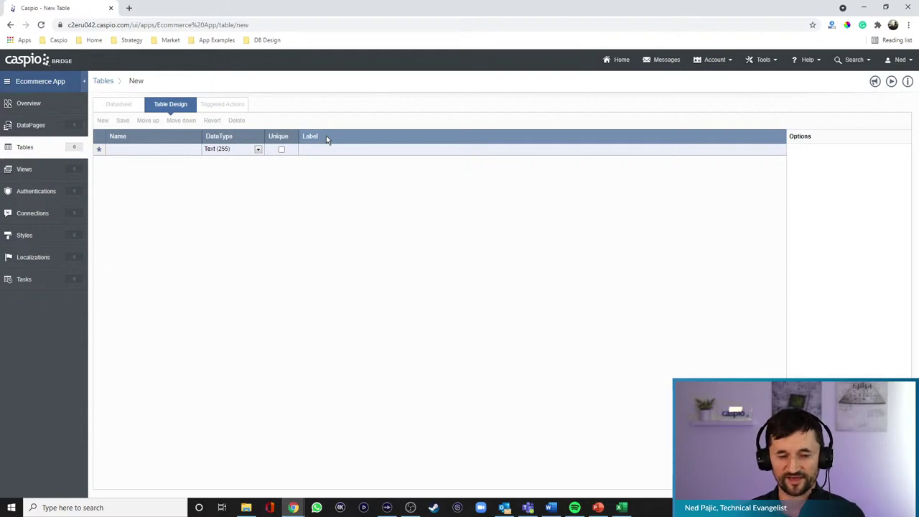
{"action": "left_click", "coordinate": [125, 149]}
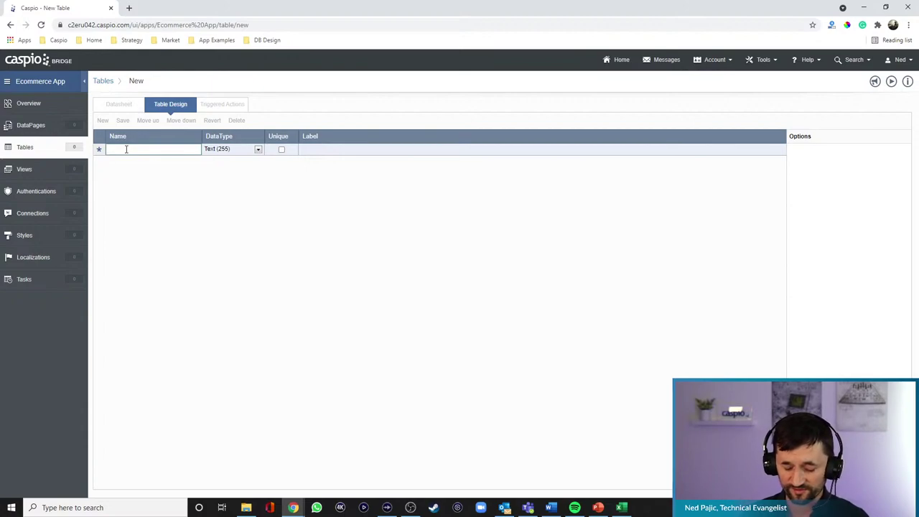
{"action": "type", "text": "User_"}
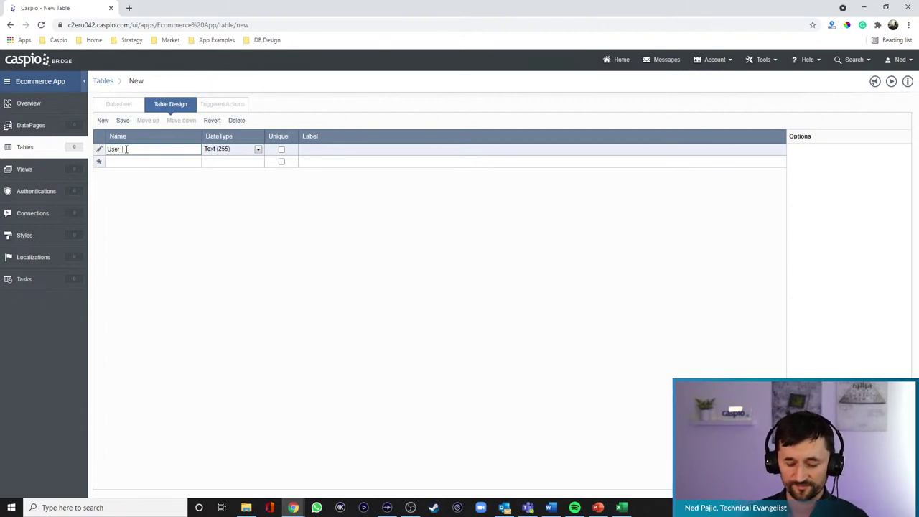
{"action": "type", "text": "ID"}
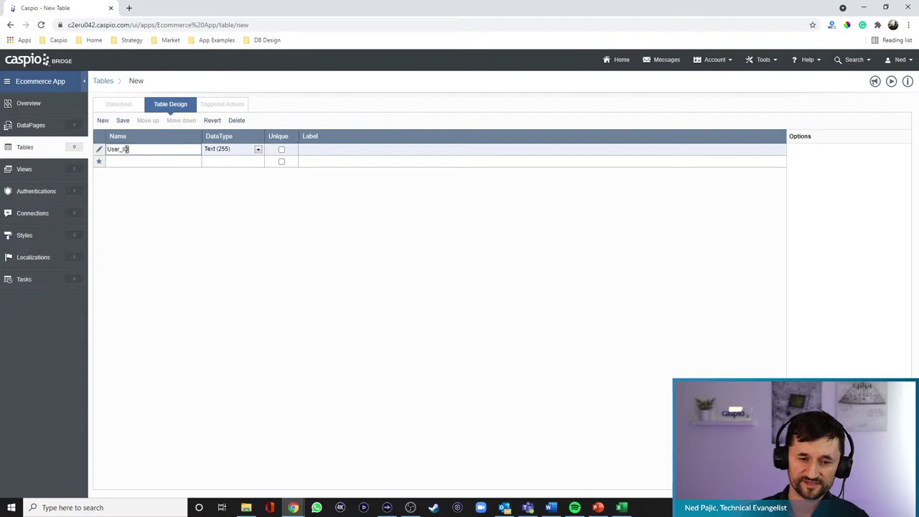
{"action": "double_click", "coordinate": [126, 149]}
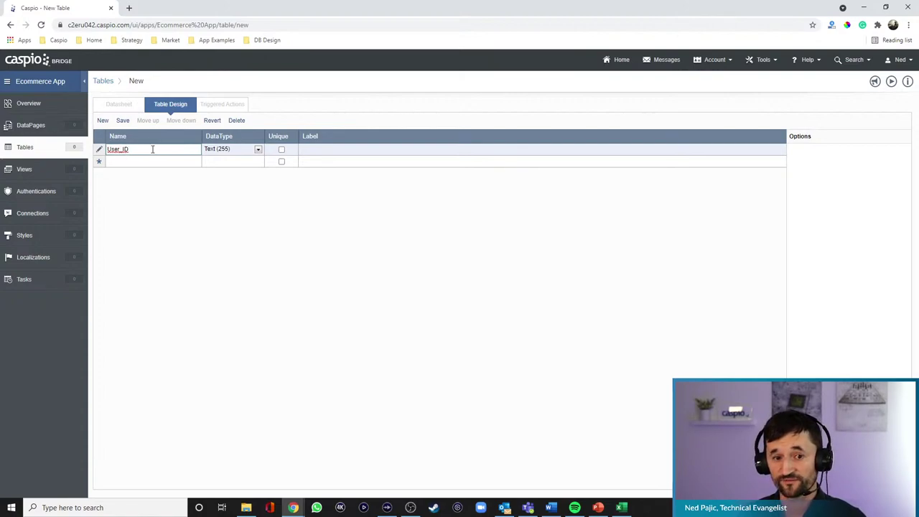
{"action": "left_click", "coordinate": [257, 148]}
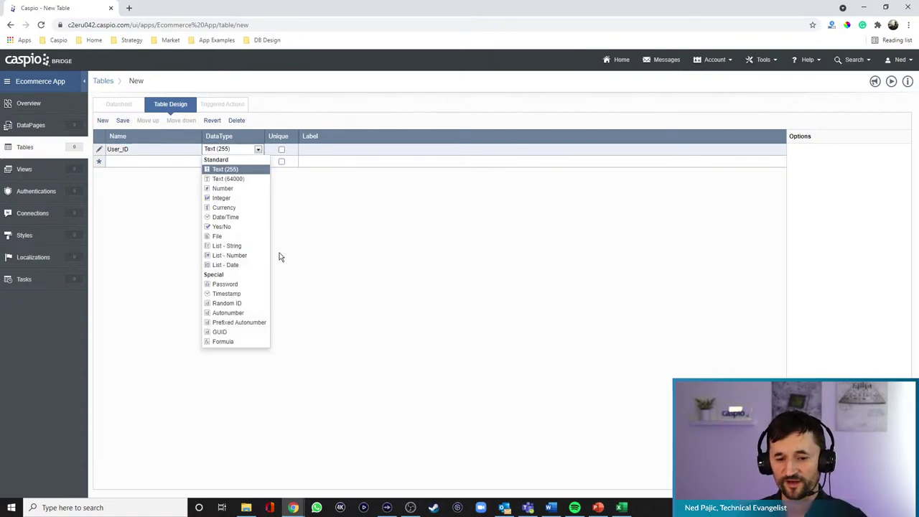
{"action": "left_click", "coordinate": [237, 303]}
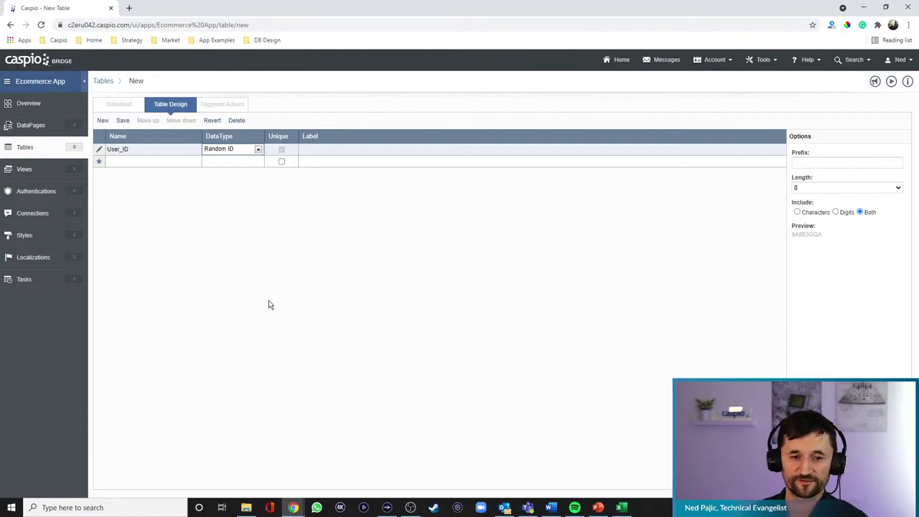
- Add the fields Name, Email and Password below User_ID, making Email unique and giving Password the Password data type
{"action": "left_click", "coordinate": [158, 161]}
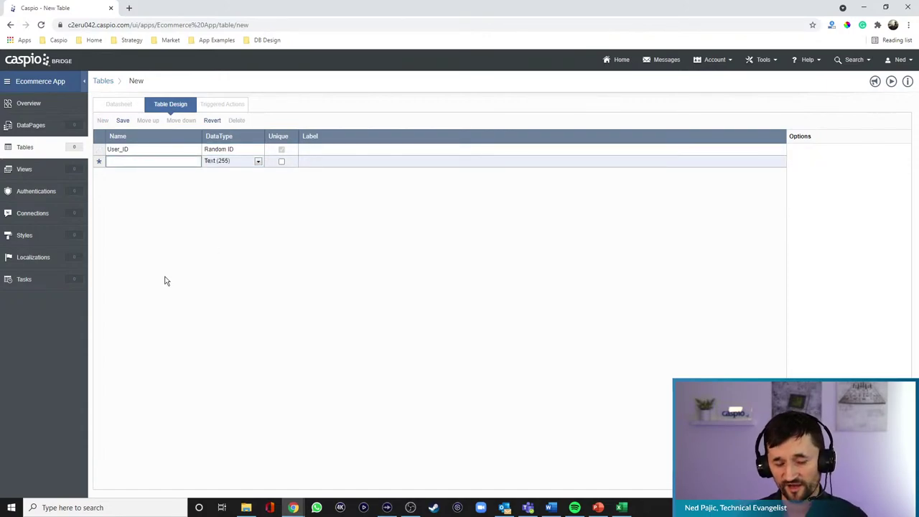
{"action": "type", "text": "Name"}
{"action": "key", "text": "Return"}
{"action": "type", "text": "Email"}
{"action": "key", "text": "Return"}
{"action": "type", "text": "Password"}
{"action": "left_click", "coordinate": [282, 173]}
{"action": "left_click", "coordinate": [236, 185]}
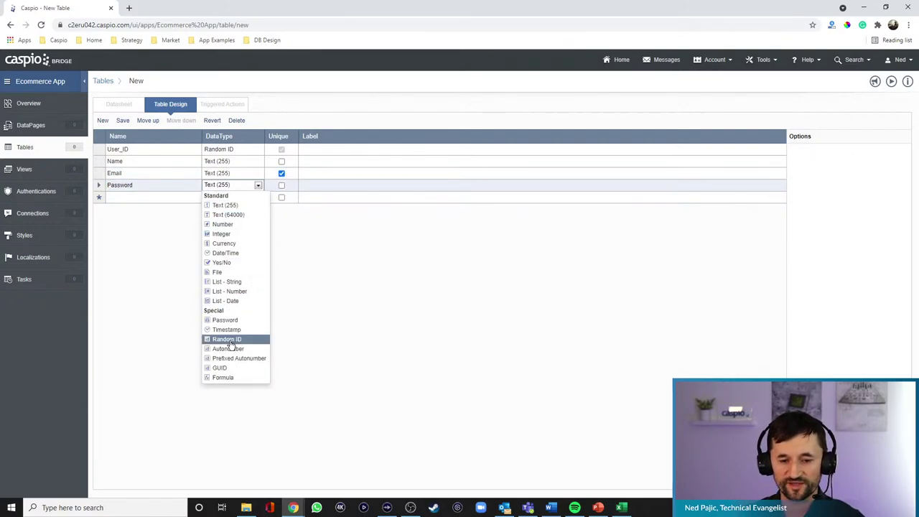
{"action": "left_click", "coordinate": [225, 320]}
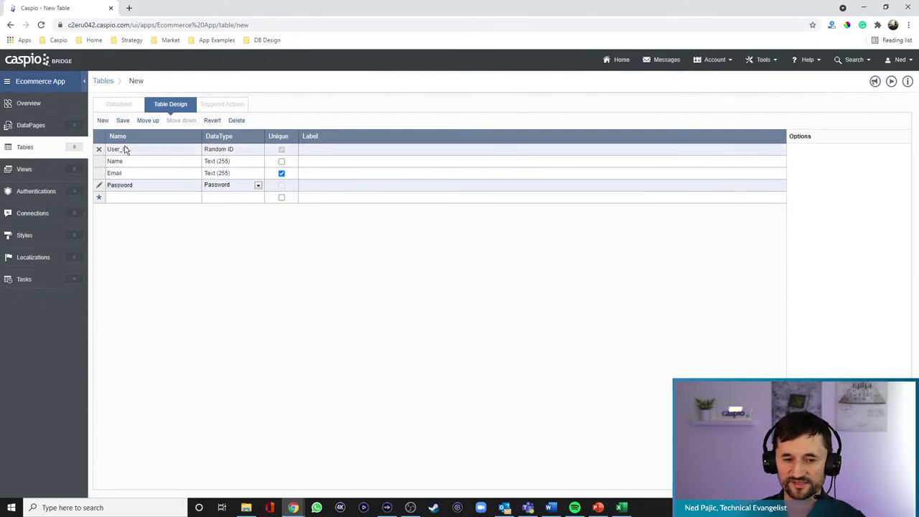
- Save the new table as ecommerce_tbl_users
{"action": "left_click", "coordinate": [122, 120]}
{"action": "type", "text": "ecommerce_tbl_users"}
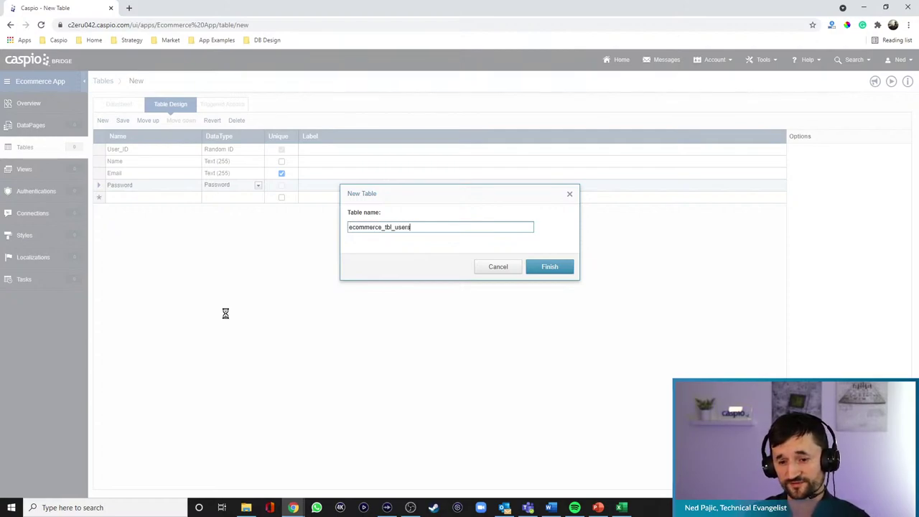
{"action": "key", "text": "Return"}
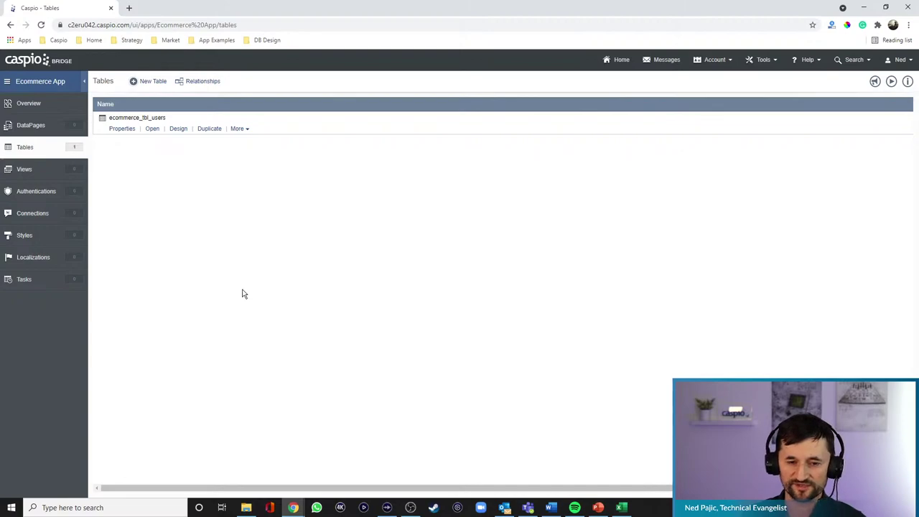
- Start a second table with a first field named Product_ID of data type Random ID
{"action": "left_click", "coordinate": [157, 81]}
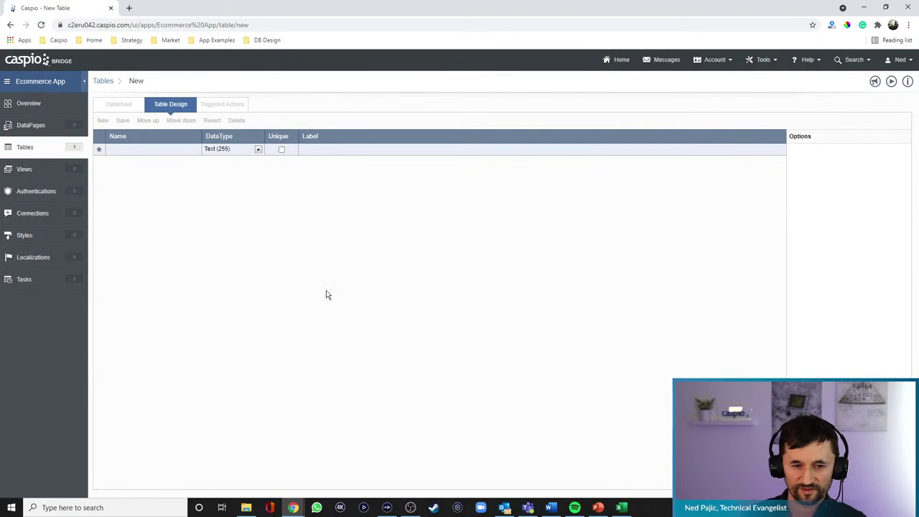
{"action": "left_click", "coordinate": [160, 149]}
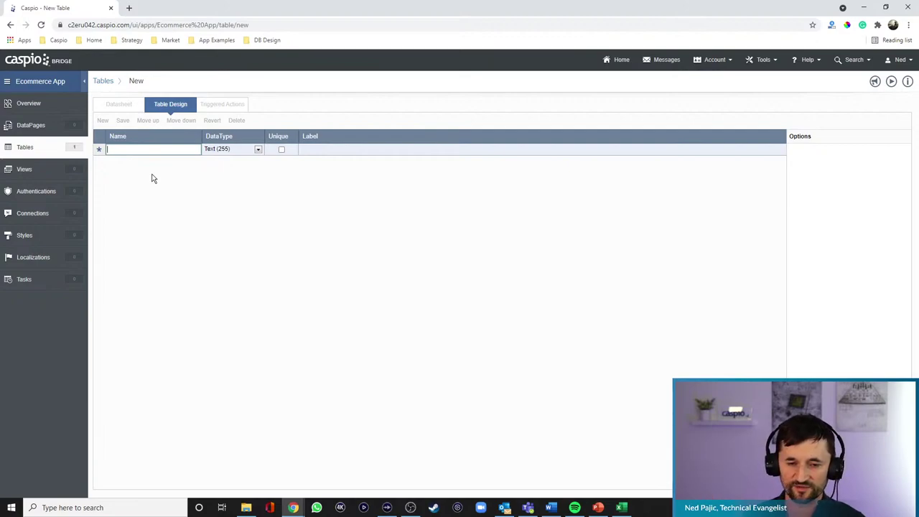
{"action": "type", "text": "Pr"}
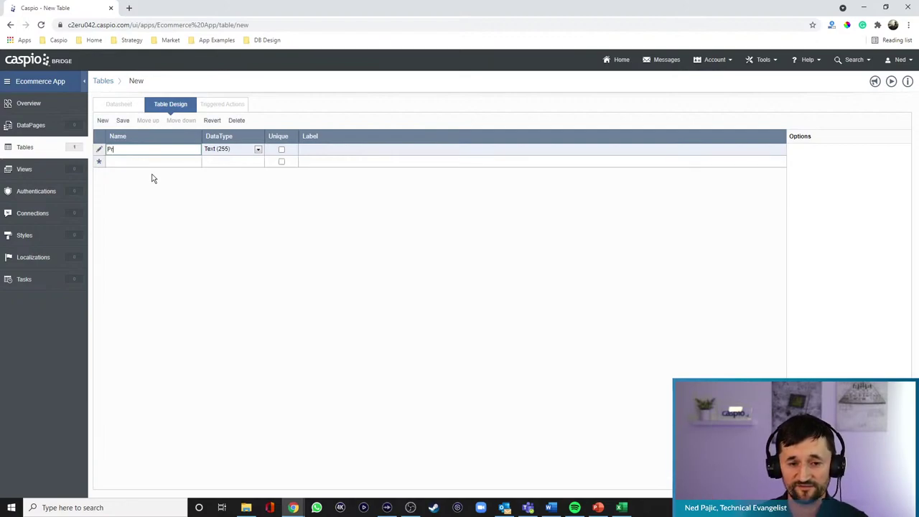
{"action": "type", "text": "oduct_ID"}
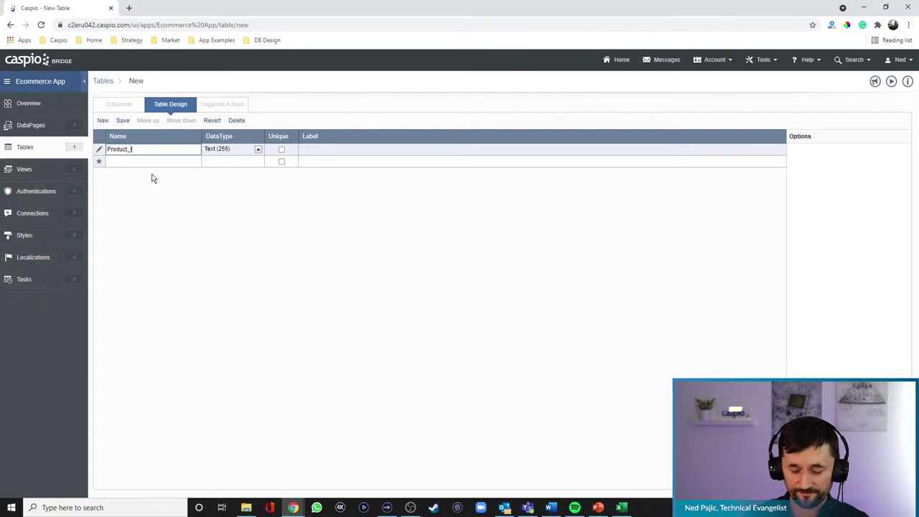
{"action": "left_click", "coordinate": [223, 150]}
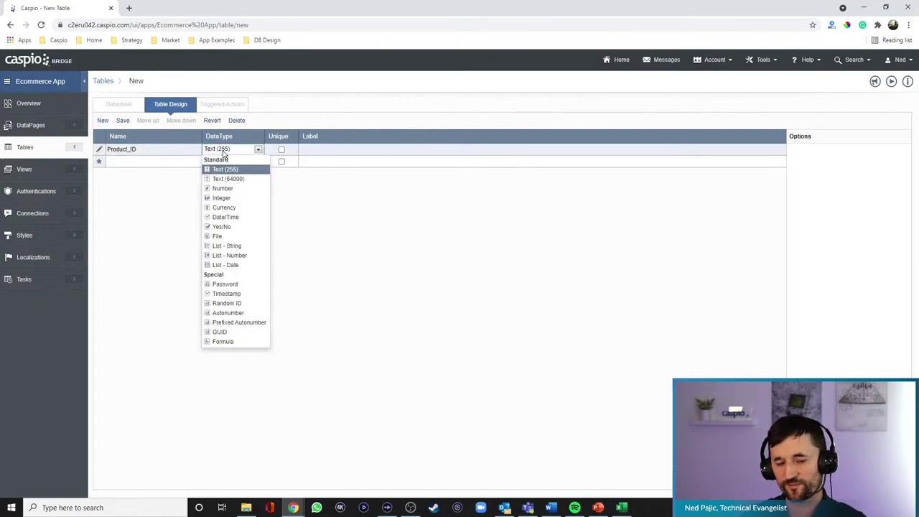
{"action": "left_click", "coordinate": [240, 304]}
- Add User_ID and Title fields below Product_ID, keeping the Text (255) data type for both
{"action": "left_click", "coordinate": [180, 161]}
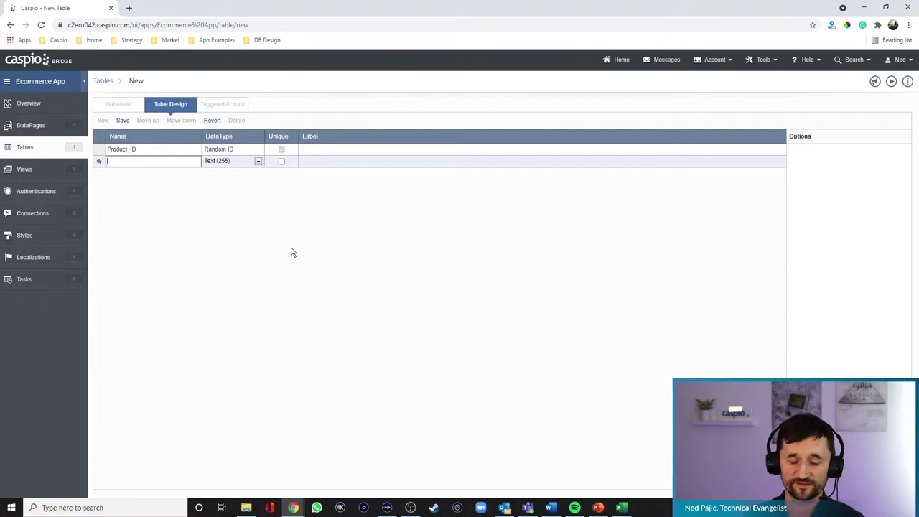
{"action": "type", "text": "User"}
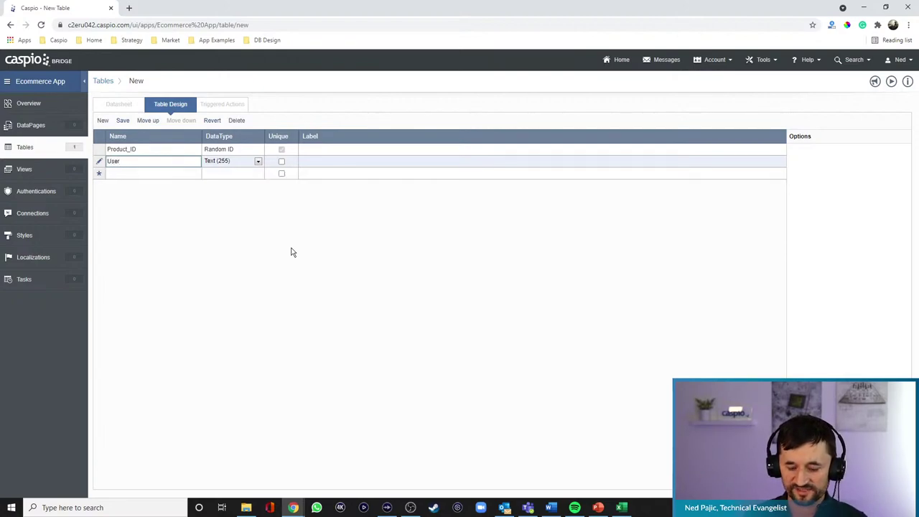
{"action": "type", "text": "_ID"}
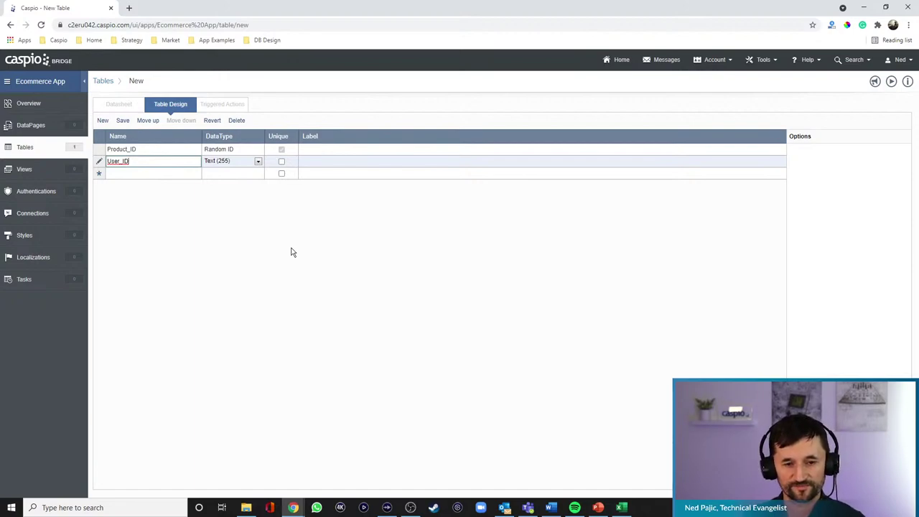
{"action": "left_click", "coordinate": [172, 175]}
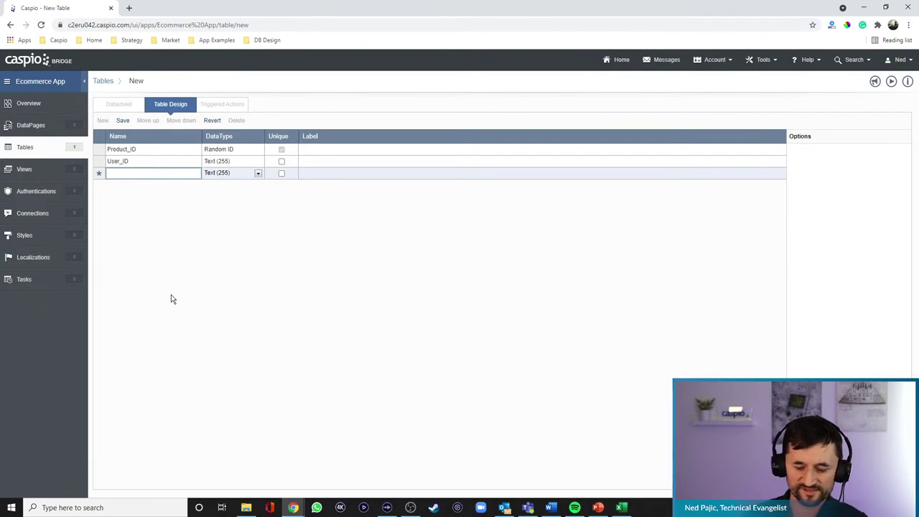
{"action": "type", "text": "TEit"}
{"action": "key", "text": "BackSpace"}
{"action": "key", "text": "BackSpace"}
{"action": "key", "text": "BackSpace"}
{"action": "type", "text": "it"}
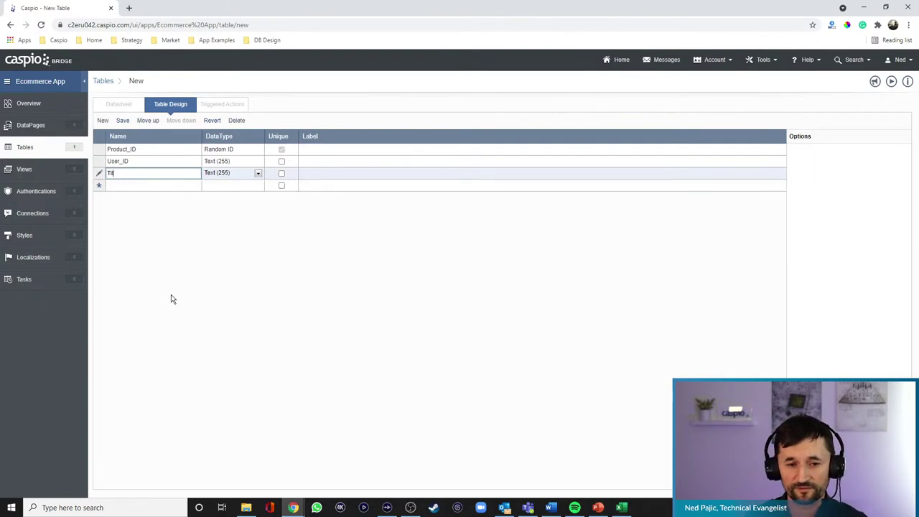
{"action": "type", "text": "le"}
- Add a field named Desc below Title and give it the Text (64000) data type
{"action": "key", "text": "Tab"}
{"action": "key", "text": "Tab"}
{"action": "key", "text": "Tab"}
{"action": "key", "text": "Tab"}
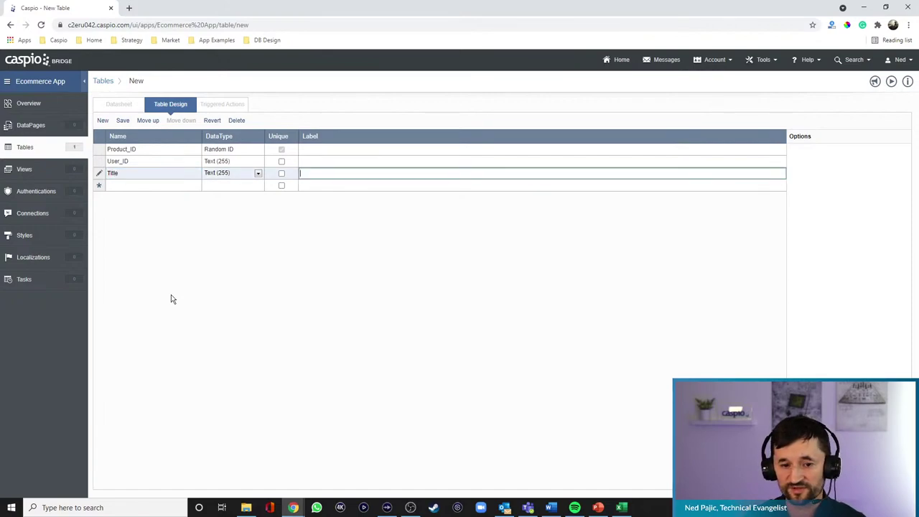
{"action": "type", "text": "Desc"}
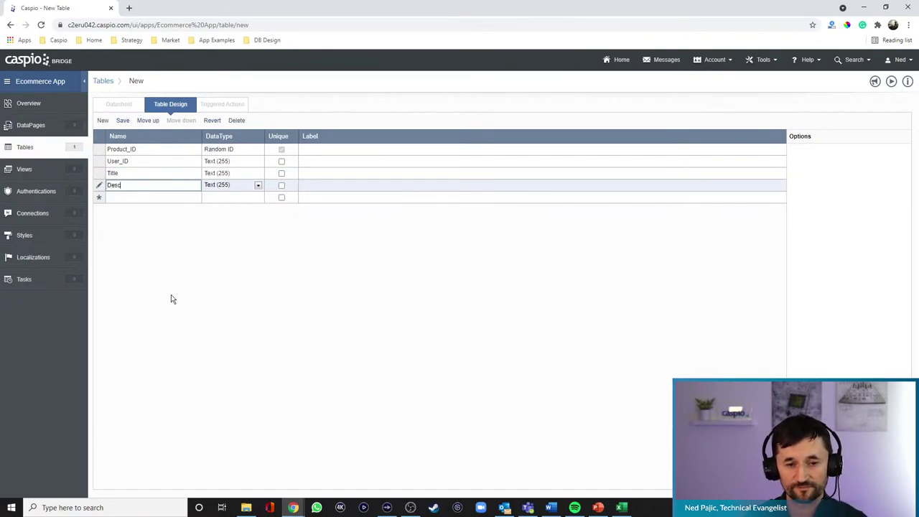
{"action": "left_click", "coordinate": [227, 186]}
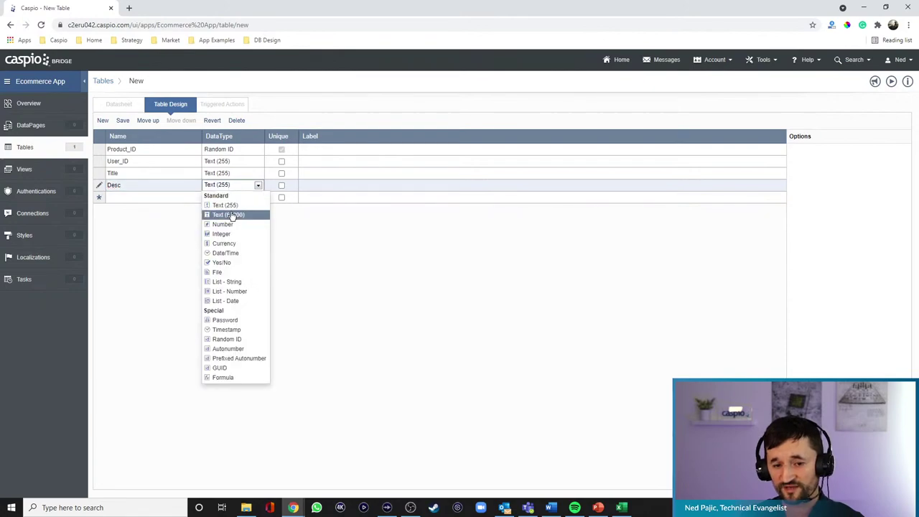
{"action": "left_click", "coordinate": [231, 212]}
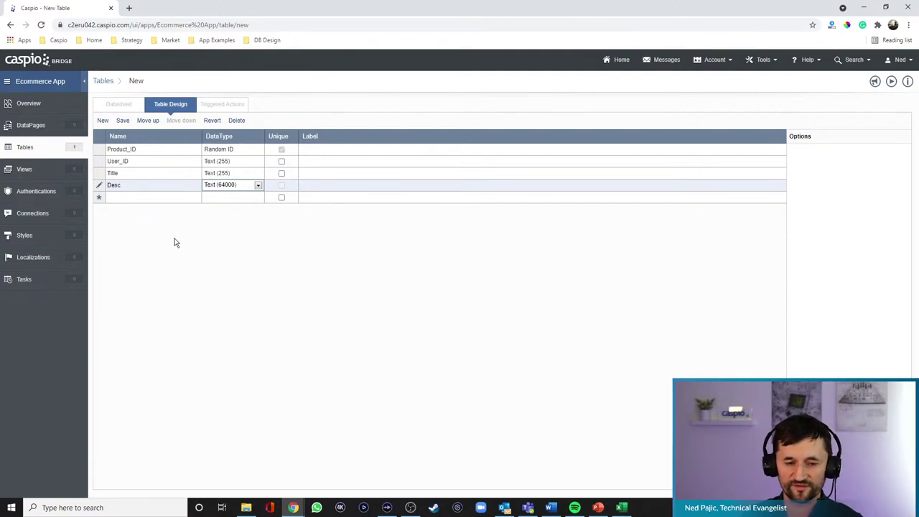
- Try to save the table, and rename the Desc field as Description
{"action": "left_click", "coordinate": [123, 120]}
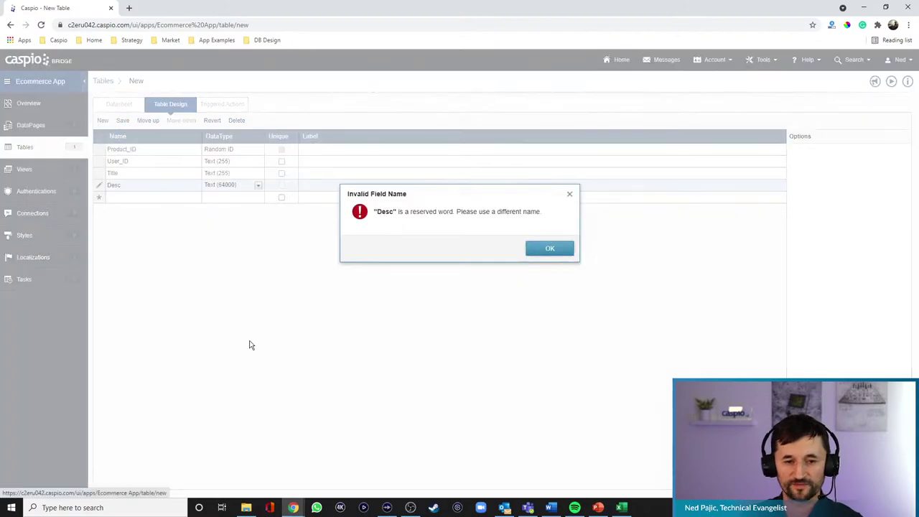
{"action": "left_click", "coordinate": [539, 252]}
{"action": "left_click", "coordinate": [145, 185]}
{"action": "type", "text": "ription"}
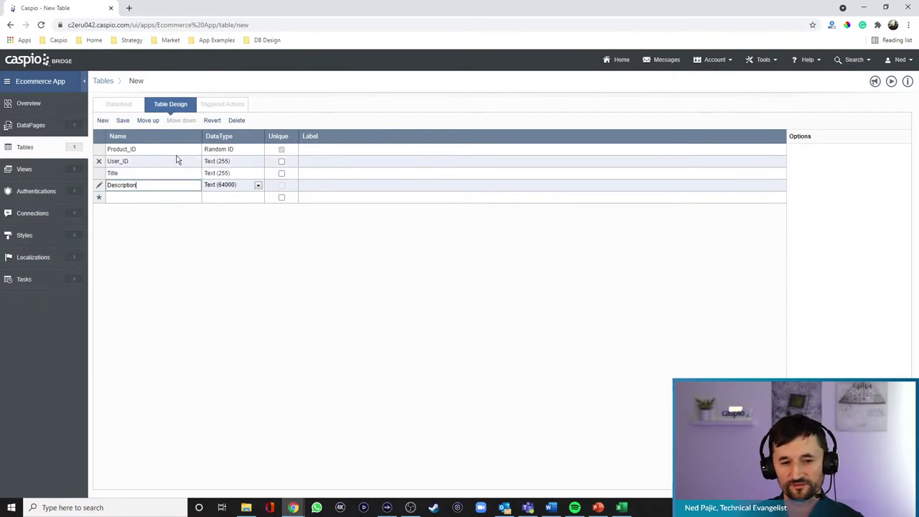
- Save the new table as ecommerce_tbl_products
{"action": "left_click", "coordinate": [125, 121]}
{"action": "type", "text": "ec"}
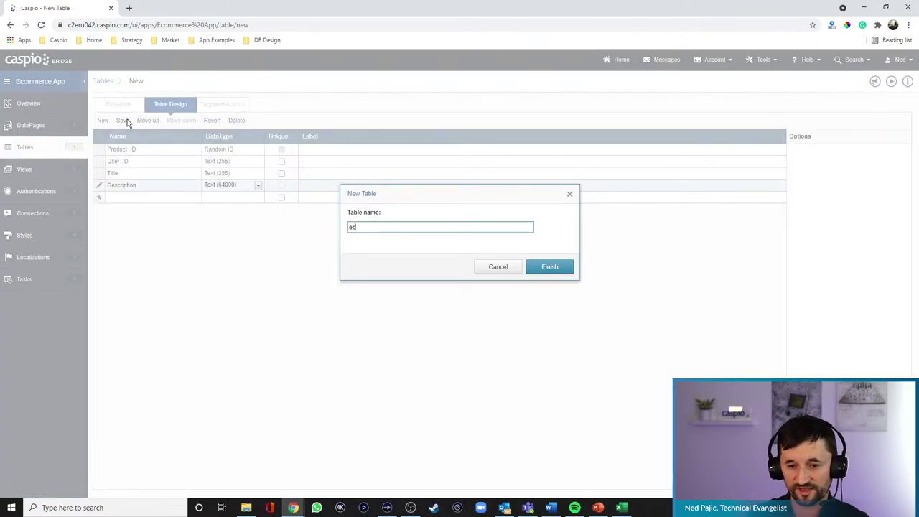
{"action": "type", "text": "ommerce_tbl_"}
{"action": "type", "text": "products"}
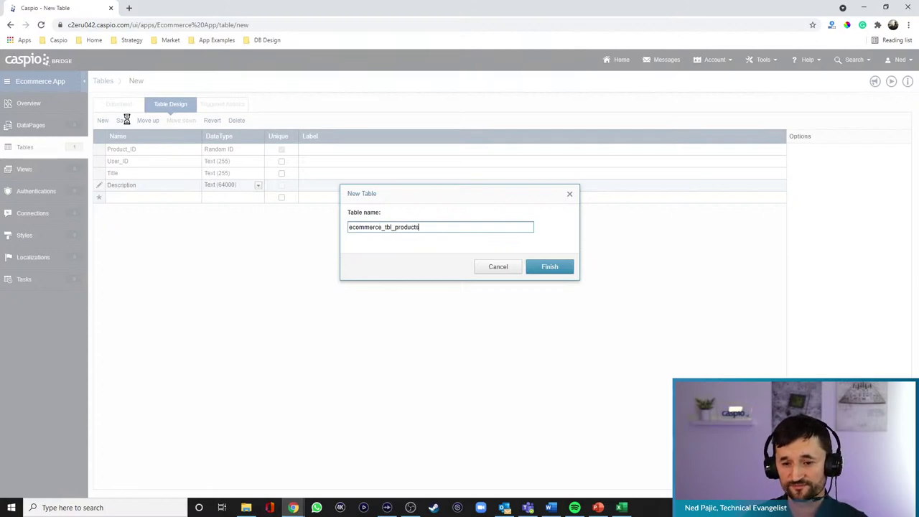
{"action": "key", "text": "Return"}
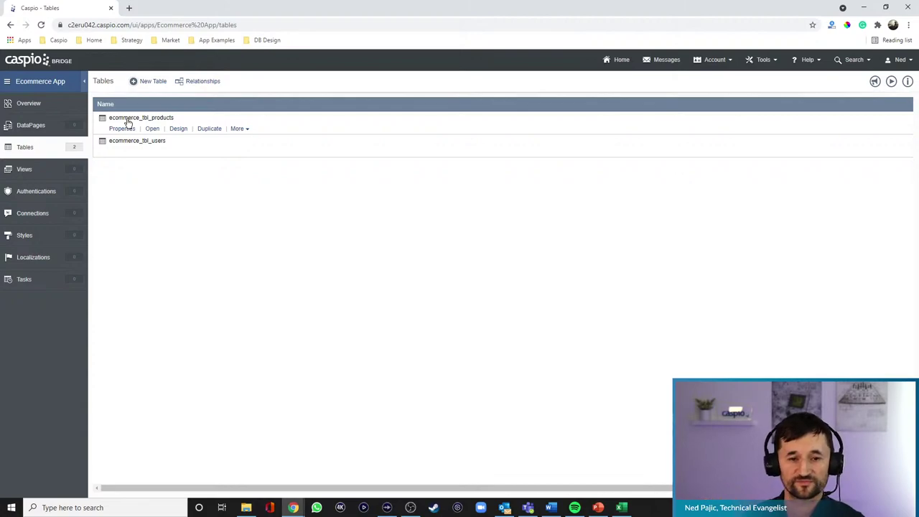
- Start a third table with a first field named Review_ID of data type Random ID
{"action": "left_click", "coordinate": [155, 81]}
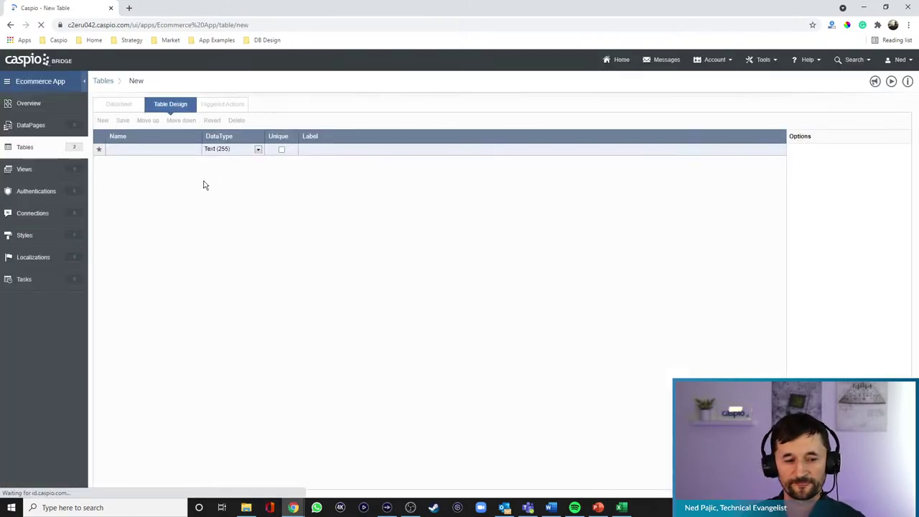
{"action": "left_click", "coordinate": [144, 149]}
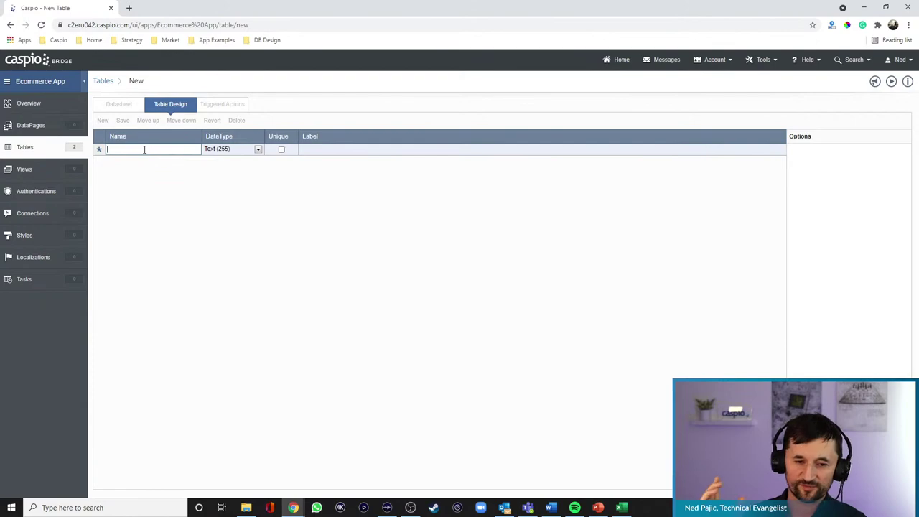
{"action": "type", "text": "Review_ID"}
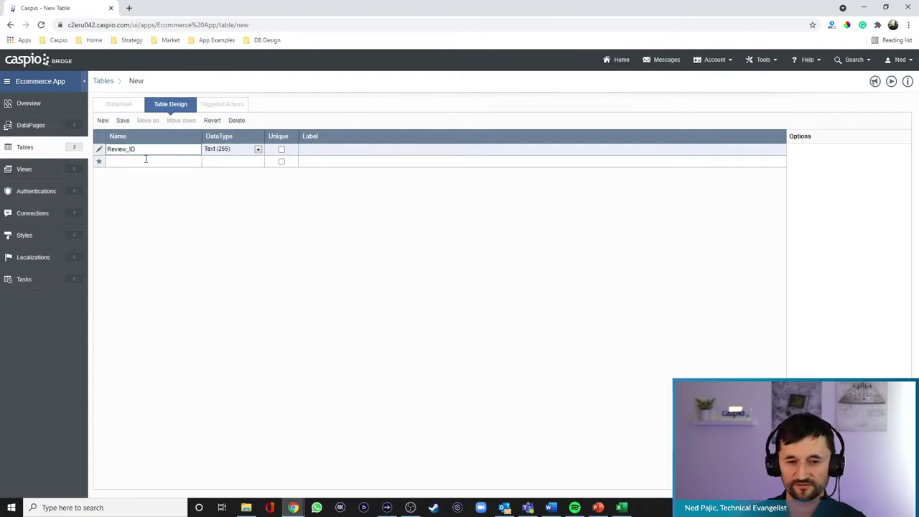
{"action": "left_click", "coordinate": [220, 152]}
{"action": "left_click", "coordinate": [225, 292]}
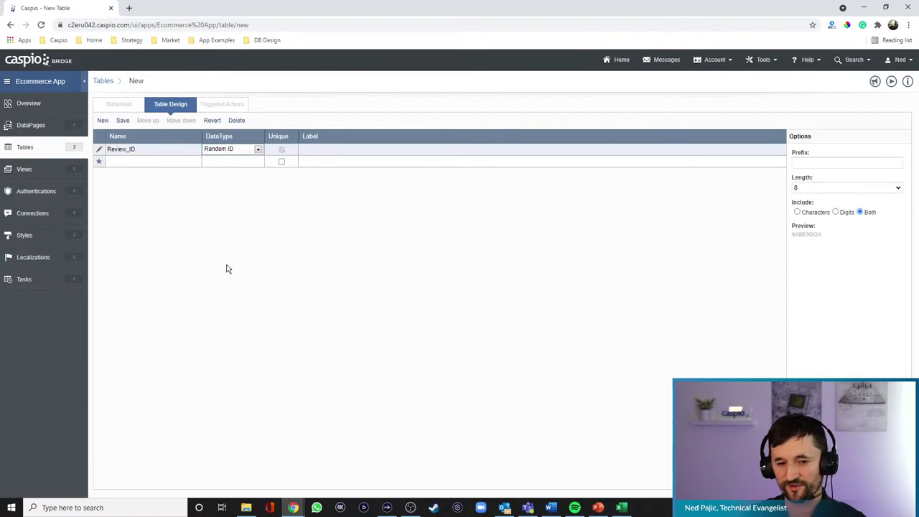
- Add Product_ID and User_ID fields below Review_ID, keeping the Text (255) data type for both
{"action": "left_click", "coordinate": [148, 161]}
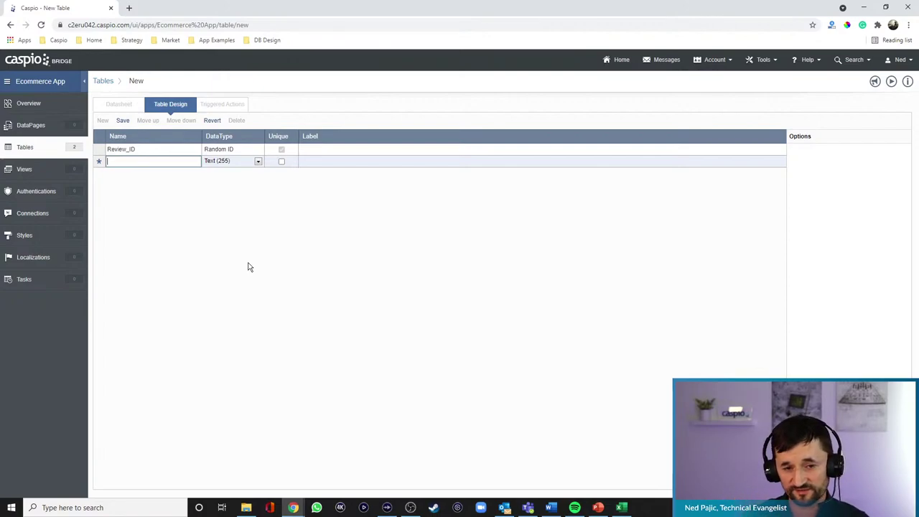
{"action": "type", "text": "Product_ID"}
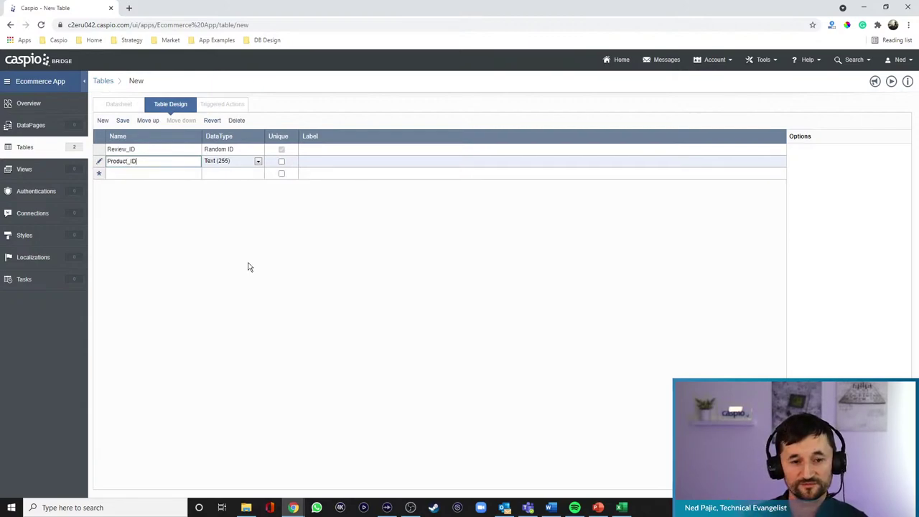
{"action": "key", "text": "ctrl+a"}
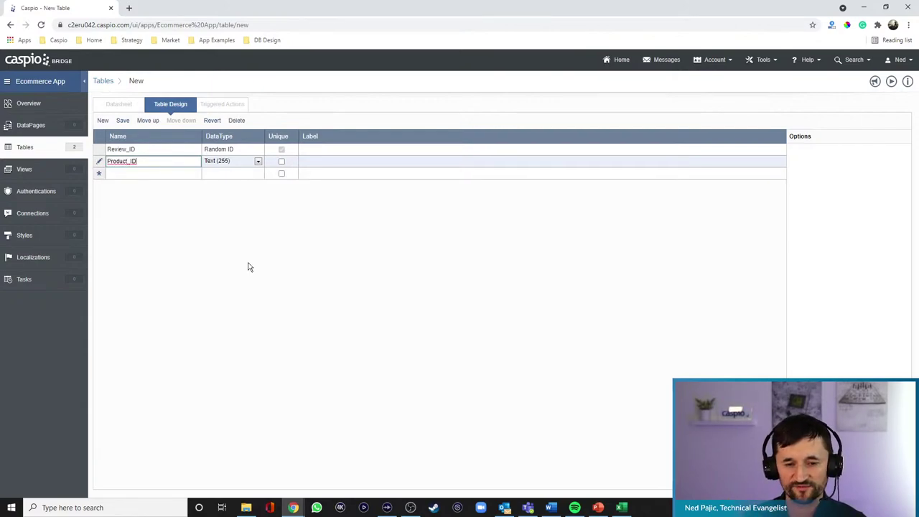
{"action": "key", "text": "Return"}
{"action": "type", "text": "User_ID"}
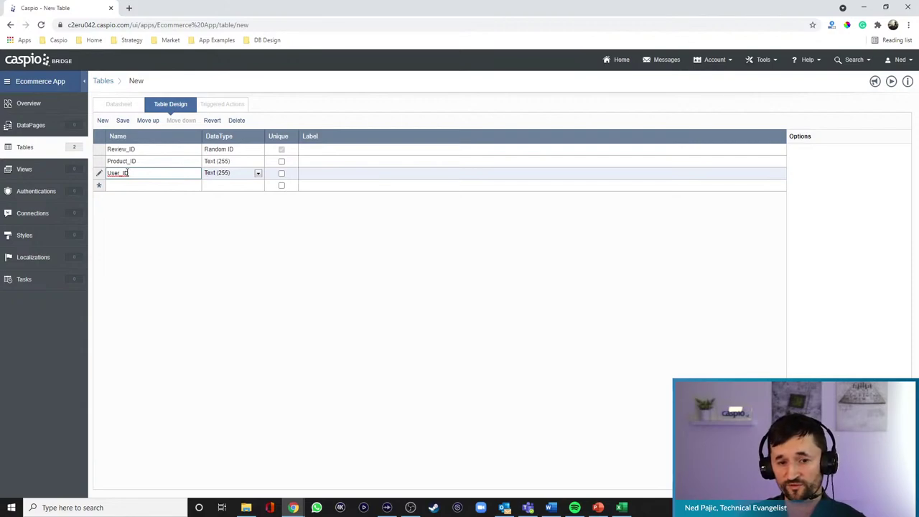
{"action": "key", "text": "Return"}
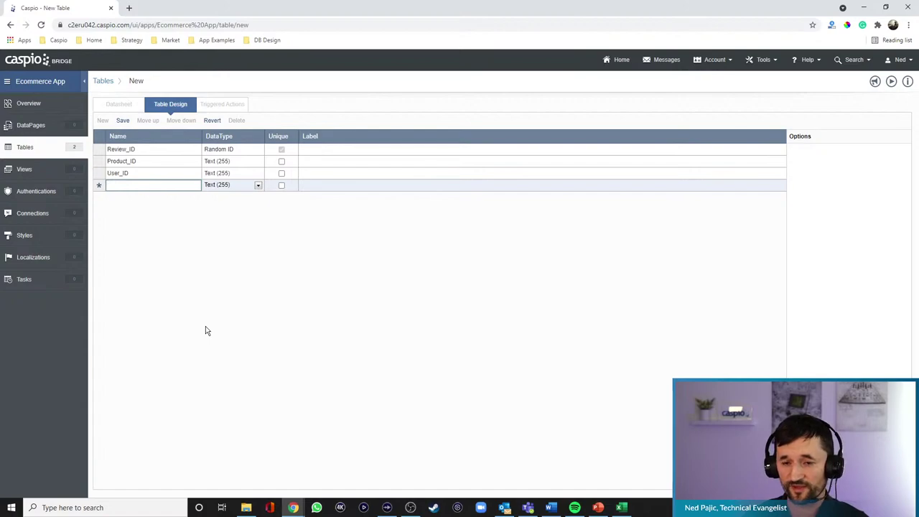
- Add the fields Title, Comments and Date_Submitted below User_ID in the reviews table
{"action": "type", "text": "Title"}
{"action": "key", "text": "Return"}
{"action": "type", "text": "Comments"}
{"action": "key", "text": "Return"}
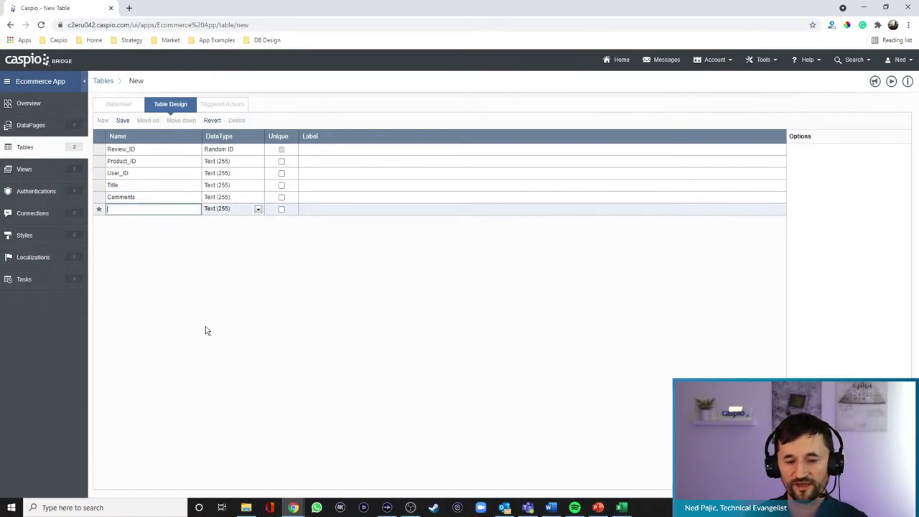
{"action": "type", "text": "Date_Submitted"}
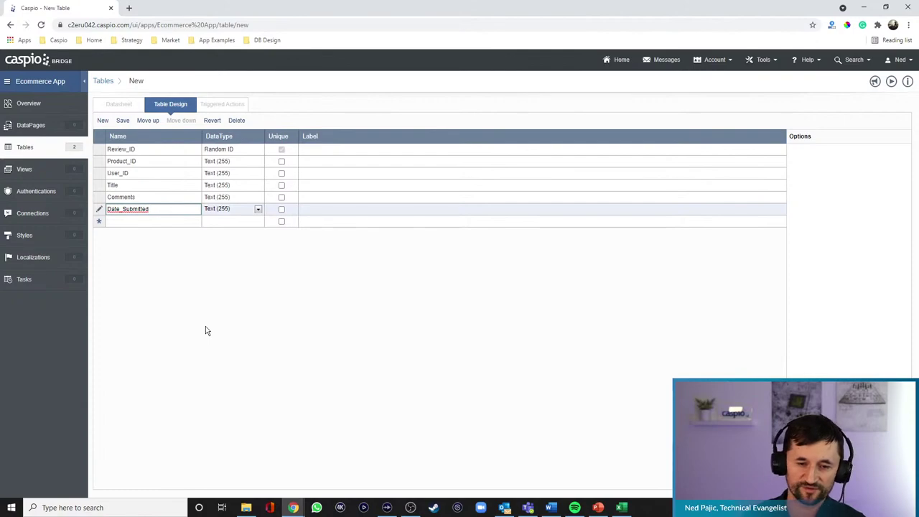
- Change the data type of Comments to Text (64000) and of Date_Submitted to Timestamp
{"action": "left_click", "coordinate": [247, 199]}
{"action": "left_click", "coordinate": [228, 227]}
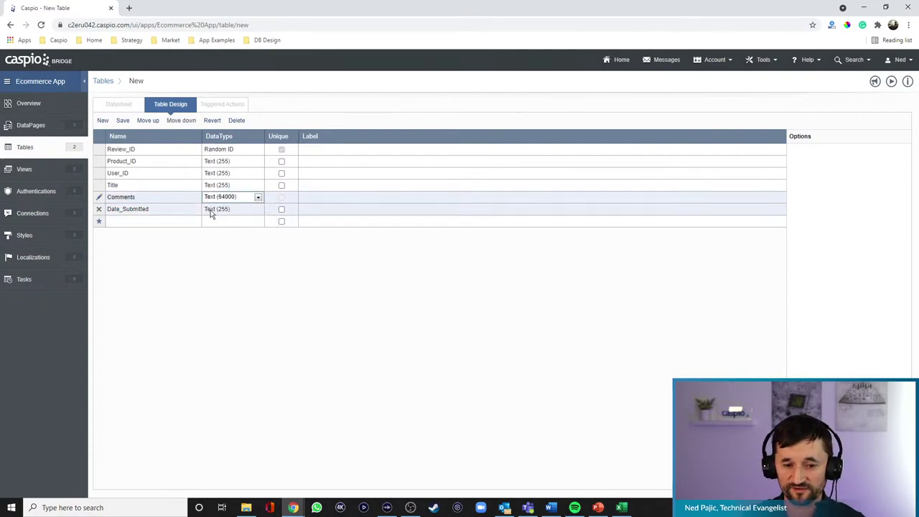
{"action": "left_click", "coordinate": [210, 210]}
{"action": "left_click", "coordinate": [227, 353]}
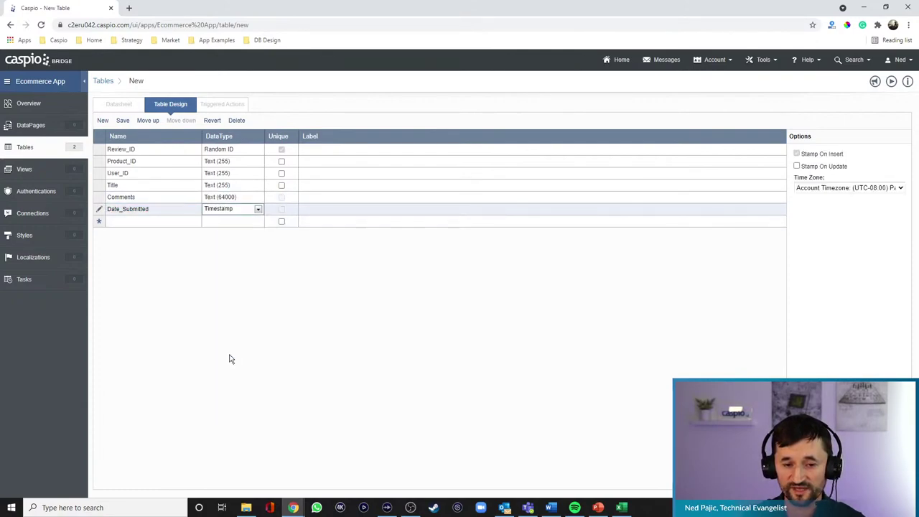
- Save the new table as ecommerce_tbl_reviews
{"action": "left_click", "coordinate": [122, 121]}
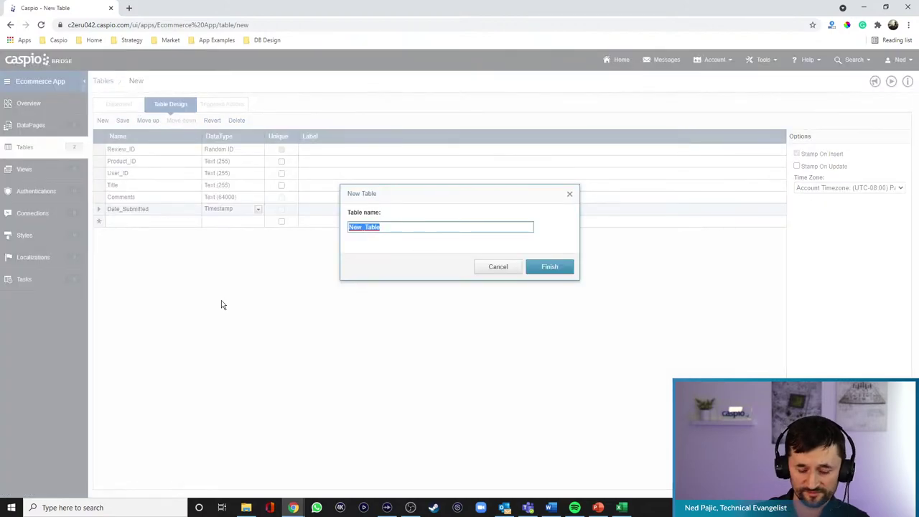
{"action": "type", "text": "ecommerce_"}
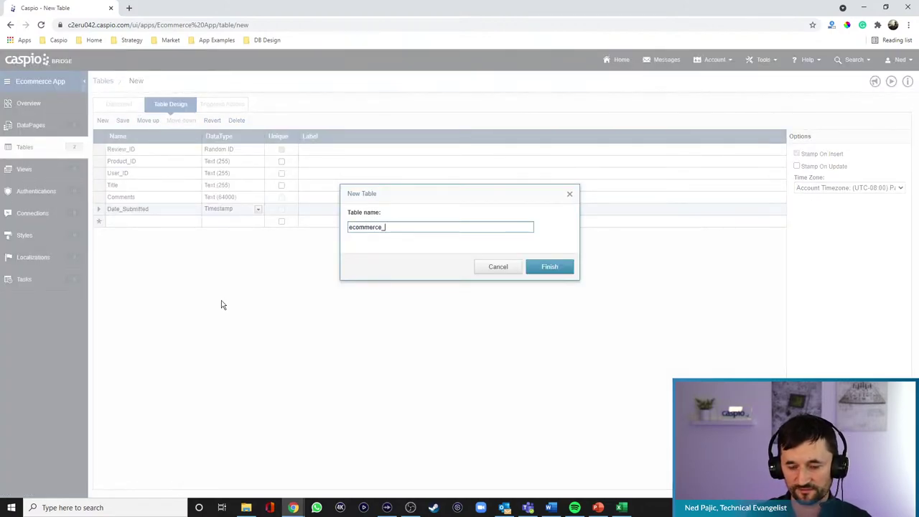
{"action": "type", "text": "tbl_reviews"}
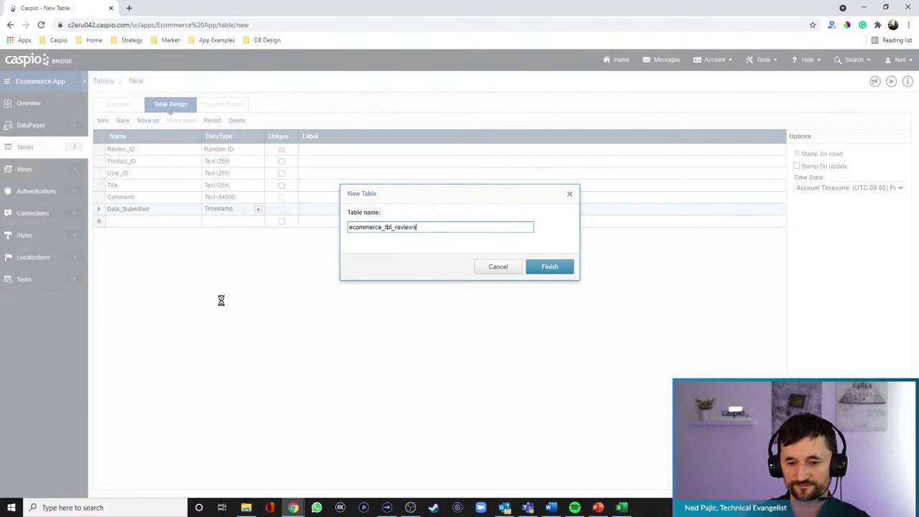
{"action": "key", "text": "Return"}
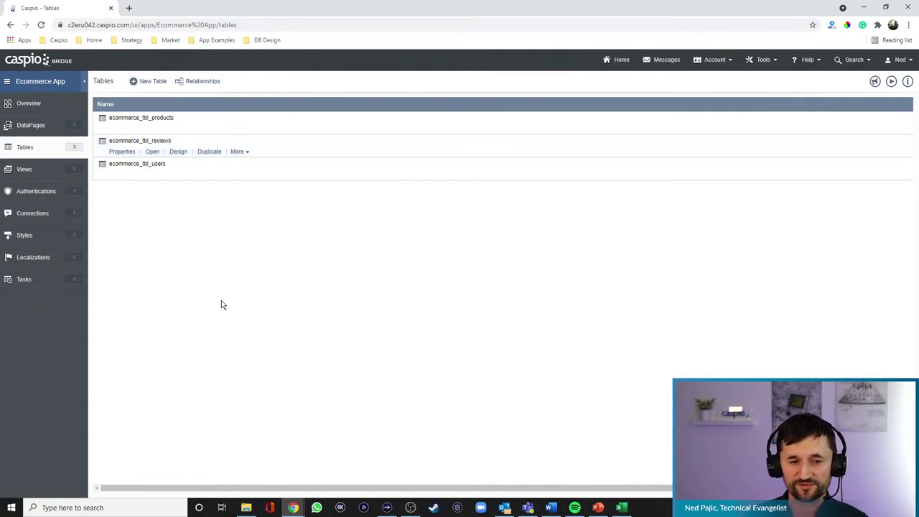
- Start a fourth table with a first field named Comment_ID of data type Random ID
{"action": "left_click", "coordinate": [156, 84]}
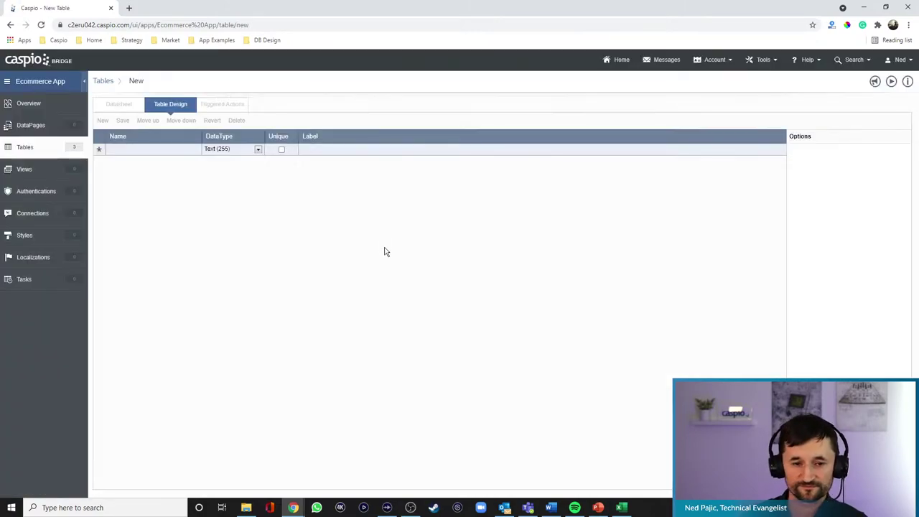
{"action": "left_click", "coordinate": [185, 150]}
{"action": "type", "text": "Comment_ID"}
{"action": "left_click", "coordinate": [237, 152]}
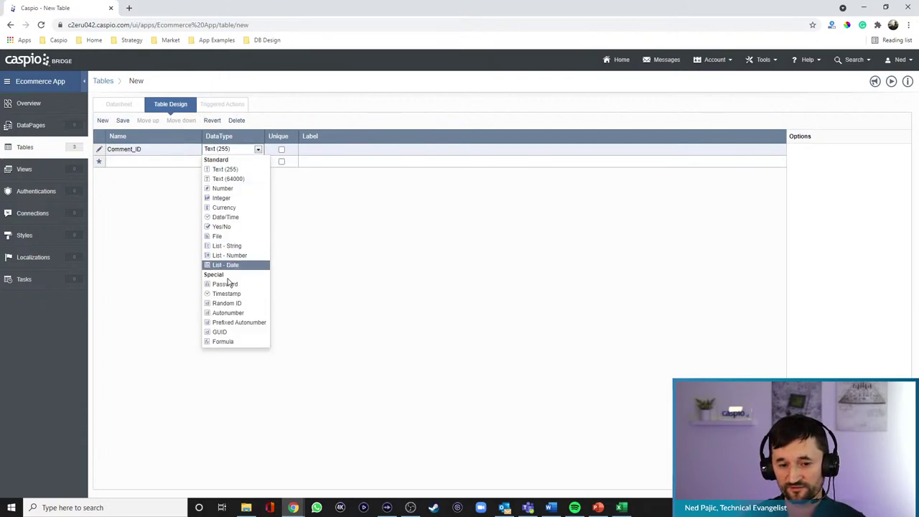
{"action": "left_click", "coordinate": [226, 302]}
- Add User_ID and Review_ID fields below Comment_ID, keeping the Text (255) data type for both
{"action": "left_click", "coordinate": [148, 162]}
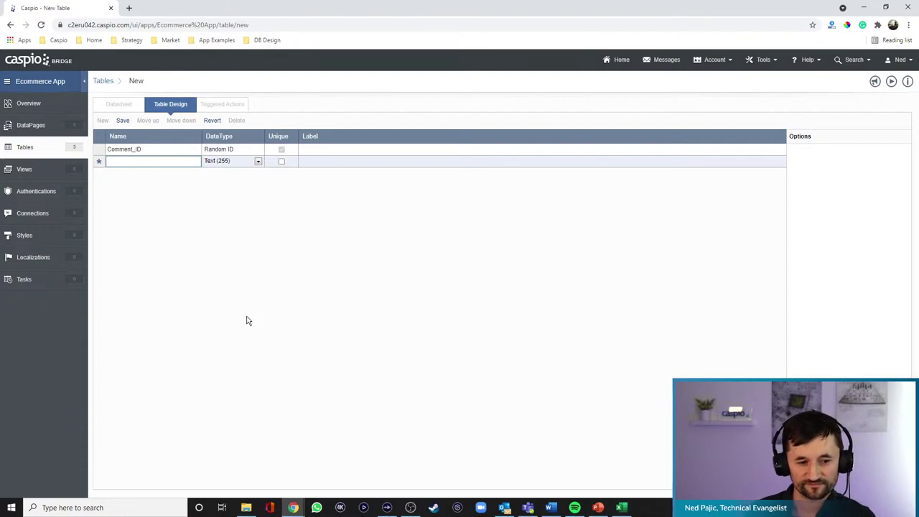
{"action": "type", "text": "User_ID"}
{"action": "key", "text": "Tab"}
{"action": "key", "text": "Tab"}
{"action": "key", "text": "Tab"}
{"action": "key", "text": "Tab"}
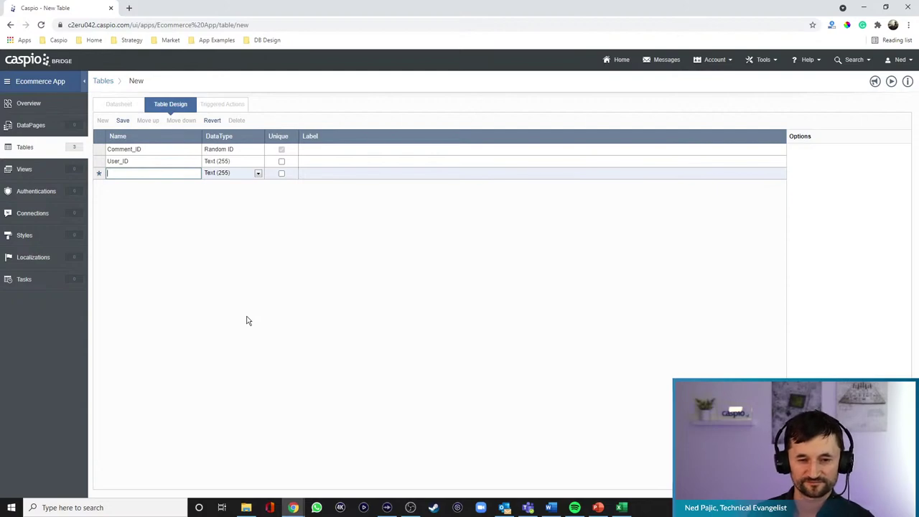
{"action": "type", "text": "Review_ID"}
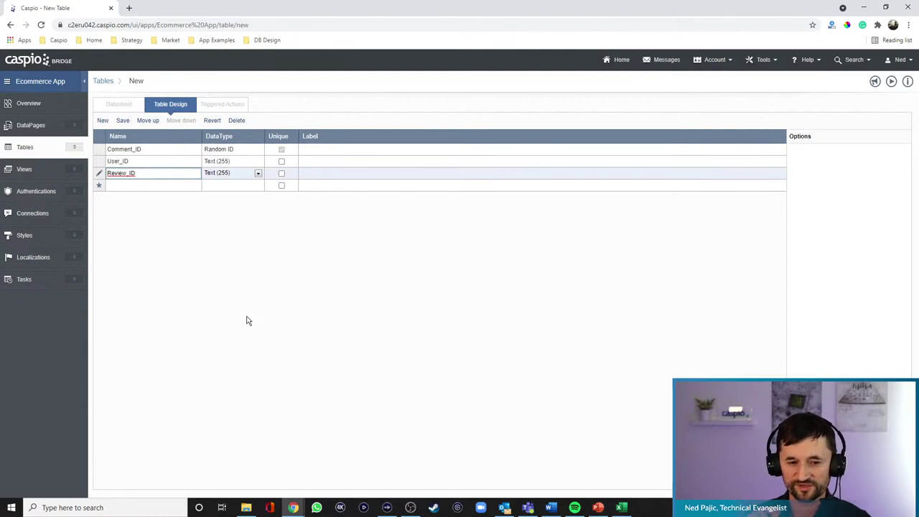
- Add a Comment field of data type Text (64000) and a Date_Submitted field of data type Timestamp below Review_ID
{"action": "left_click", "coordinate": [165, 185]}
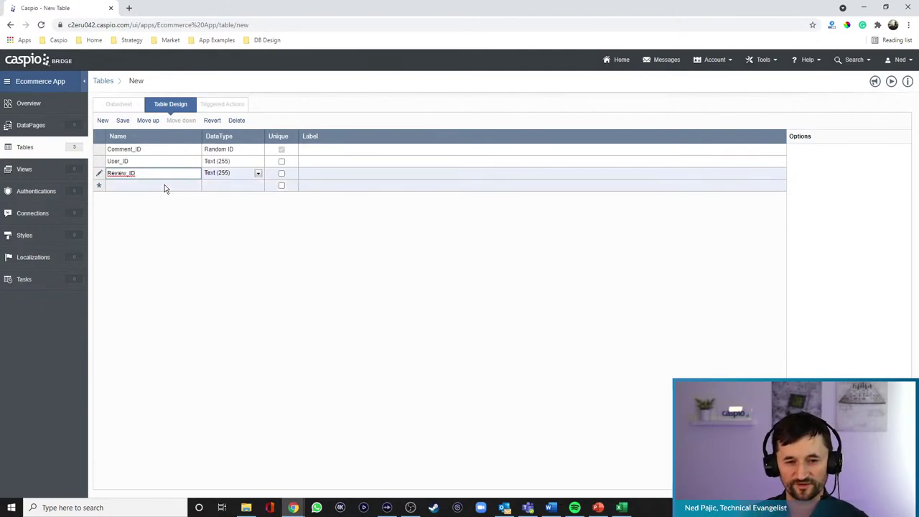
{"action": "type", "text": "Comment"}
{"action": "left_click", "coordinate": [232, 188]}
{"action": "left_click", "coordinate": [222, 213]}
{"action": "left_click", "coordinate": [150, 197]}
{"action": "type", "text": "Date_Submitted"}
{"action": "left_click", "coordinate": [230, 198]}
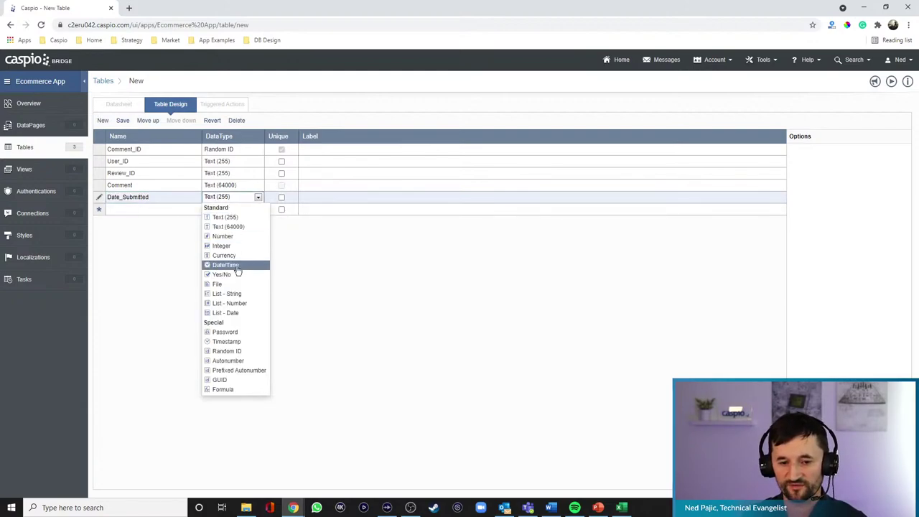
{"action": "left_click", "coordinate": [228, 341]}
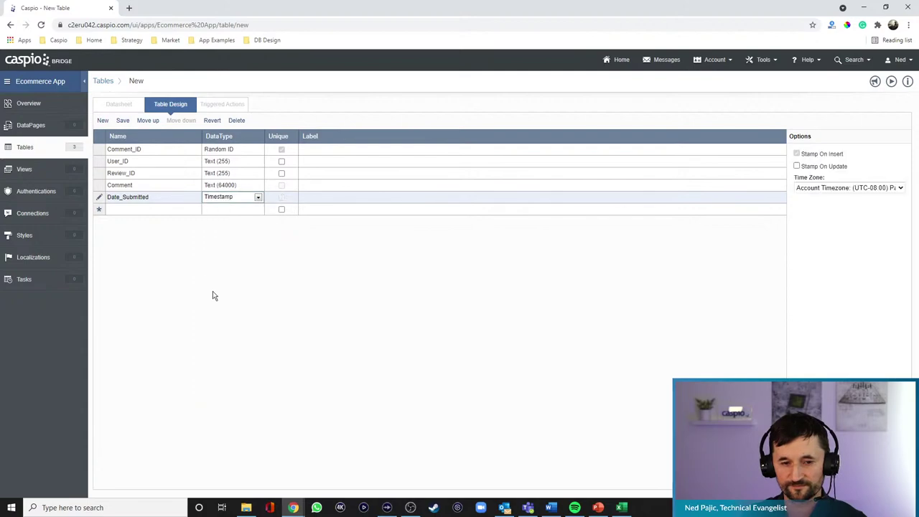
- Save the new table as ecommerce_tbl_comments
{"action": "left_click", "coordinate": [130, 122]}
{"action": "type", "text": "ecommerce_tbl_comments"}
{"action": "key", "text": "Return"}
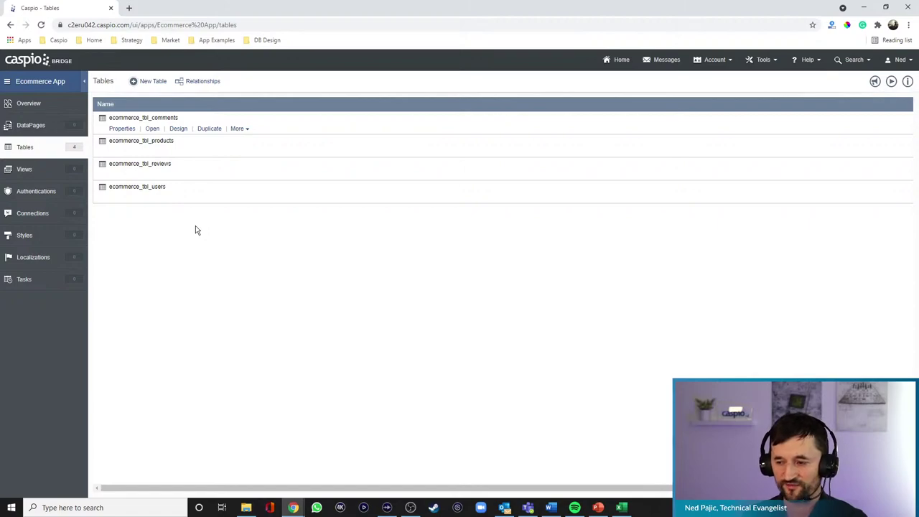
- Start a fifth table with a first field named Order_ID of data type Random ID
{"action": "left_click", "coordinate": [154, 84]}
{"action": "left_click", "coordinate": [130, 150]}
{"action": "type", "text": "Order_ID"}
{"action": "key", "text": "Return"}
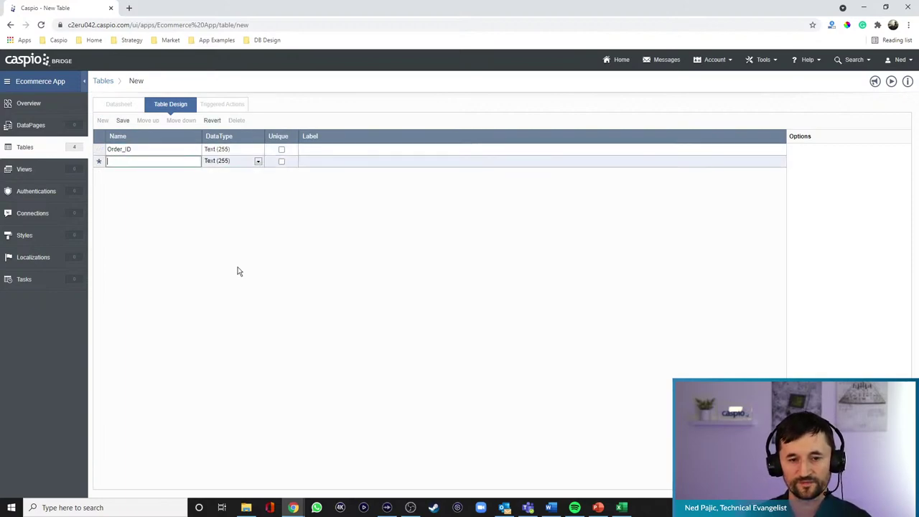
{"action": "left_click", "coordinate": [231, 150]}
{"action": "left_click", "coordinate": [237, 148]}
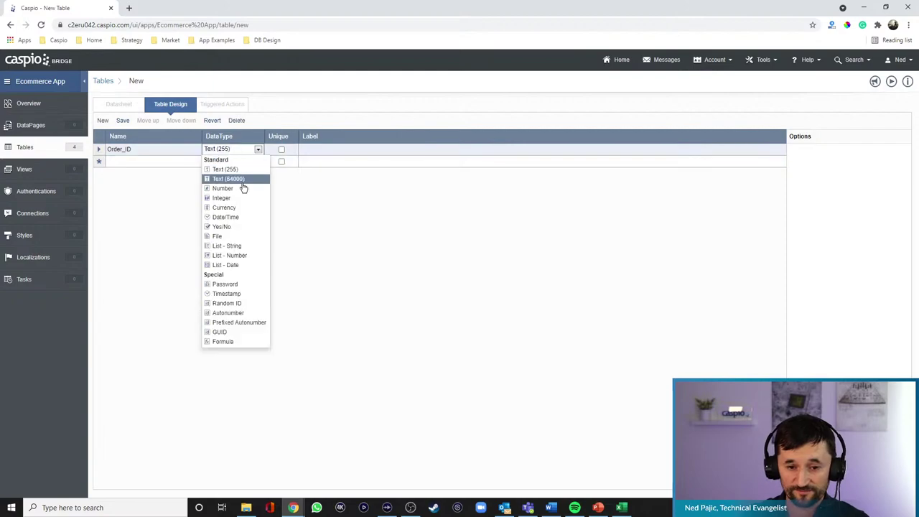
{"action": "left_click", "coordinate": [226, 303]}
- Add User_ID, BillingInfo and ShippingInfo fields below Order_ID, keeping the Text (255) data type for all three
{"action": "left_click", "coordinate": [142, 160]}
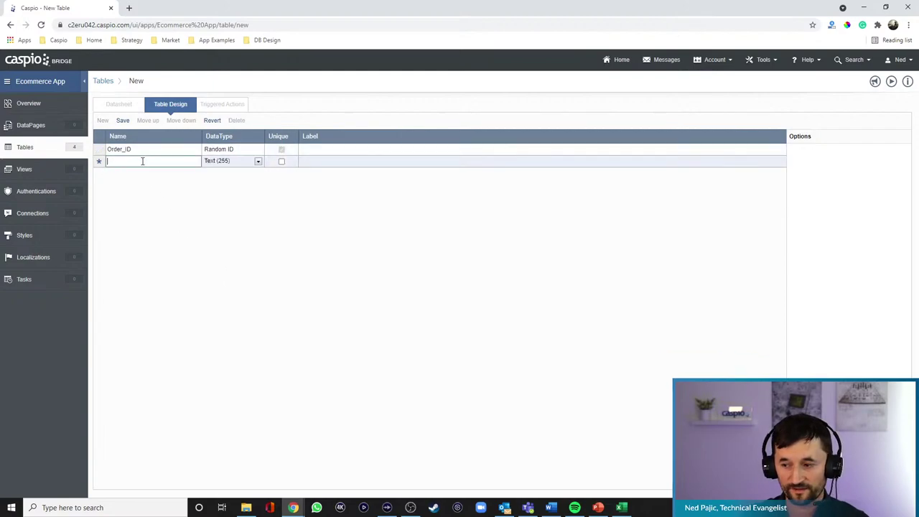
{"action": "type", "text": "User"}
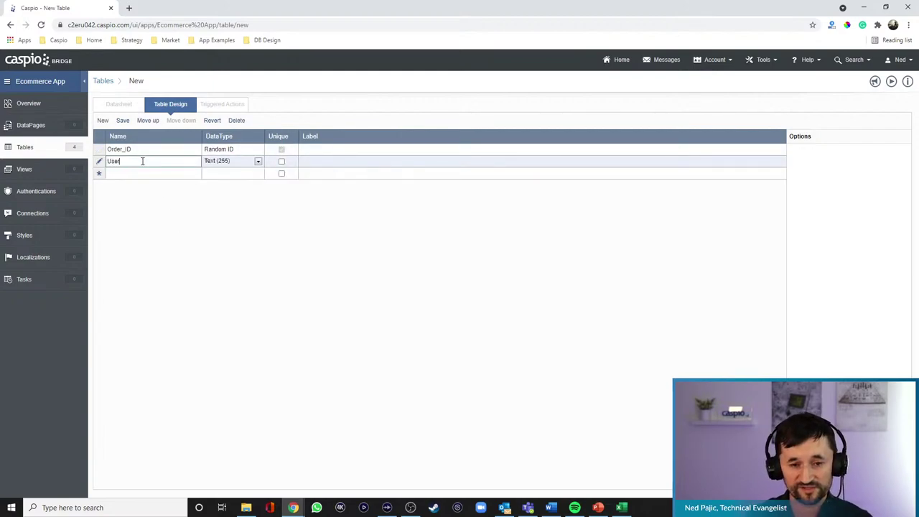
{"action": "type", "text": "_ID"}
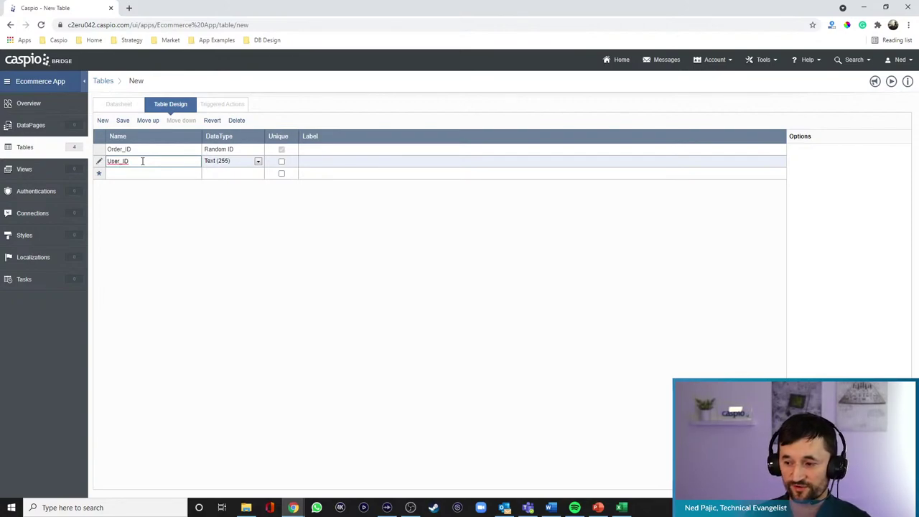
{"action": "left_click", "coordinate": [184, 176]}
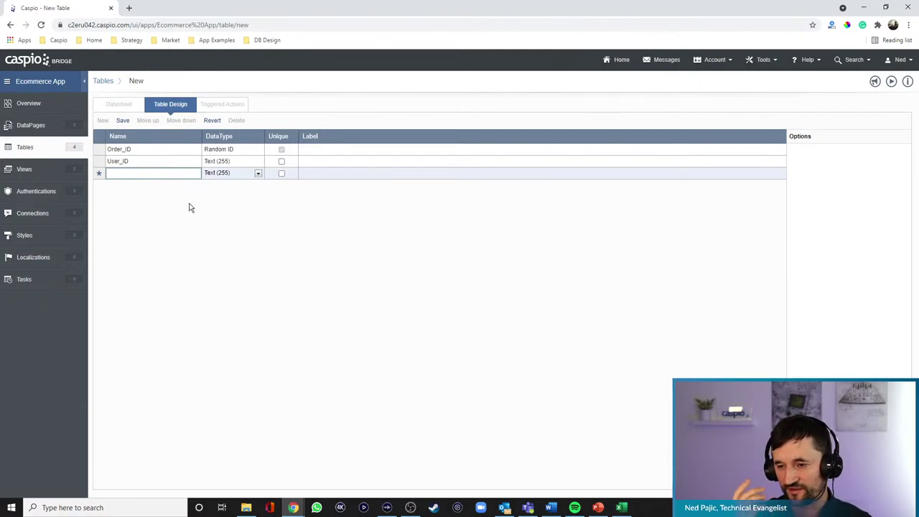
{"action": "type", "text": "BillingInfo"}
{"action": "key", "text": "Return"}
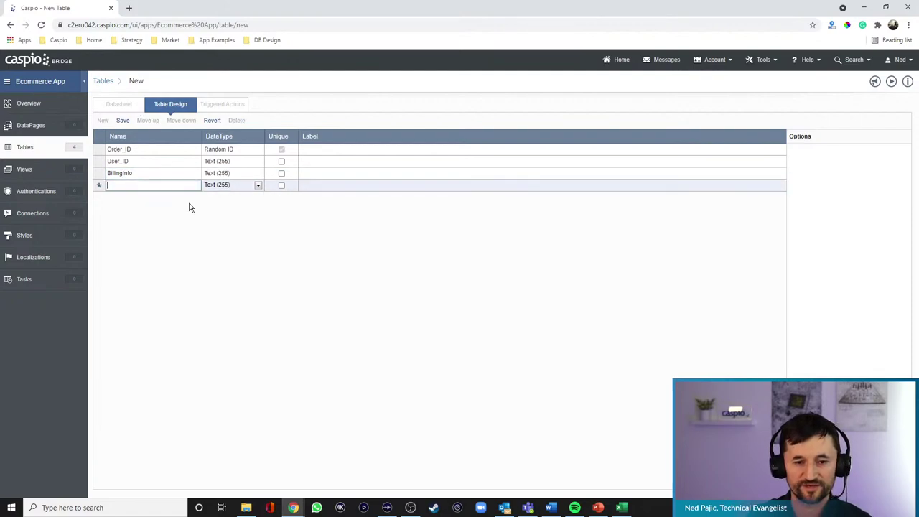
{"action": "type", "text": "ShippingInfo"}
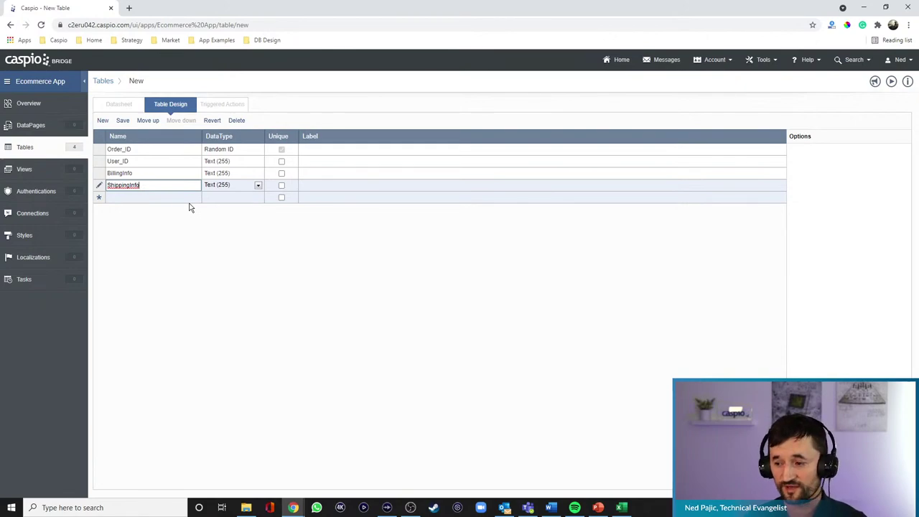
- Save the new table as ecommerce_tbl_orders
{"action": "left_click", "coordinate": [121, 122]}
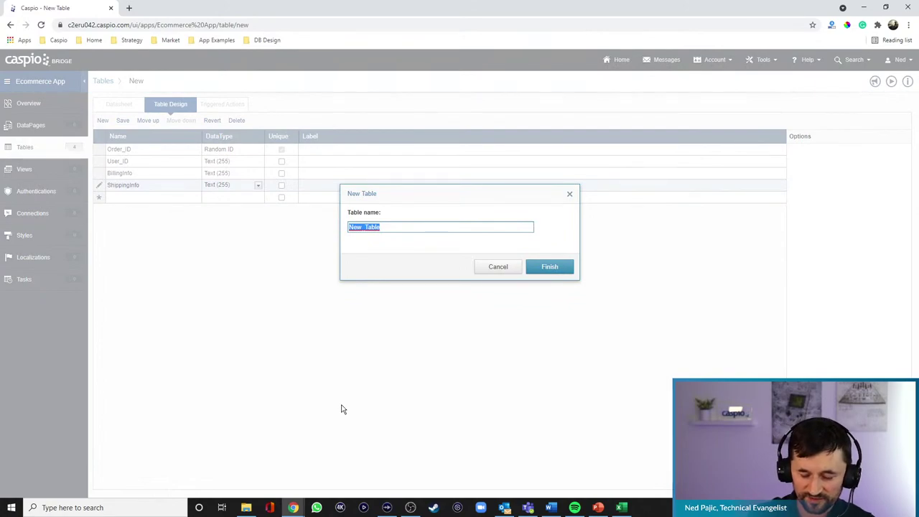
{"action": "type", "text": "ecommerc"}
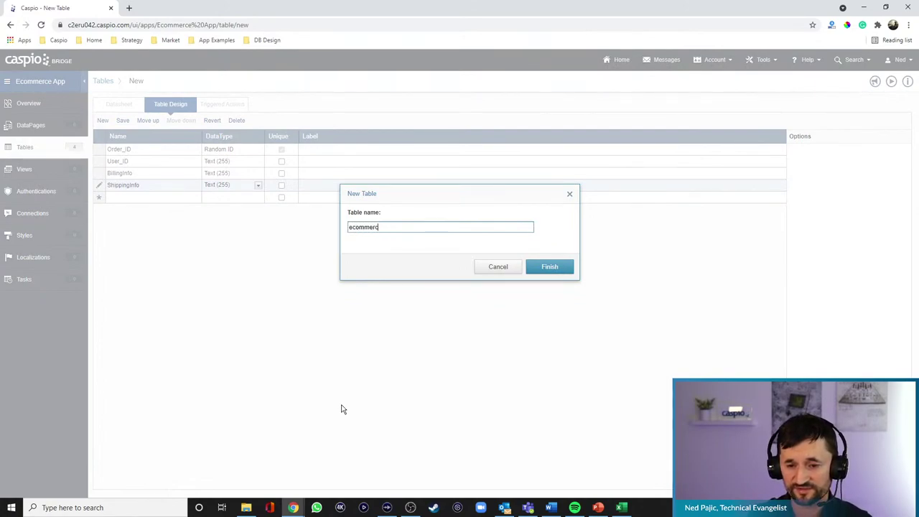
{"action": "type", "text": "e_tbl_orders"}
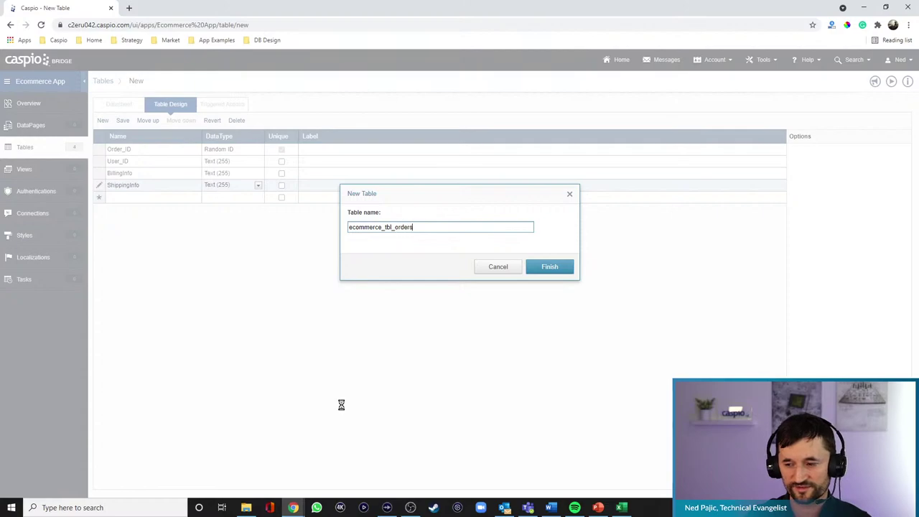
{"action": "key", "text": "Return"}
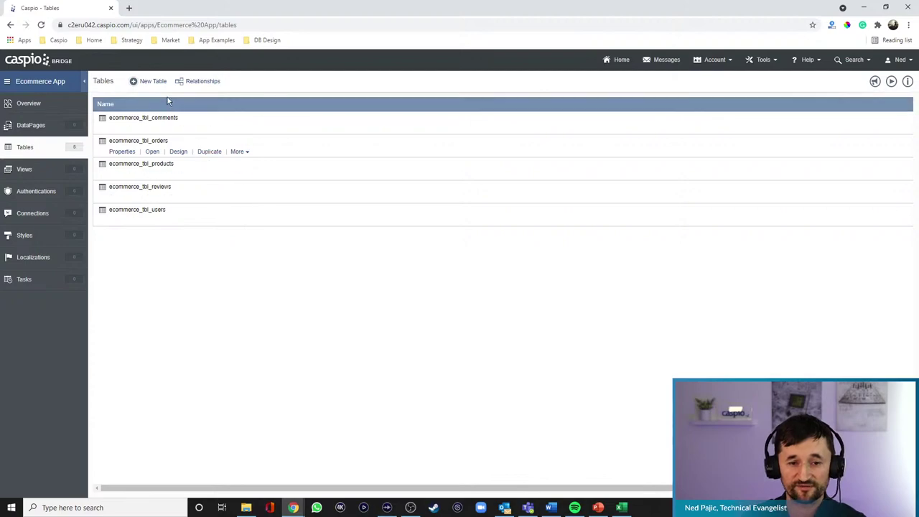
- Start a sixth table with a first field named PO_ID of data type Random ID
{"action": "left_click", "coordinate": [153, 81]}
{"action": "left_click", "coordinate": [144, 148]}
{"action": "type", "text": "PO_ID"}
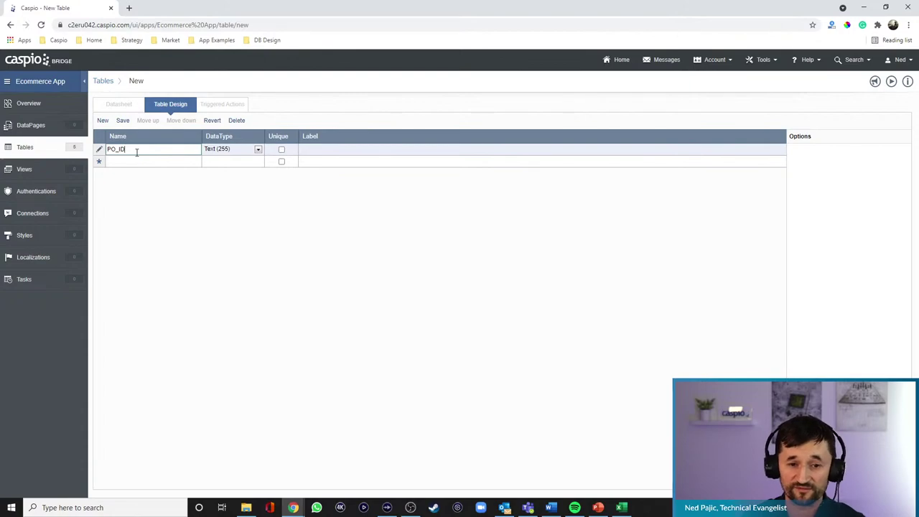
{"action": "left_click", "coordinate": [226, 153]}
{"action": "left_click", "coordinate": [244, 299]}
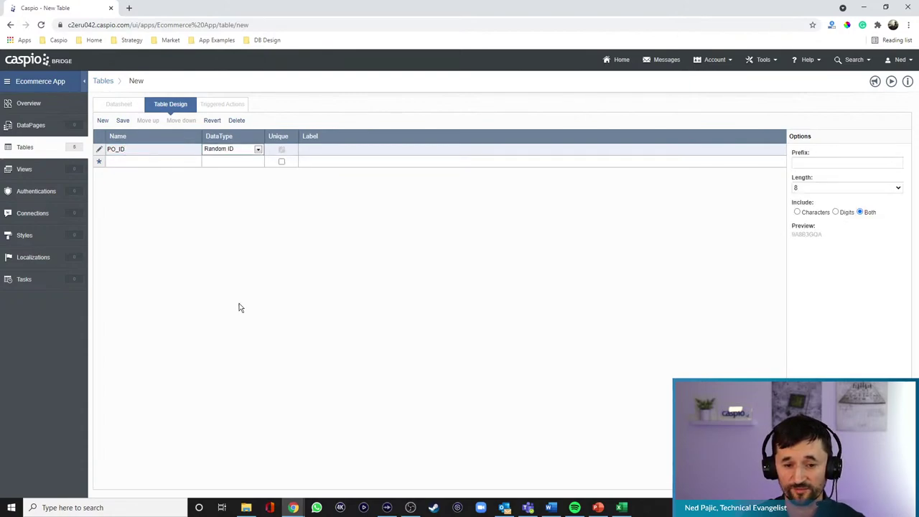
- Add Order_ID and Product_ID fields below PO_ID, keeping the Text (255) data type for both
{"action": "left_click", "coordinate": [149, 164]}
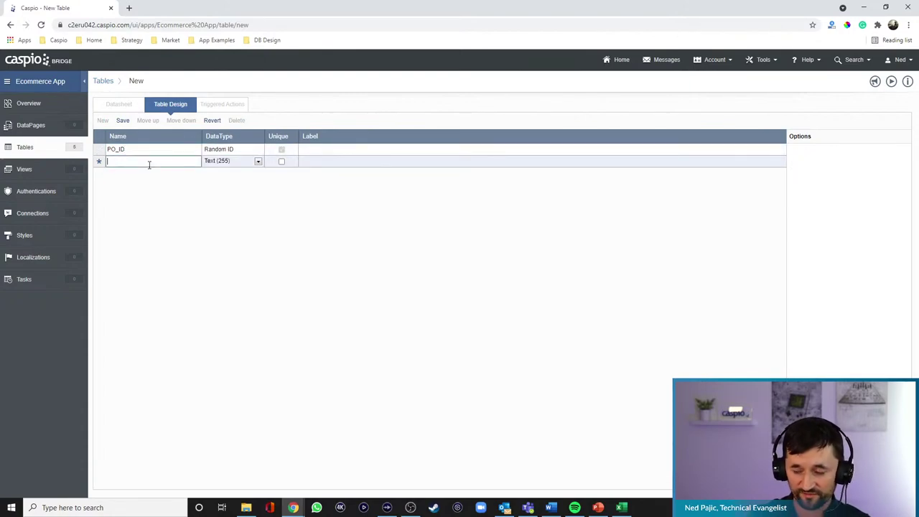
{"action": "type", "text": "Order_ID"}
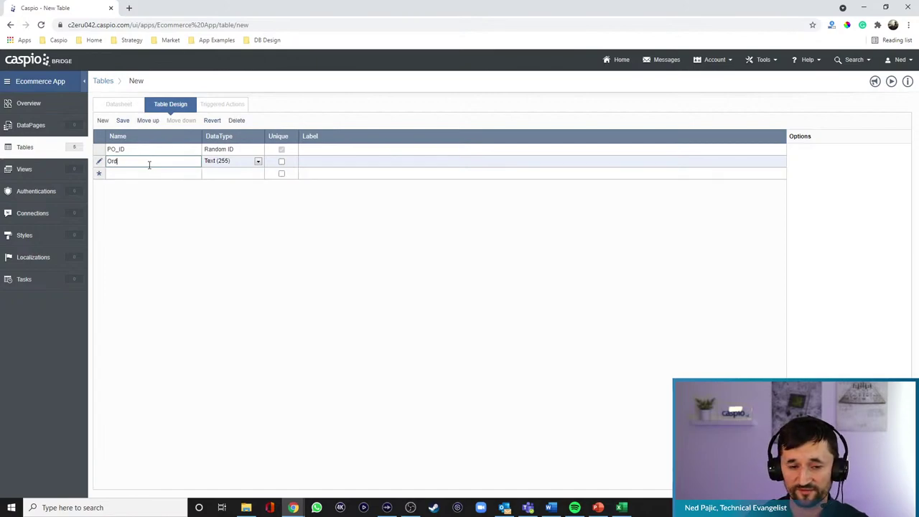
{"action": "left_click", "coordinate": [150, 170]}
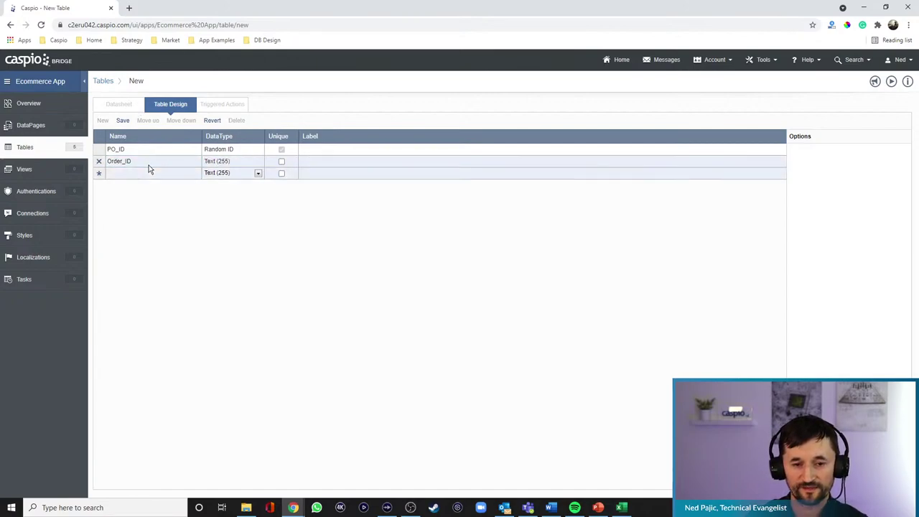
{"action": "type", "text": "Product_ID"}
- Add a Quantity field of data type Number below Product_ID
{"action": "left_click", "coordinate": [147, 192]}
{"action": "left_click", "coordinate": [147, 189]}
{"action": "type", "text": "Quanity"}
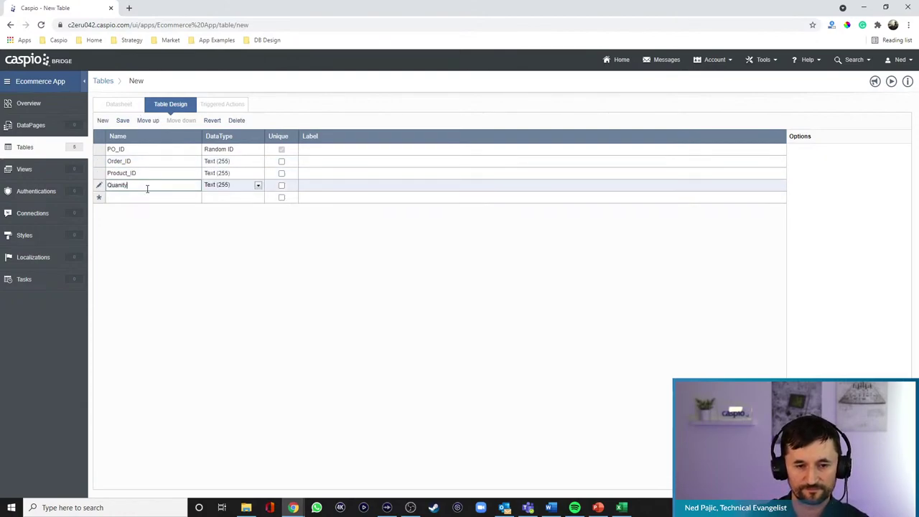
{"action": "key", "text": "BackSpace"}
{"action": "key", "text": "BackSpace"}
{"action": "key", "text": "BackSpace"}
{"action": "type", "text": "tity"}
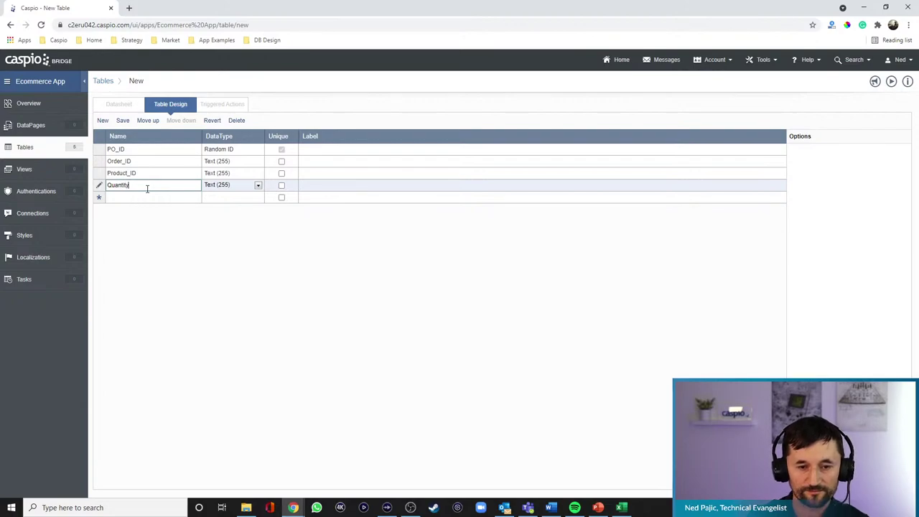
{"action": "left_click", "coordinate": [250, 184]}
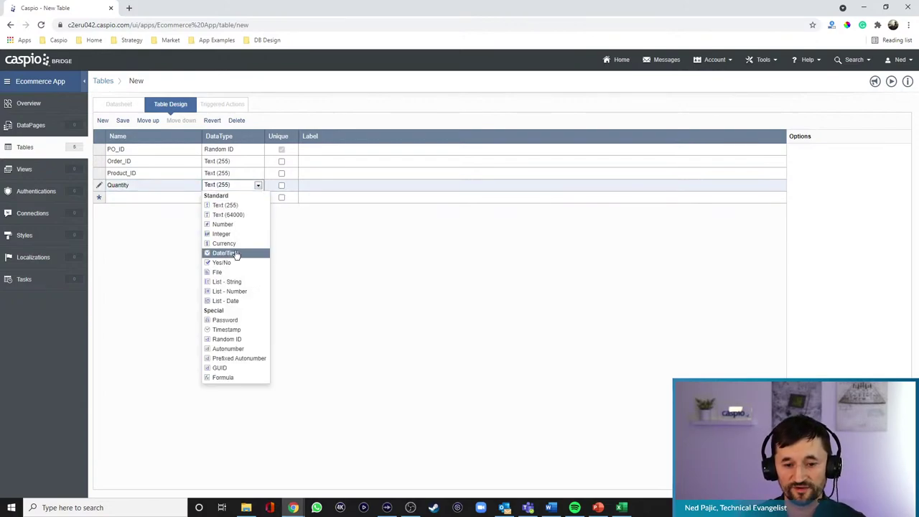
{"action": "left_click", "coordinate": [226, 224]}
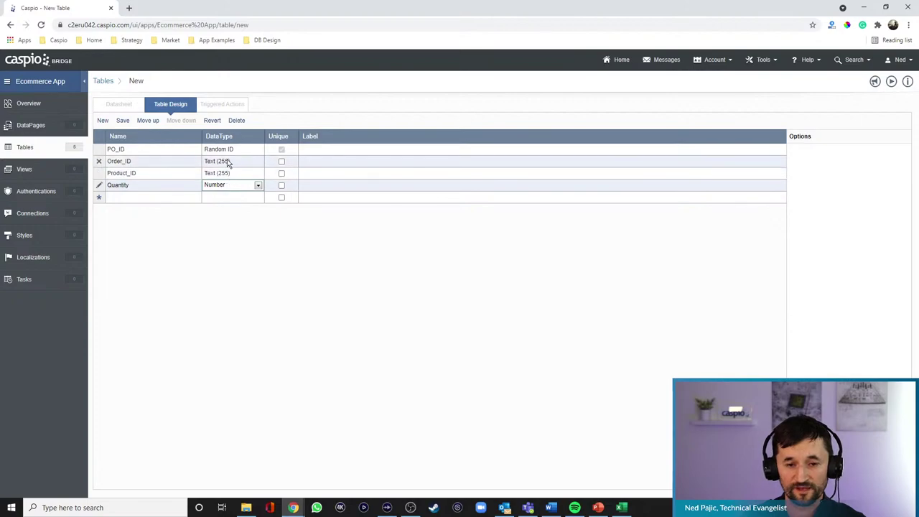
- Save the new table as ecommerce_tbl_orders_products
{"action": "left_click", "coordinate": [123, 120]}
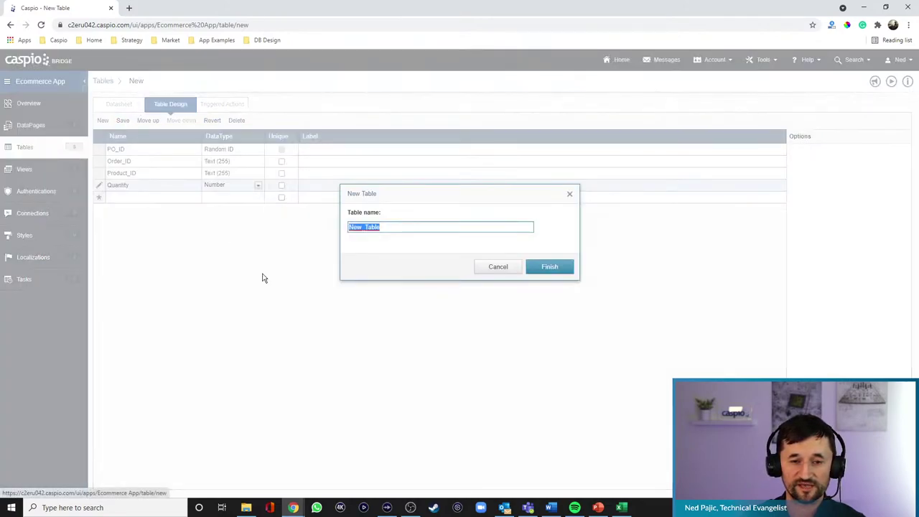
{"action": "type", "text": "ecommerce_tbl_"}
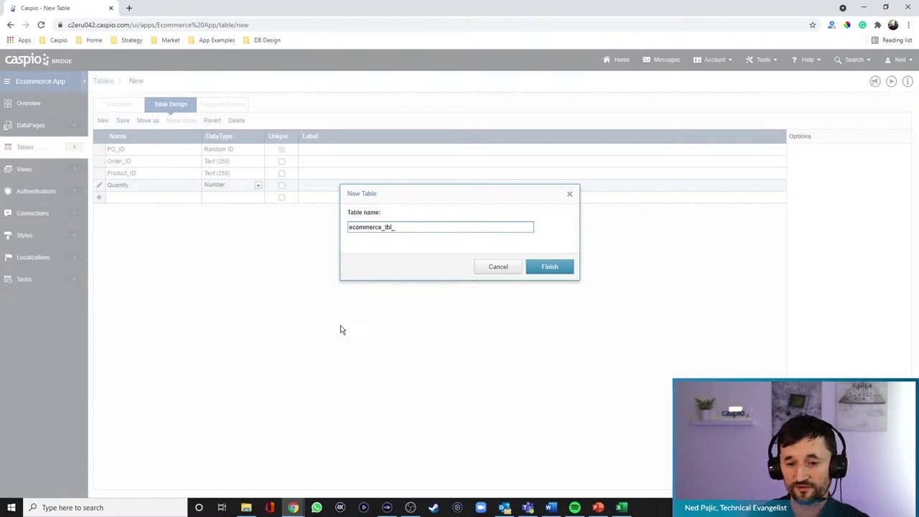
{"action": "type", "text": "orders_products"}
{"action": "key", "text": "Return"}
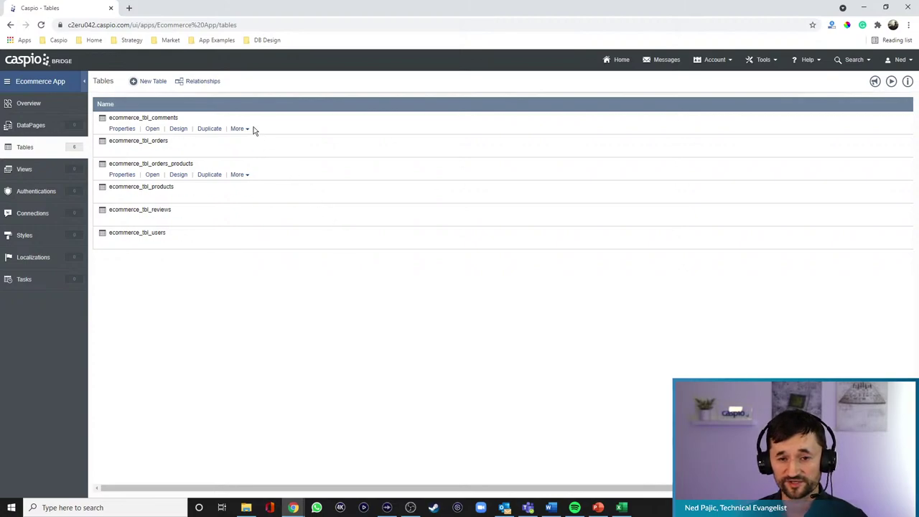
- Open the table relationships, show only the app's relationships and add all six ecommerce tables to the diagram
{"action": "left_click", "coordinate": [211, 88]}
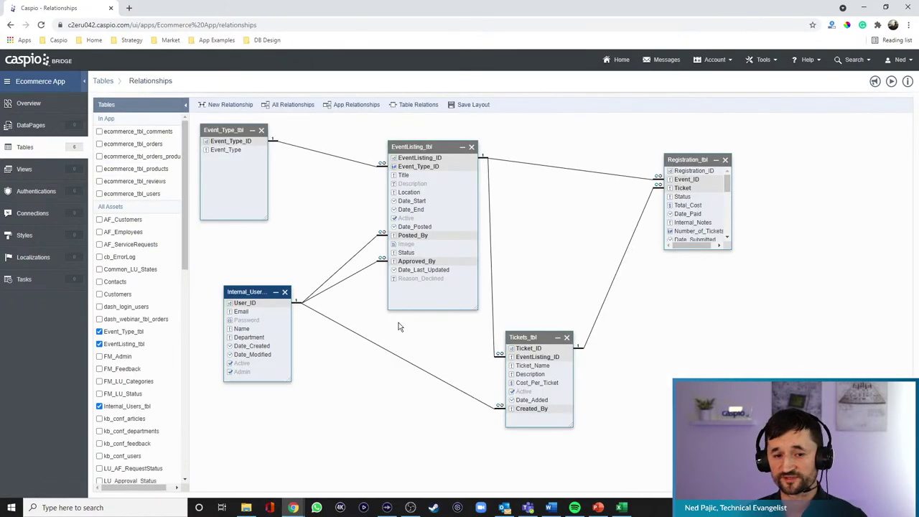
{"action": "left_click", "coordinate": [339, 107]}
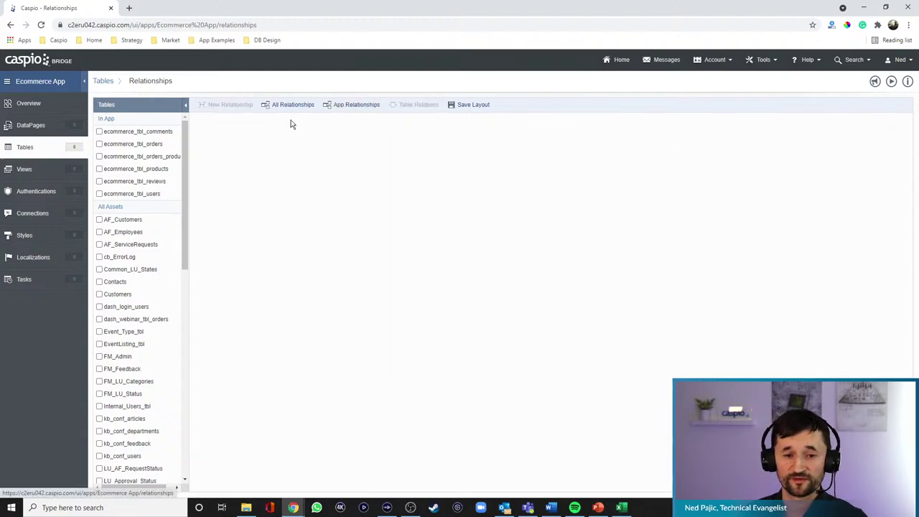
{"action": "left_click", "coordinate": [117, 192]}
{"action": "left_click", "coordinate": [99, 194]}
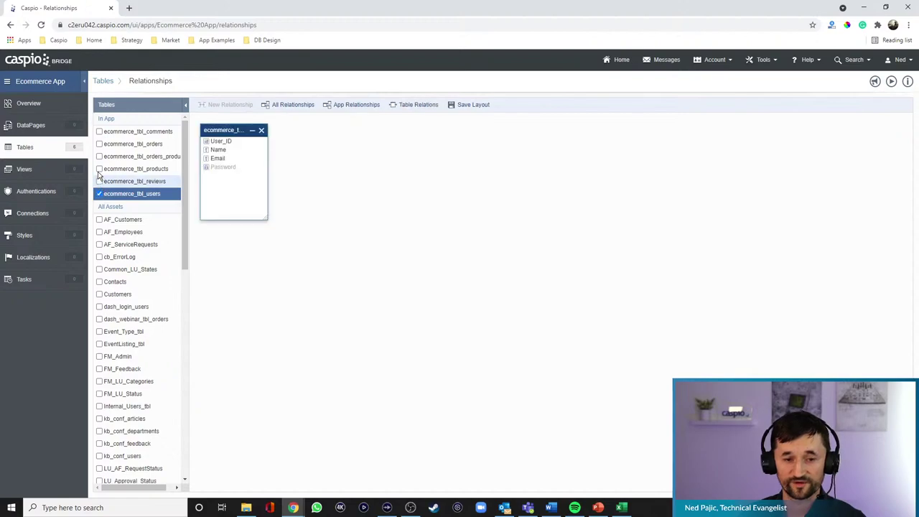
{"action": "left_click", "coordinate": [99, 180]}
{"action": "left_click", "coordinate": [100, 169]}
{"action": "left_click", "coordinate": [99, 156]}
{"action": "left_click", "coordinate": [99, 143]}
{"action": "left_click", "coordinate": [99, 131]}
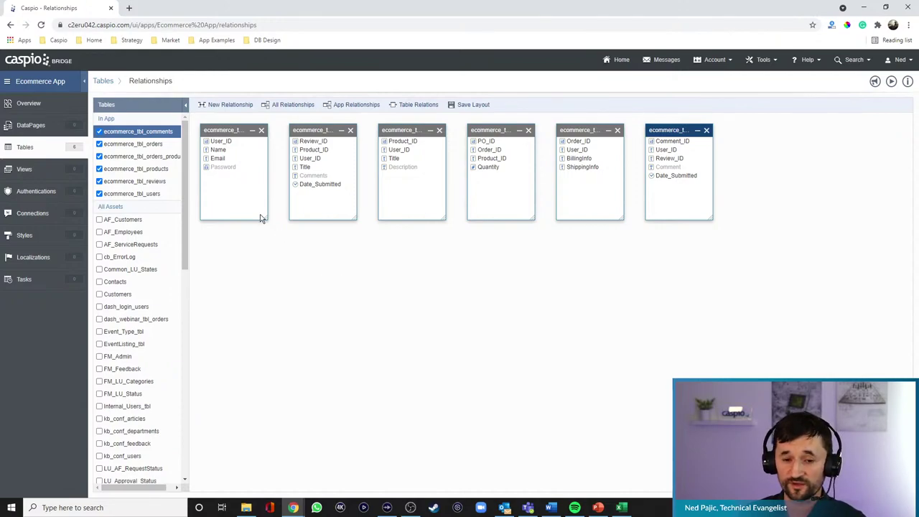
- Move the users table below the row of tables and the reviews table into the freed first place, widening both to fit their full names
{"action": "mouse_move", "coordinate": [266, 217]}
{"action": "left_mouse_down"}
{"action": "mouse_move", "coordinate": [338, 316]}
{"action": "mouse_move", "coordinate": [266, 213]}
{"action": "left_mouse_up"}
{"action": "left_click_drag", "start_coordinate": [228, 132], "coordinate": [266, 257]}
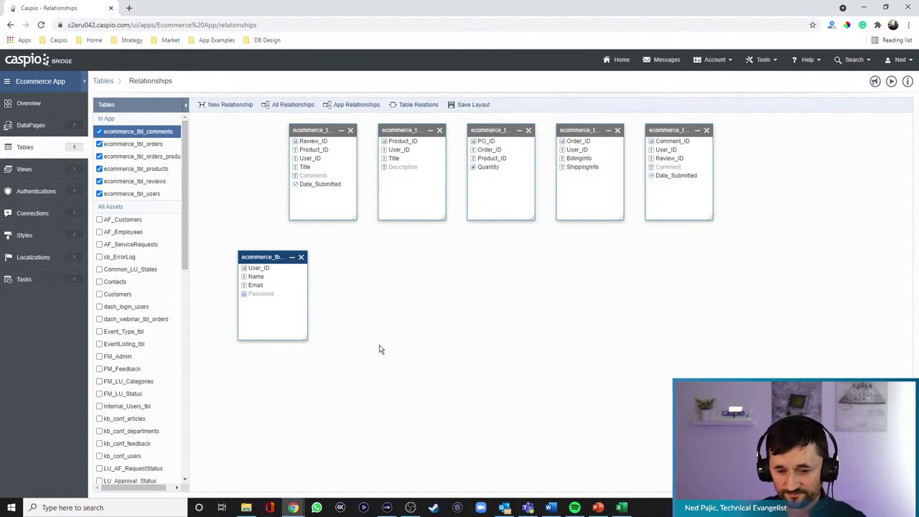
{"action": "left_click_drag", "start_coordinate": [307, 338], "coordinate": [334, 349]}
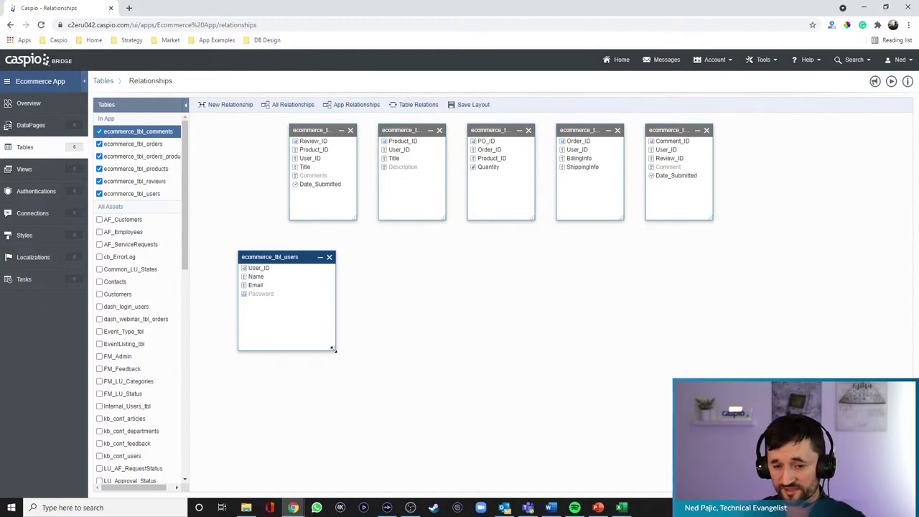
{"action": "left_click_drag", "start_coordinate": [316, 130], "coordinate": [240, 125]}
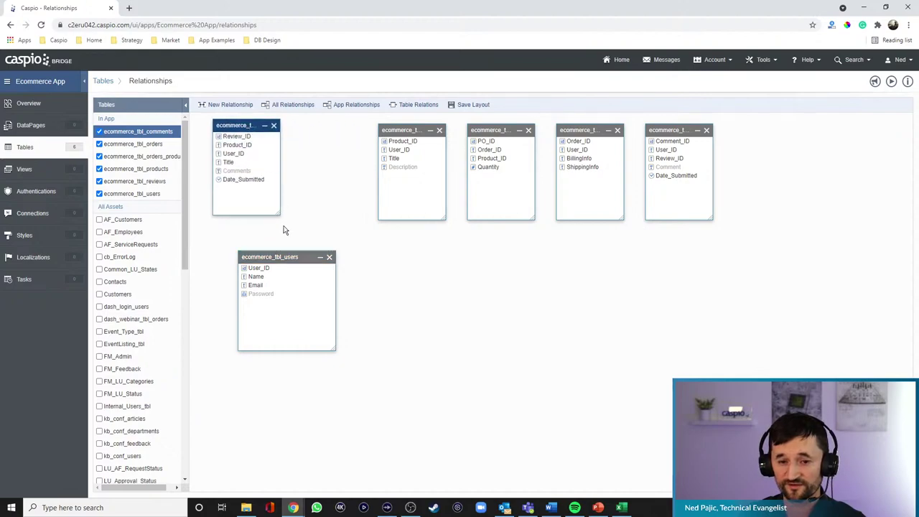
{"action": "left_click_drag", "start_coordinate": [278, 212], "coordinate": [306, 216]}
{"action": "left_click_drag", "start_coordinate": [445, 219], "coordinate": [474, 229]}
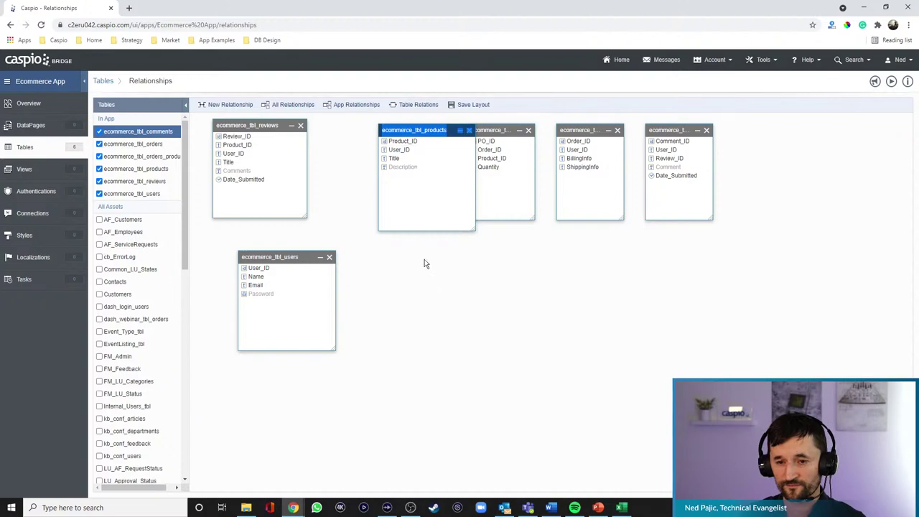
{"action": "left_click_drag", "start_coordinate": [391, 130], "coordinate": [344, 131]}
{"action": "left_click", "coordinate": [401, 142]}
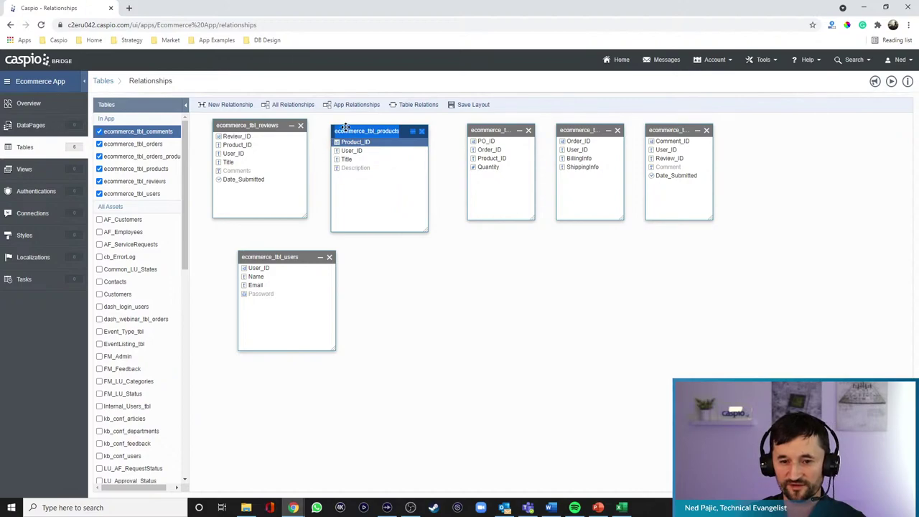
{"action": "left_click", "coordinate": [421, 132]}
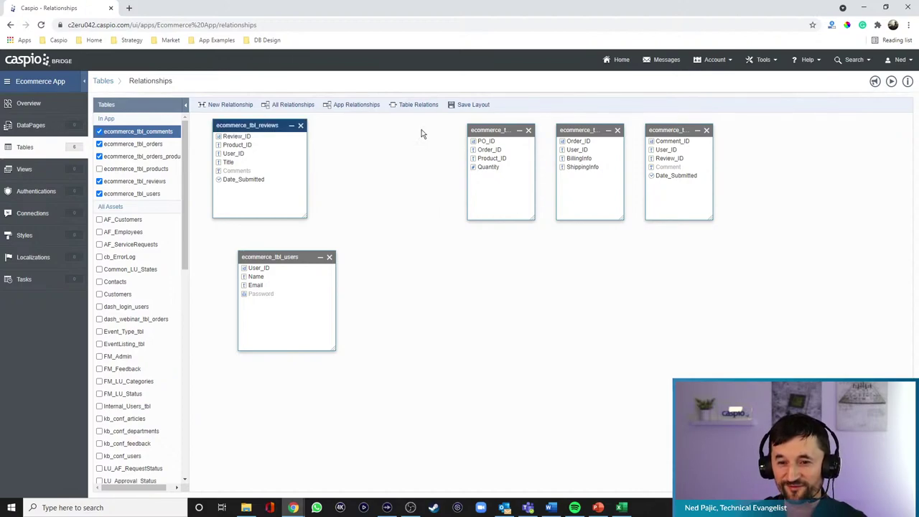
{"action": "left_click", "coordinate": [99, 168]}
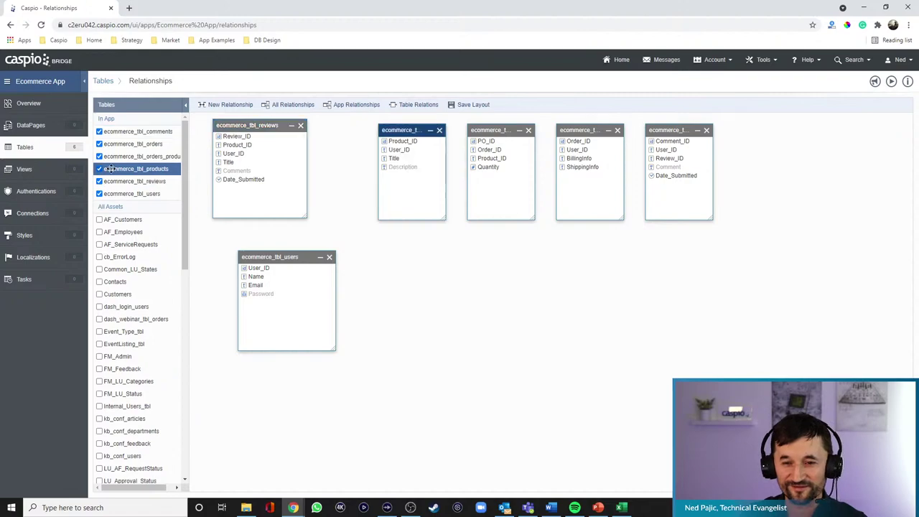
- Enlarge the products, comments, orders and orders_products tables to fit their full names and space them out without overlap
{"action": "left_click_drag", "start_coordinate": [442, 219], "coordinate": [483, 228]}
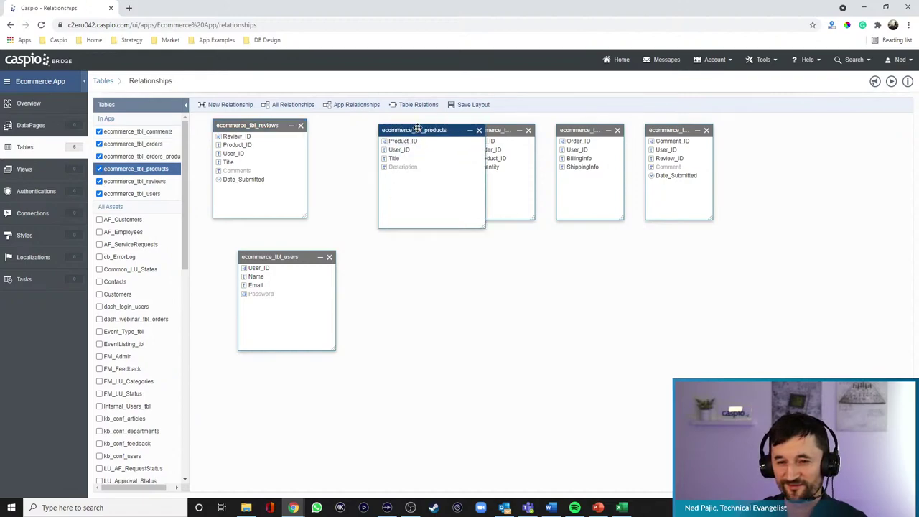
{"action": "left_click_drag", "start_coordinate": [415, 129], "coordinate": [374, 128]}
{"action": "left_click_drag", "start_coordinate": [711, 219], "coordinate": [744, 225]}
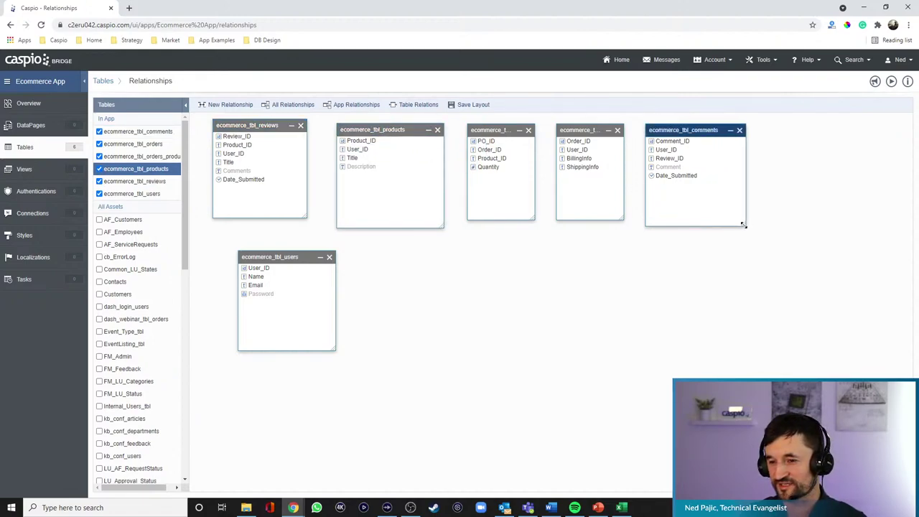
{"action": "left_click_drag", "start_coordinate": [698, 126], "coordinate": [792, 129]}
{"action": "left_click_drag", "start_coordinate": [624, 218], "coordinate": [651, 225]}
{"action": "left_click_drag", "start_coordinate": [597, 130], "coordinate": [665, 133]}
{"action": "left_click_drag", "start_coordinate": [532, 218], "coordinate": [583, 231]}
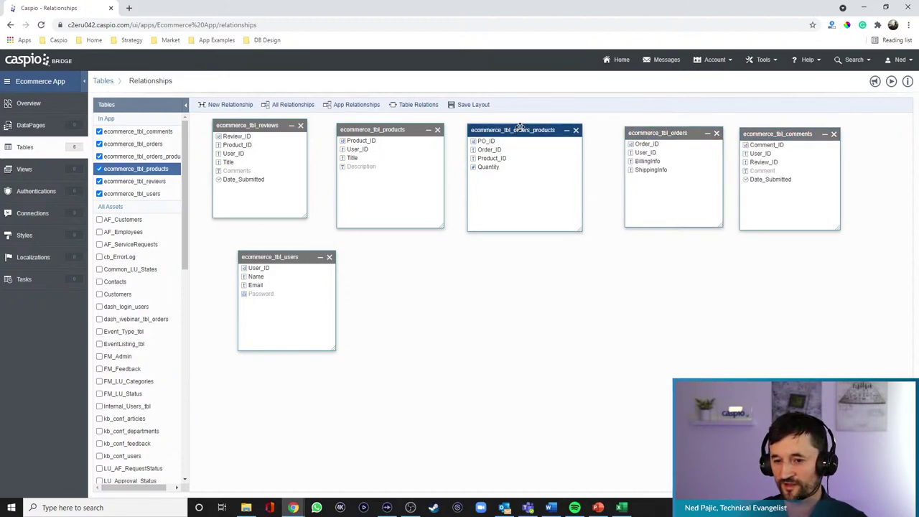
{"action": "left_click_drag", "start_coordinate": [521, 126], "coordinate": [522, 149]}
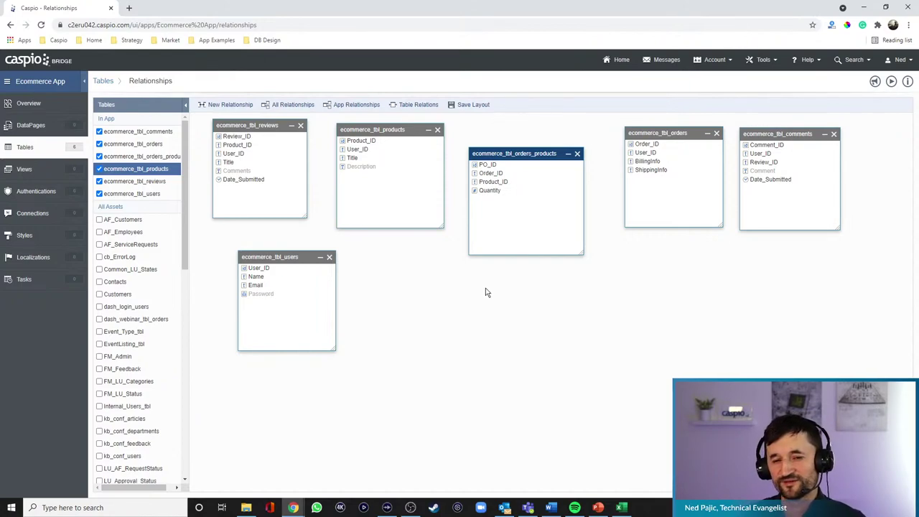
- Place the products table beside the users table and create a one-to-many relationship from users User_ID to products User_ID
{"action": "left_click", "coordinate": [402, 129]}
{"action": "left_click_drag", "start_coordinate": [402, 129], "coordinate": [464, 295]}
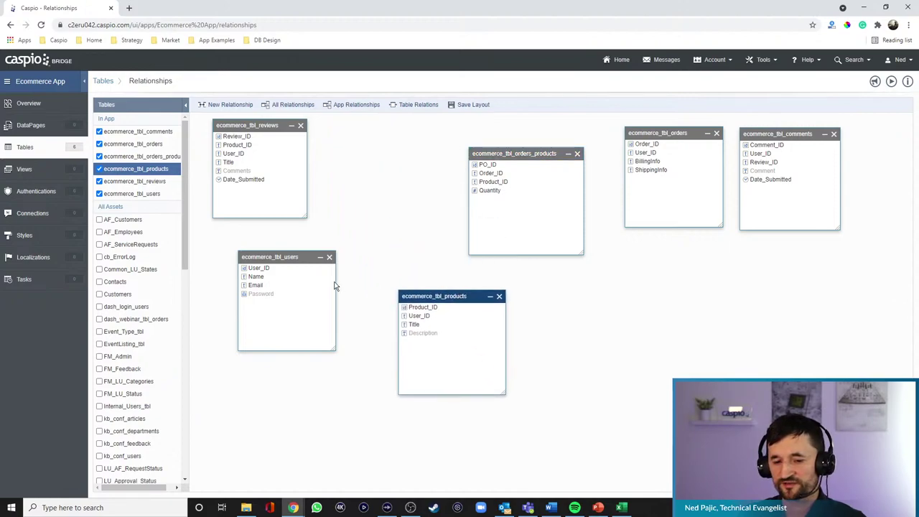
{"action": "left_click_drag", "start_coordinate": [294, 257], "coordinate": [278, 262]}
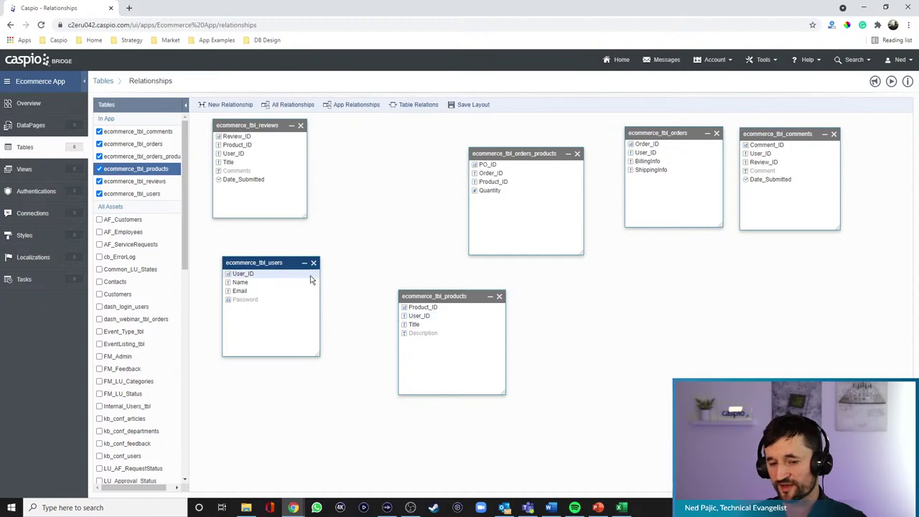
{"action": "left_click_drag", "start_coordinate": [310, 278], "coordinate": [409, 319]}
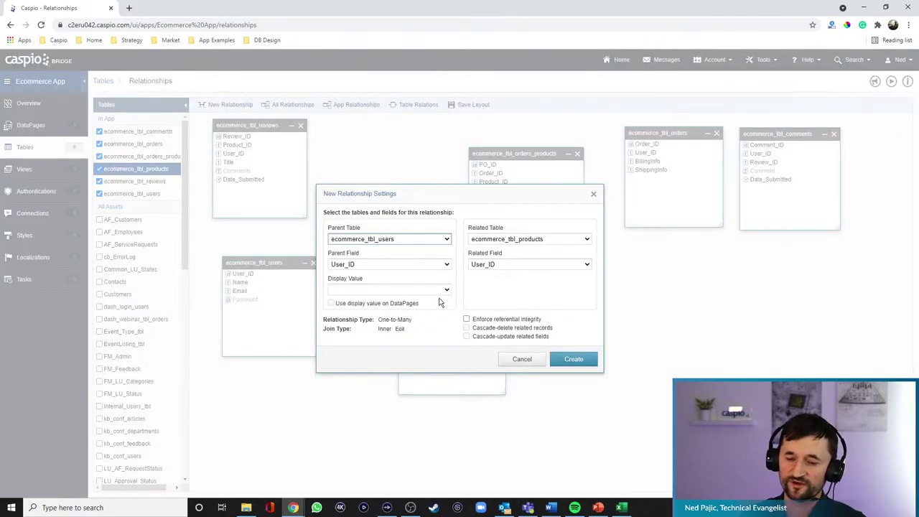
{"action": "left_click_drag", "start_coordinate": [396, 202], "coordinate": [557, 134]}
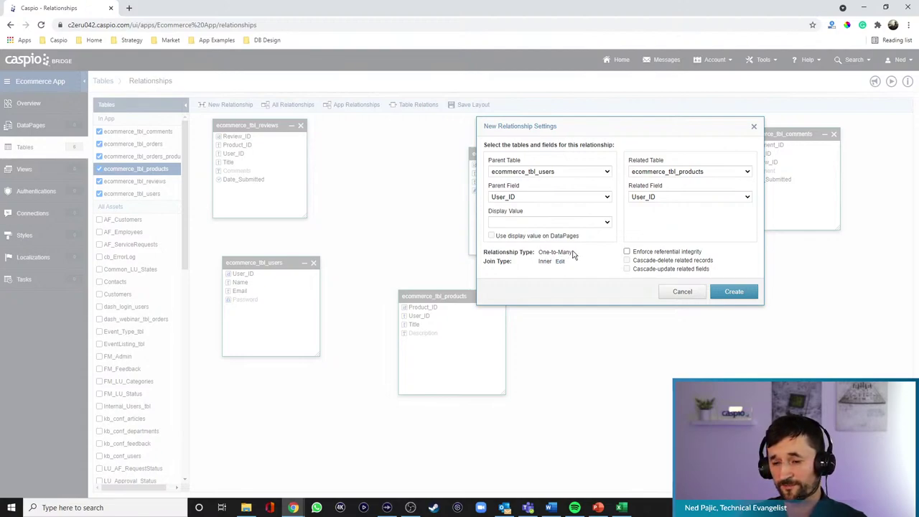
{"action": "left_click", "coordinate": [731, 292]}
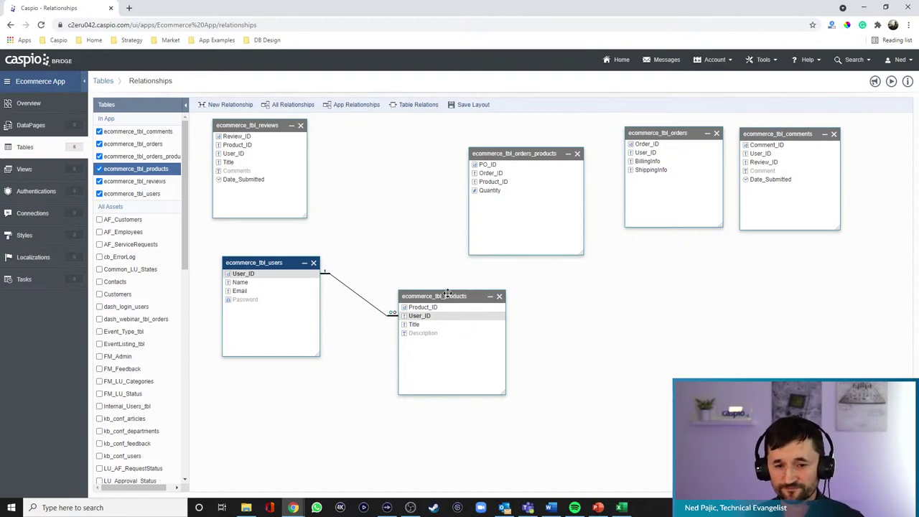
- Place the reviews table beyond the products table and create a relationship from products Product_ID to reviews Product_ID
{"action": "left_click_drag", "start_coordinate": [455, 295], "coordinate": [419, 273]}
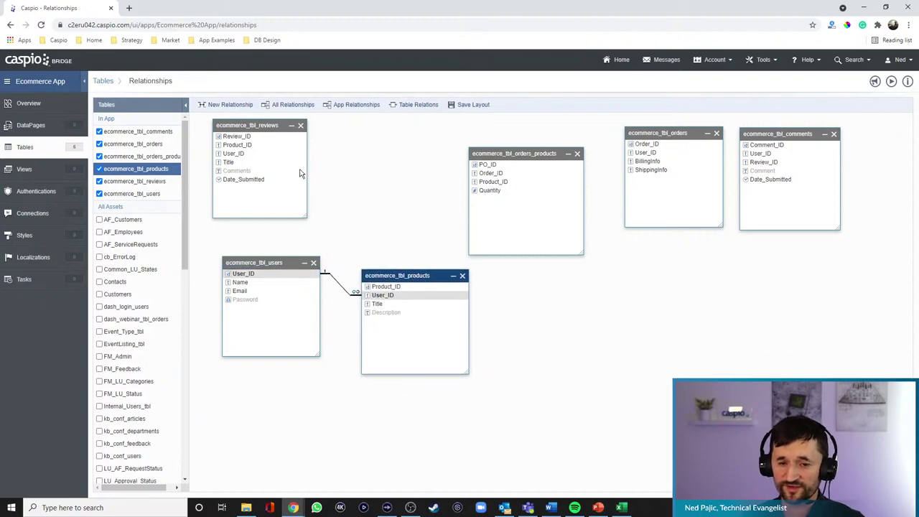
{"action": "left_click_drag", "start_coordinate": [255, 128], "coordinate": [564, 279]}
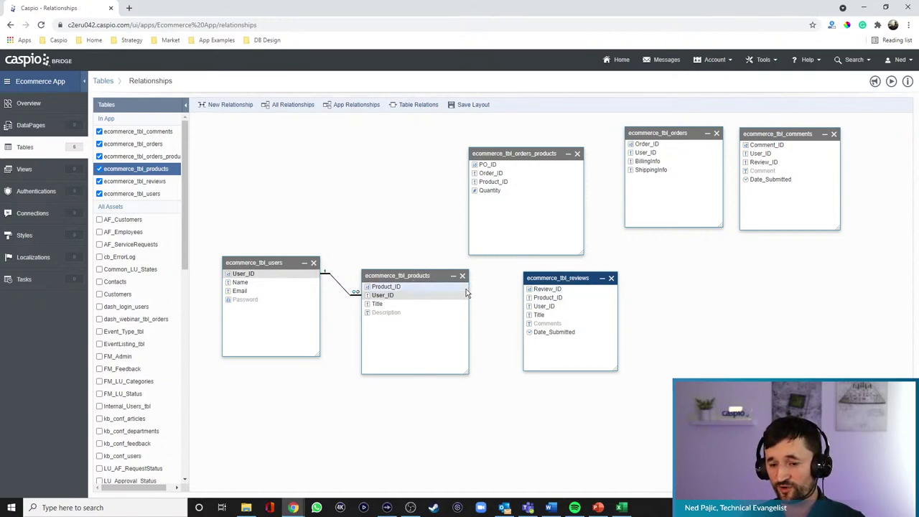
{"action": "left_click_drag", "start_coordinate": [460, 288], "coordinate": [539, 303]}
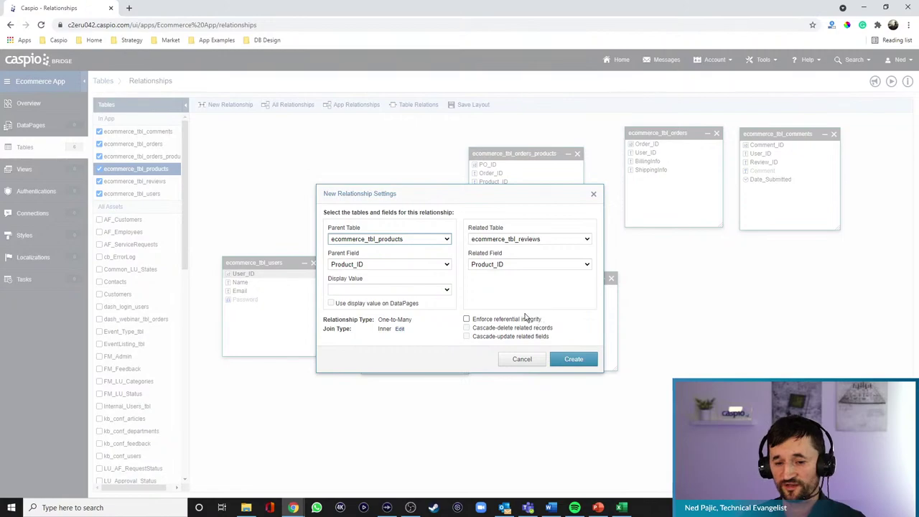
{"action": "left_click", "coordinate": [574, 361]}
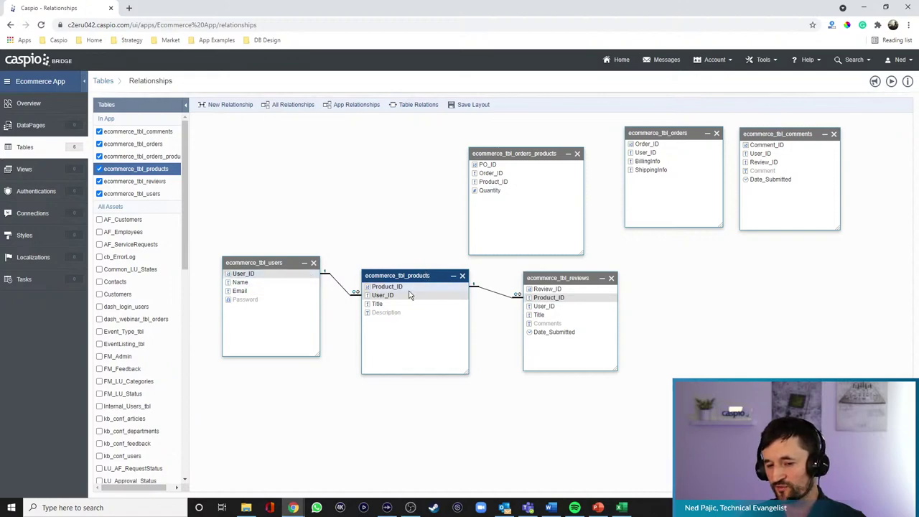
- Raise the products table, lower the users and reviews tables, and shrink all three to make room for more relationship lines
{"action": "left_click_drag", "start_coordinate": [407, 277], "coordinate": [399, 234]}
{"action": "left_click_drag", "start_coordinate": [277, 267], "coordinate": [287, 337]}
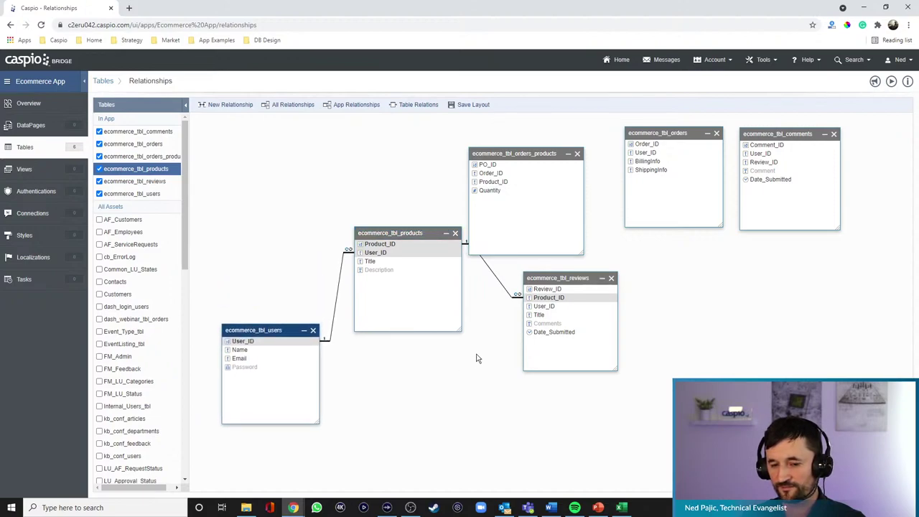
{"action": "left_click_drag", "start_coordinate": [460, 330], "coordinate": [439, 289]}
{"action": "left_click_drag", "start_coordinate": [320, 424], "coordinate": [308, 387]}
{"action": "left_click_drag", "start_coordinate": [618, 370], "coordinate": [617, 346]}
{"action": "left_click_drag", "start_coordinate": [574, 278], "coordinate": [573, 315]}
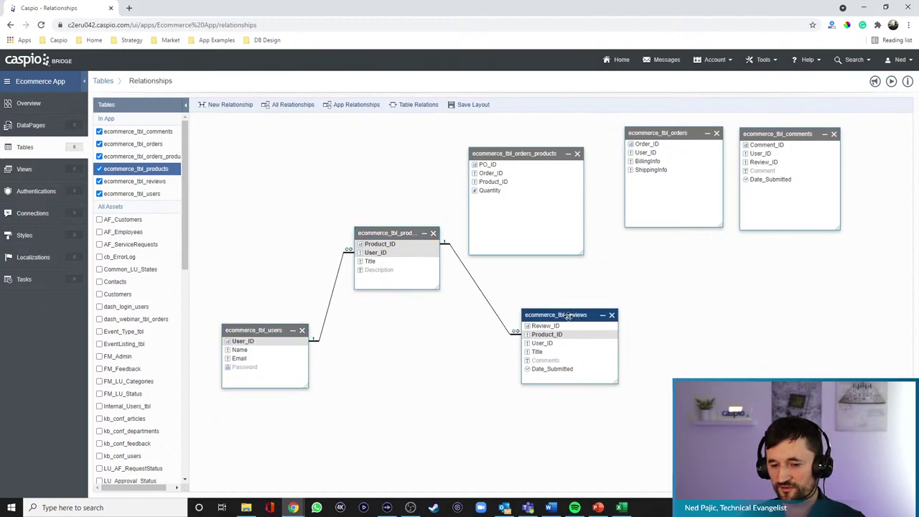
- Create a one-to-many relationship from the users table's User_ID to the reviews table's User_ID
{"action": "left_click", "coordinate": [302, 345]}
{"action": "left_click_drag", "start_coordinate": [300, 344], "coordinate": [539, 346]}
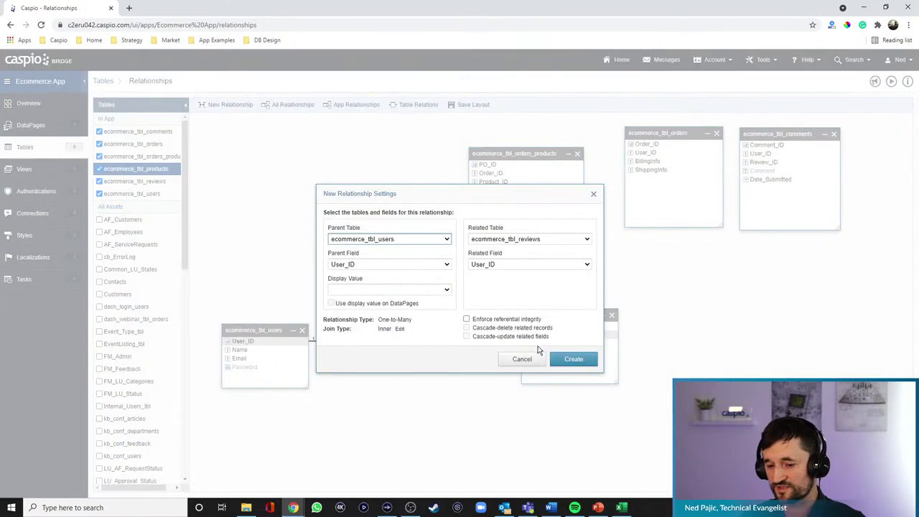
{"action": "left_click", "coordinate": [573, 359]}
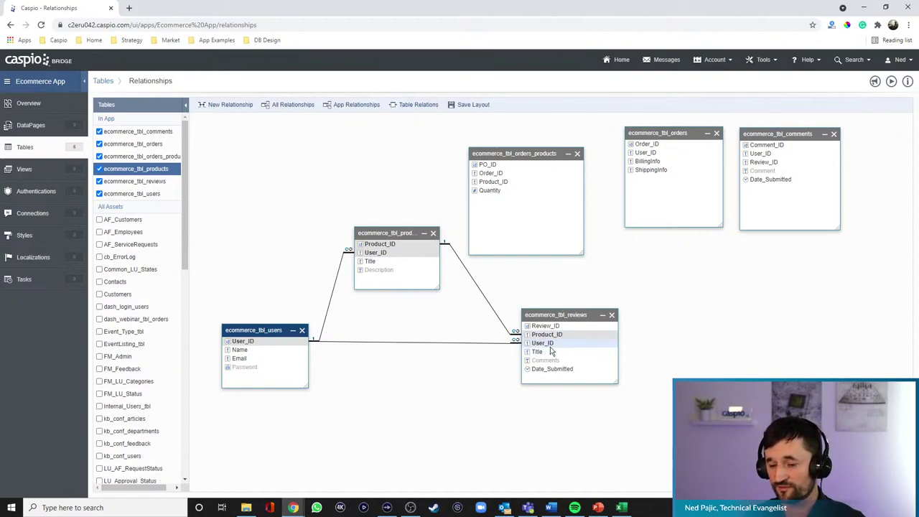
- Place the comments table beside the reviews table and create a relationship from reviews Review_ID to comments Review_ID
{"action": "left_click_drag", "start_coordinate": [571, 319], "coordinate": [546, 329]}
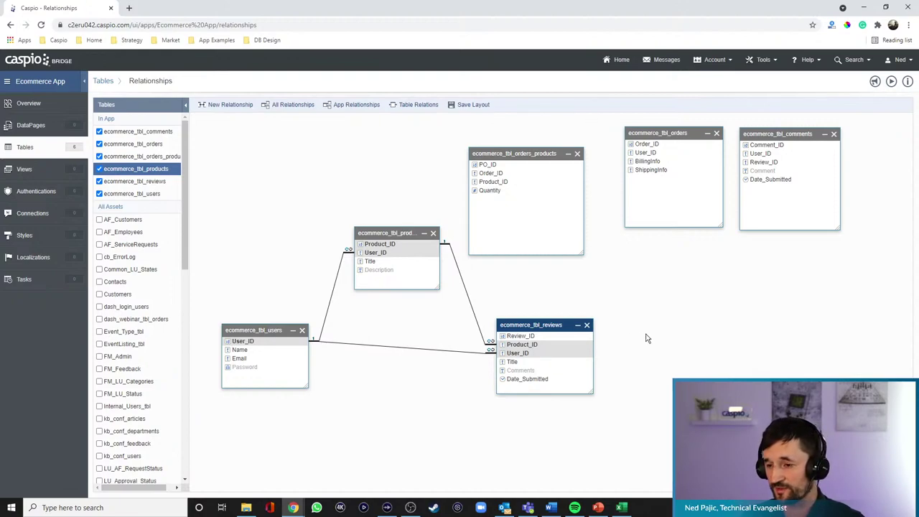
{"action": "left_click_drag", "start_coordinate": [774, 134], "coordinate": [701, 339]}
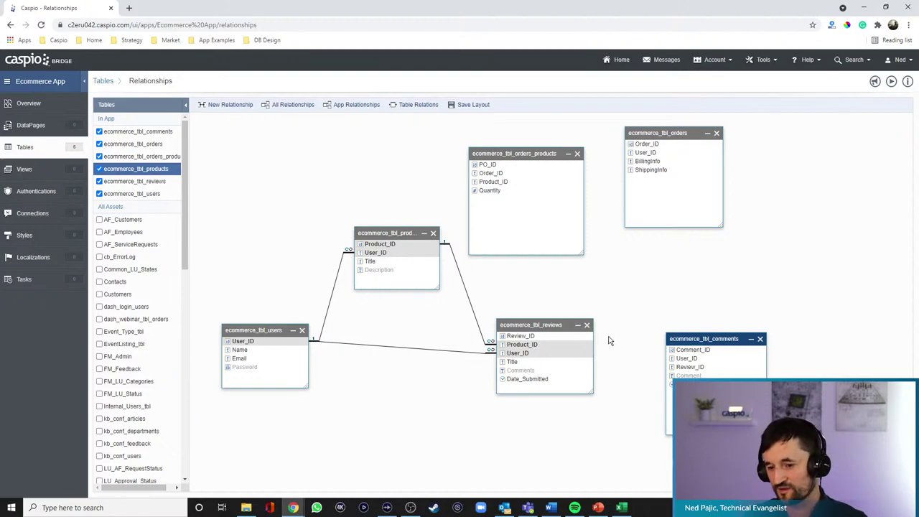
{"action": "left_click_drag", "start_coordinate": [584, 334], "coordinate": [676, 370]}
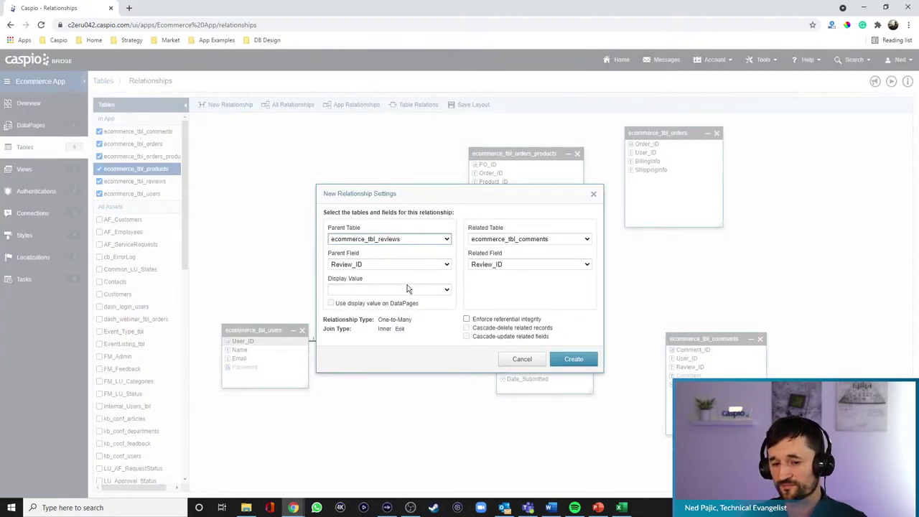
{"action": "left_click", "coordinate": [572, 359]}
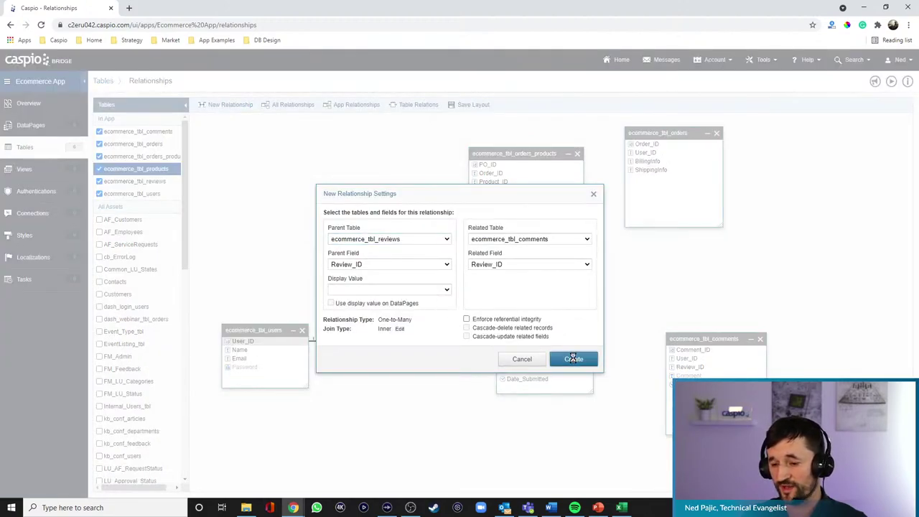
- Raise the reviews table, lower the comments table, and create a relationship from users User_ID to comments User_ID
{"action": "left_click_drag", "start_coordinate": [671, 335], "coordinate": [680, 319]}
{"action": "left_click_drag", "start_coordinate": [545, 325], "coordinate": [534, 292]}
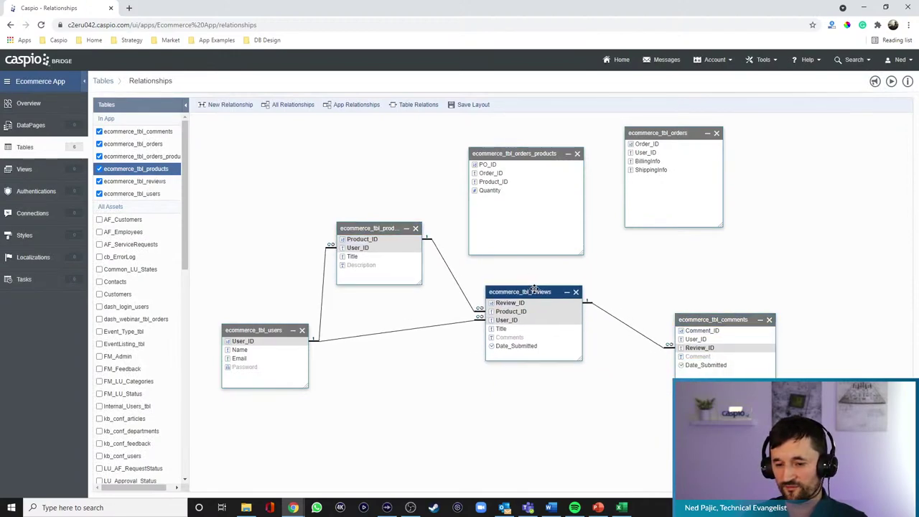
{"action": "left_click_drag", "start_coordinate": [707, 320], "coordinate": [695, 371]}
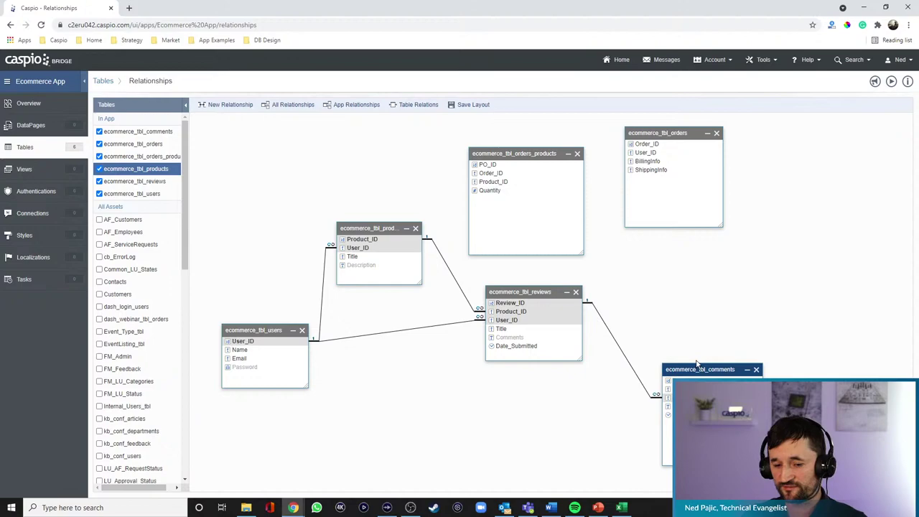
{"action": "left_click_drag", "start_coordinate": [301, 345], "coordinate": [660, 389]}
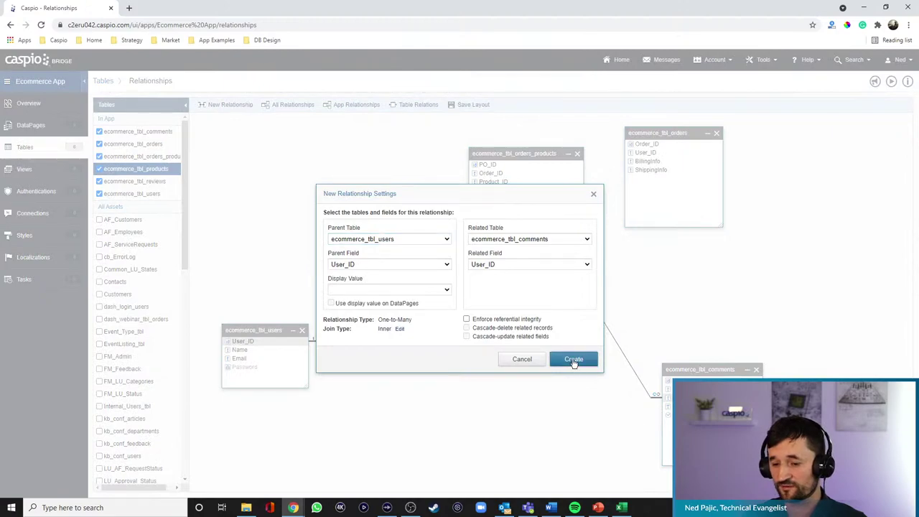
{"action": "left_click", "coordinate": [575, 360]}
{"action": "left_click_drag", "start_coordinate": [532, 290], "coordinate": [538, 279]}
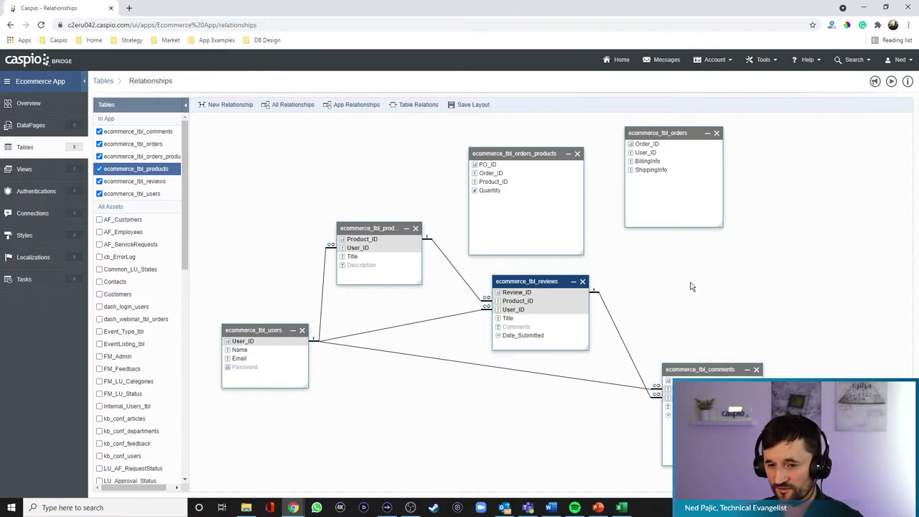
- Place the orders table above reviews with orders_products to its right, and create a relationship from users User_ID to orders User_ID
{"action": "left_click_drag", "start_coordinate": [527, 154], "coordinate": [832, 173]}
{"action": "left_click_drag", "start_coordinate": [672, 132], "coordinate": [547, 148]}
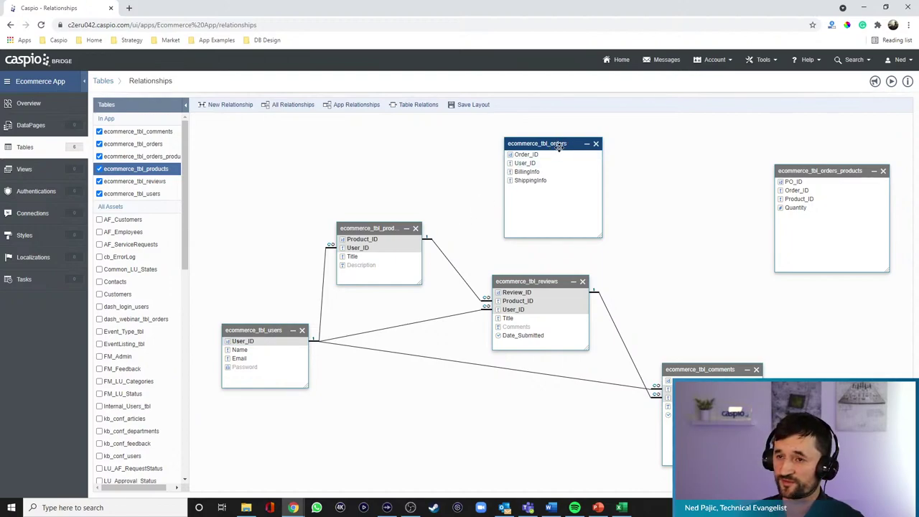
{"action": "left_click_drag", "start_coordinate": [294, 344], "coordinate": [514, 167]}
{"action": "left_click", "coordinate": [572, 358]}
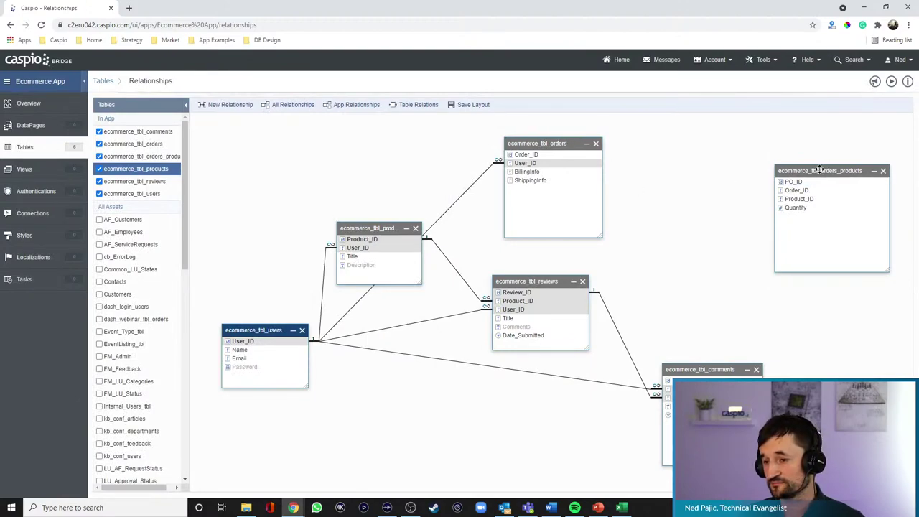
- Move the orders_products table closer and relate orders Order_ID and products Product_ID to its matching fields
{"action": "left_click_drag", "start_coordinate": [844, 168], "coordinate": [778, 162]}
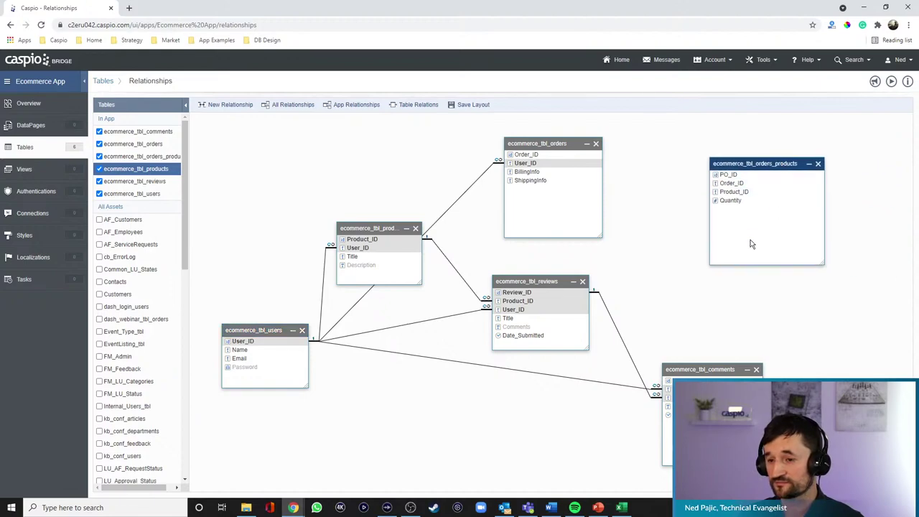
{"action": "left_click_drag", "start_coordinate": [589, 155], "coordinate": [721, 186]}
{"action": "left_click", "coordinate": [580, 359]}
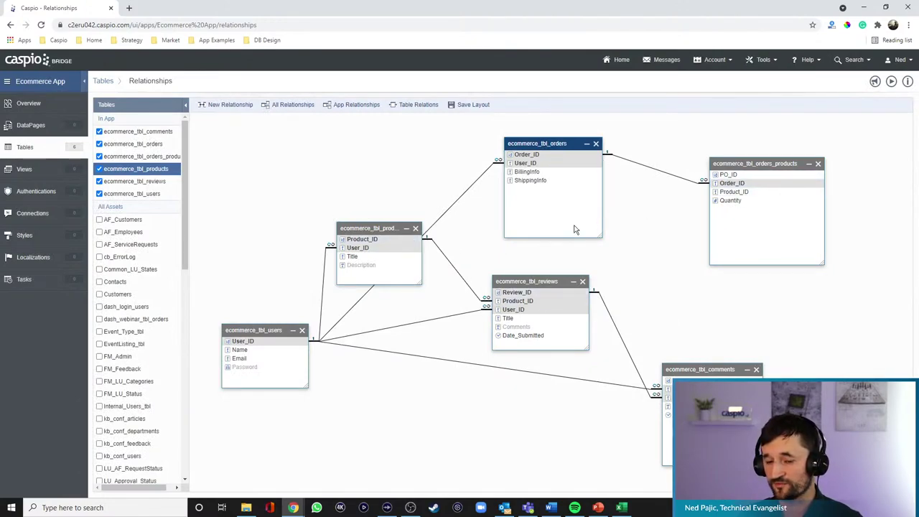
{"action": "left_click_drag", "start_coordinate": [406, 244], "coordinate": [716, 197]}
{"action": "left_click", "coordinate": [577, 359]}
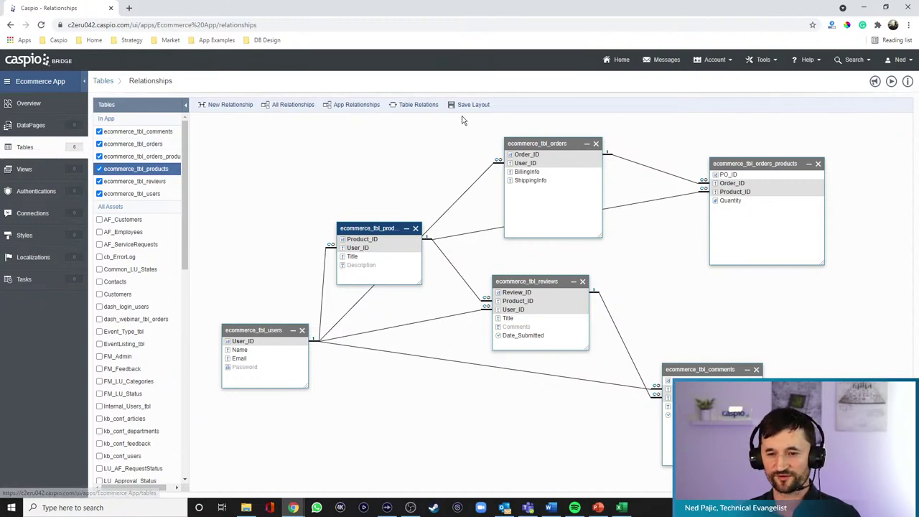
- Leave the Ecommerce App and create a new blank app named Edu High School Design
{"action": "left_click", "coordinate": [25, 147]}
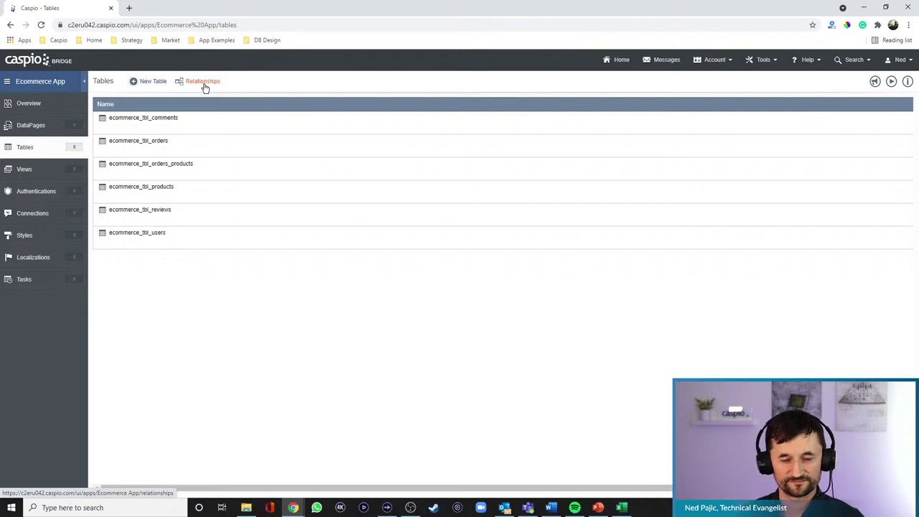
{"action": "left_click", "coordinate": [622, 63]}
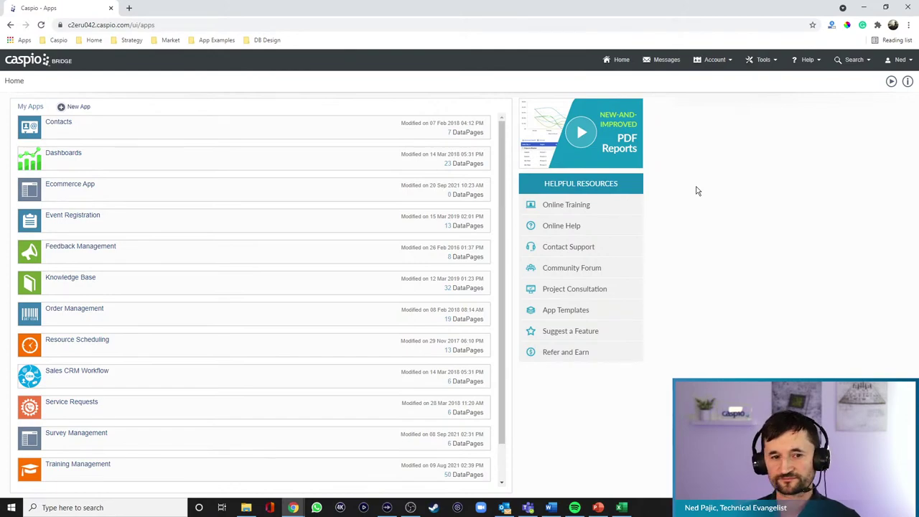
{"action": "left_click", "coordinate": [89, 107]}
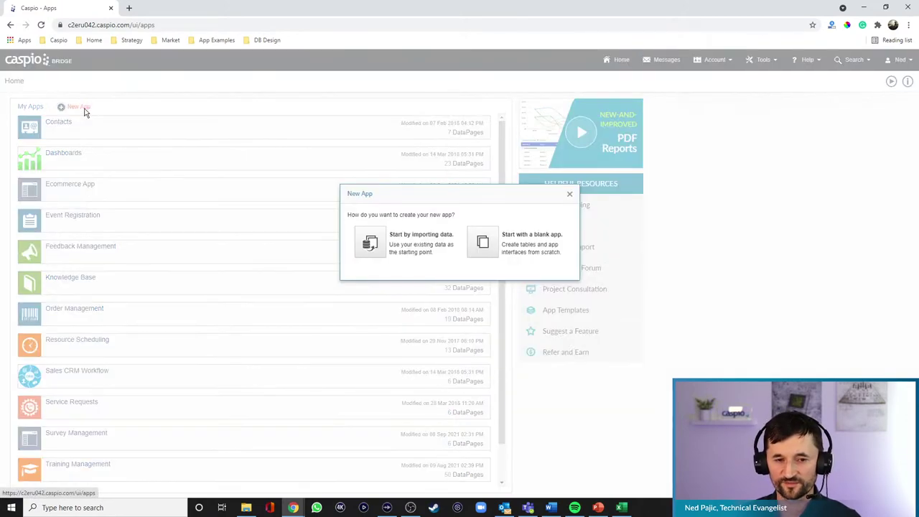
{"action": "left_click", "coordinate": [487, 244]}
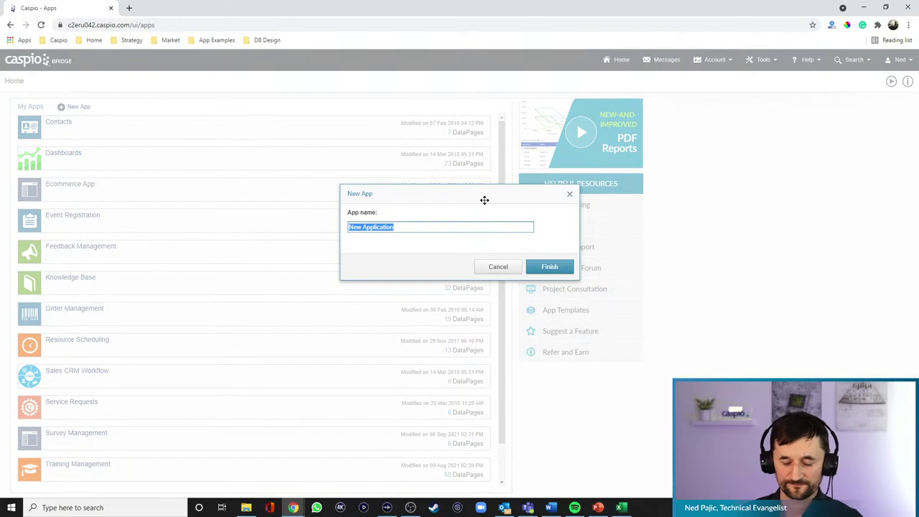
{"action": "type", "text": "Ecu "}
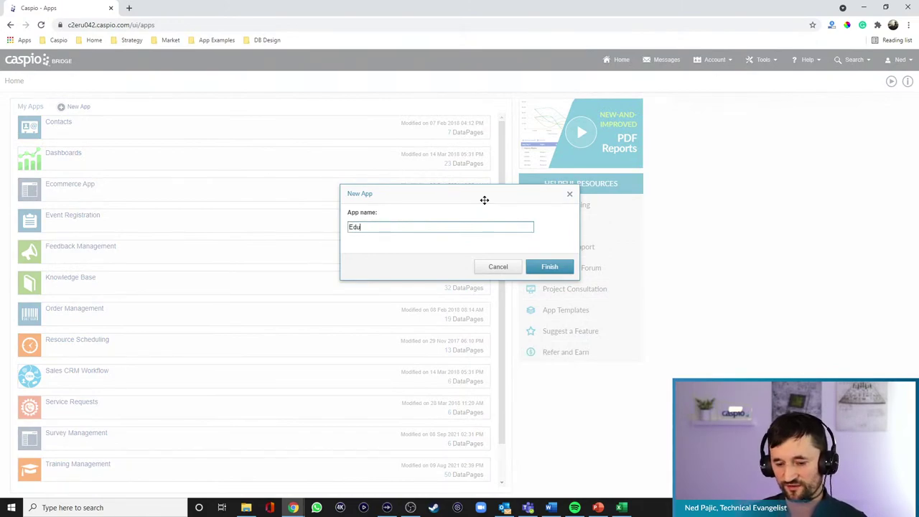
{"action": "type", "text": "Ap Hig"}
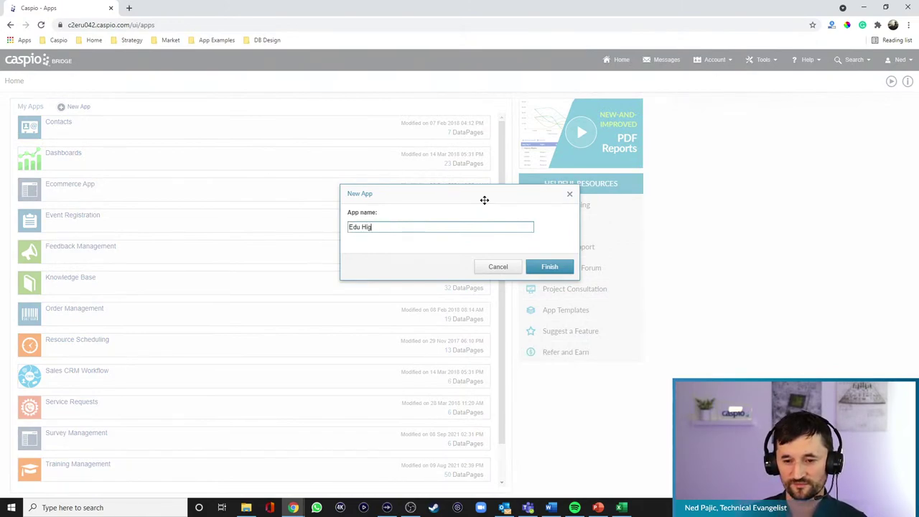
{"action": "type", "text": "h School Design"}
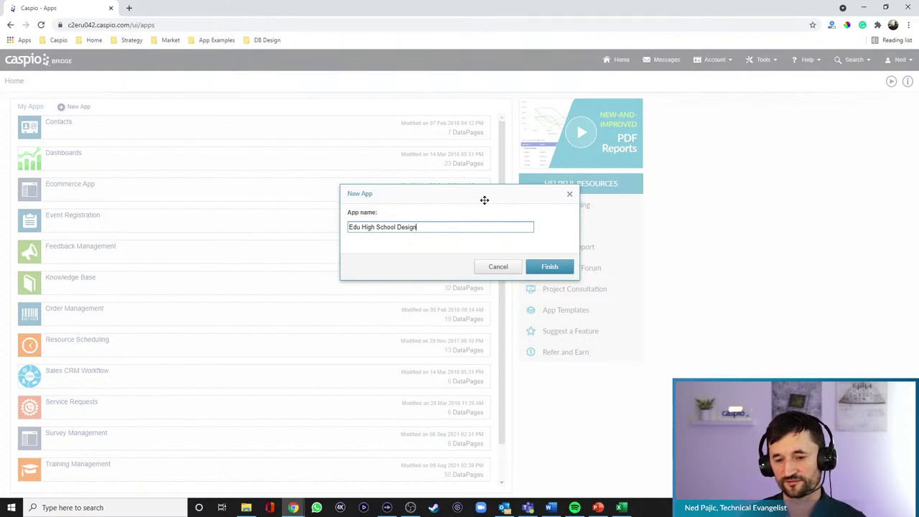
{"action": "left_click", "coordinate": [547, 266]}
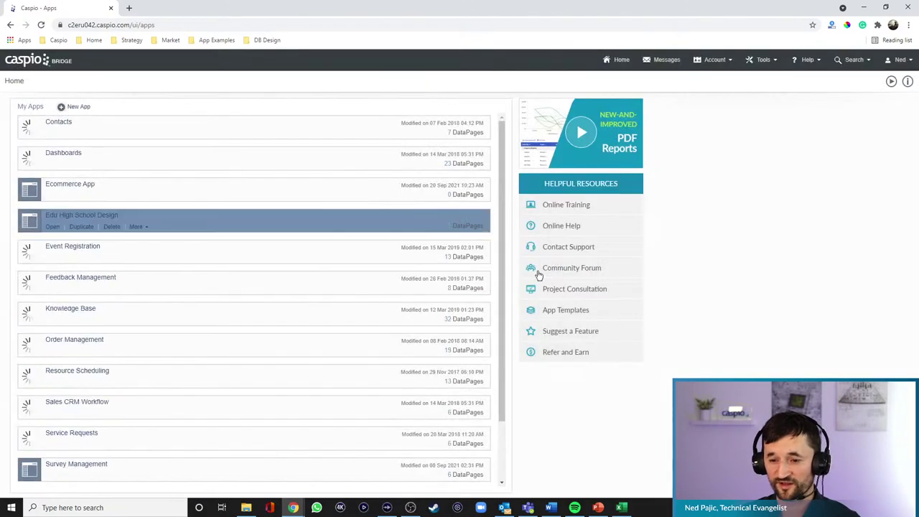
- Open the Edu High School Design app and start a new table with a Parent_ID field of type Random ID
{"action": "left_click", "coordinate": [57, 230]}
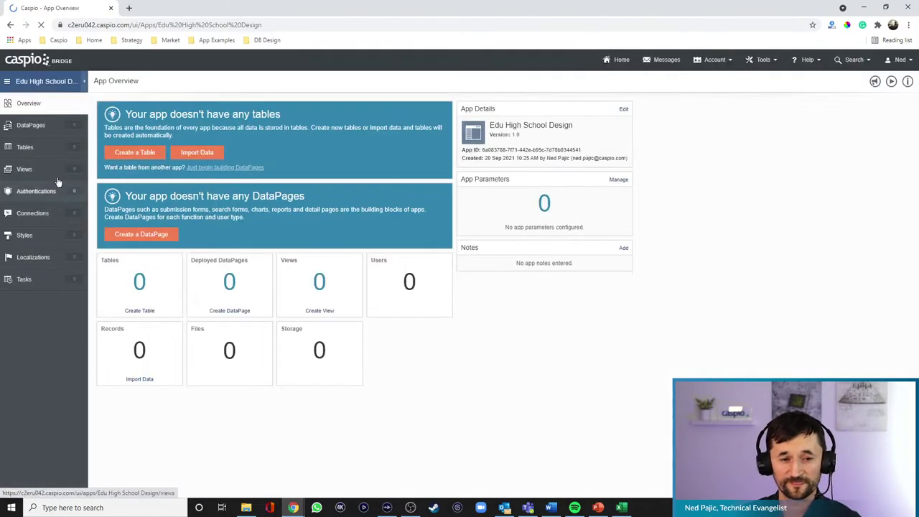
{"action": "left_click", "coordinate": [43, 148]}
{"action": "left_click", "coordinate": [159, 82]}
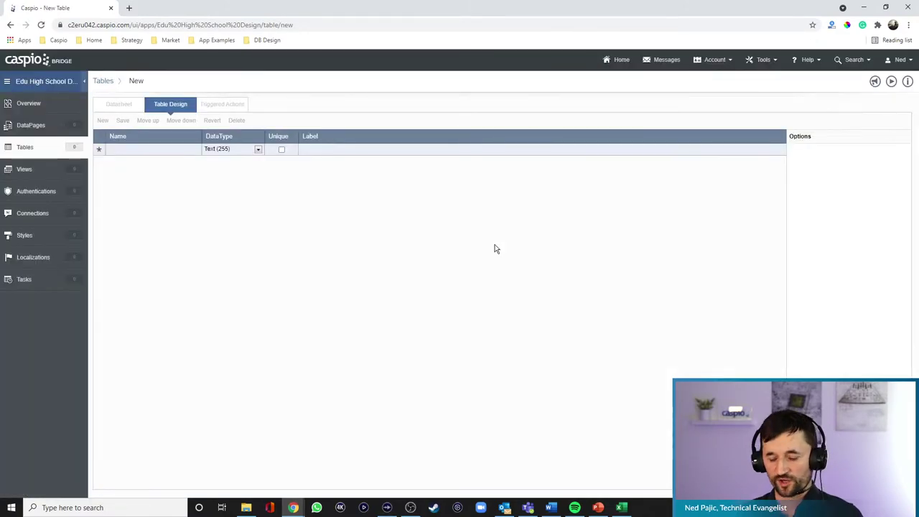
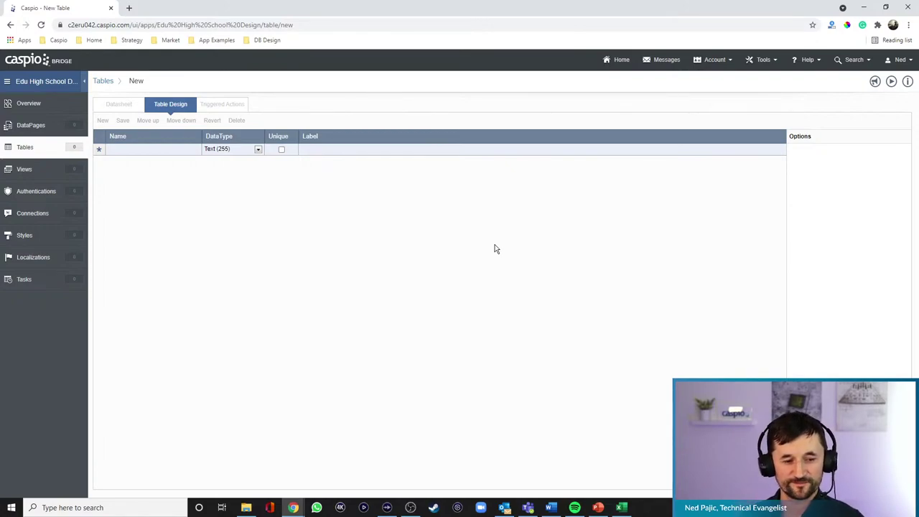
{"action": "left_click", "coordinate": [156, 150]}
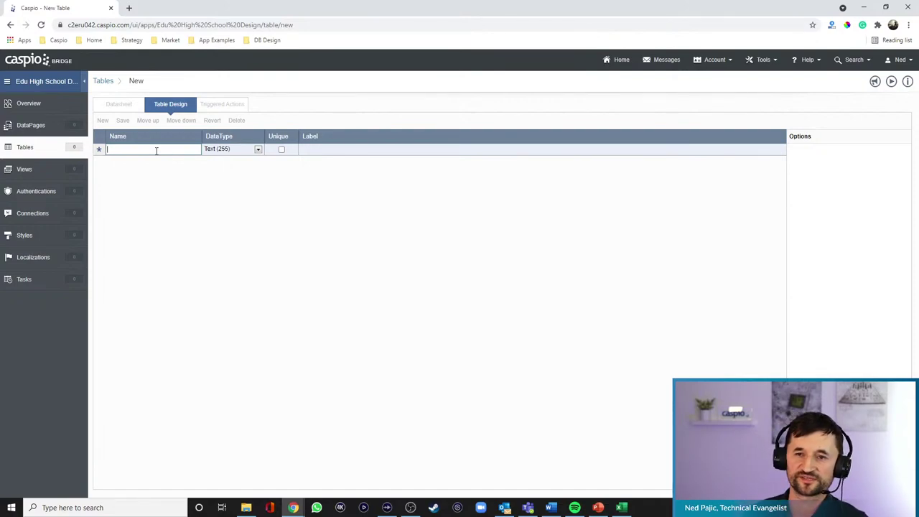
{"action": "type", "text": "Parent_ID"}
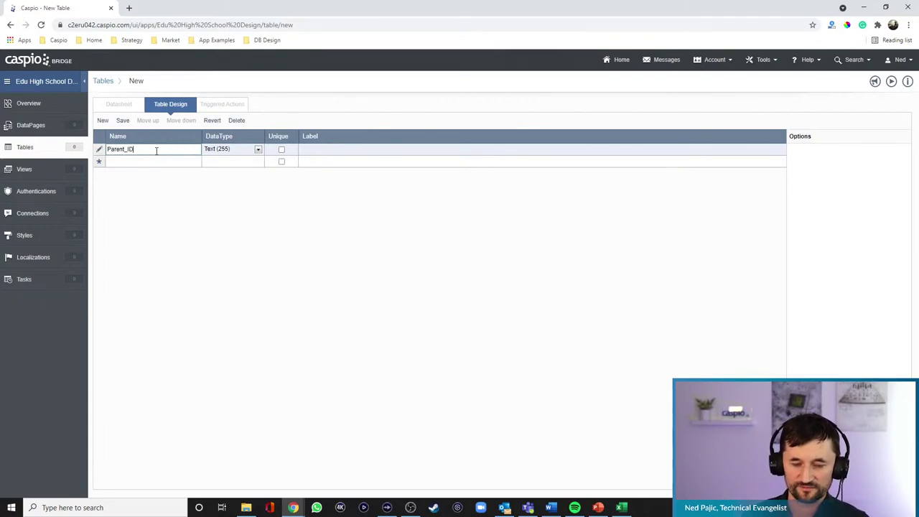
{"action": "left_click", "coordinate": [227, 149]}
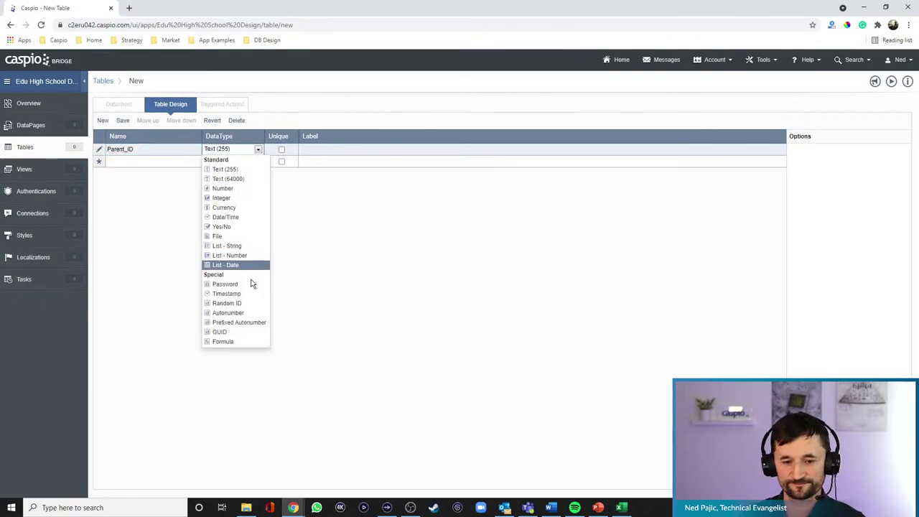
{"action": "left_click", "coordinate": [246, 310]}
- Add Name, Email and Password fields below Parent_ID in the new table
{"action": "left_click", "coordinate": [149, 161]}
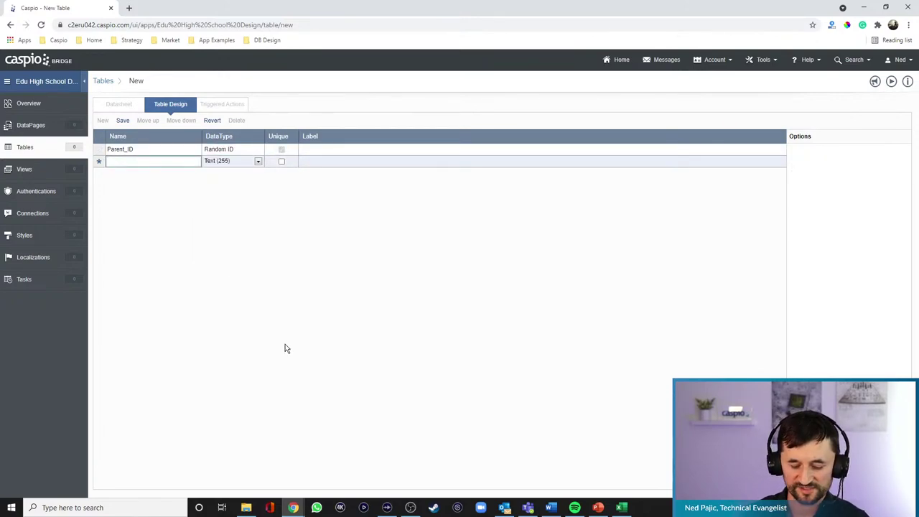
{"action": "type", "text": "Name"}
{"action": "key", "text": "Tab"}
{"action": "key", "text": "Tab"}
{"action": "key", "text": "Tab"}
{"action": "type", "text": "Email"}
{"action": "key", "text": "Tab"}
{"action": "key", "text": "Tab"}
{"action": "key", "text": "Tab"}
{"action": "type", "text": "sword"}
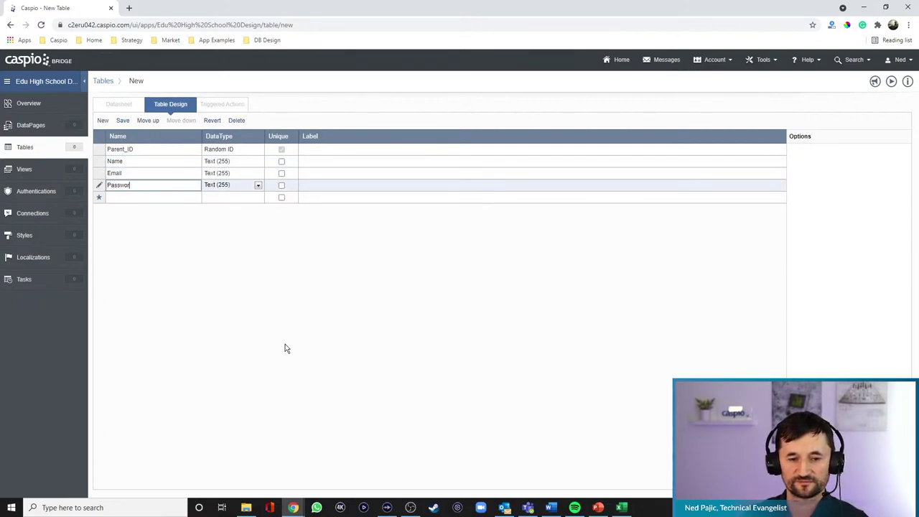
- Make the Email field unique and set the Password field's data type to Password, below Parent_ID
{"action": "left_click", "coordinate": [281, 174]}
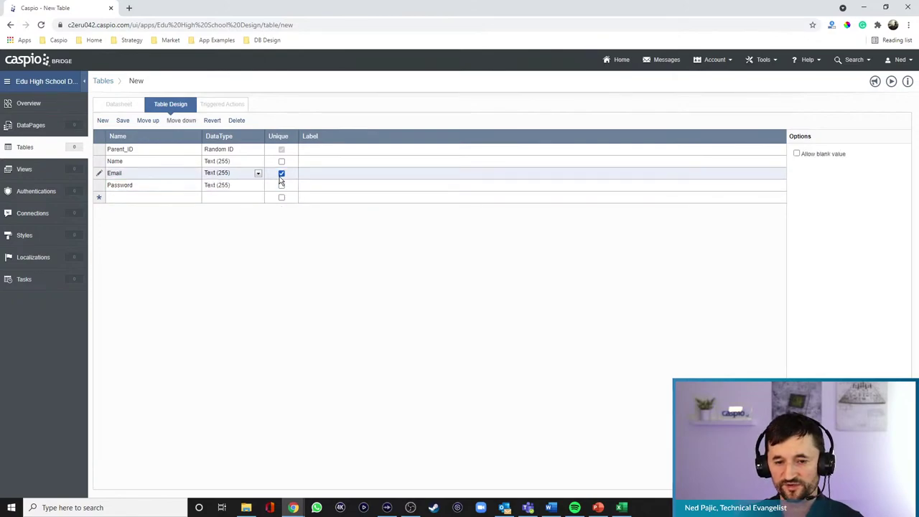
{"action": "left_click", "coordinate": [244, 185]}
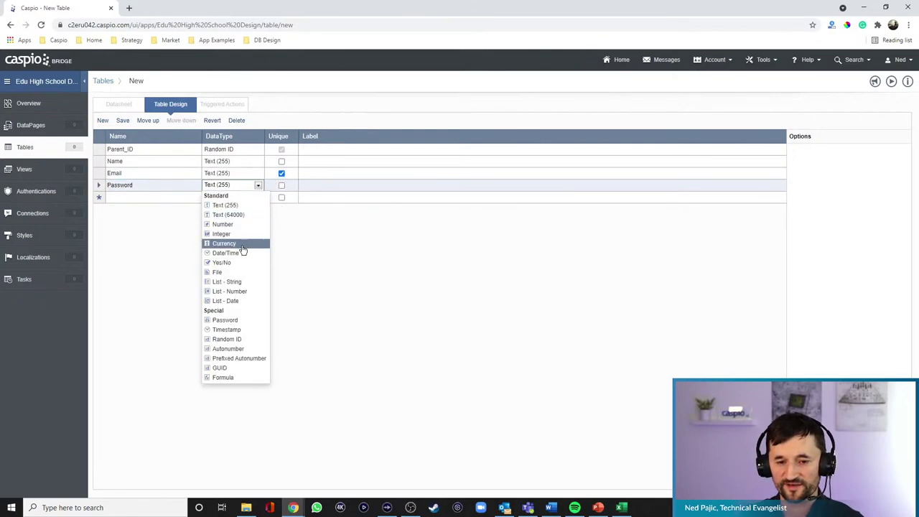
{"action": "left_click", "coordinate": [228, 319]}
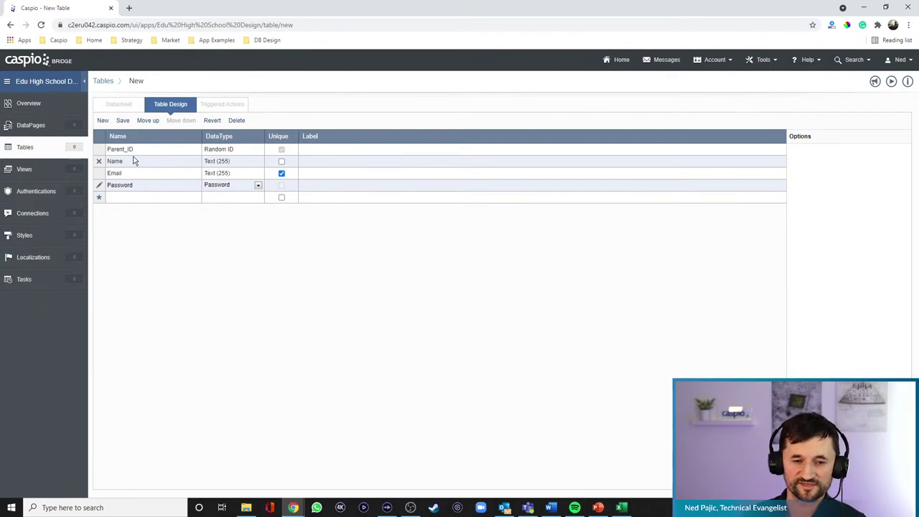
- Save the new table as edu_tbl_parents
{"action": "left_click", "coordinate": [123, 121]}
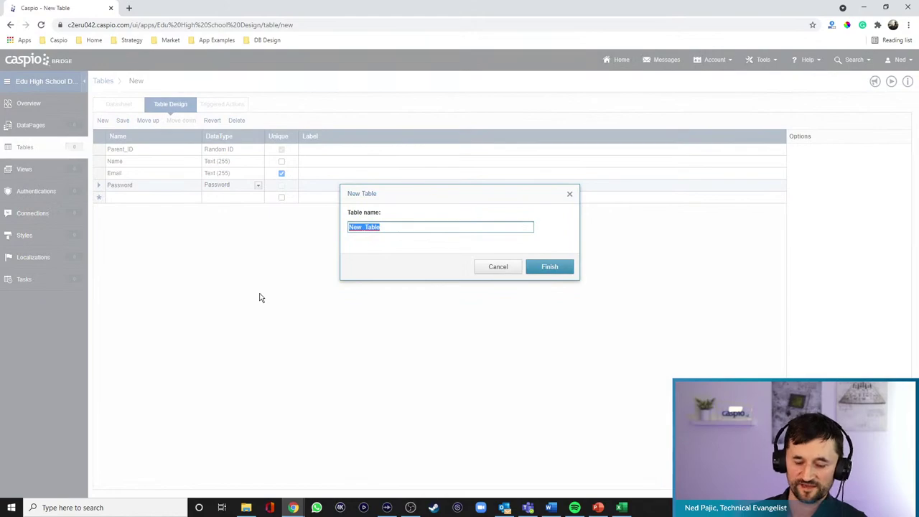
{"action": "type", "text": "edu"}
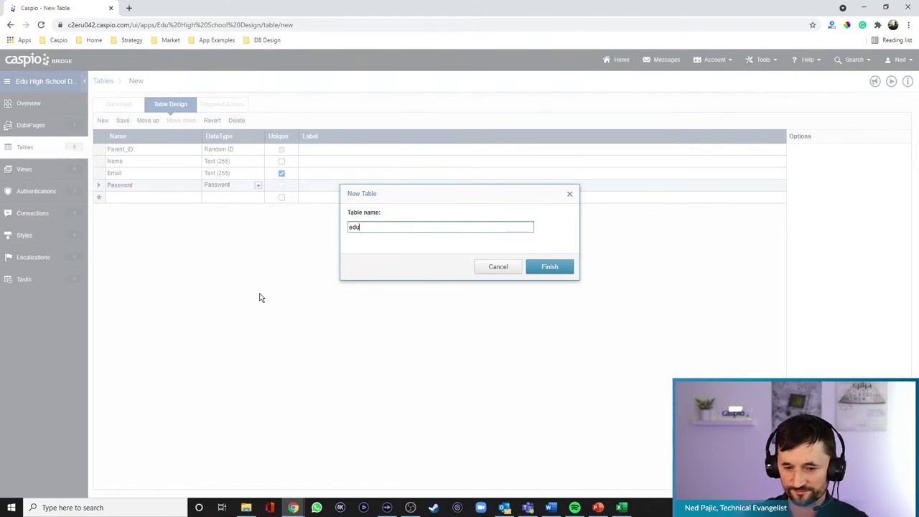
{"action": "type", "text": "_tbl"}
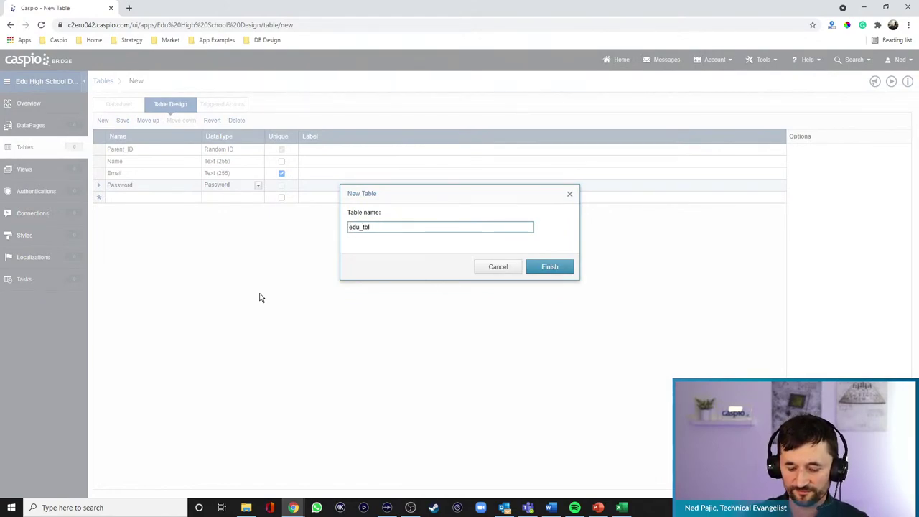
{"action": "type", "text": "_parents"}
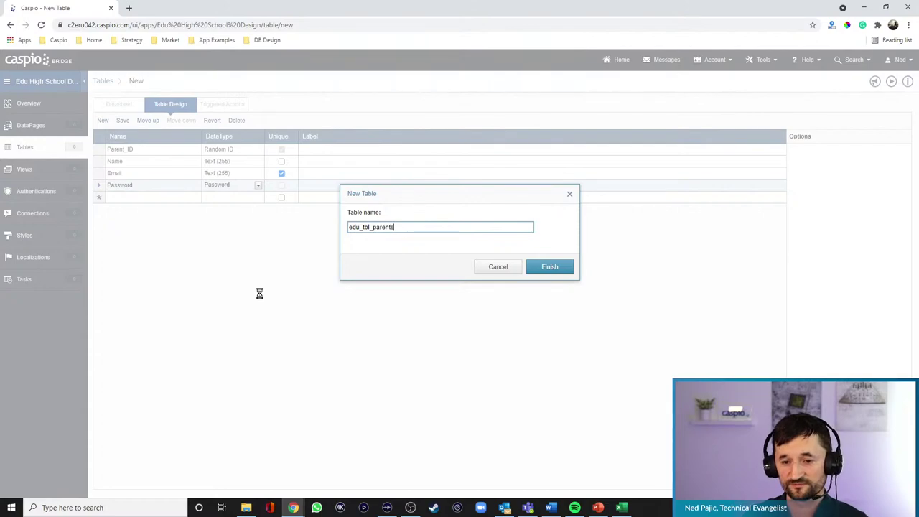
{"action": "key", "text": "Return"}
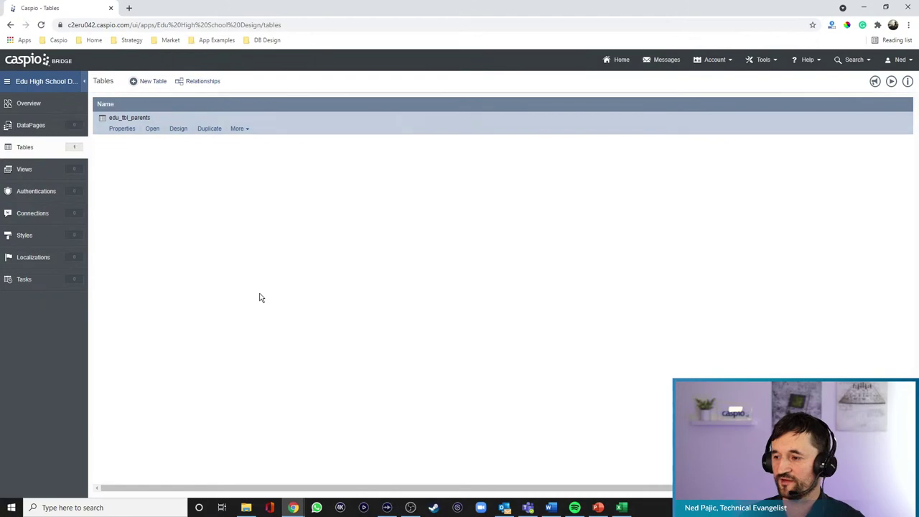
- Start another new table with Student_ID and Parent_ID fields, both of type Text (255)
{"action": "left_click", "coordinate": [155, 83]}
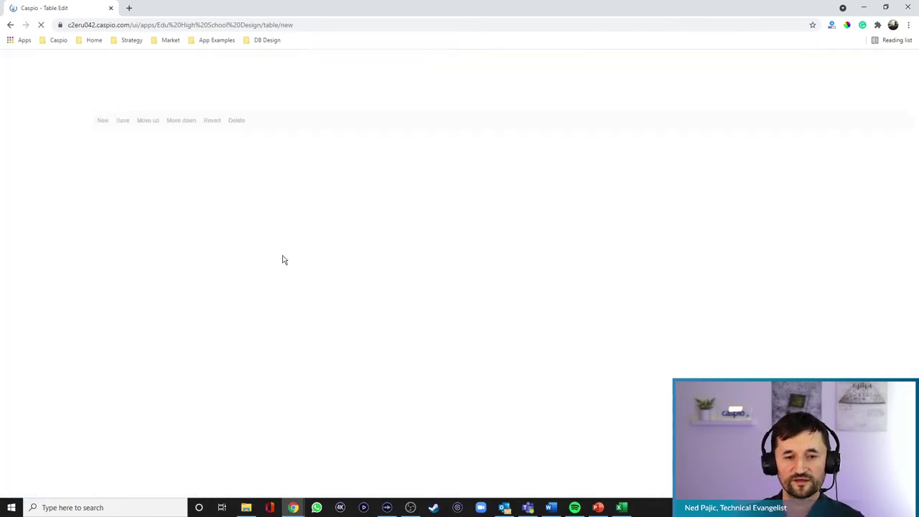
{"action": "left_click", "coordinate": [137, 149]}
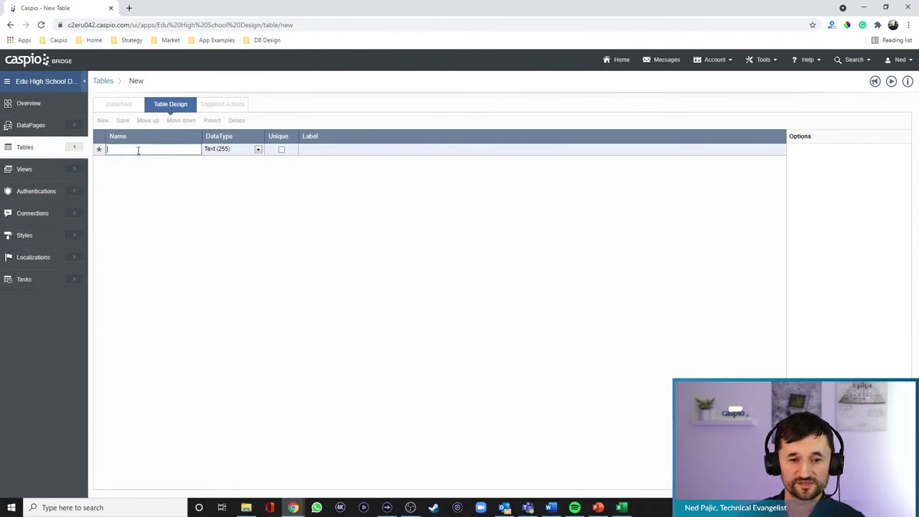
{"action": "type", "text": "Student_ID"}
{"action": "key", "text": "Tab"}
{"action": "key", "text": "Tab"}
{"action": "key", "text": "Tab"}
{"action": "key", "text": "Tab"}
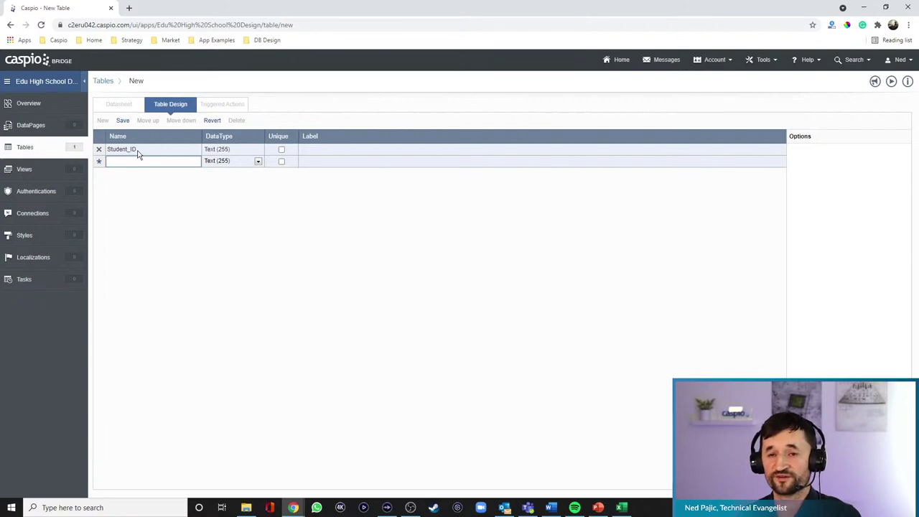
{"action": "type", "text": "Parent_ID"}
{"action": "key", "text": "Return"}
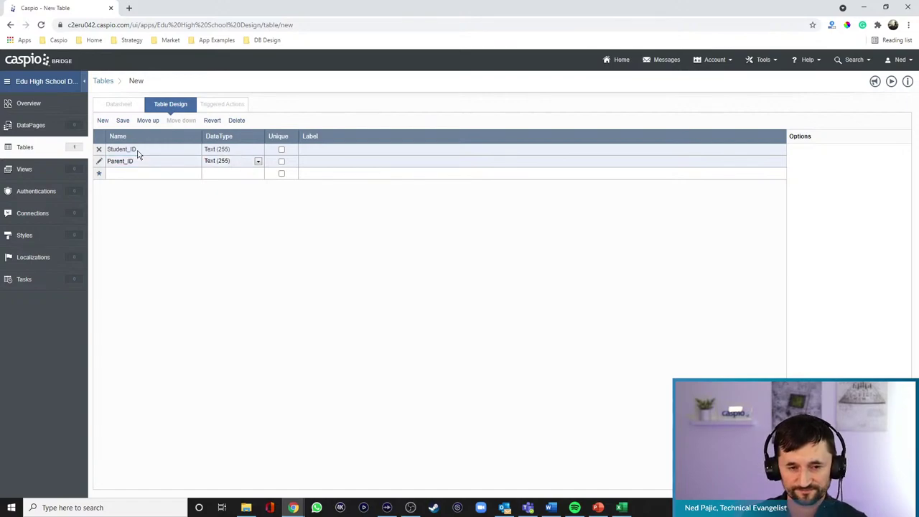
- Add Name, Email and Password fields below Student_ID and Parent_ID
{"action": "type", "text": "Name"}
{"action": "key", "text": "Tab"}
{"action": "key", "text": "Tab"}
{"action": "key", "text": "Tab"}
{"action": "key", "text": "Return"}
{"action": "type", "text": "Email"}
{"action": "key", "text": "Tab"}
{"action": "key", "text": "Tab"}
{"action": "key", "text": "Tab"}
{"action": "key", "text": "Return"}
{"action": "type", "text": "Password"}
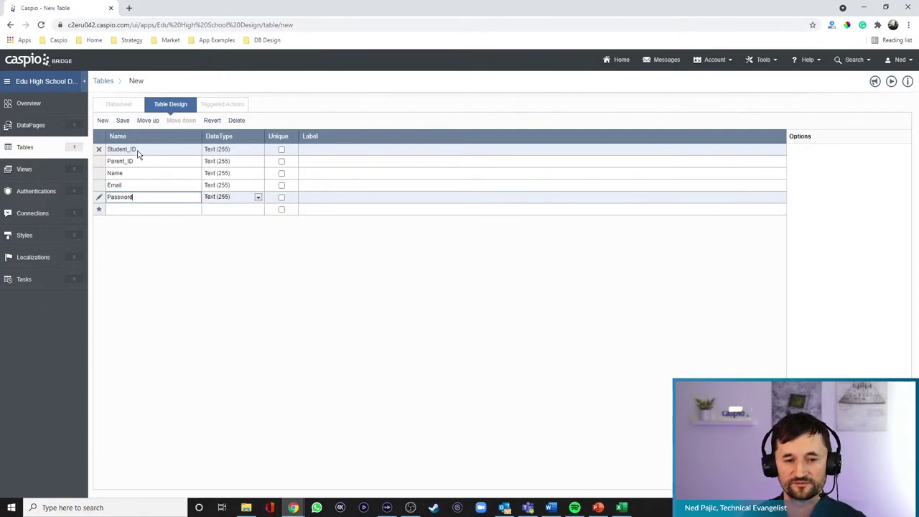
- In the student table design, make Email unique and set the Password field's data type to Password
{"action": "left_click", "coordinate": [281, 188]}
{"action": "left_click", "coordinate": [282, 187]}
{"action": "left_click", "coordinate": [244, 198]}
{"action": "left_click", "coordinate": [236, 332]}
- Save the student table as edu_tbl_students
{"action": "left_click", "coordinate": [123, 120]}
{"action": "type", "text": "edu_tbl"}
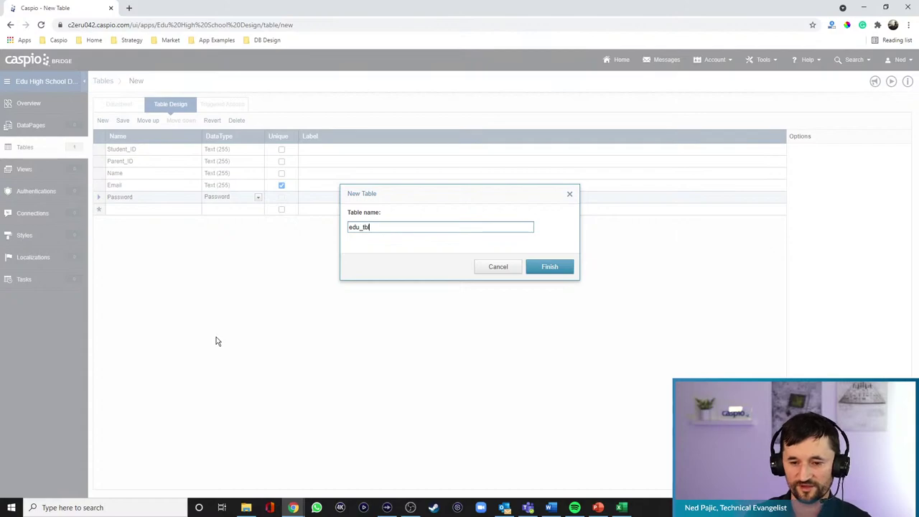
{"action": "type", "text": "_students"}
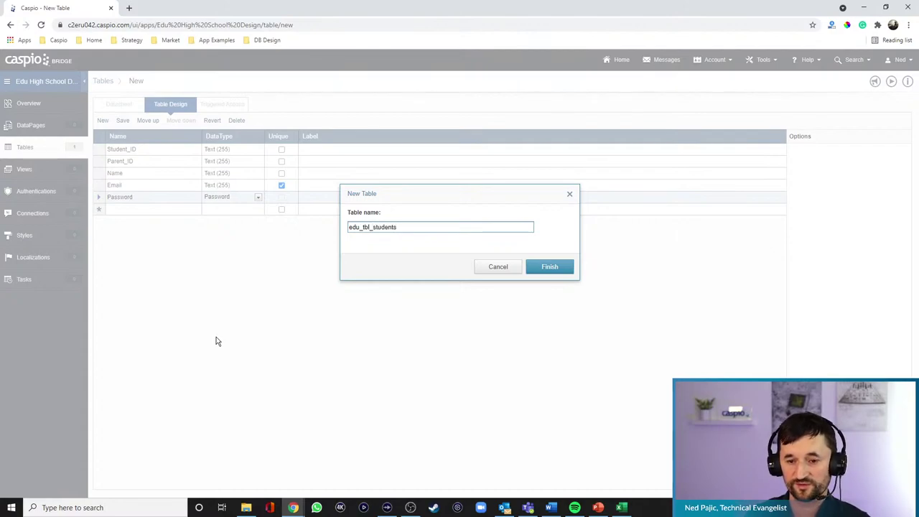
{"action": "key", "text": "Return"}
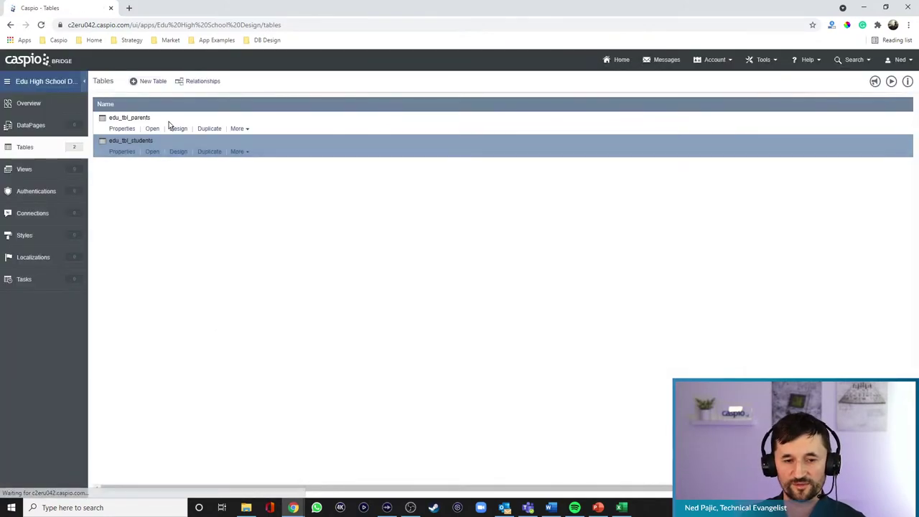
- Start a new table with a Teacher_ID field of data type Random ID
{"action": "left_click", "coordinate": [153, 82]}
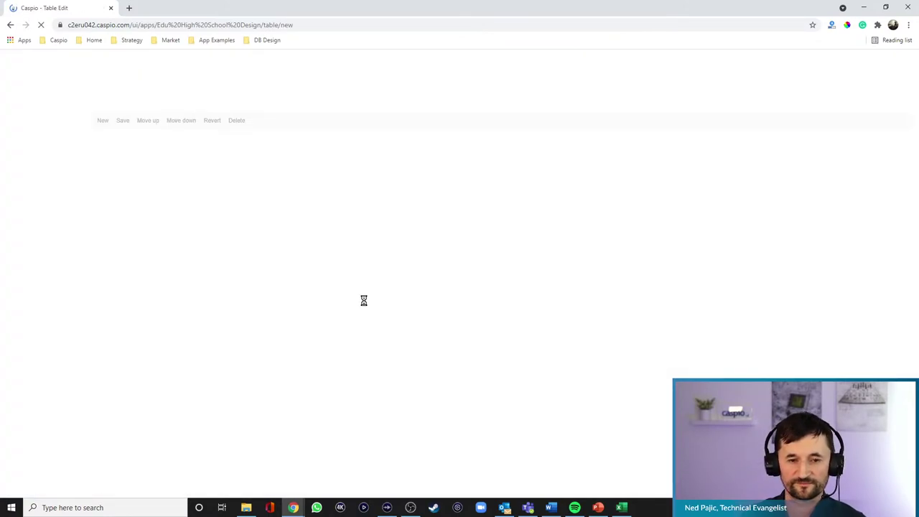
{"action": "left_click", "coordinate": [155, 146]}
{"action": "type", "text": "Tea"}
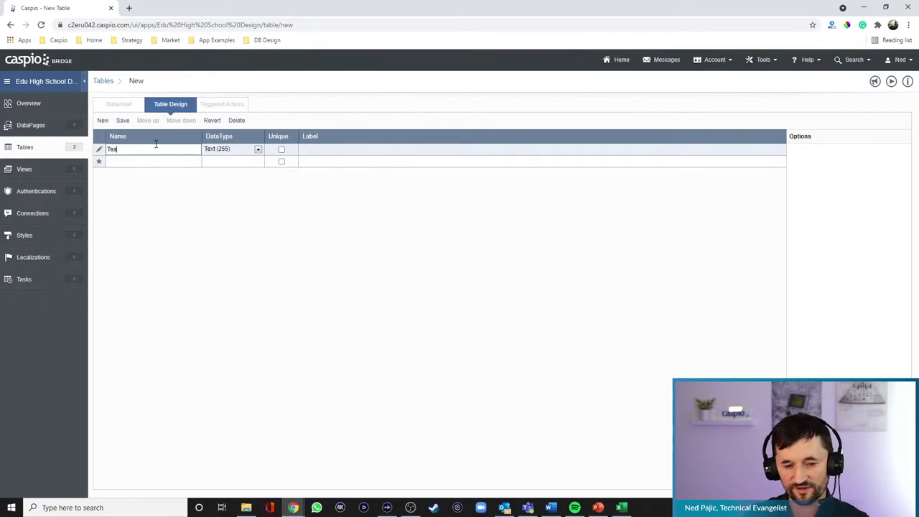
{"action": "type", "text": "cher_ID"}
{"action": "key", "text": "ctrl+a"}
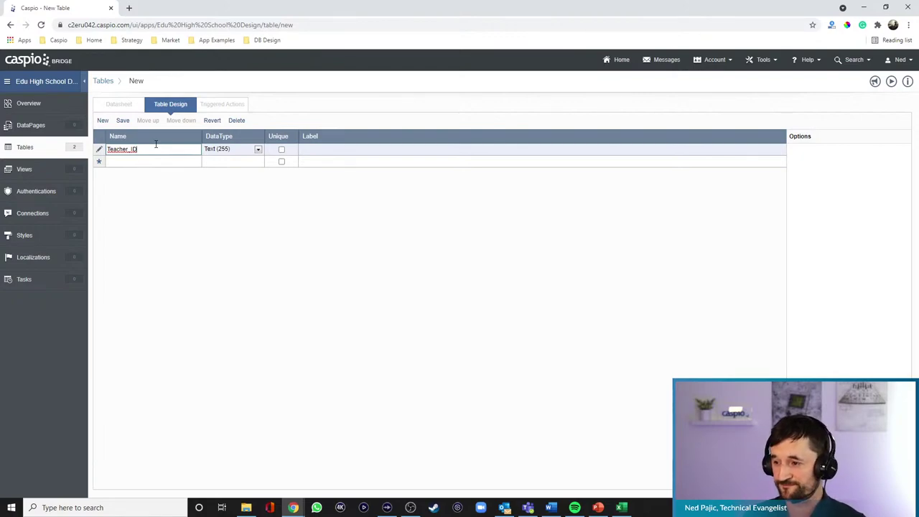
{"action": "left_click", "coordinate": [227, 149]}
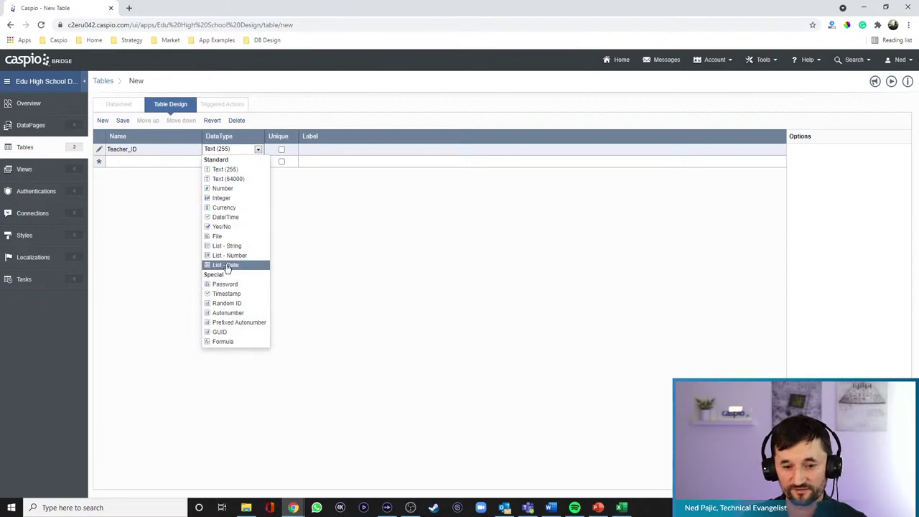
{"action": "left_click", "coordinate": [227, 303]}
- Add Name, Email and Password fields below Teacher_ID
{"action": "left_click", "coordinate": [137, 161]}
{"action": "type", "text": "Name"}
{"action": "left_click", "coordinate": [135, 171]}
{"action": "type", "text": "Email"}
{"action": "key", "text": "Return"}
{"action": "type", "text": "Password"}
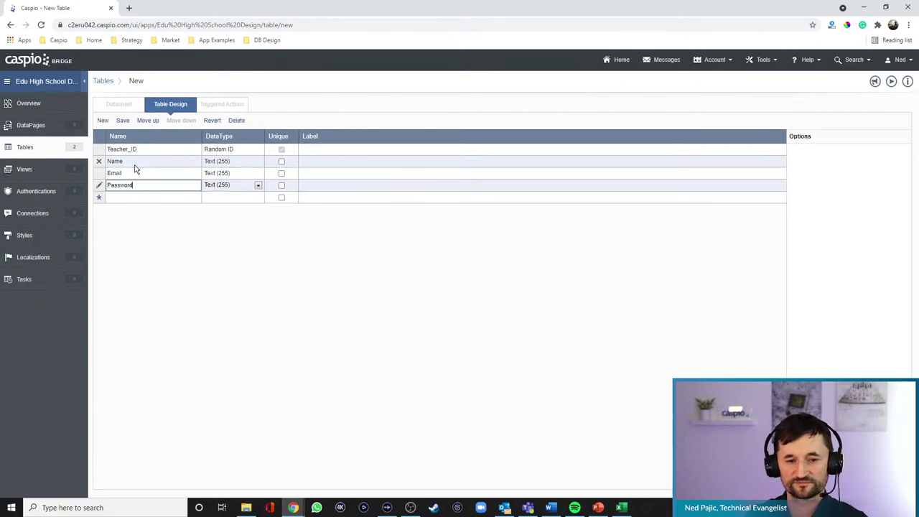
- In the teacher table design, make Email unique and set the Password field's data type to Password
{"action": "left_click", "coordinate": [281, 173]}
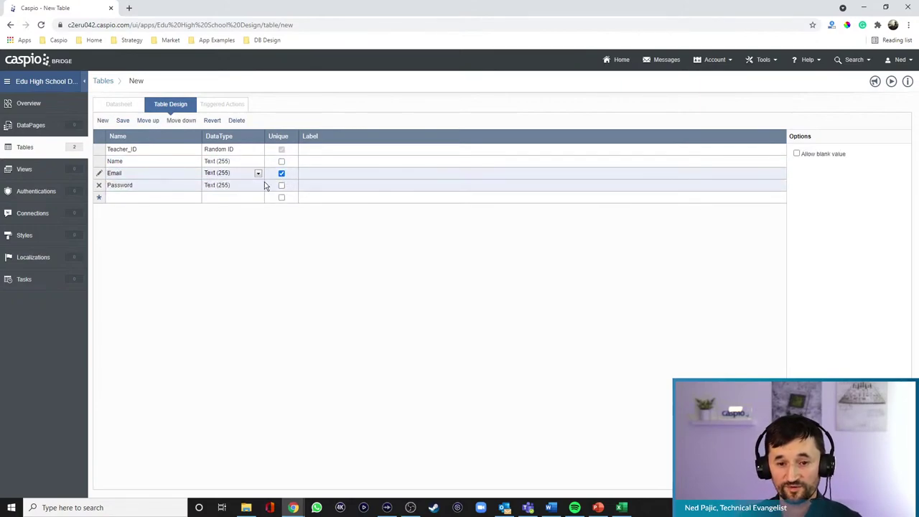
{"action": "left_click", "coordinate": [243, 188]}
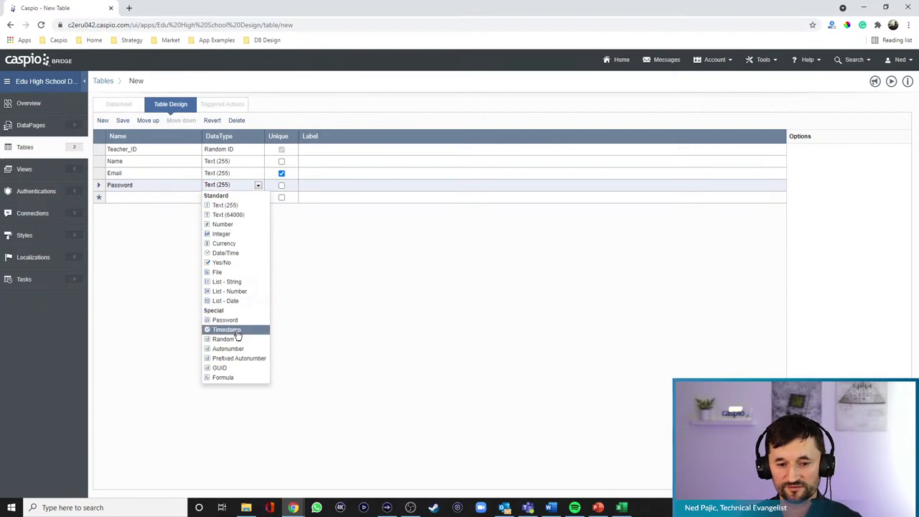
{"action": "left_click", "coordinate": [237, 319]}
- Save the teacher table as edu_tbl_teachers
{"action": "left_click", "coordinate": [123, 119]}
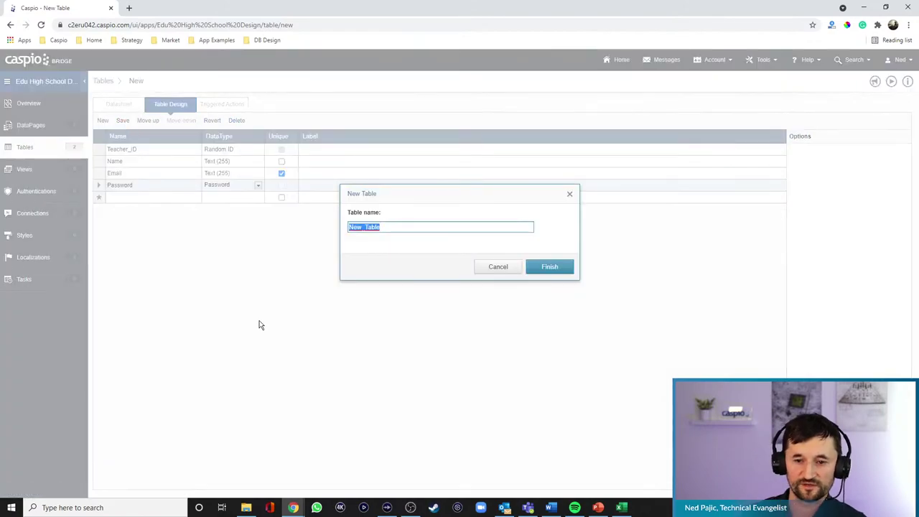
{"action": "type", "text": "edu_tbl"}
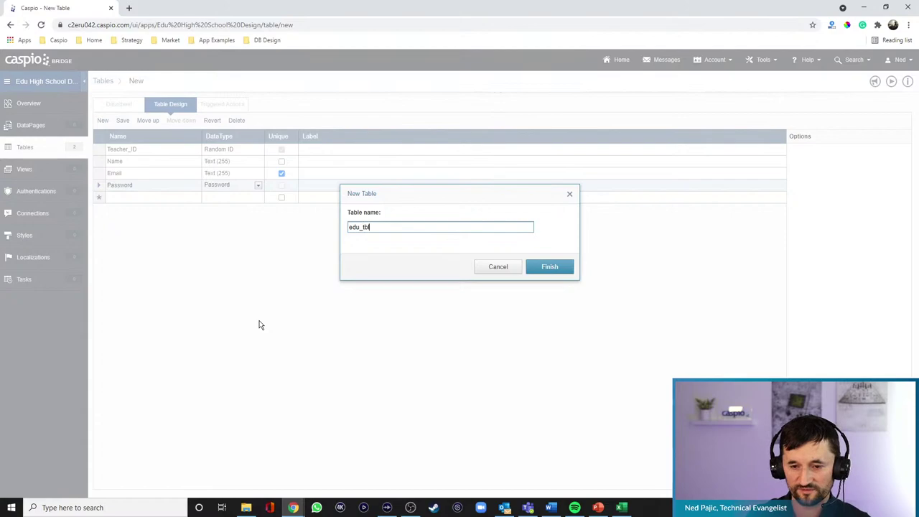
{"action": "type", "text": "_Teachers"}
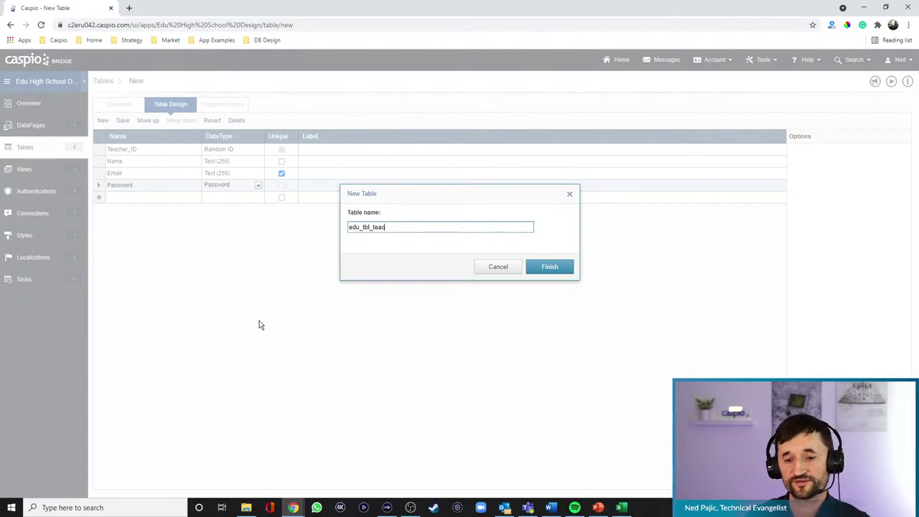
{"action": "key", "text": "Return"}
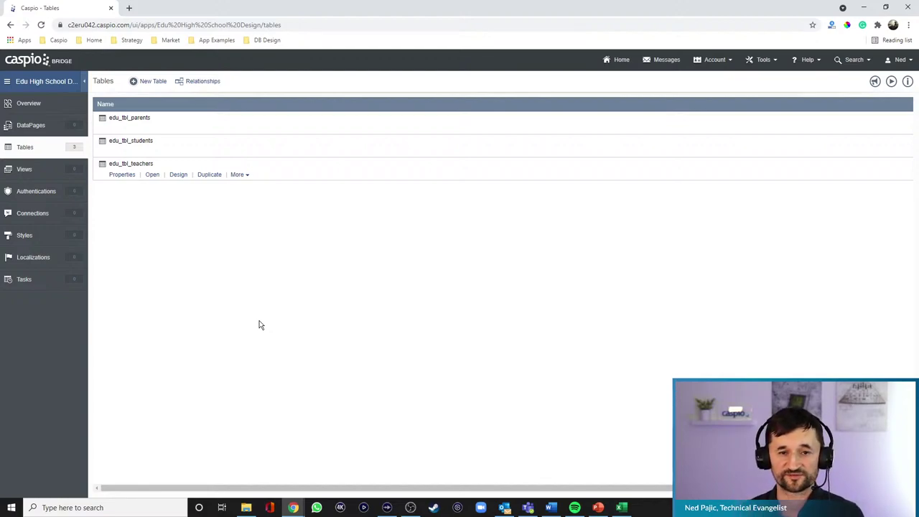
- Start another new table with a Classroom_ID field of data type Random ID
{"action": "left_click", "coordinate": [157, 87]}
{"action": "left_click", "coordinate": [155, 151]}
{"action": "type", "text": "Classroom_ID"}
{"action": "key", "text": "Tab"}
{"action": "key", "text": "Tab"}
{"action": "key", "text": "Tab"}
{"action": "key", "text": "Tab"}
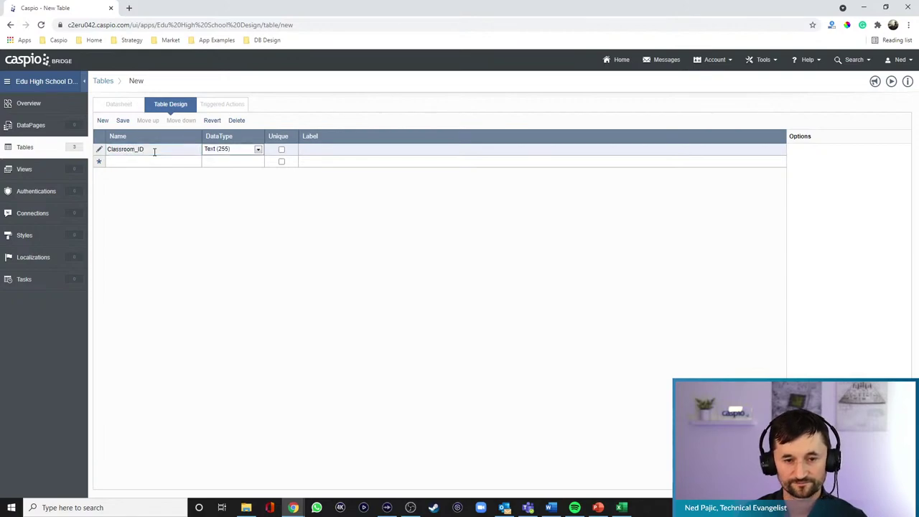
{"action": "left_click", "coordinate": [218, 152]}
{"action": "left_click", "coordinate": [236, 312]}
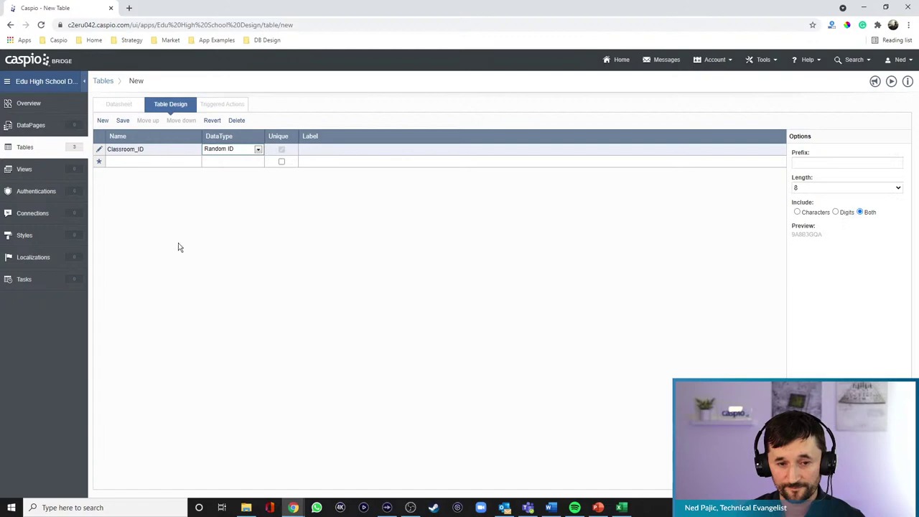
- Add Teacher_ID and Grade_ID fields of type Text (255) below Classroom_ID
{"action": "left_click", "coordinate": [134, 162]}
{"action": "type", "text": "Teacher"}
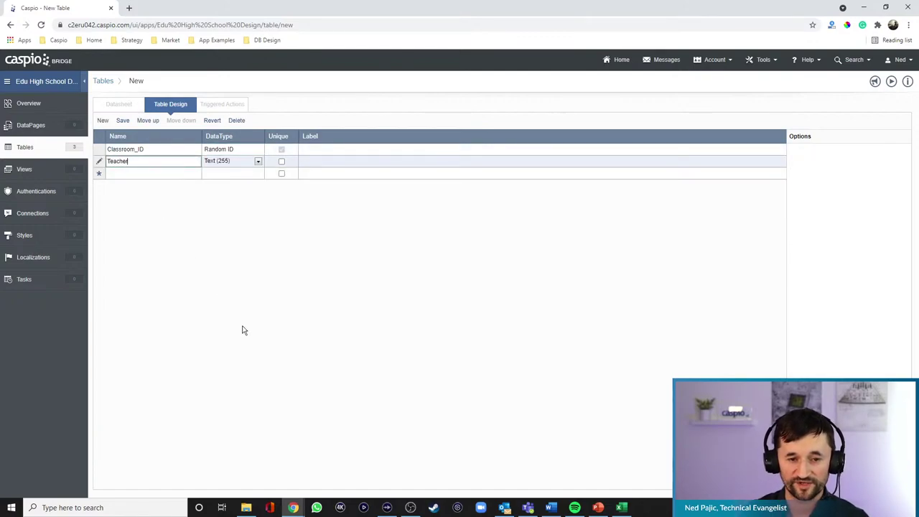
{"action": "type", "text": "_ID"}
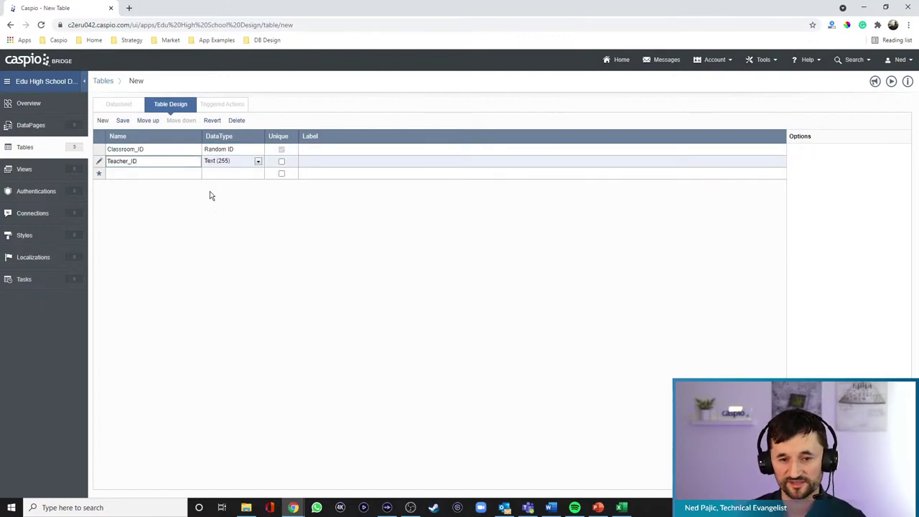
{"action": "left_click", "coordinate": [163, 173]}
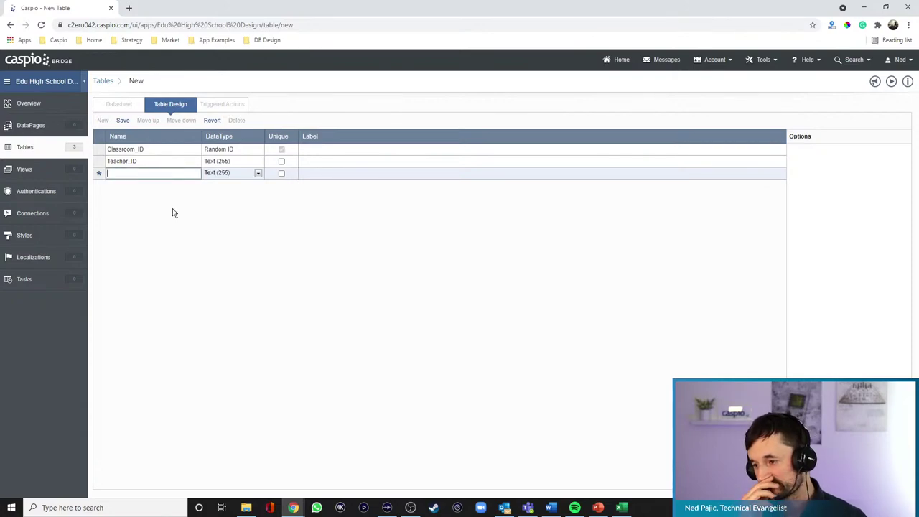
{"action": "type", "text": "G"}
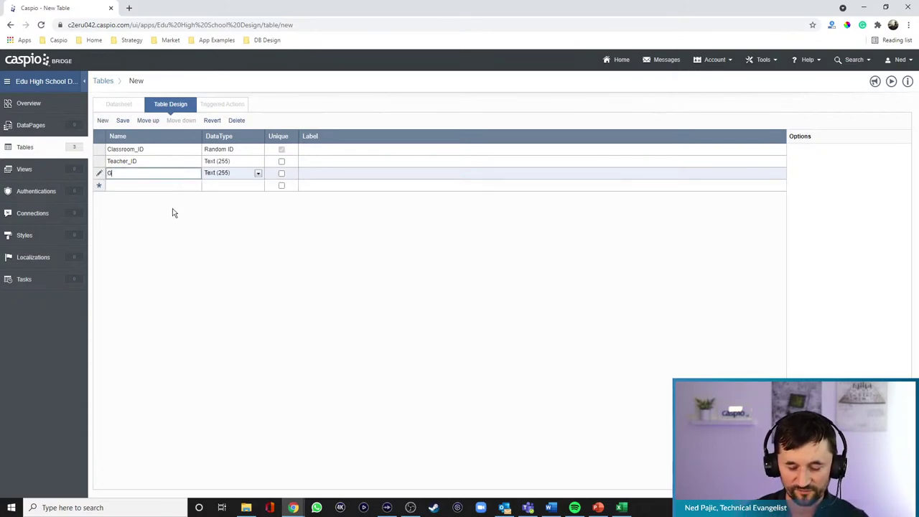
{"action": "type", "text": "rade_ID"}
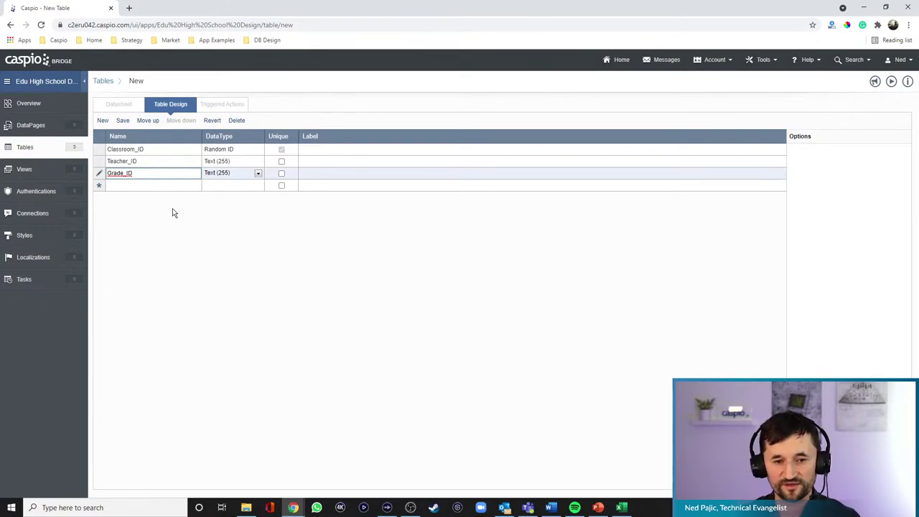
- Add Year and Remarks fields of type Text (255) below Grade_ID
{"action": "left_click", "coordinate": [126, 181]}
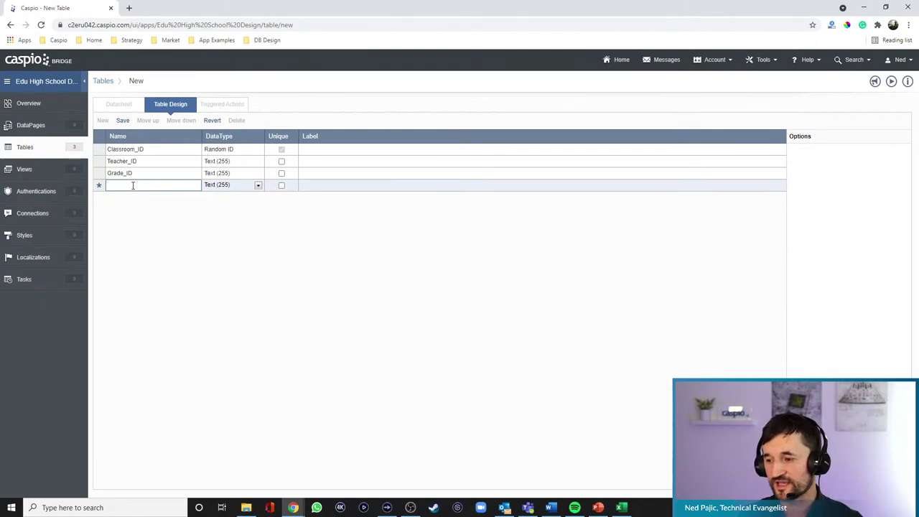
{"action": "type", "text": "Year"}
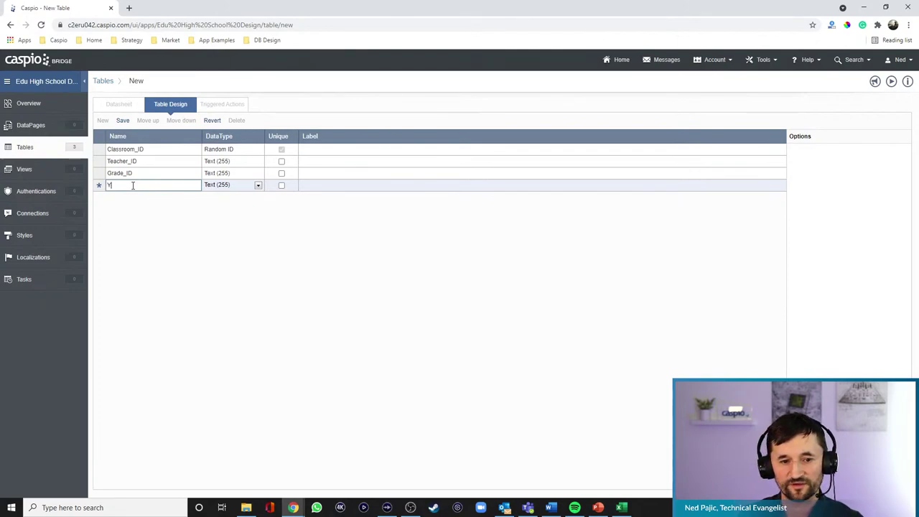
{"action": "key", "text": "Tab"}
{"action": "key", "text": "Tab"}
{"action": "key", "text": "Tab"}
{"action": "key", "text": "Tab"}
{"action": "type", "text": "Rem"}
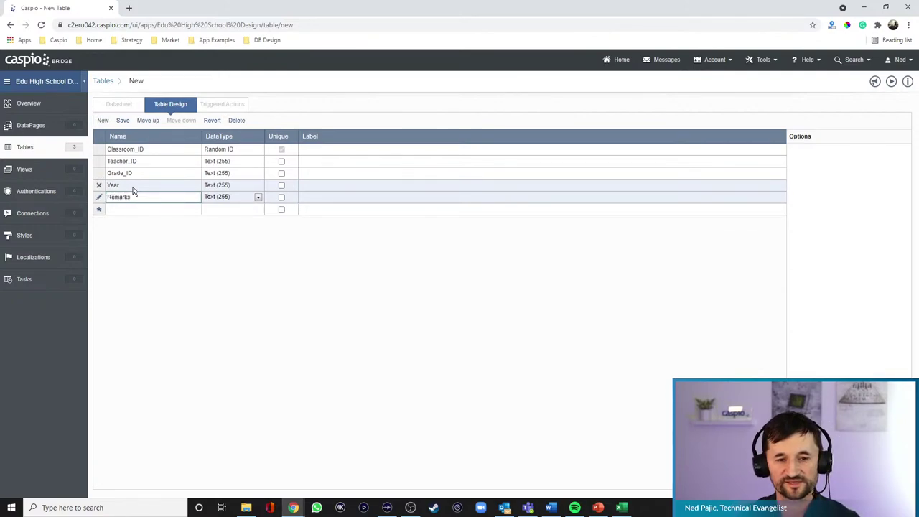
- Save the classroom table as edu_tbl_classrooms
{"action": "left_click", "coordinate": [123, 120]}
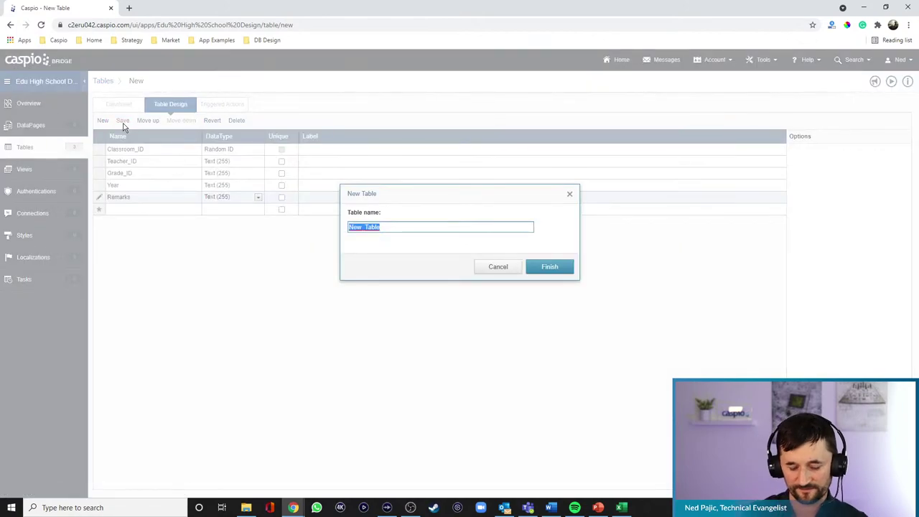
{"action": "type", "text": "ed"}
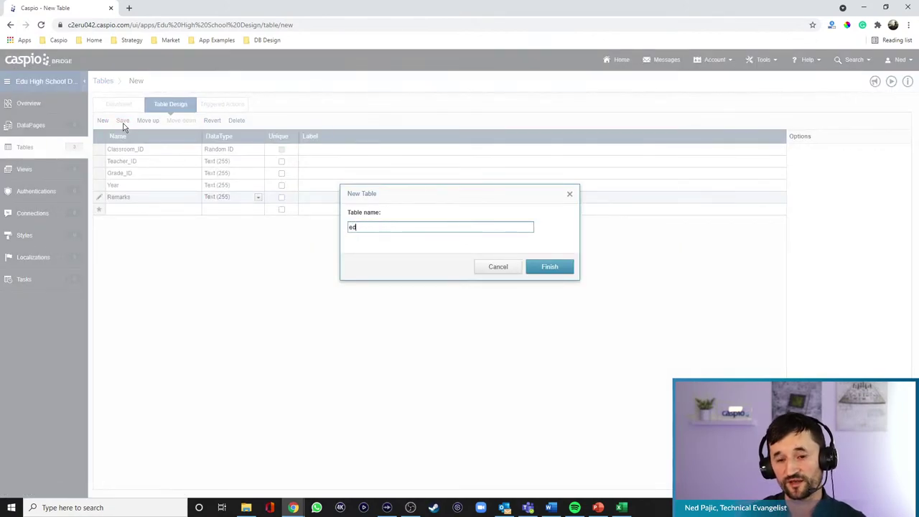
{"action": "type", "text": "u_tbl_classrooms"}
{"action": "key", "text": "Return"}
{"action": "left_click", "coordinate": [123, 123]}
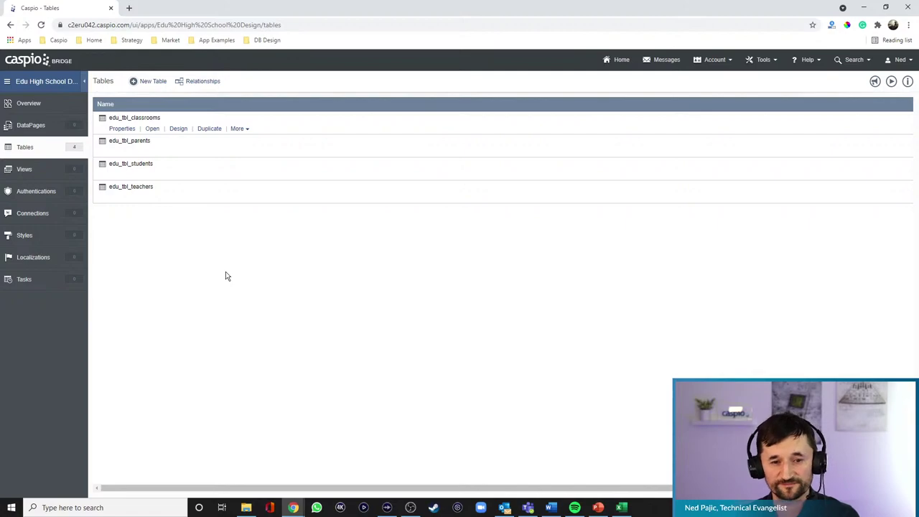
- Start a further new table with a CS_ID field of data type Random ID
{"action": "left_click", "coordinate": [152, 81]}
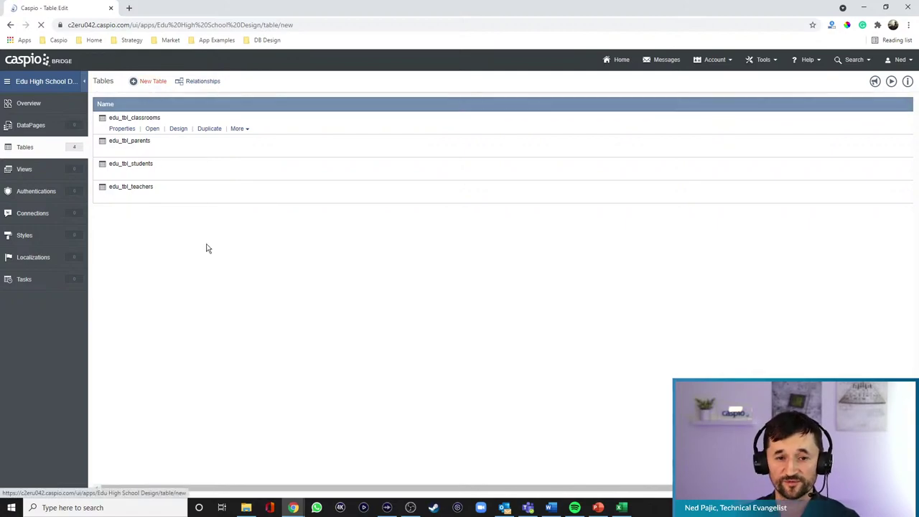
{"action": "left_click", "coordinate": [134, 148]}
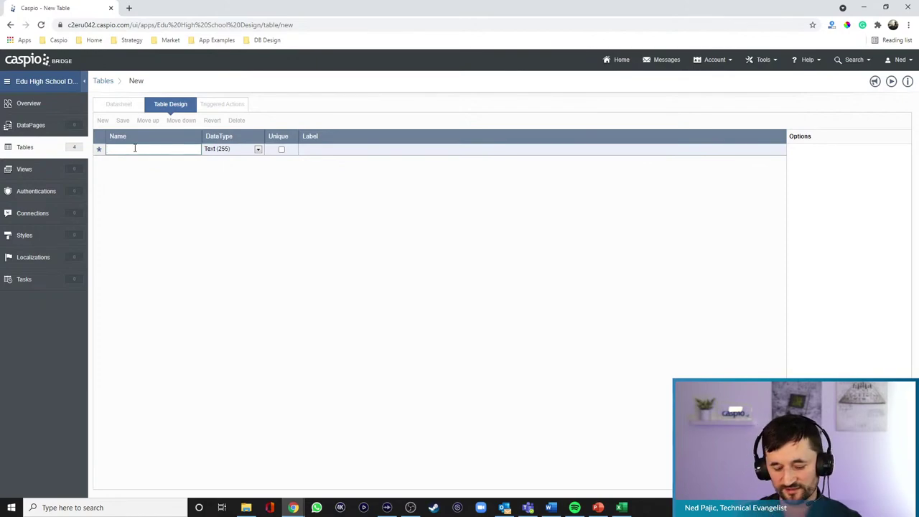
{"action": "type", "text": "CS"}
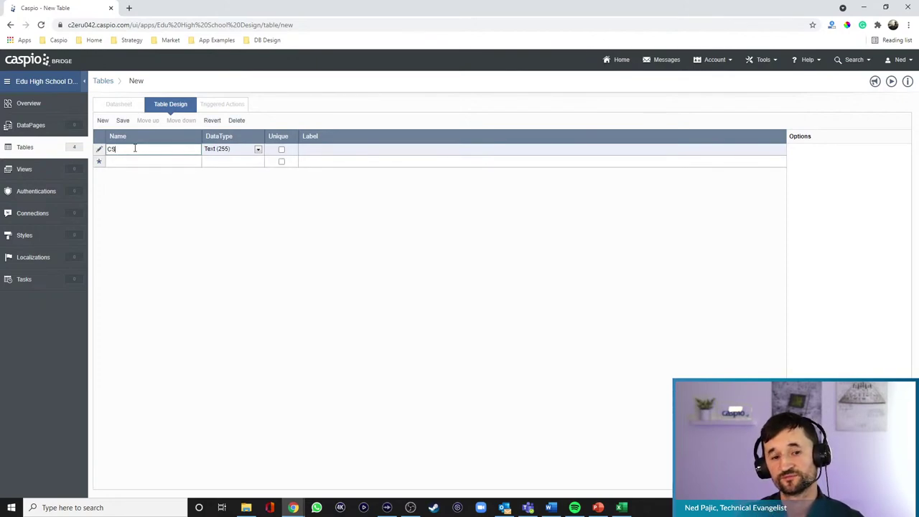
{"action": "type", "text": "_ID"}
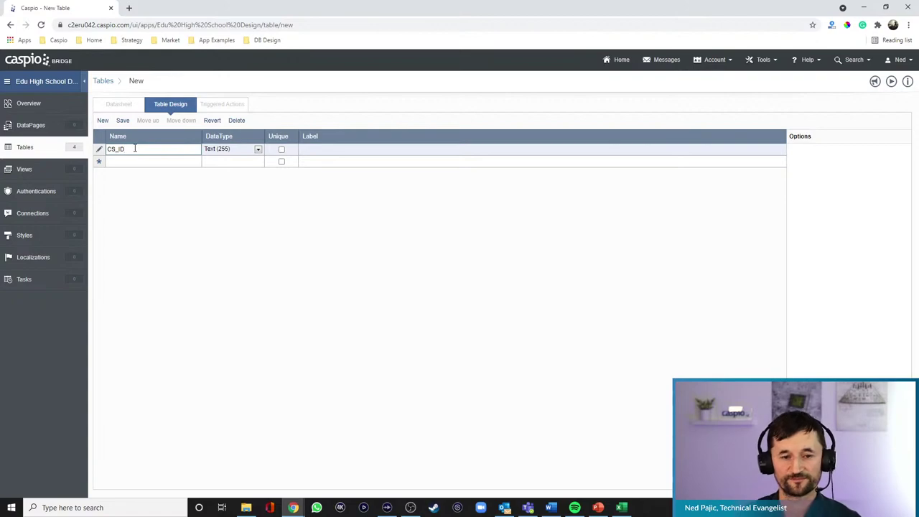
{"action": "left_click", "coordinate": [215, 149]}
{"action": "left_click", "coordinate": [229, 287]}
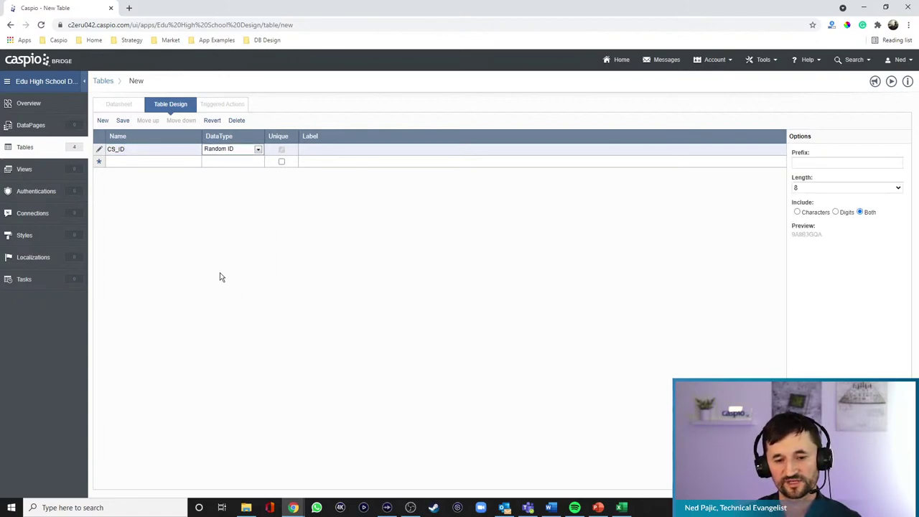
{"action": "left_click", "coordinate": [149, 162]}
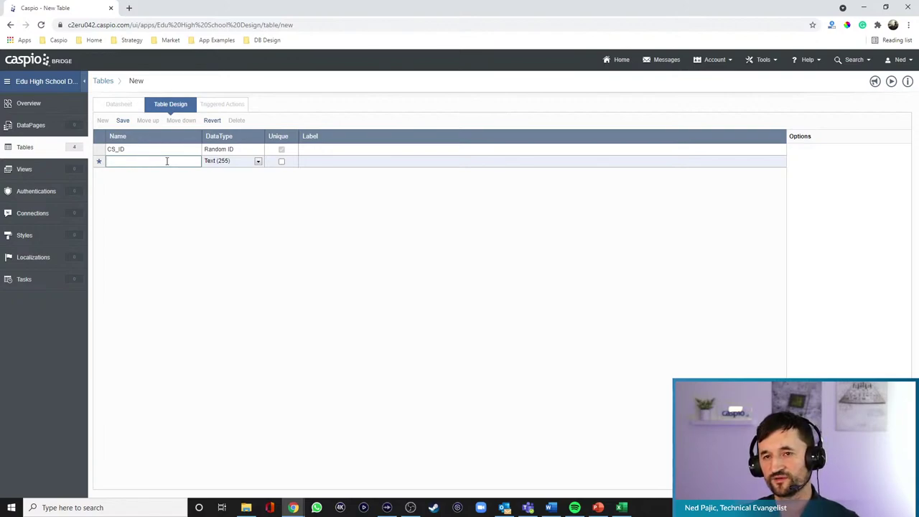
{"action": "left_click", "coordinate": [229, 149]}
{"action": "left_click", "coordinate": [230, 149]}
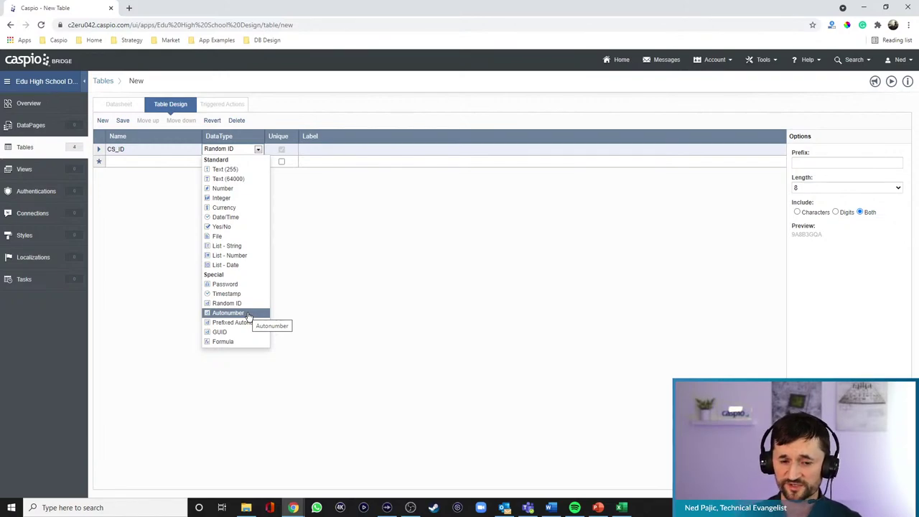
{"action": "left_click", "coordinate": [330, 269]}
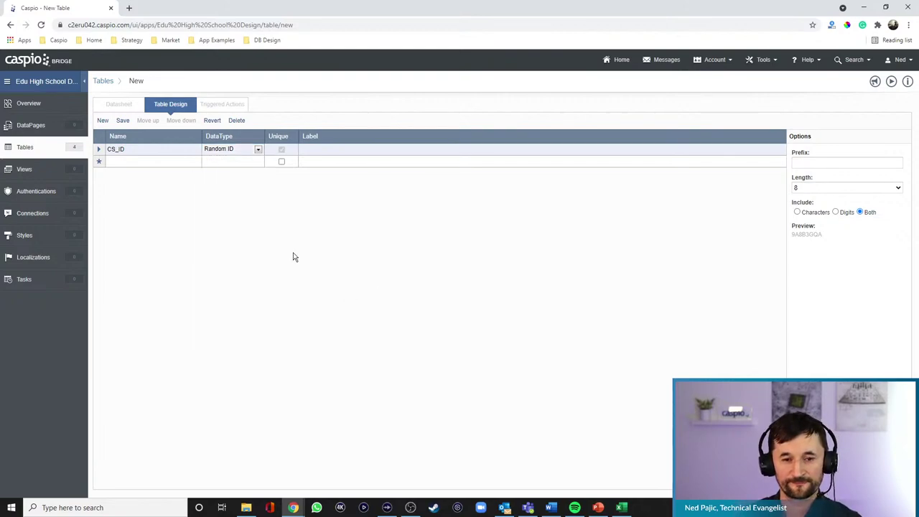
- Add Classroom_ID and Student_ID fields of type Text (255) below CS_ID
{"action": "left_click", "coordinate": [133, 162]}
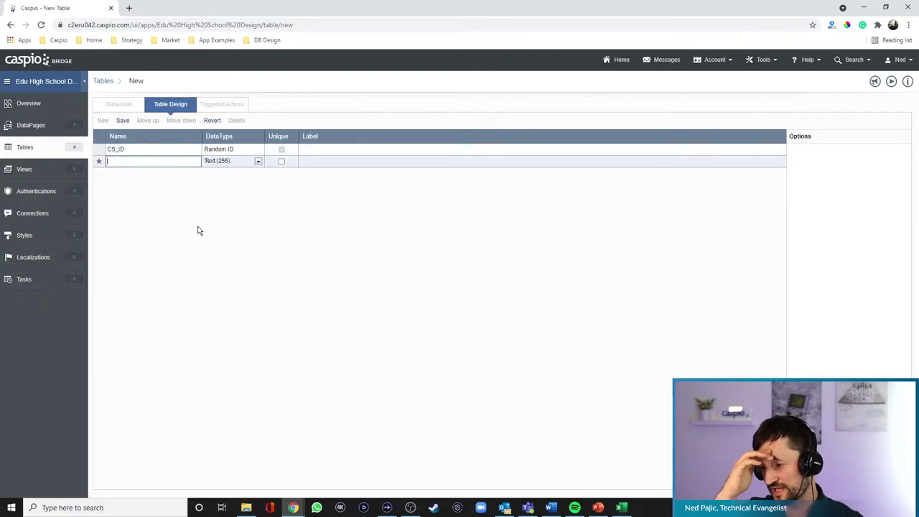
{"action": "type", "text": "Clar"}
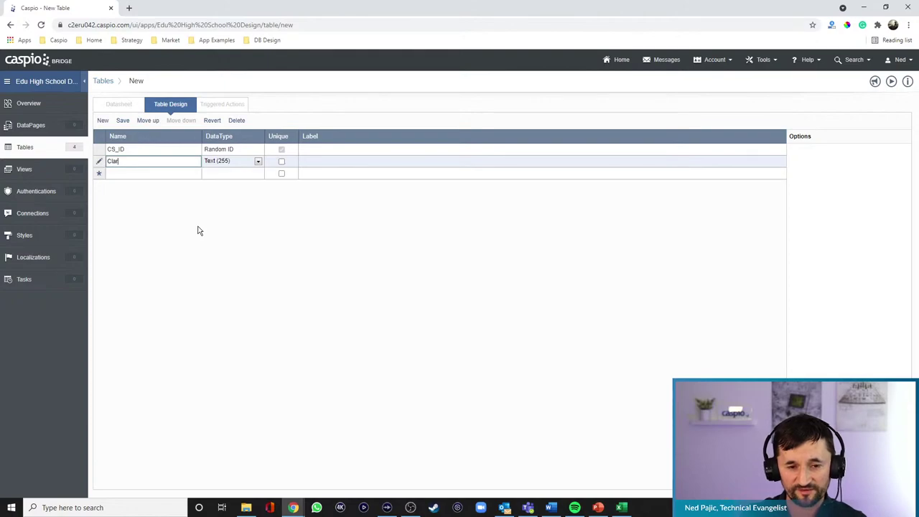
{"action": "type", "text": "sro"}
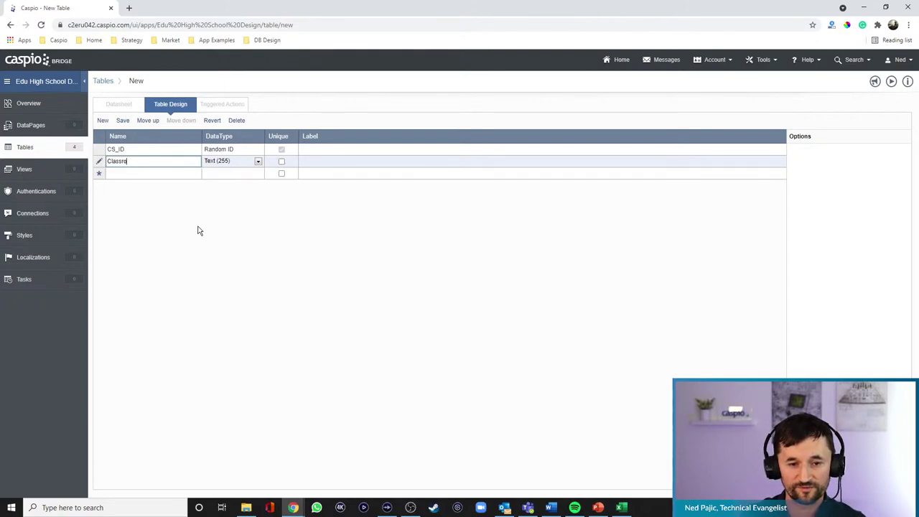
{"action": "type", "text": "om_ID"}
{"action": "key", "text": "Tab"}
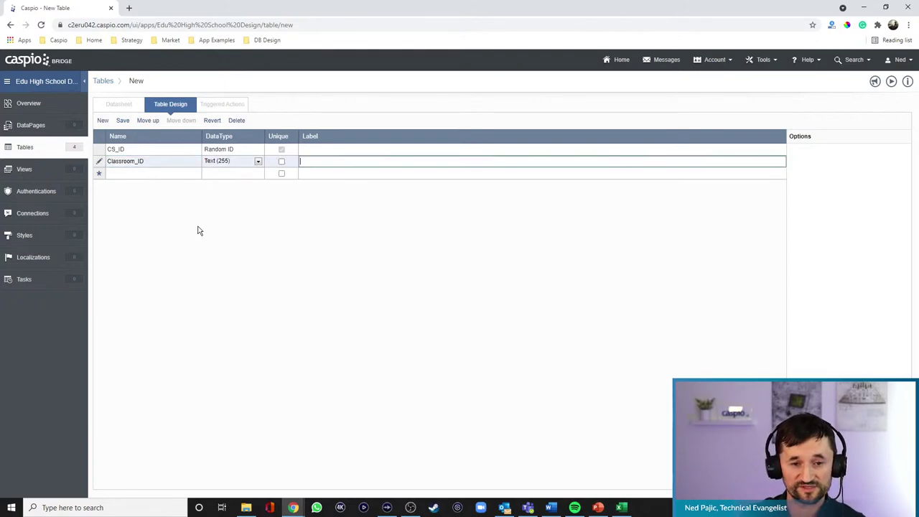
{"action": "key", "text": "Tab"}
{"action": "type", "text": "Student_ID"}
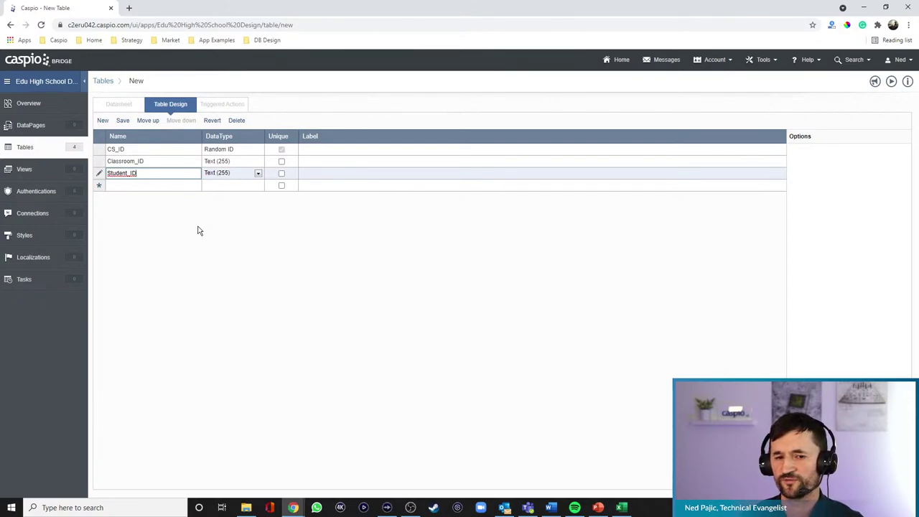
- Save the classroom-student link table as edu_classroom_students
{"action": "left_click", "coordinate": [122, 120]}
{"action": "type", "text": "edu_clar"}
{"action": "key", "text": "BackSpace"}
{"action": "type", "text": "ssroom_students"}
{"action": "key", "text": "Return"}
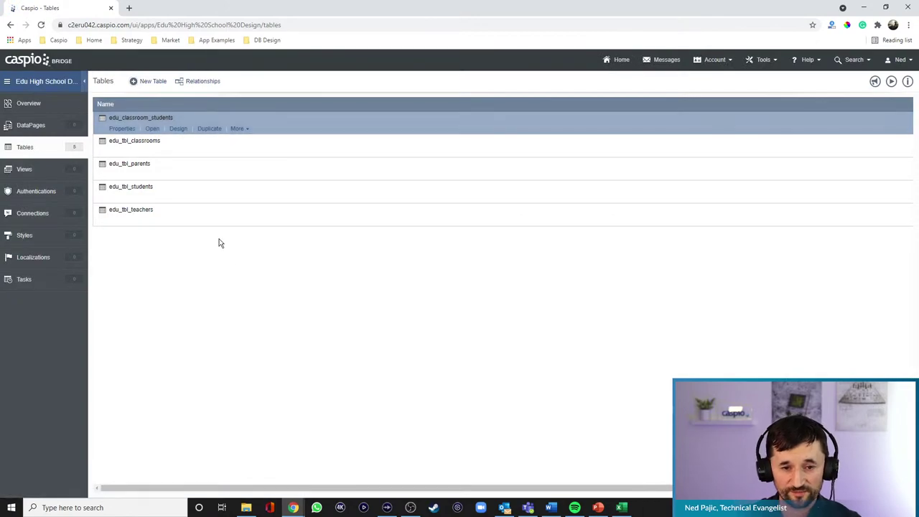
- Change the Student_ID field's data type to Random ID in the edu_tbl_students design and save the table
{"action": "left_click", "coordinate": [180, 201]}
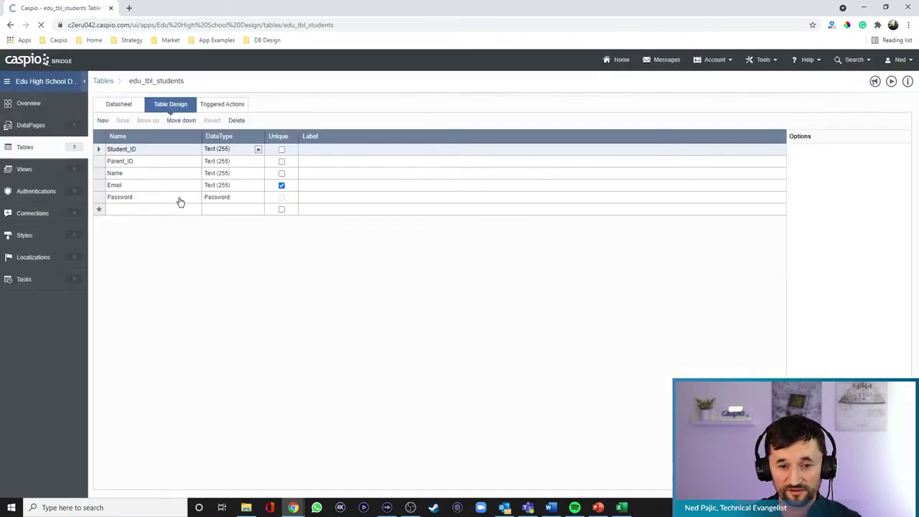
{"action": "left_click", "coordinate": [236, 149]}
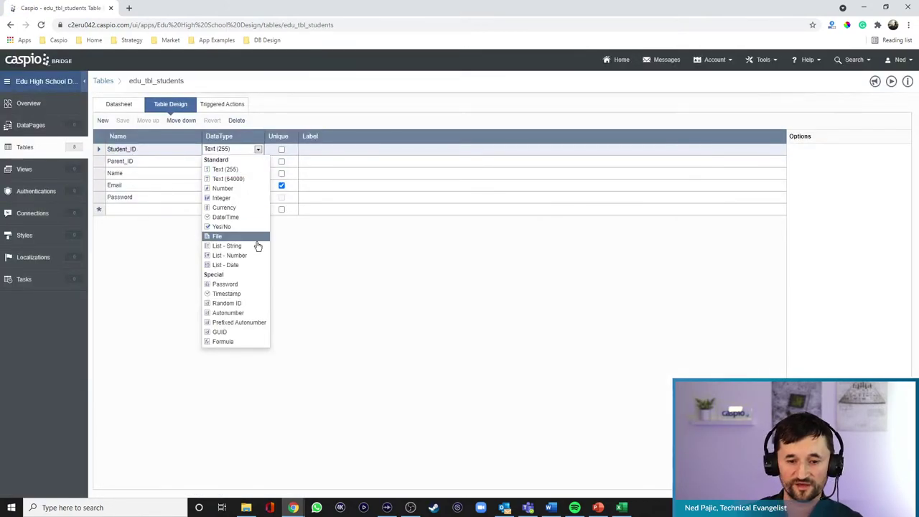
{"action": "left_click", "coordinate": [242, 303]}
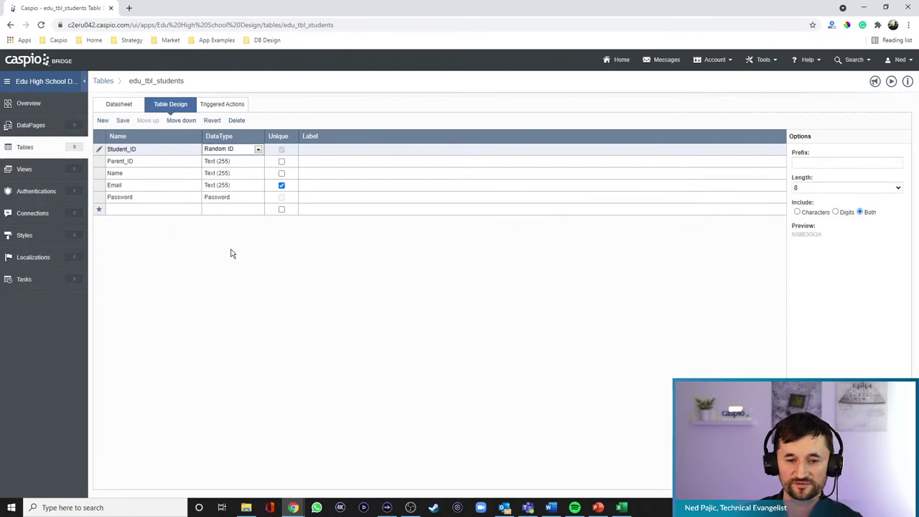
{"action": "left_click", "coordinate": [121, 121]}
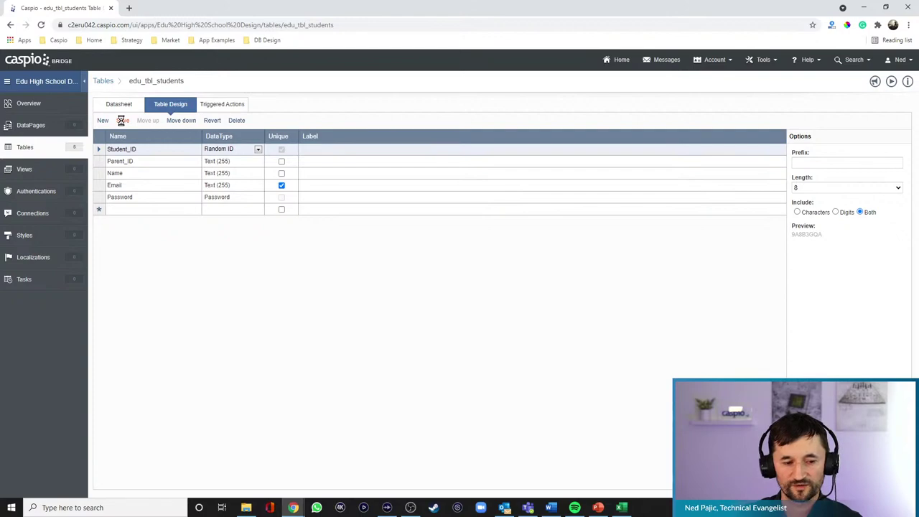
- Start a new table from the app's table list with a Grade_ID field of data type Random ID
{"action": "left_click", "coordinate": [56, 149]}
{"action": "left_click", "coordinate": [153, 81]}
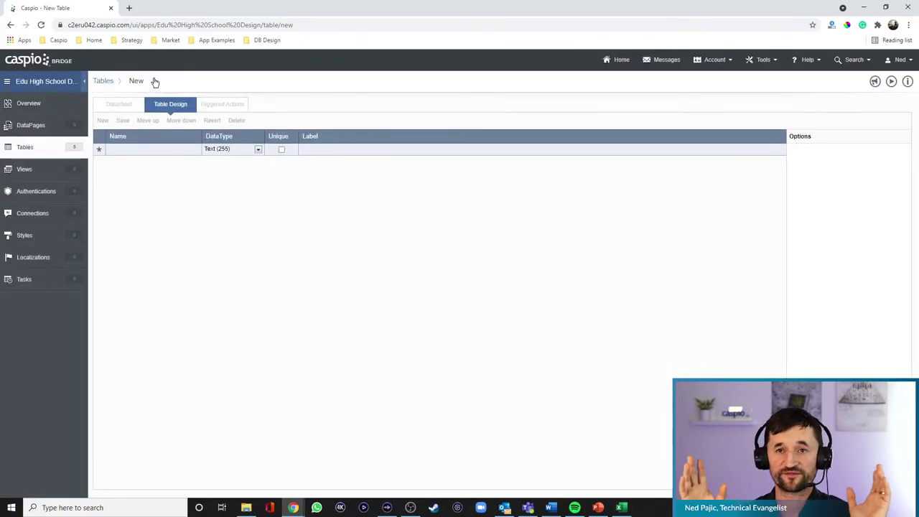
{"action": "left_click", "coordinate": [160, 147]}
{"action": "type", "text": "Grade_ID"}
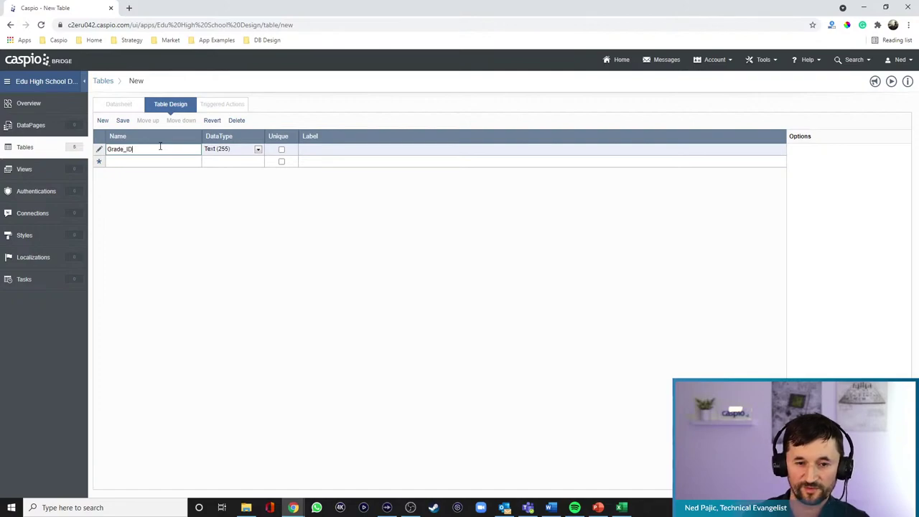
{"action": "left_click", "coordinate": [229, 152]}
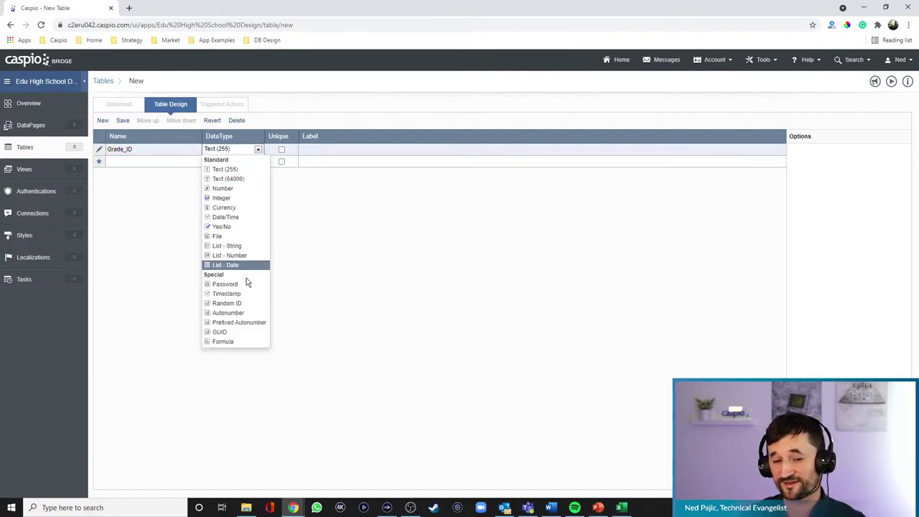
{"action": "left_click", "coordinate": [227, 302]}
- Add a Name field of type Text (255) and a Description field of type Text (64000) below Grade_ID
{"action": "left_click", "coordinate": [144, 162]}
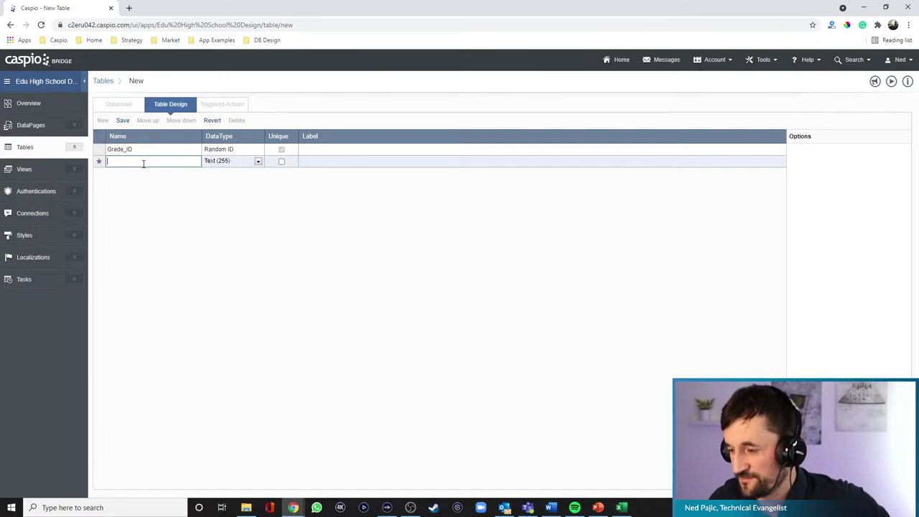
{"action": "type", "text": "Name"}
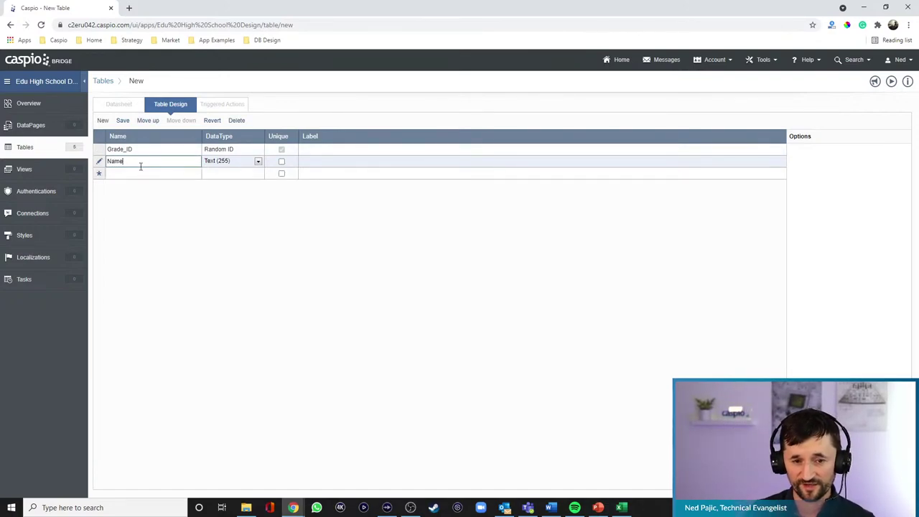
{"action": "key", "text": "Return"}
{"action": "type", "text": "D"}
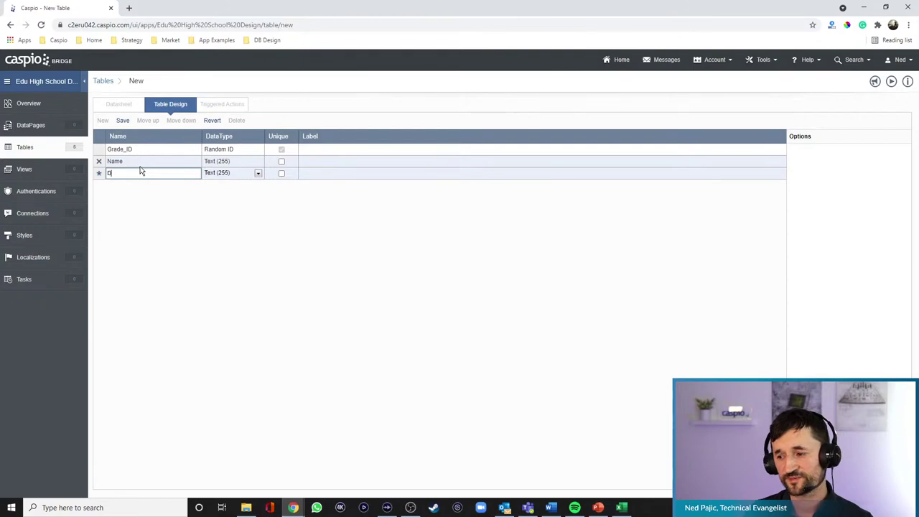
{"action": "type", "text": "escription"}
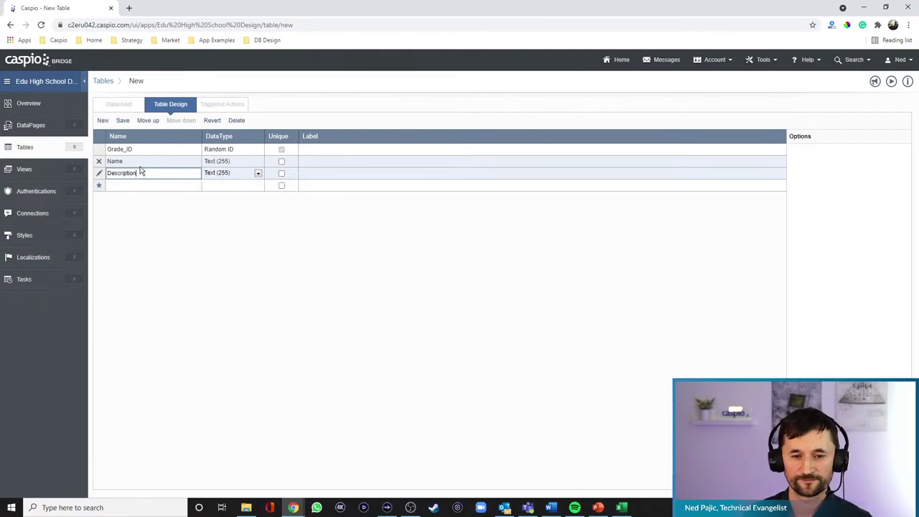
{"action": "left_click", "coordinate": [229, 172]}
{"action": "left_click", "coordinate": [231, 195]}
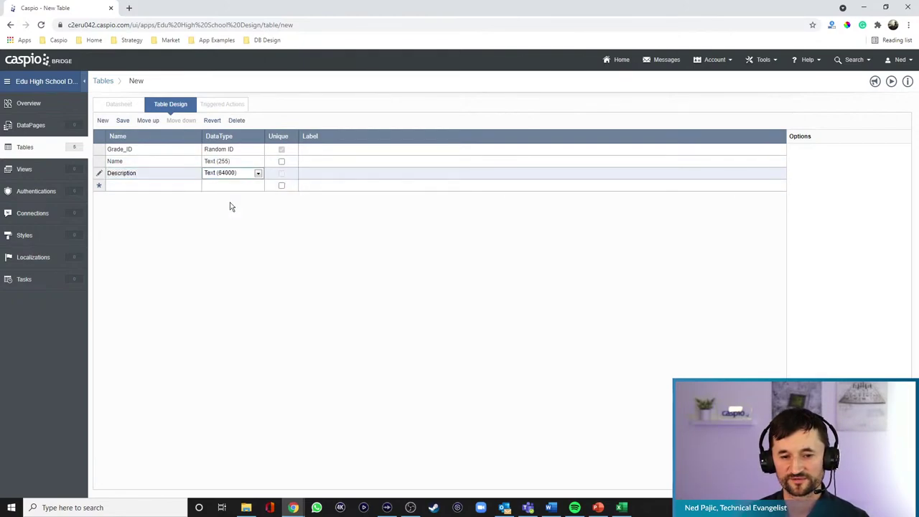
- Save the grade table as edu_tbl_grades
{"action": "left_click", "coordinate": [125, 120]}
{"action": "type", "text": "edu_tbl_grades"}
{"action": "key", "text": "Return"}
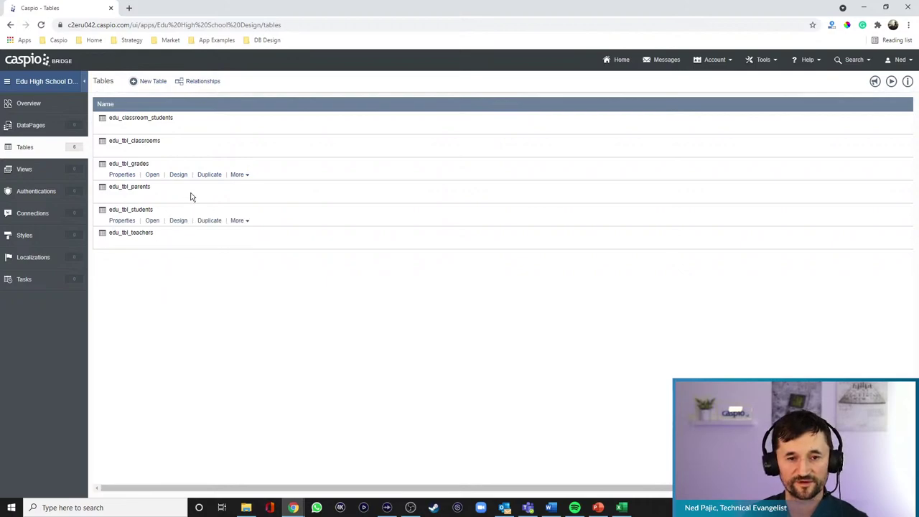
- Start another new table with a Course_ID field of data type Random ID
{"action": "left_click", "coordinate": [147, 80]}
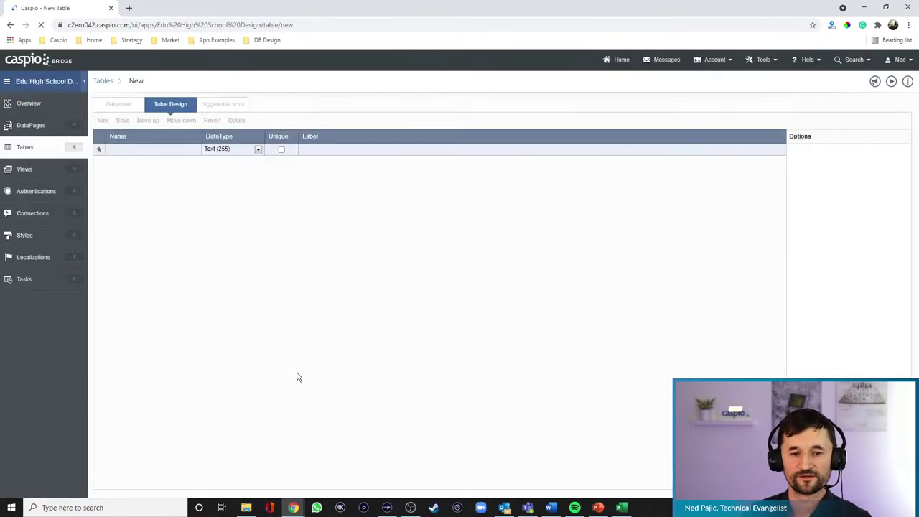
{"action": "left_click", "coordinate": [123, 149]}
{"action": "type", "text": "Course_ID"}
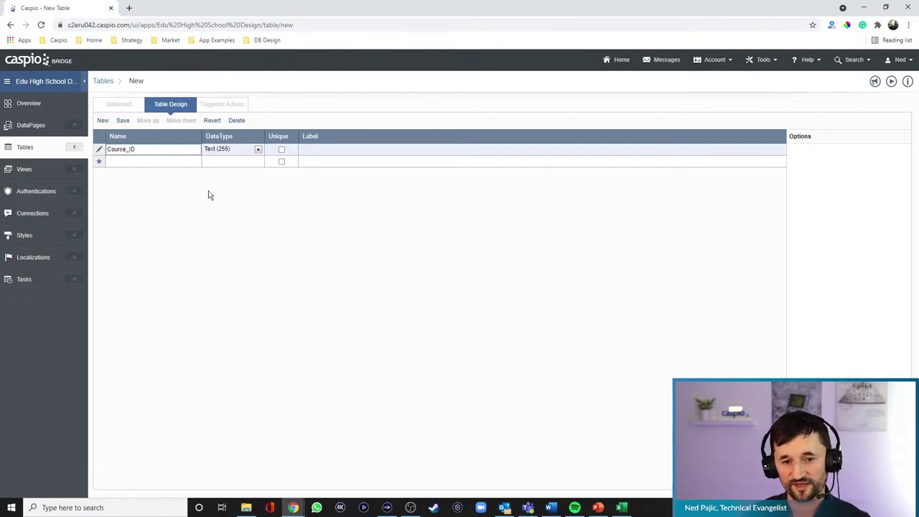
{"action": "left_click", "coordinate": [221, 150]}
{"action": "left_click", "coordinate": [239, 302]}
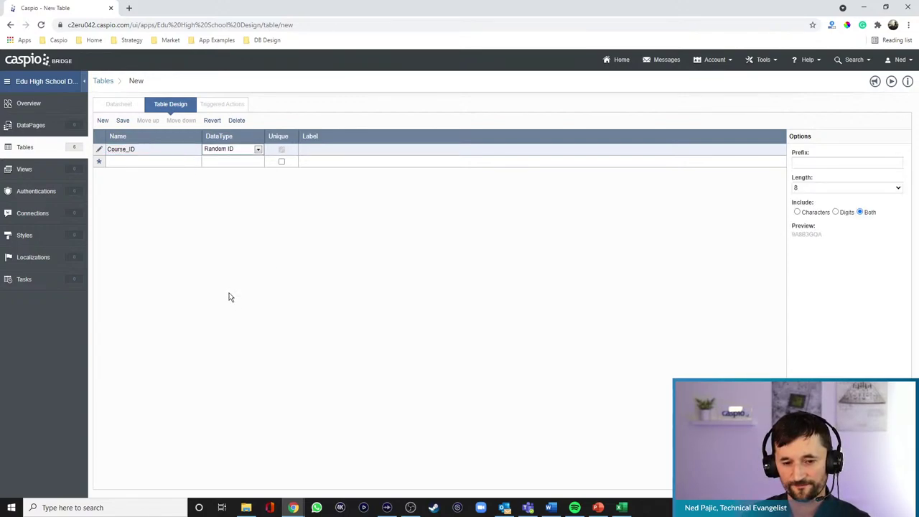
- Add a Grade_ID field of type Text (255) below Course_ID
{"action": "left_click", "coordinate": [154, 162]}
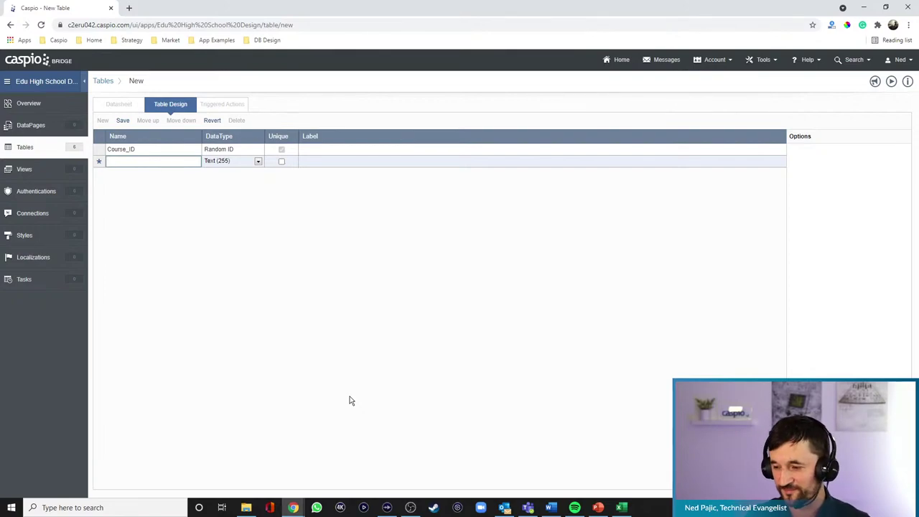
{"action": "type", "text": "Grad"}
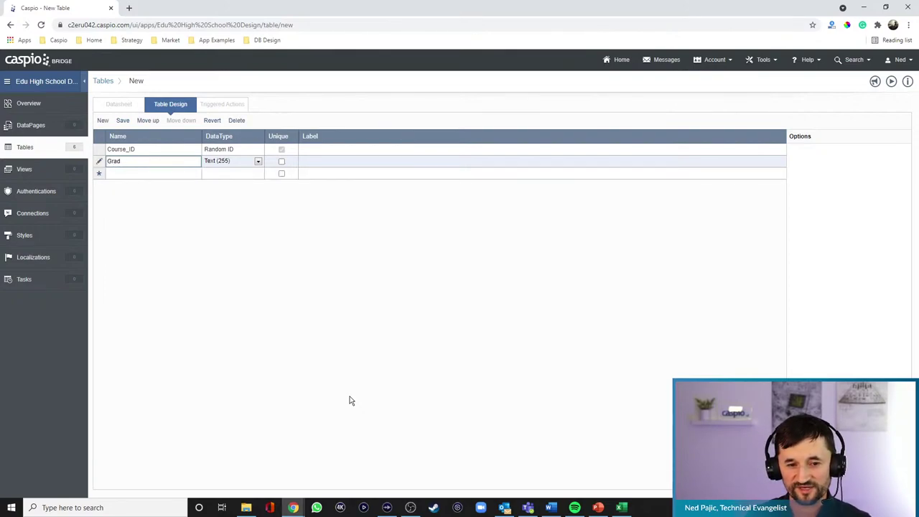
{"action": "type", "text": "e_ID"}
{"action": "key", "text": "Tab"}
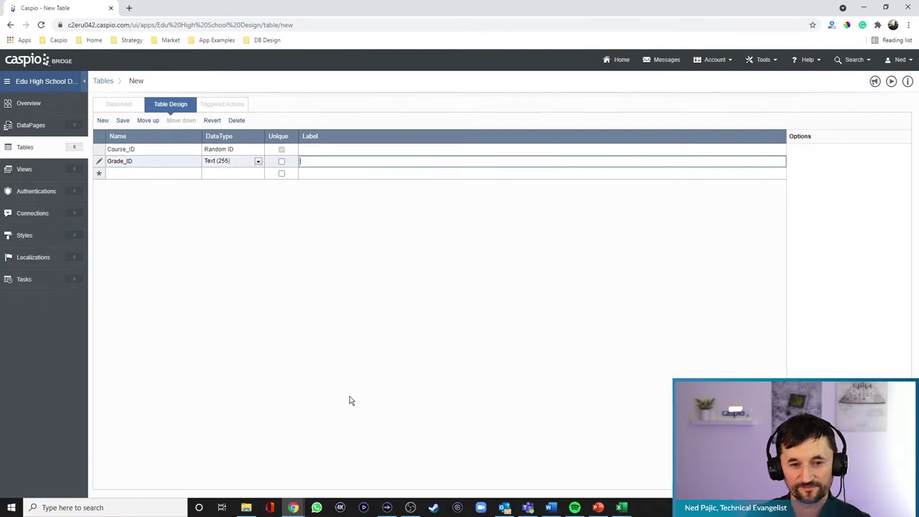
{"action": "key", "text": "Tab"}
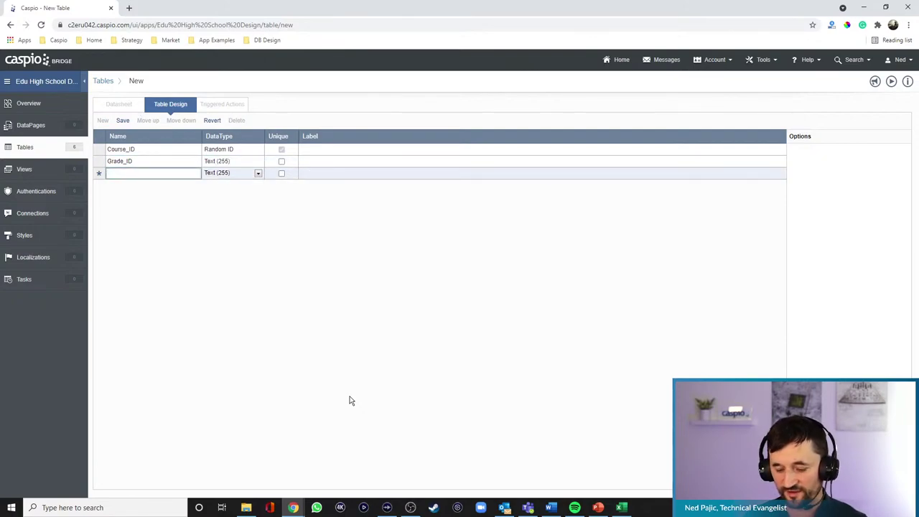
- Add a Name field of type Text (255) and a Description field of type Text (64000) to the course table
{"action": "type", "text": "Name"}
{"action": "key", "text": "Tab"}
{"action": "key", "text": "Tab"}
{"action": "type", "text": "Description"}
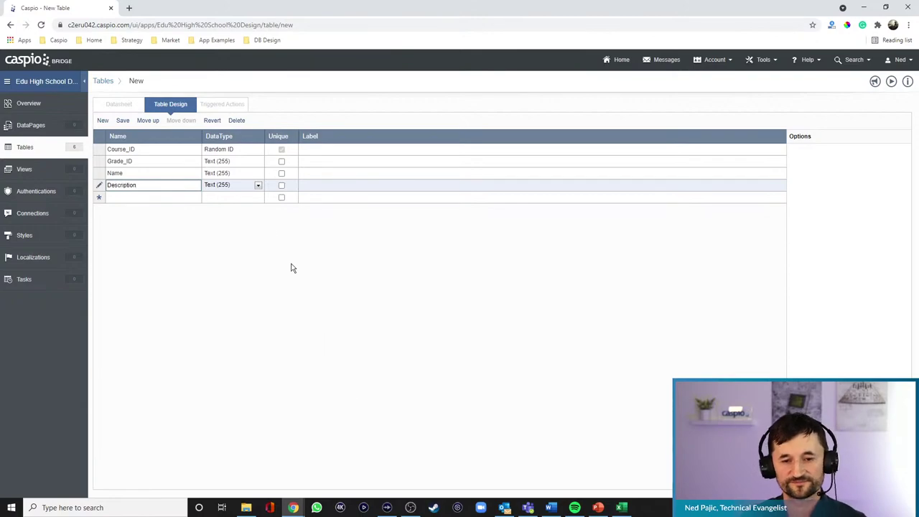
{"action": "left_click", "coordinate": [241, 187]}
{"action": "left_click", "coordinate": [239, 215]}
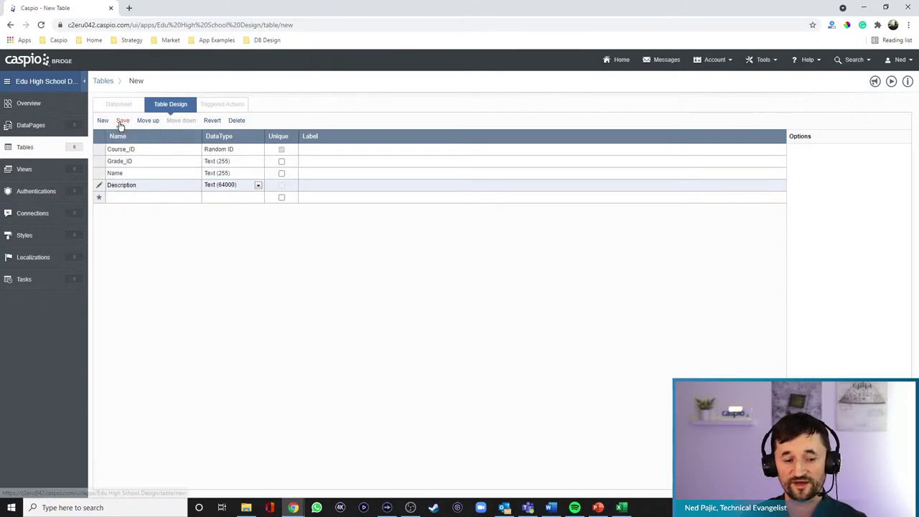
- Save the course table as edu_tbl_courses
{"action": "left_click", "coordinate": [123, 120]}
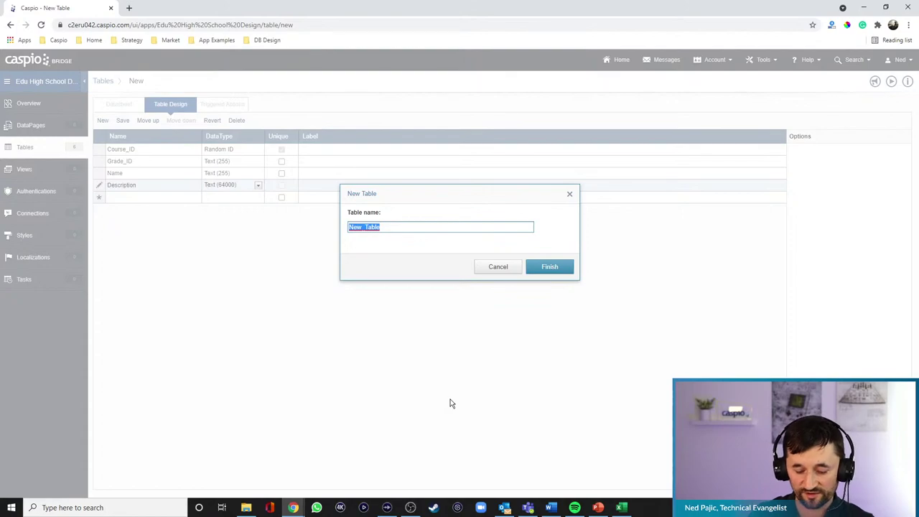
{"action": "type", "text": "edu_tbl_courses"}
{"action": "key", "text": "Return"}
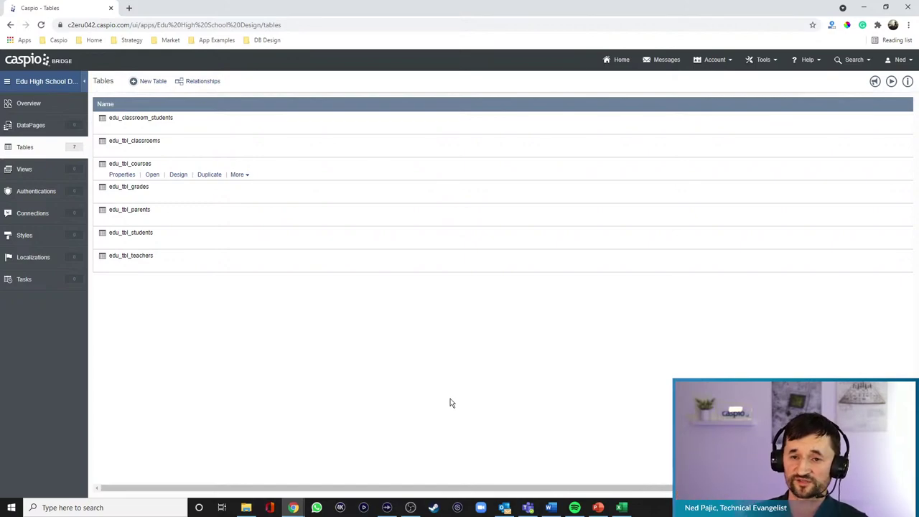
- Start a new table with an Attendance_ID field of data type Random ID
{"action": "left_click", "coordinate": [152, 84]}
{"action": "type", "text": "Attende"}
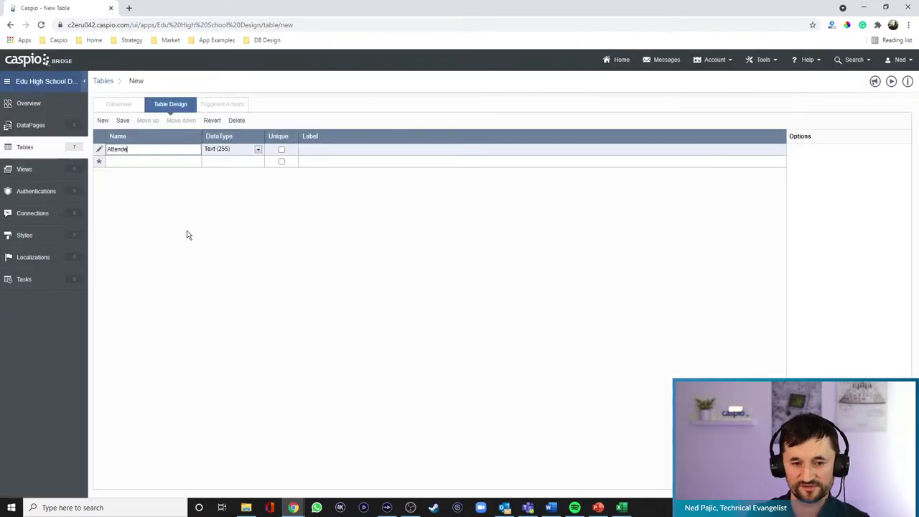
{"action": "key", "text": "BackSpace"}
{"action": "type", "text": "ance_ID"}
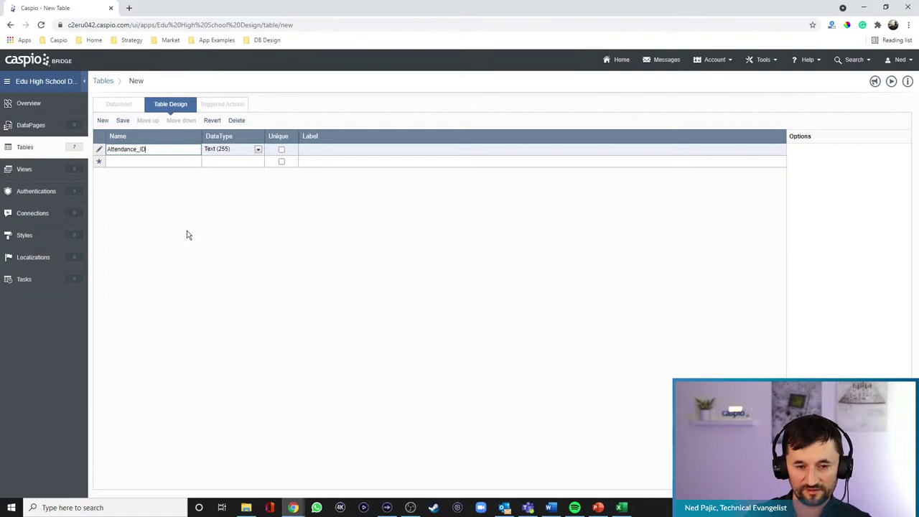
{"action": "left_click", "coordinate": [243, 151]}
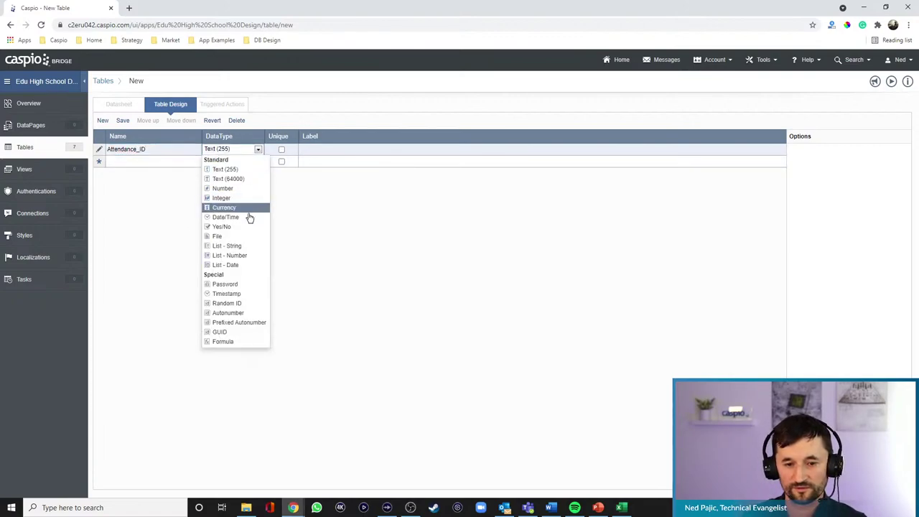
{"action": "left_click", "coordinate": [230, 303]}
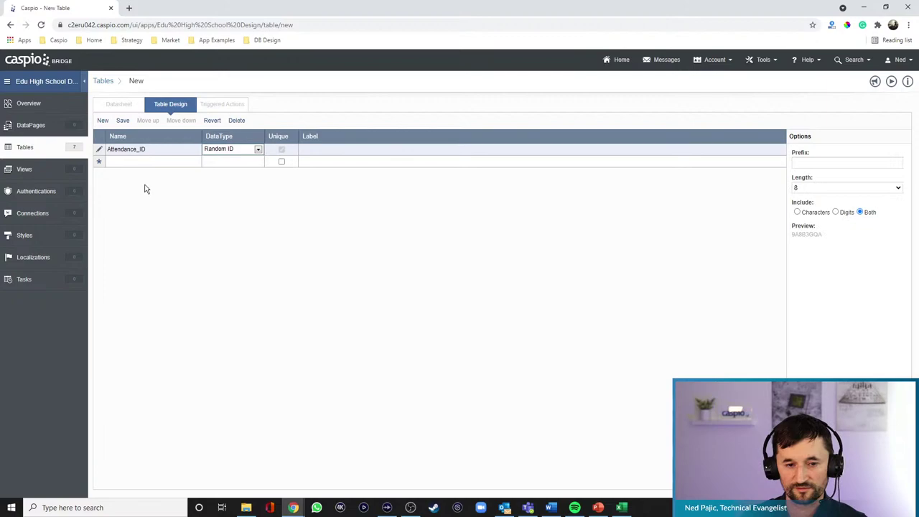
{"action": "left_click", "coordinate": [133, 162]}
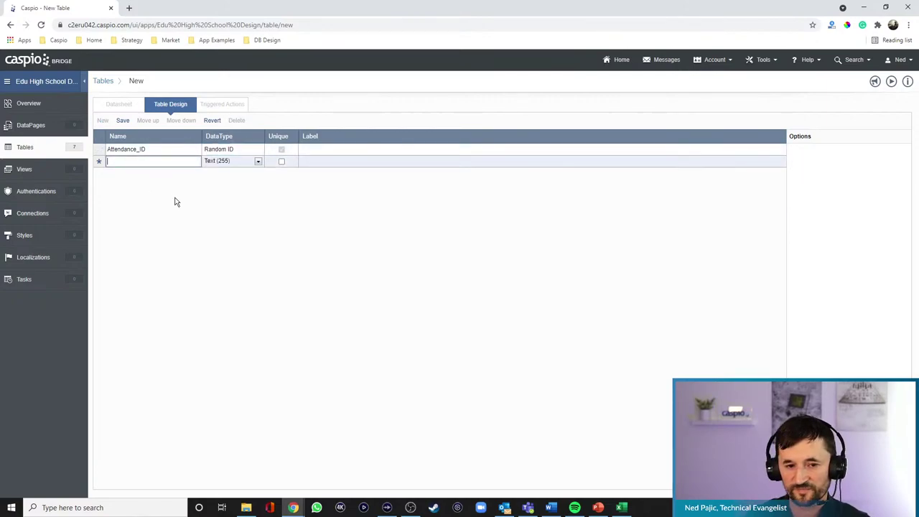
- Add a Student_ID field of type Text (255) and a Status field of type Yes/No below Attendance_ID
{"action": "type", "text": "Stude"}
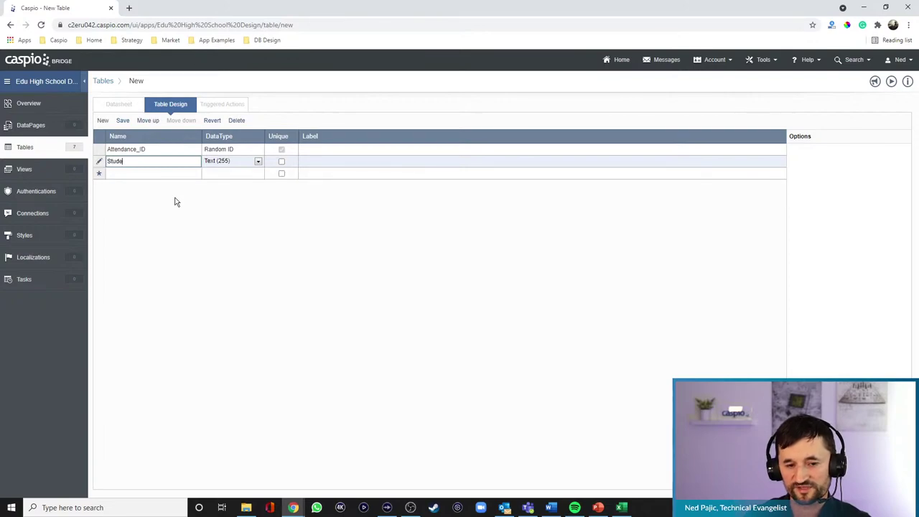
{"action": "type", "text": "nt_ID"}
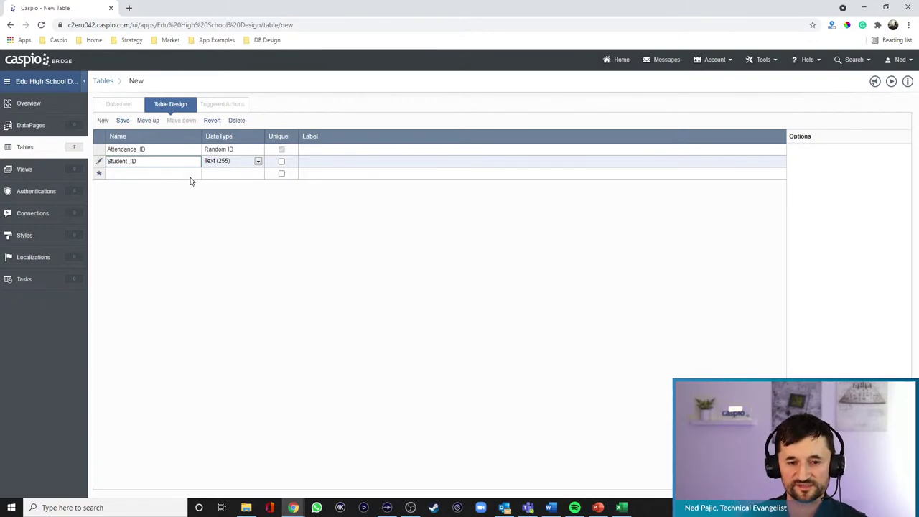
{"action": "left_click", "coordinate": [161, 173]}
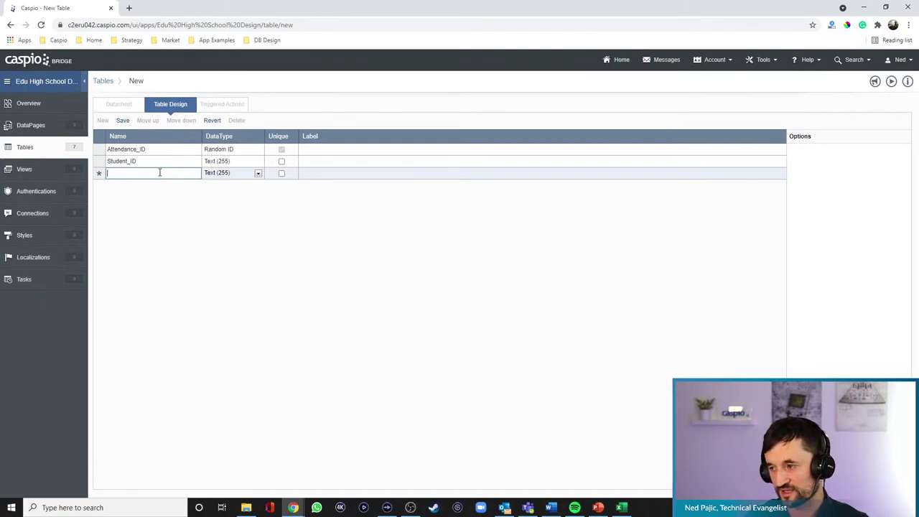
{"action": "type", "text": "Status"}
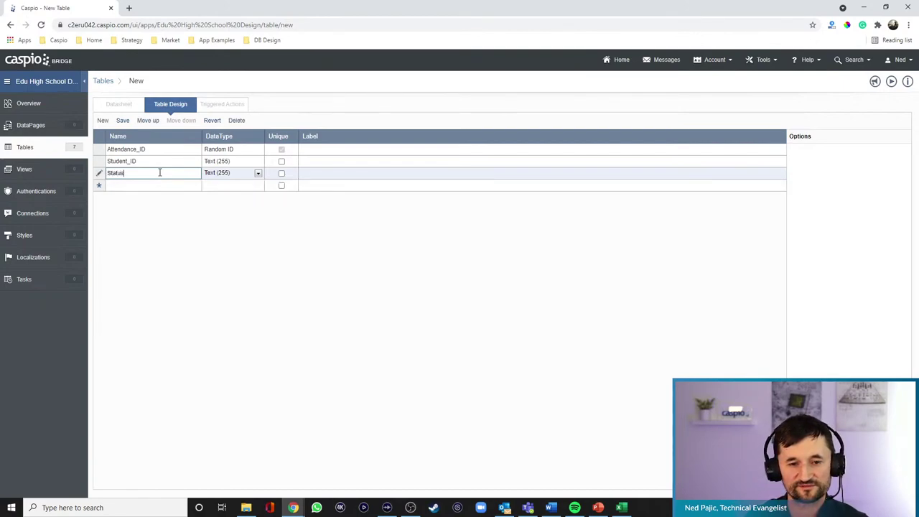
{"action": "left_click", "coordinate": [228, 173]}
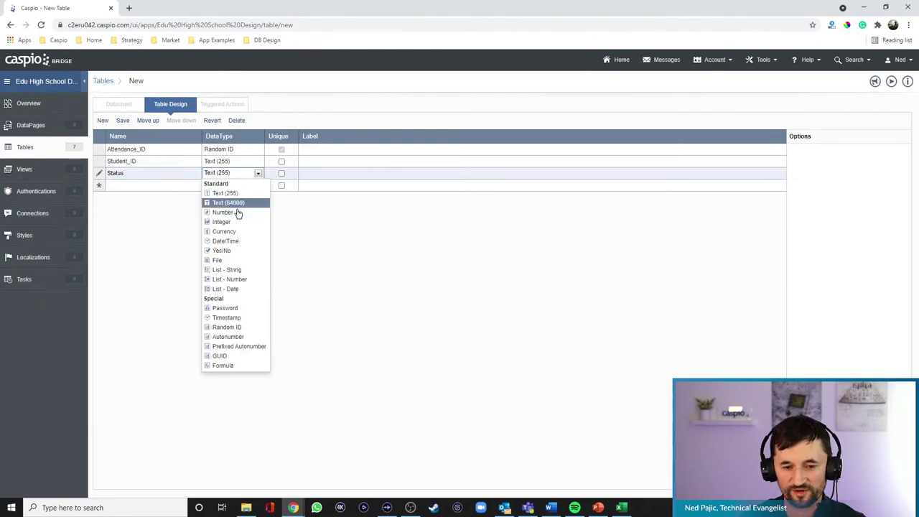
{"action": "left_click", "coordinate": [233, 251]}
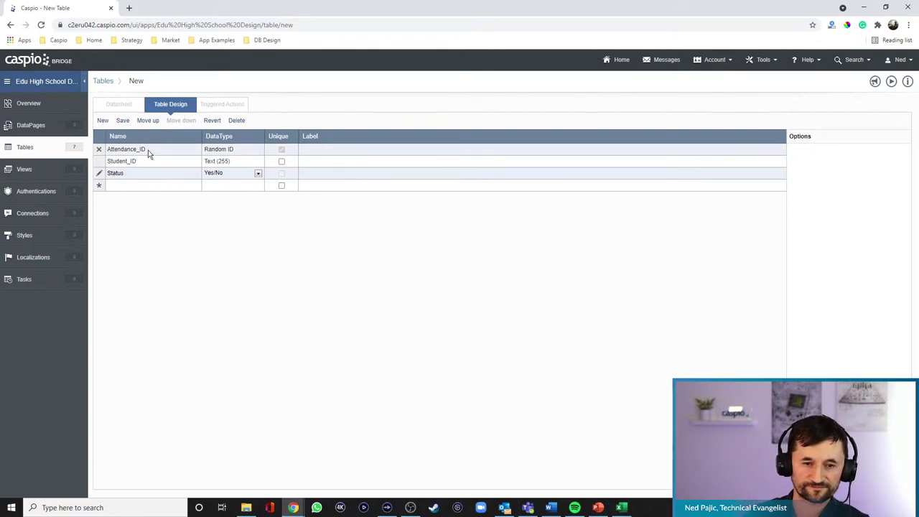
- Save the attendance table as edu_tbl_attendance
{"action": "left_click", "coordinate": [124, 121]}
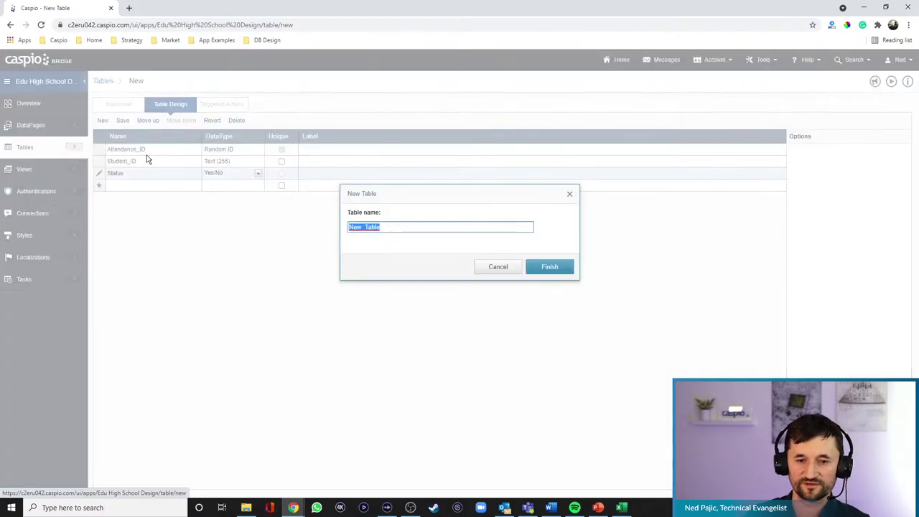
{"action": "type", "text": "edu_tbl_"}
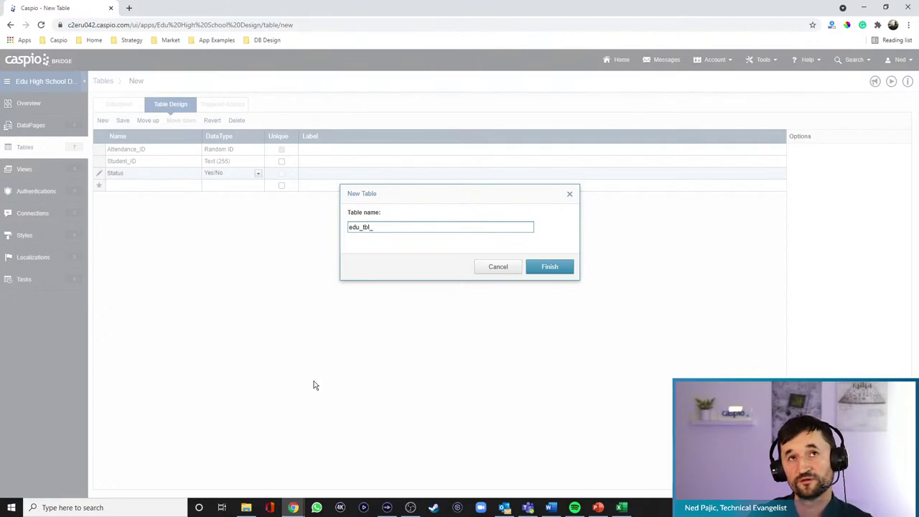
{"action": "type", "text": "attendance"}
{"action": "left_click", "coordinate": [541, 267]}
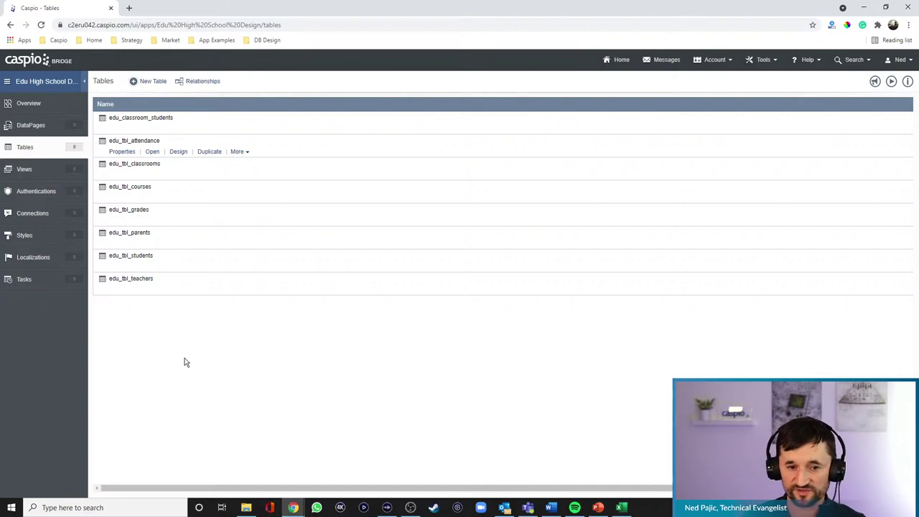
- Start a new table with an ET_ID field of data type Random ID
{"action": "left_click", "coordinate": [146, 82]}
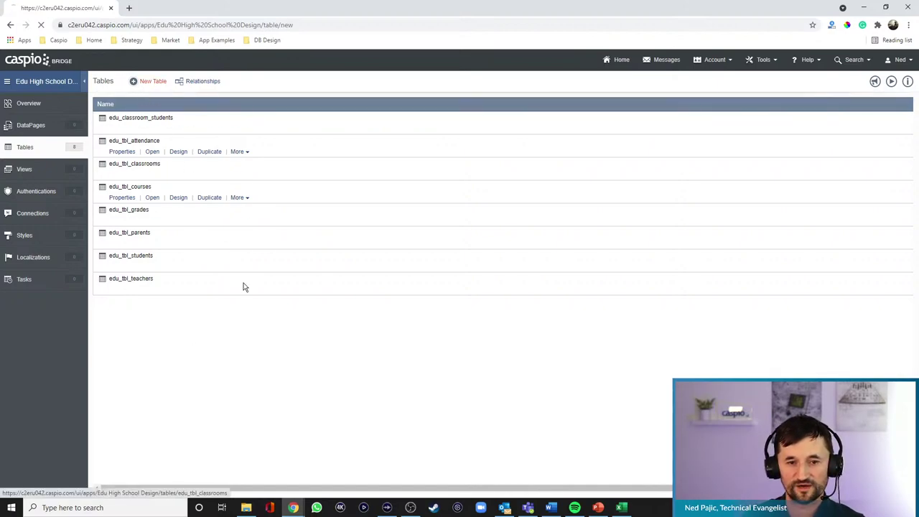
{"action": "left_click", "coordinate": [138, 148]}
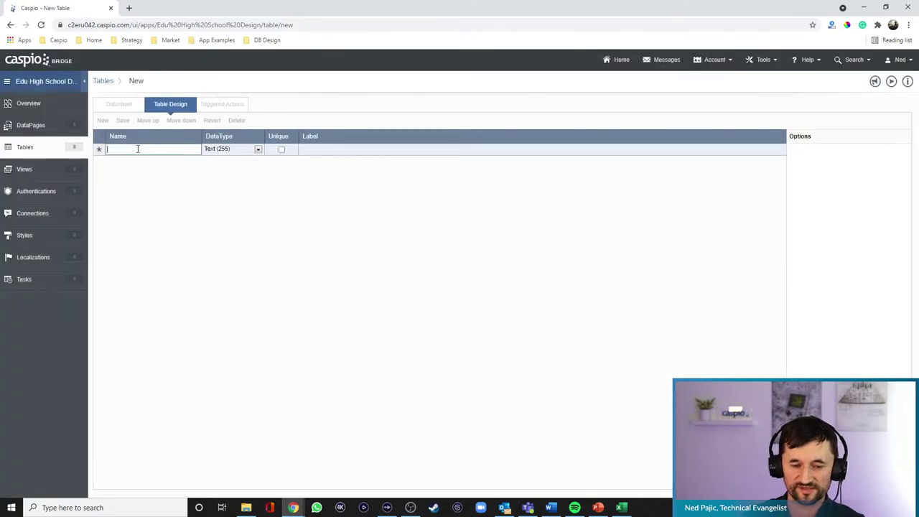
{"action": "type", "text": "ET"}
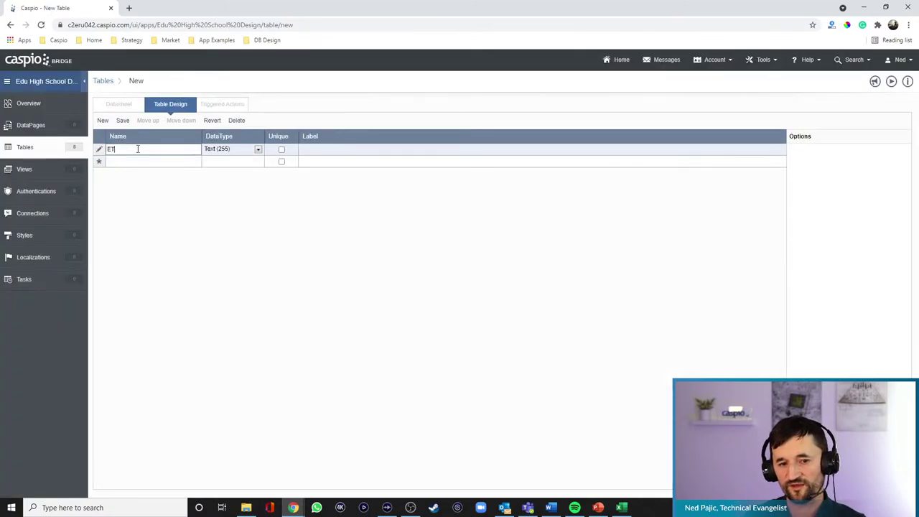
{"action": "type", "text": "_ID"}
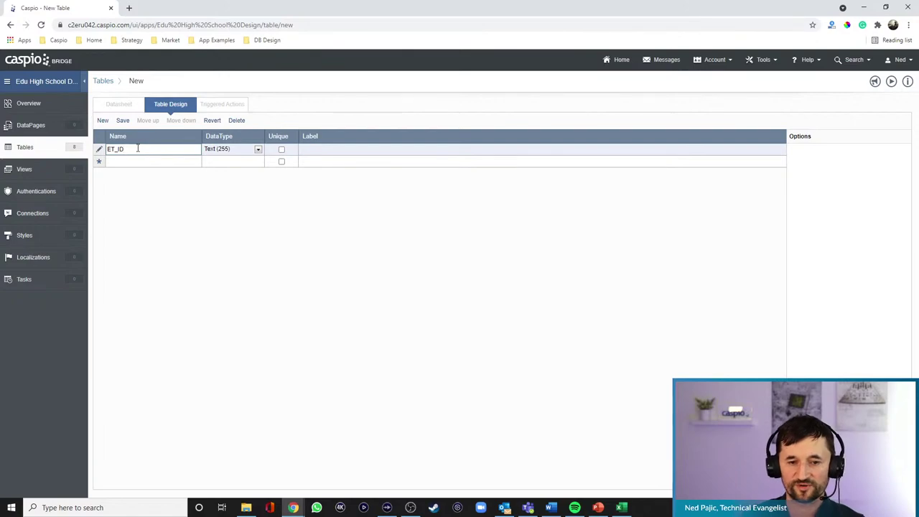
{"action": "left_click", "coordinate": [232, 150]}
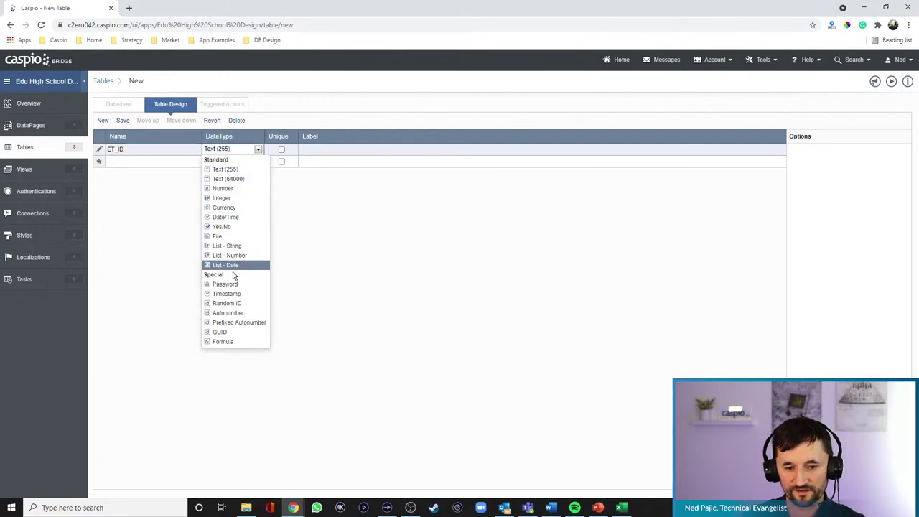
{"action": "left_click", "coordinate": [228, 304]}
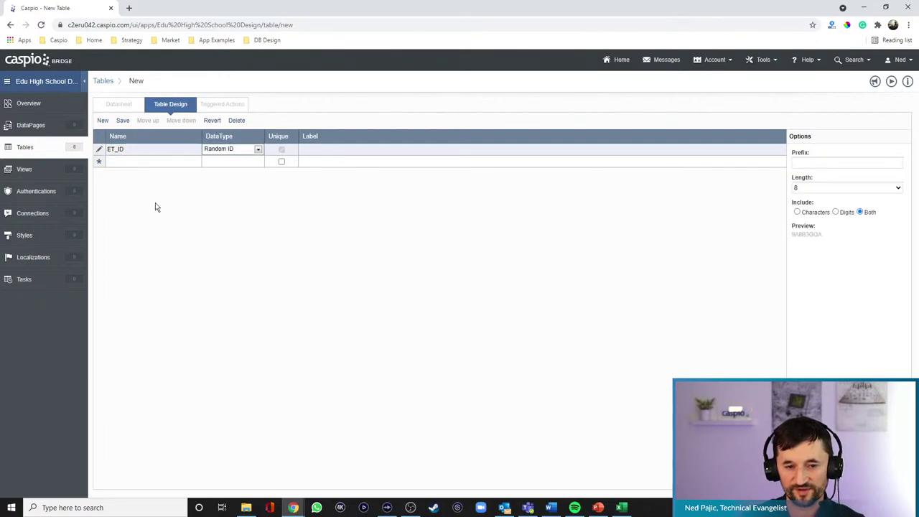
- Add a Name field of type Text (255) and rename the ET_ID field to Exam_type_ID
{"action": "left_click", "coordinate": [140, 162]}
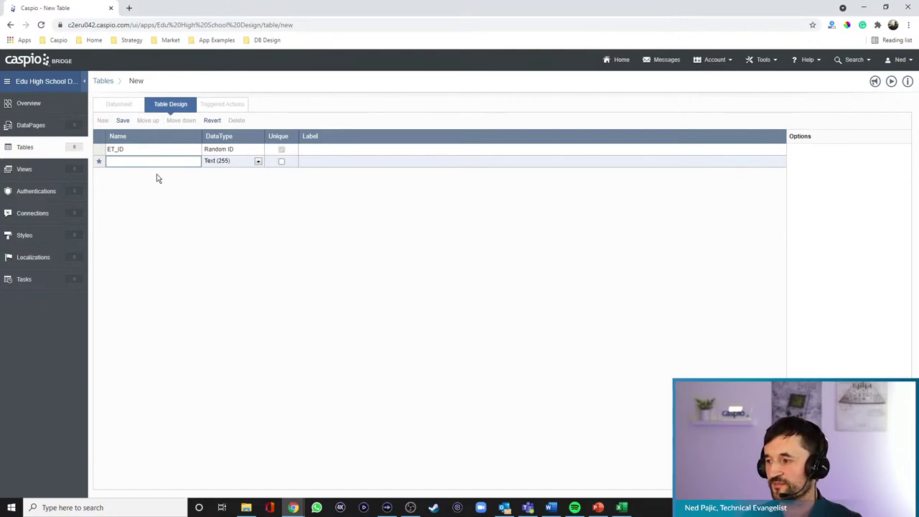
{"action": "type", "text": "Name"}
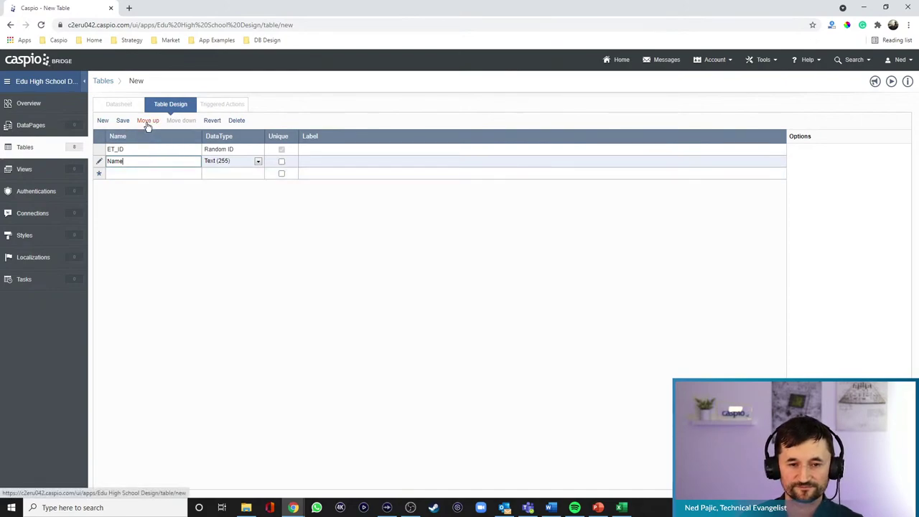
{"action": "left_click", "coordinate": [116, 150]}
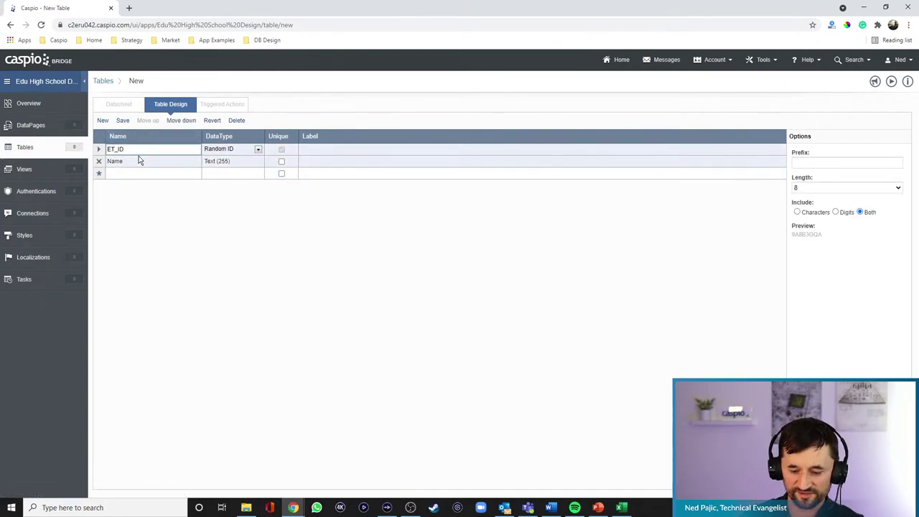
{"action": "type", "text": "_typ"}
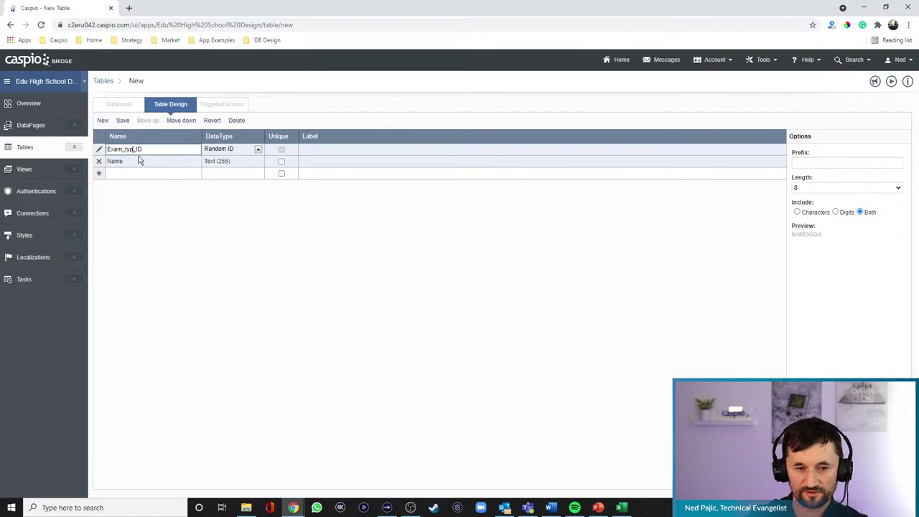
{"action": "type", "text": "e"}
- Save the exam type table as edu_tbl_exam_types
{"action": "left_click", "coordinate": [121, 120]}
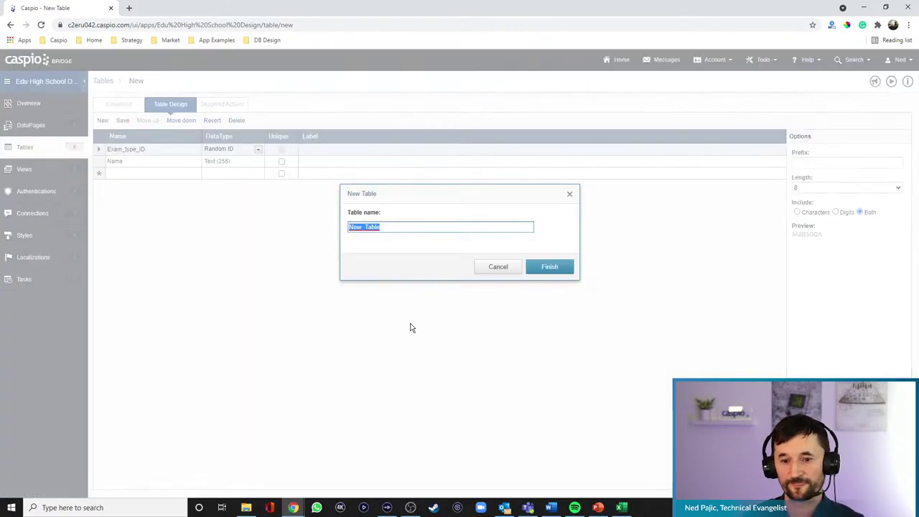
{"action": "type", "text": "edu_t"}
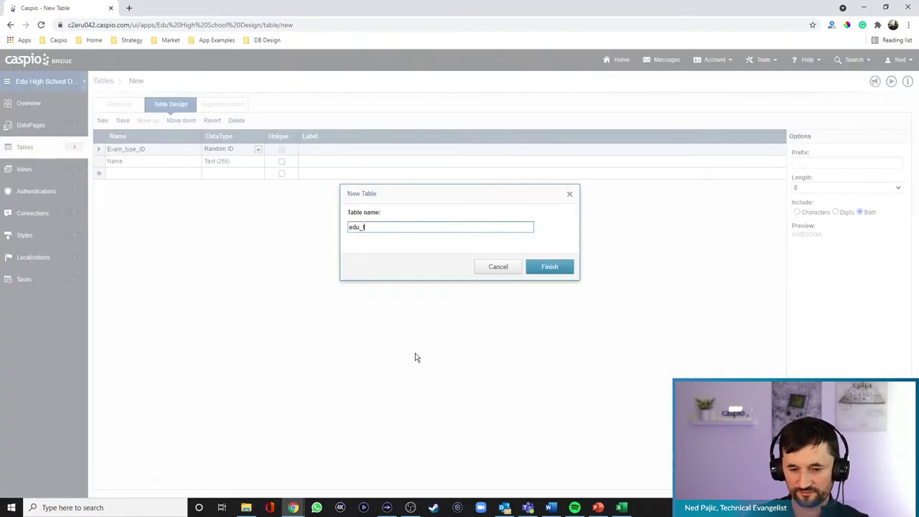
{"action": "type", "text": "bl_exam_types"}
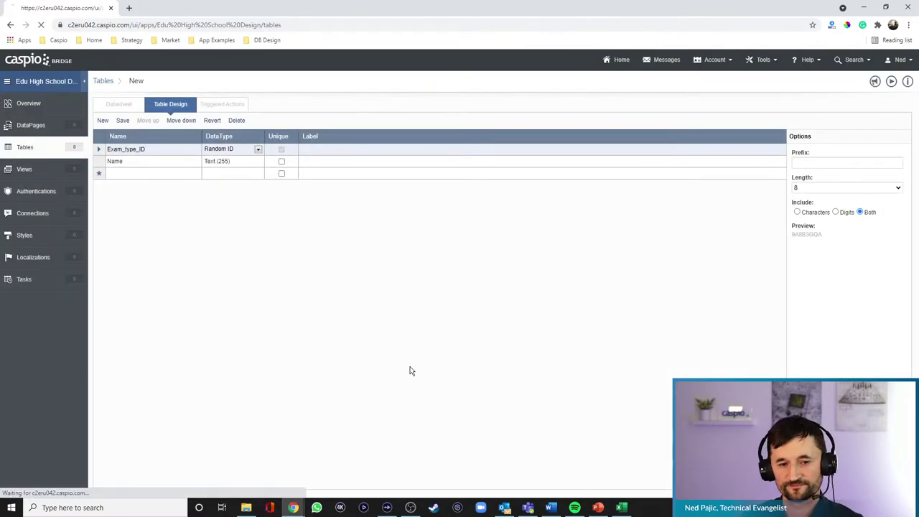
- Start a new table with an Exam_ID field of data type Random ID
{"action": "left_click", "coordinate": [150, 81]}
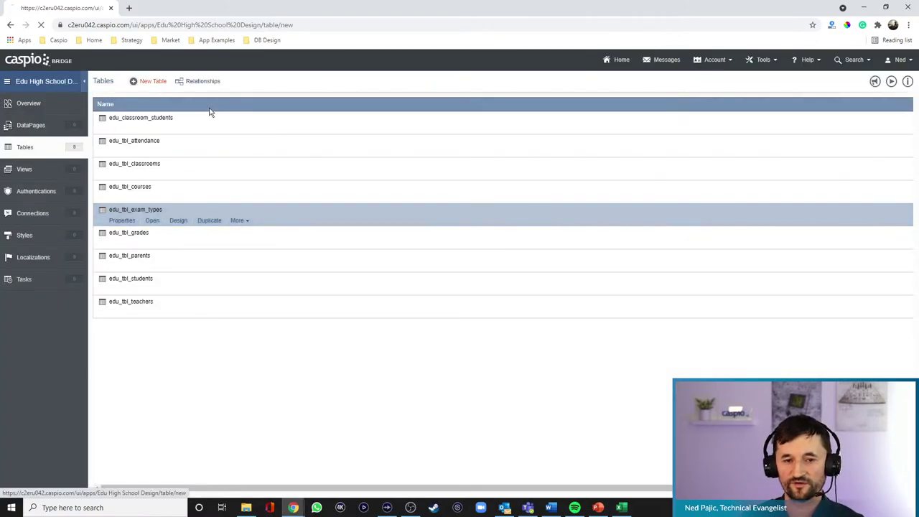
{"action": "left_click", "coordinate": [161, 148]}
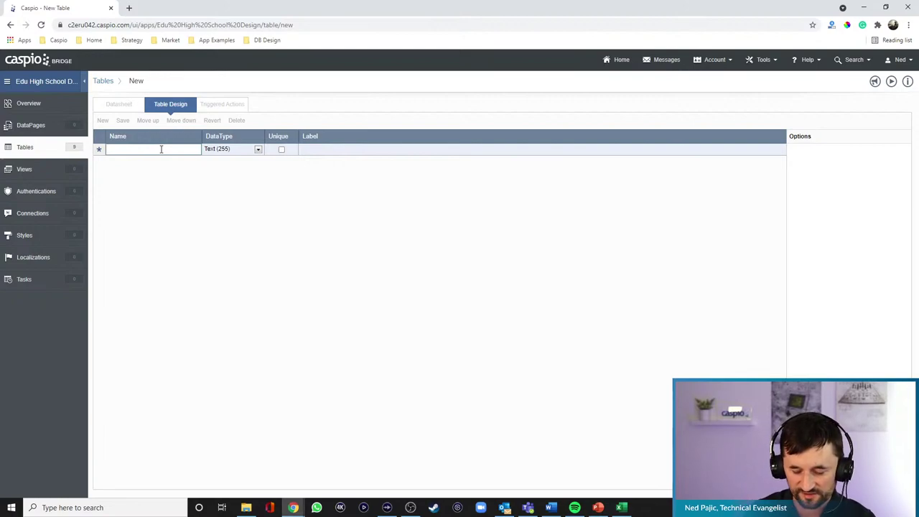
{"action": "type", "text": "Ex"}
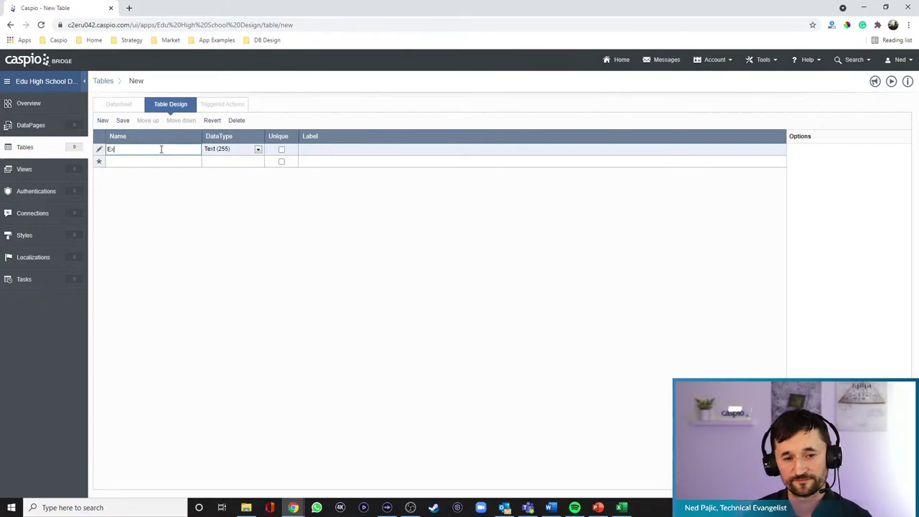
{"action": "type", "text": "am_ID"}
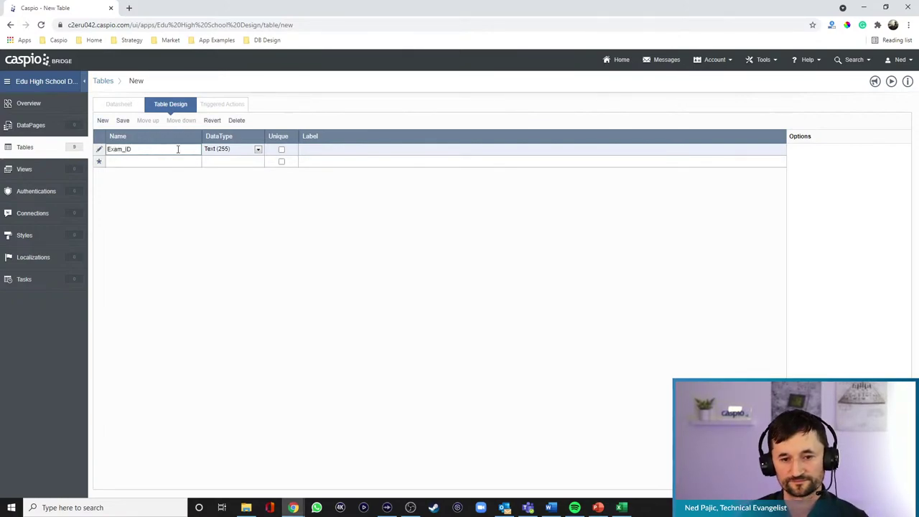
{"action": "left_click", "coordinate": [232, 149]}
{"action": "left_click", "coordinate": [231, 302]}
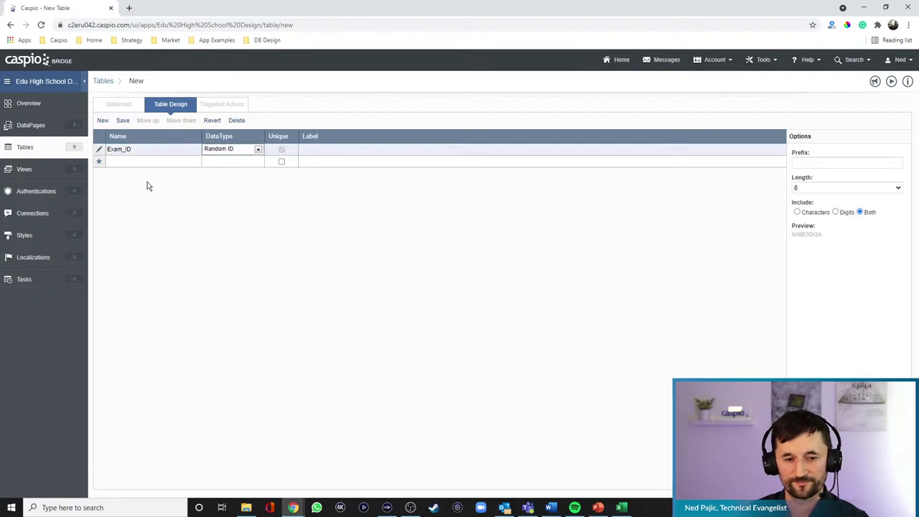
- Add Exam_type_ID and Name fields of type Text (255) below Exam_ID
{"action": "left_click", "coordinate": [143, 161]}
{"action": "type", "text": "Exam_type_ID"}
{"action": "key", "text": "Tab"}
{"action": "key", "text": "Tab"}
{"action": "key", "text": "Tab"}
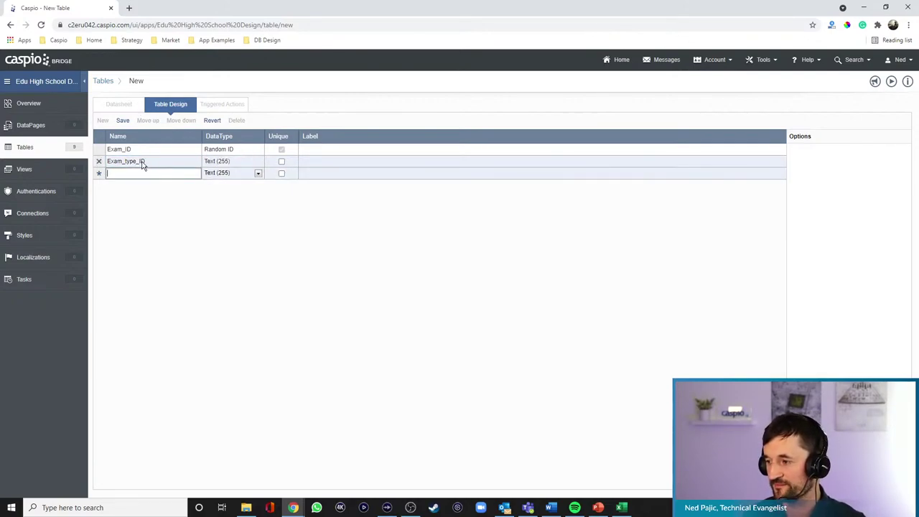
{"action": "type", "text": "N"}
{"action": "key", "text": "BackSpace"}
{"action": "key", "text": "BackSpace"}
{"action": "type", "text": "me"}
{"action": "key", "text": "Return"}
- Add a Start_Date field of type Date/Time to the exam table
{"action": "type", "text": "Sta"}
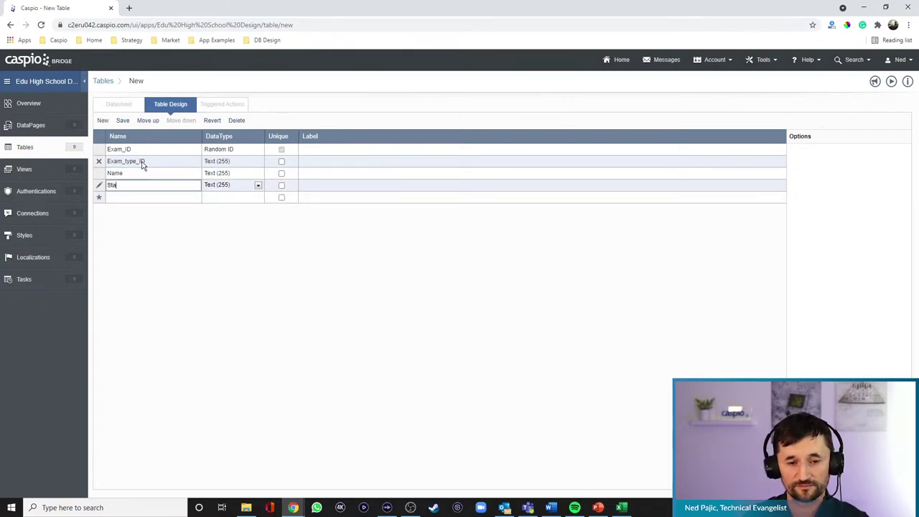
{"action": "type", "text": "rt_Date"}
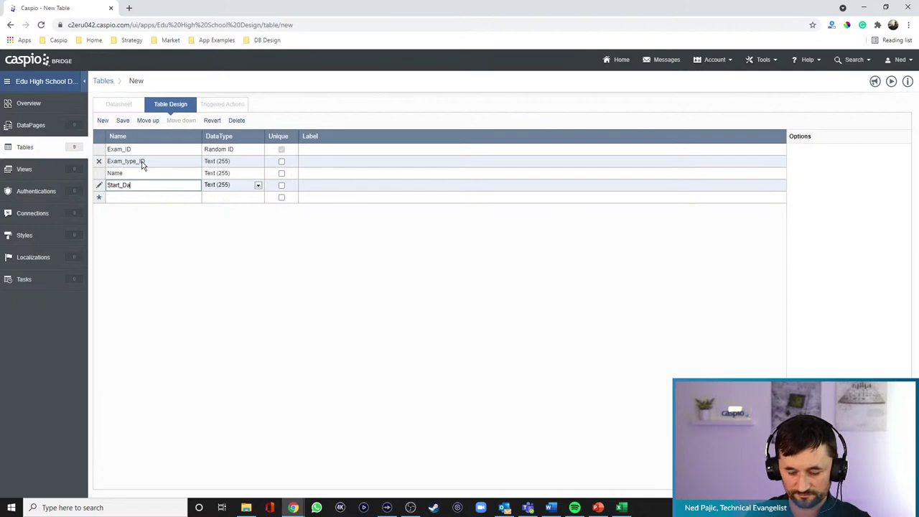
{"action": "left_click", "coordinate": [226, 188]}
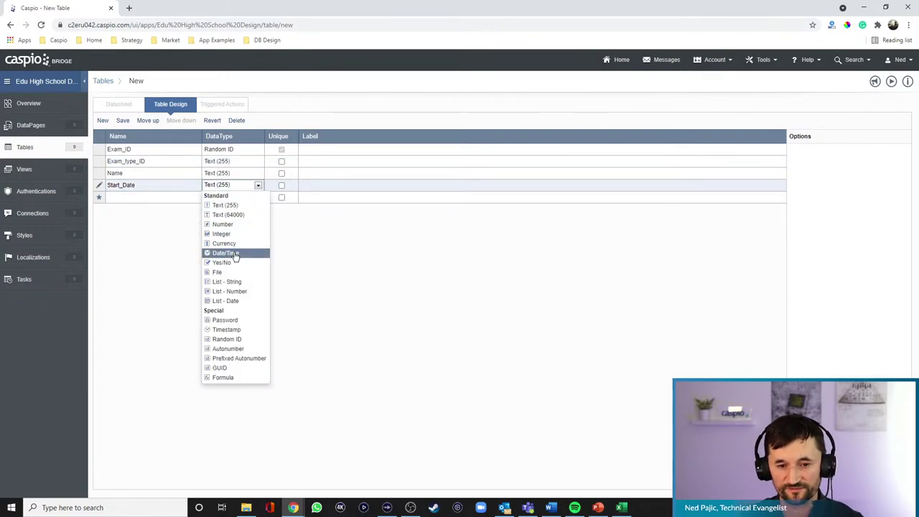
{"action": "left_click", "coordinate": [225, 253]}
- Save the exam table as edu_tbl_exams
{"action": "left_click", "coordinate": [123, 120]}
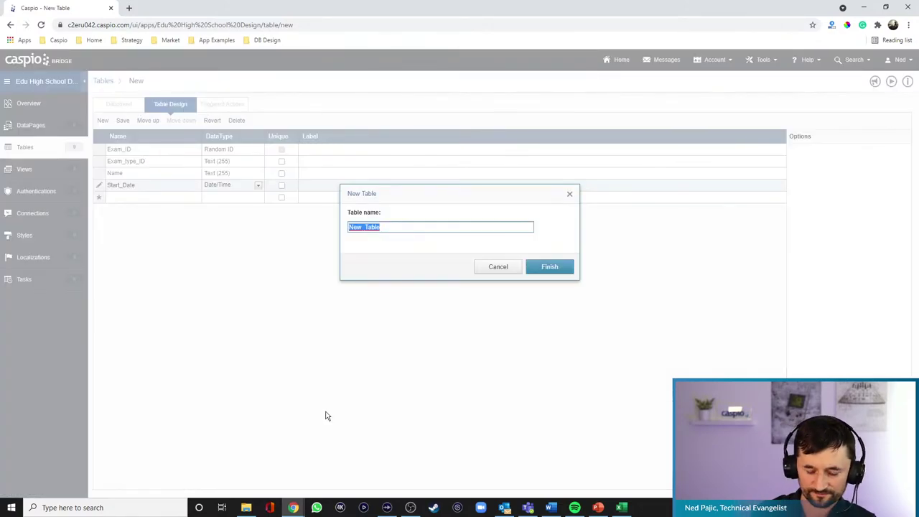
{"action": "type", "text": "edu_tbl"}
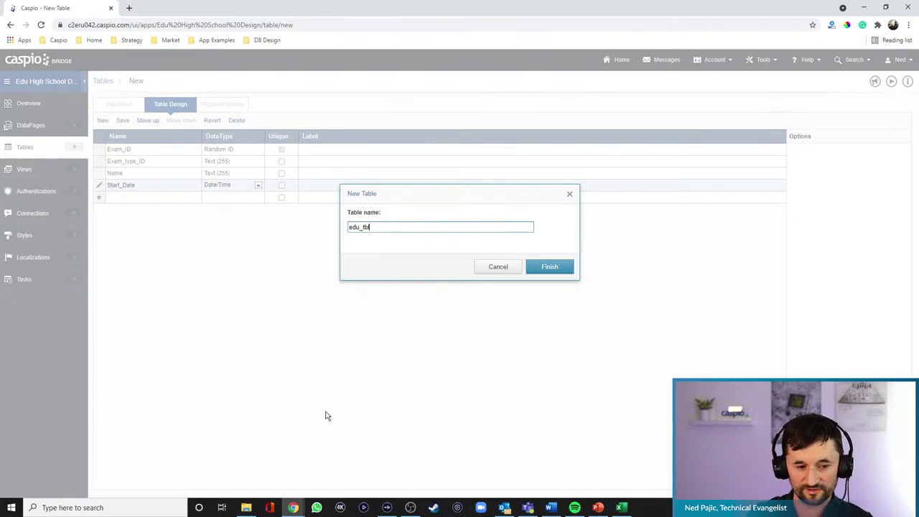
{"action": "type", "text": "_exams"}
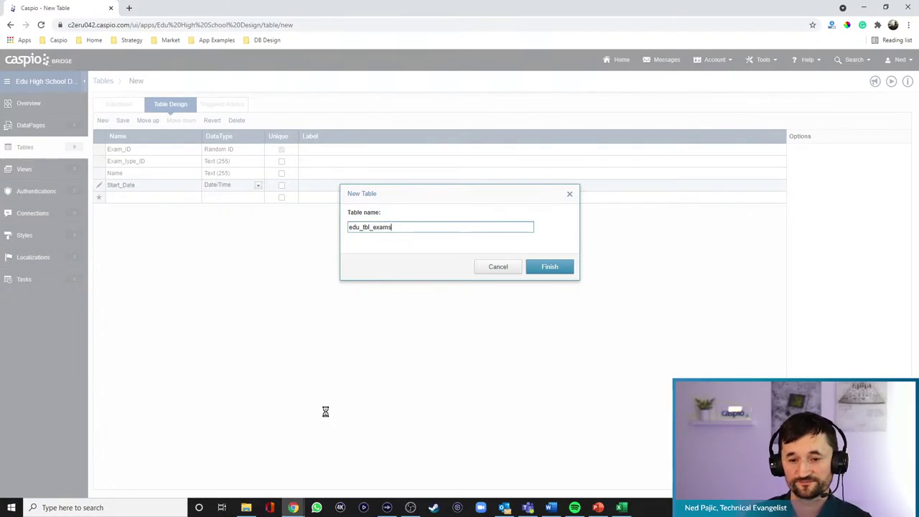
{"action": "key", "text": "Return"}
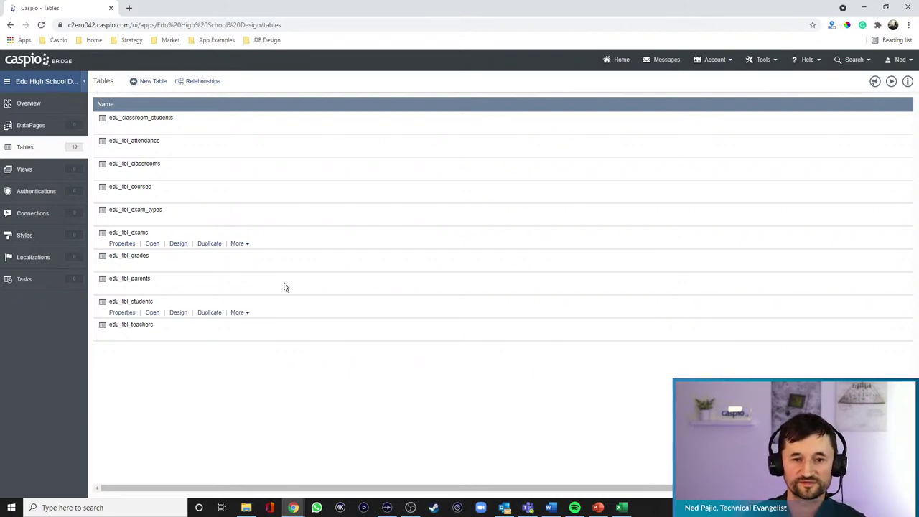
- Start a new table with an Exam_Result_ID field of data type Random ID
{"action": "left_click", "coordinate": [152, 80]}
{"action": "left_click", "coordinate": [151, 149]}
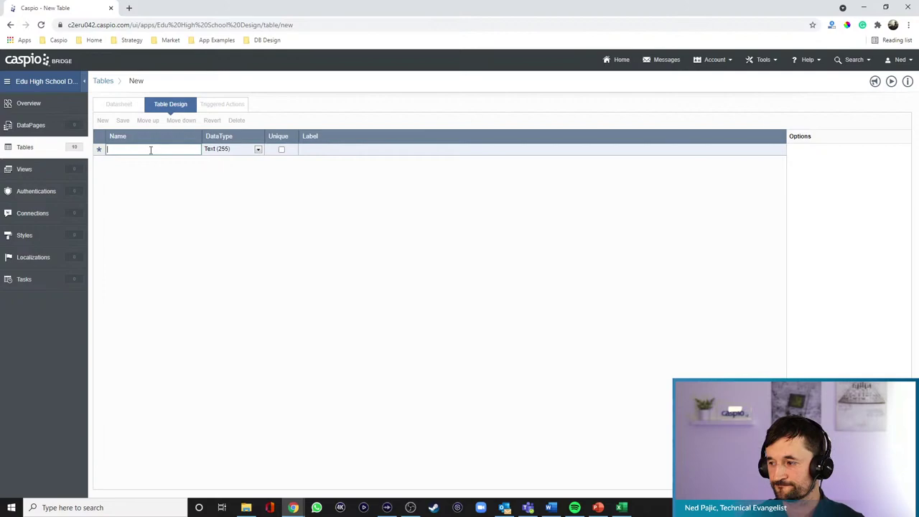
{"action": "type", "text": "Exam_Resu"}
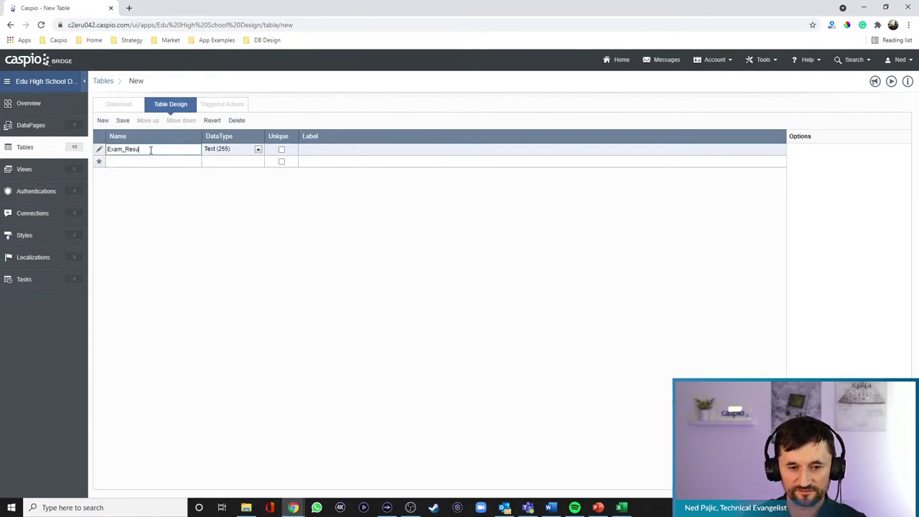
{"action": "type", "text": "lt_ID"}
{"action": "left_click", "coordinate": [228, 150]}
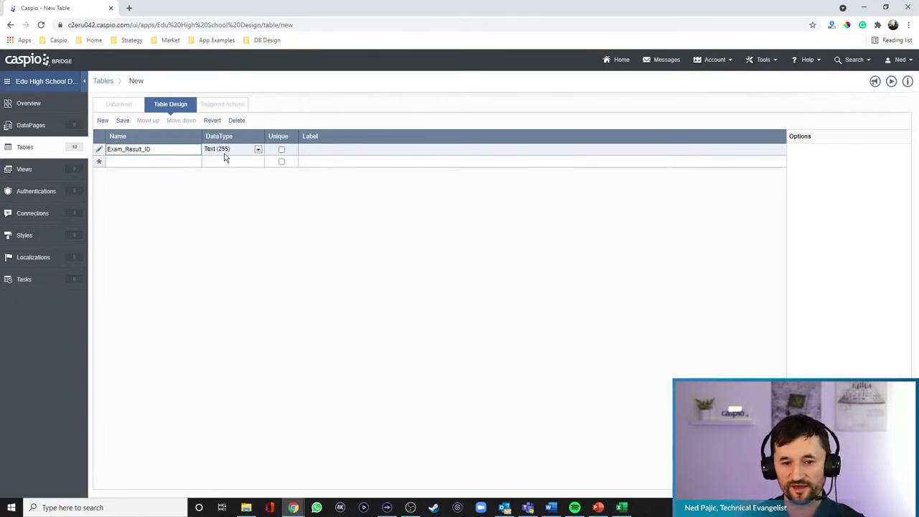
{"action": "left_click", "coordinate": [230, 303]}
- Add Student_ID and Exam_ID fields of type Text (255) below Exam_Result_ID
{"action": "left_click", "coordinate": [136, 161]}
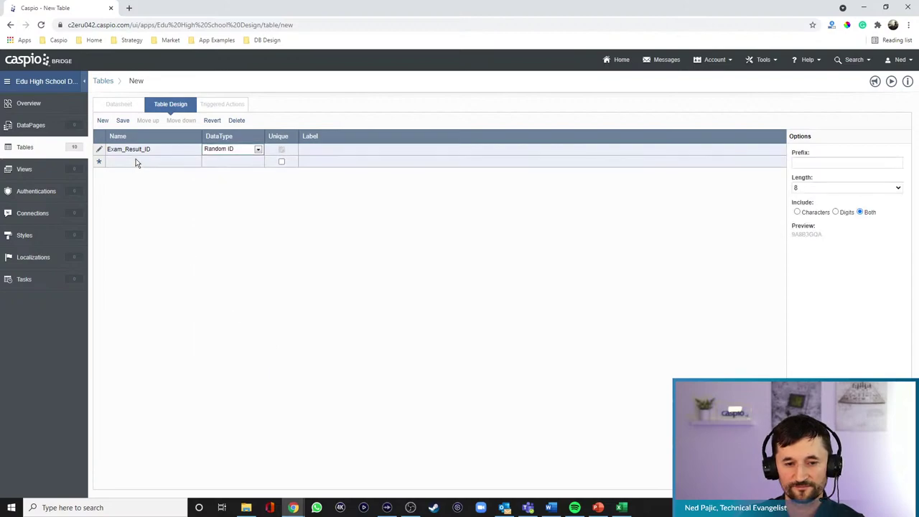
{"action": "type", "text": "Student_ID"}
{"action": "key", "text": "Tab"}
{"action": "key", "text": "Tab"}
{"action": "key", "text": "Tab"}
{"action": "key", "text": "Tab"}
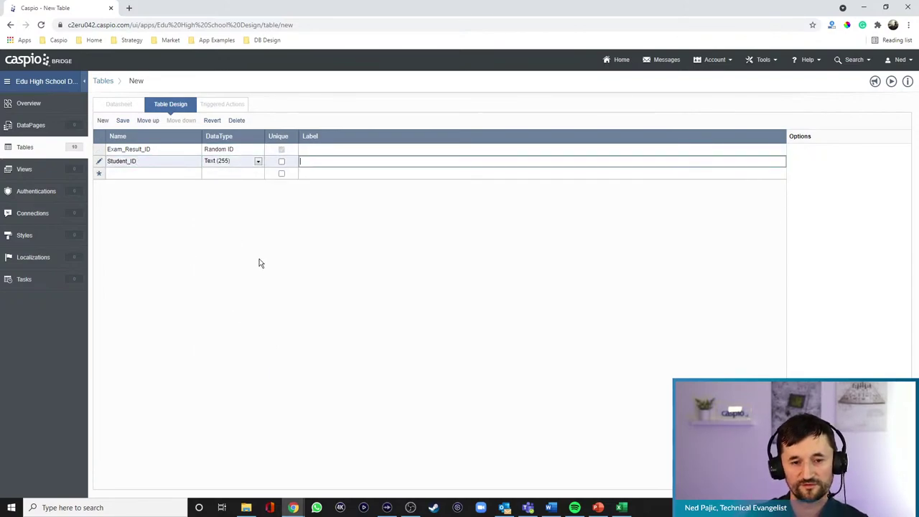
{"action": "type", "text": "Exam_ID"}
{"action": "key", "text": "Tab"}
{"action": "key", "text": "Tab"}
{"action": "key", "text": "Tab"}
{"action": "key", "text": "Tab"}
- Add Course_ID and Marks fields of type Text (255) to the exam results table
{"action": "type", "text": "Course_ID"}
{"action": "key", "text": "Tab"}
{"action": "key", "text": "Tab"}
{"action": "key", "text": "Tab"}
{"action": "key", "text": "Tab"}
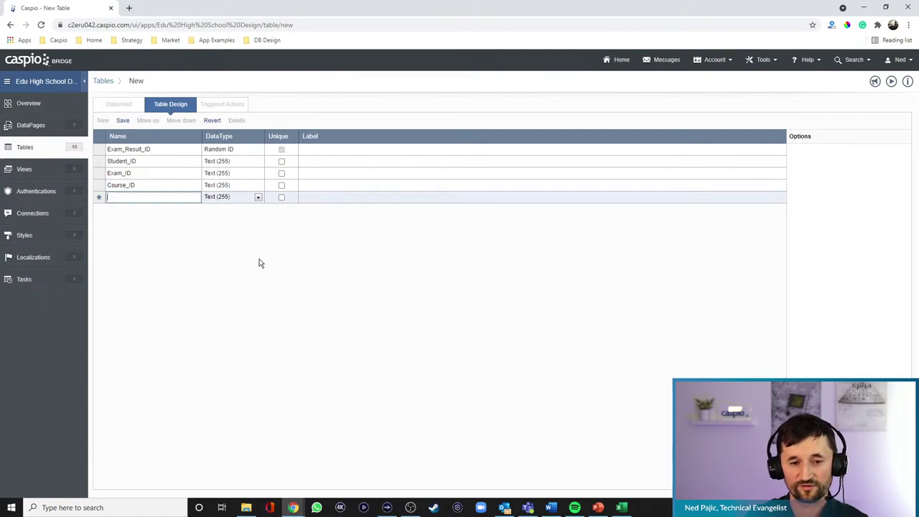
{"action": "type", "text": "Marks"}
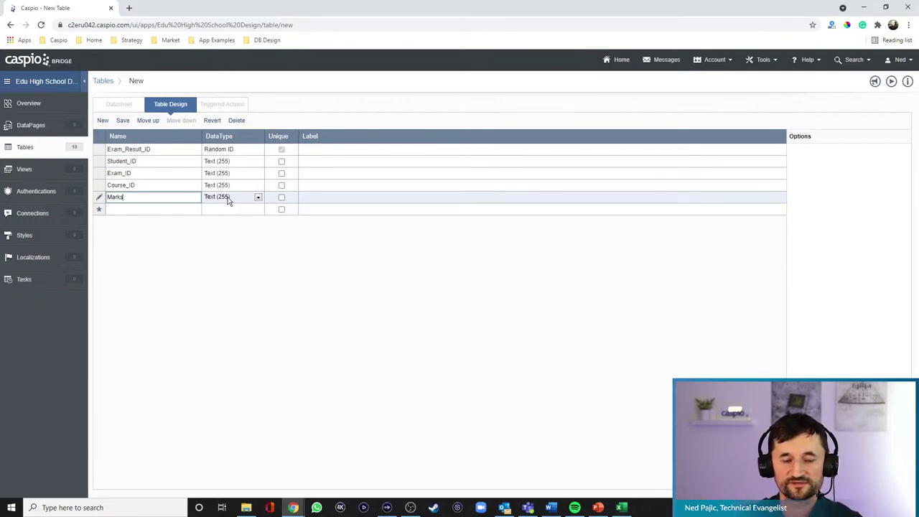
- Save the exam results table as edu_tbl_exam_results
{"action": "left_click", "coordinate": [123, 120]}
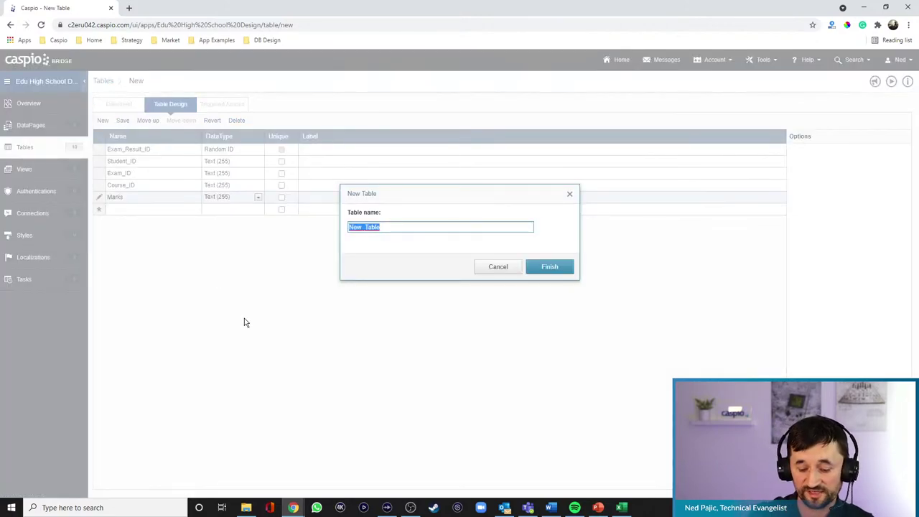
{"action": "type", "text": "edu_tbl_ex"}
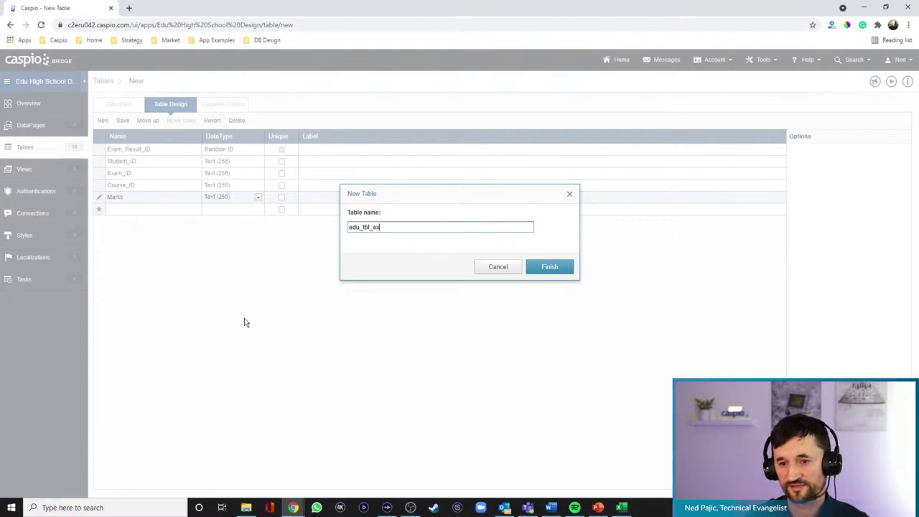
{"action": "type", "text": "am_results"}
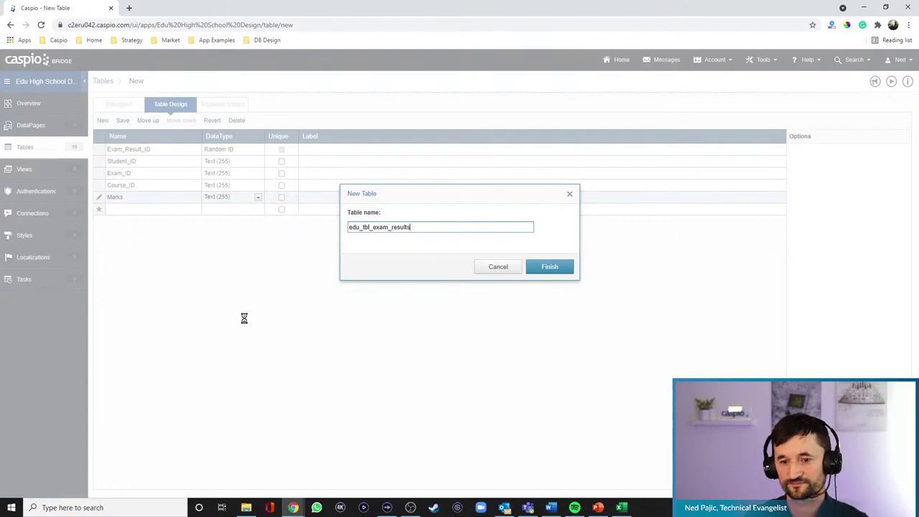
{"action": "key", "text": "Return"}
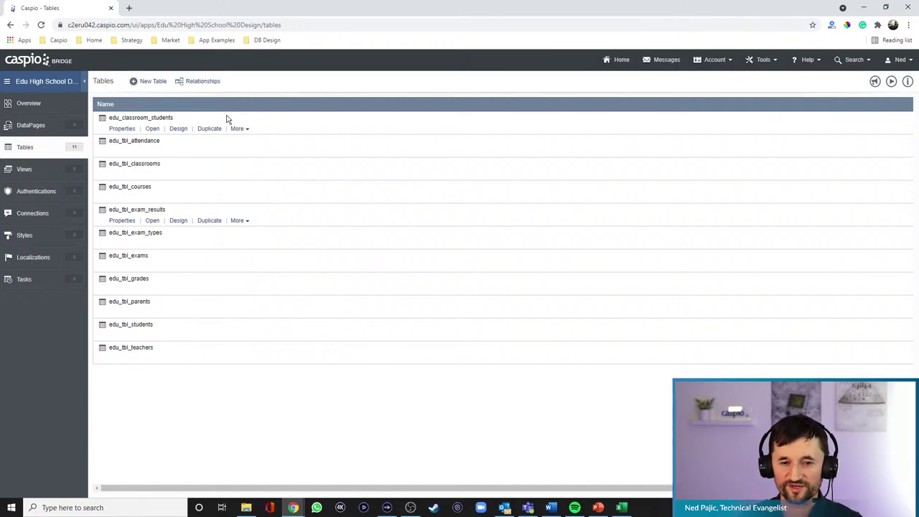
- Open the table relationships limited to this app and add edu_tbl_parents, edu_tbl_students and edu_tbl_teachers to the diagram
{"action": "left_click", "coordinate": [209, 82]}
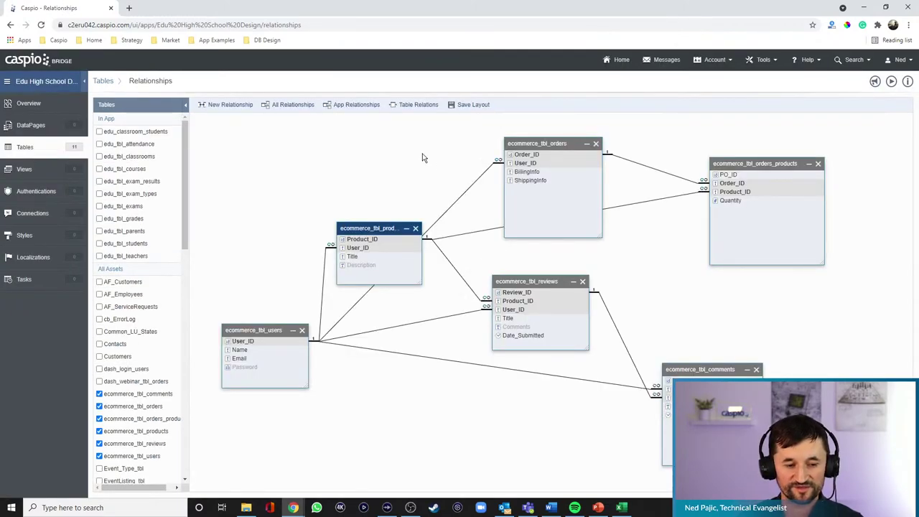
{"action": "left_click", "coordinate": [359, 105]}
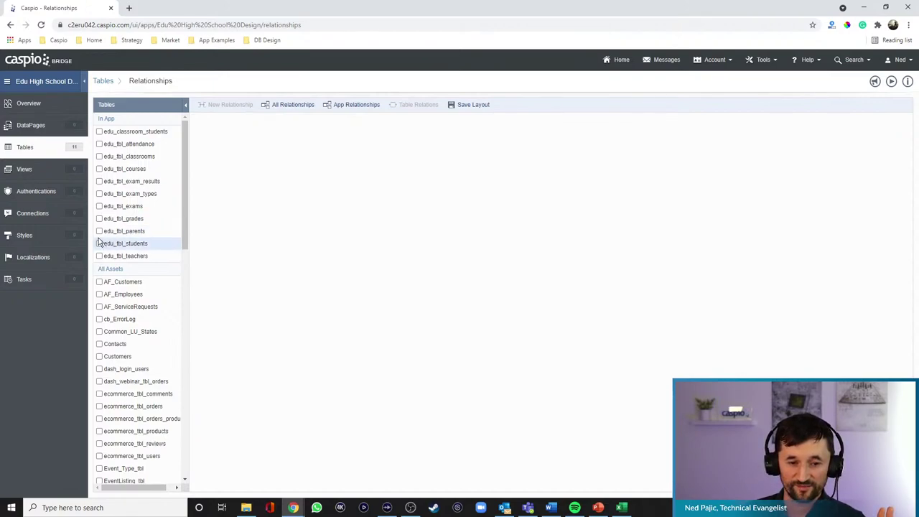
{"action": "left_click", "coordinate": [122, 231]}
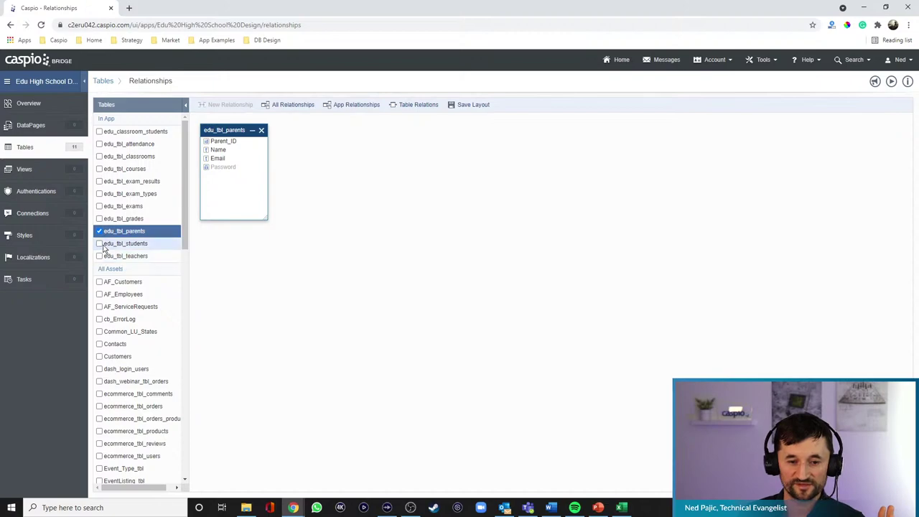
{"action": "left_click", "coordinate": [104, 244]}
{"action": "left_click", "coordinate": [104, 256]}
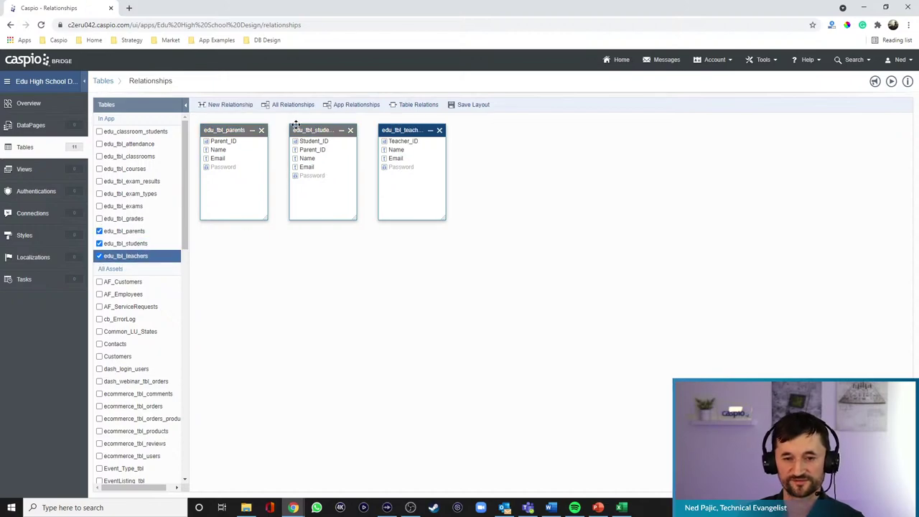
- Stack the parents, students and teachers tables in one column, widen the parents box slightly, and shorten the students and teachers boxes
{"action": "left_click_drag", "start_coordinate": [267, 219], "coordinate": [275, 225]}
{"action": "left_click_drag", "start_coordinate": [328, 130], "coordinate": [242, 245]}
{"action": "left_click_drag", "start_coordinate": [272, 333], "coordinate": [279, 347]}
{"action": "left_click_drag", "start_coordinate": [405, 130], "coordinate": [232, 361]}
{"action": "left_click_drag", "start_coordinate": [274, 451], "coordinate": [281, 445]}
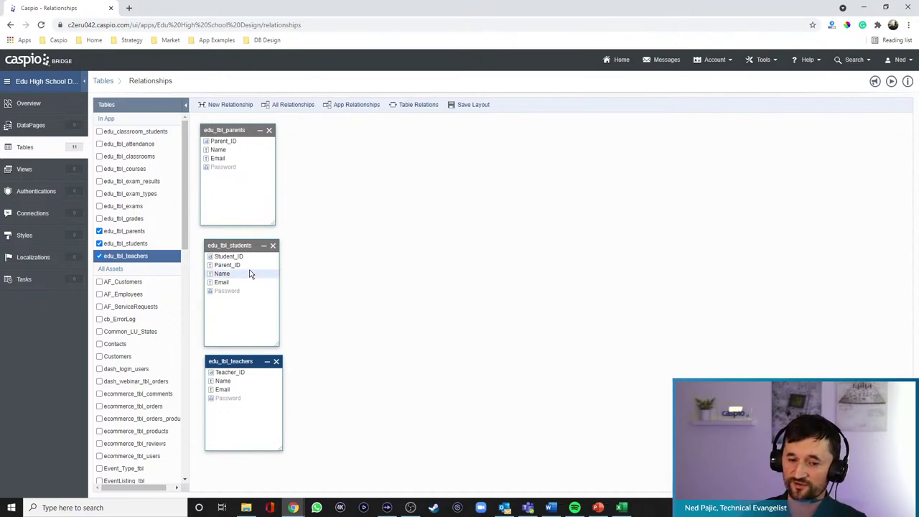
{"action": "left_click_drag", "start_coordinate": [276, 341], "coordinate": [273, 302]}
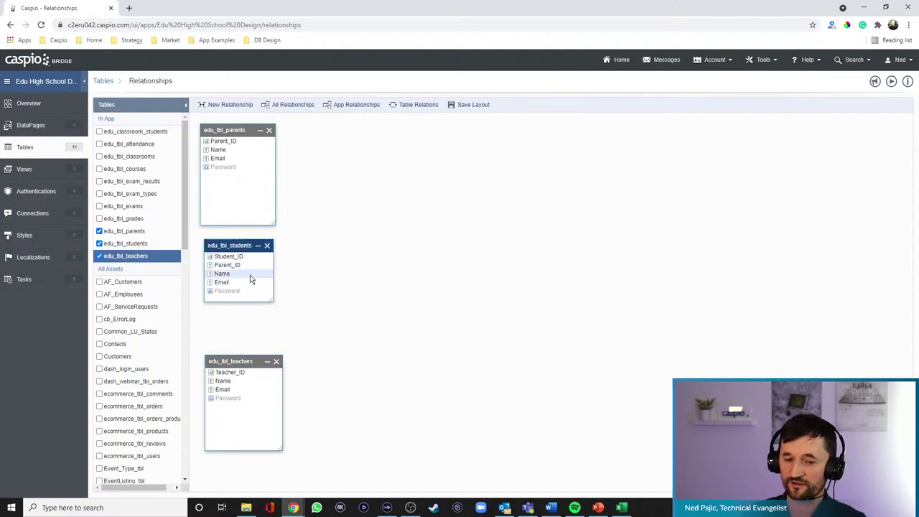
{"action": "left_click_drag", "start_coordinate": [282, 450], "coordinate": [273, 416]}
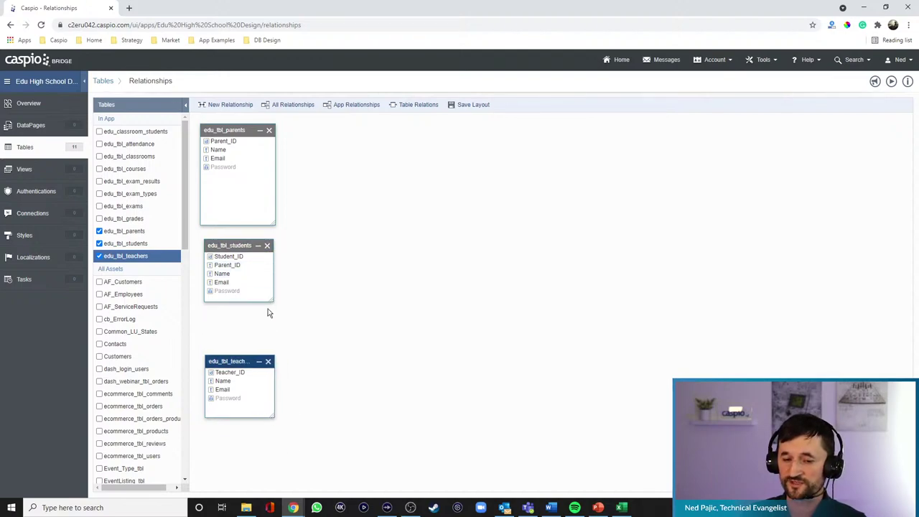
- Add edu_tbl_attendance to the diagram beside edu_tbl_students and relate Student_ID in students to Student_ID in attendance
{"action": "left_click_drag", "start_coordinate": [274, 223], "coordinate": [244, 168]}
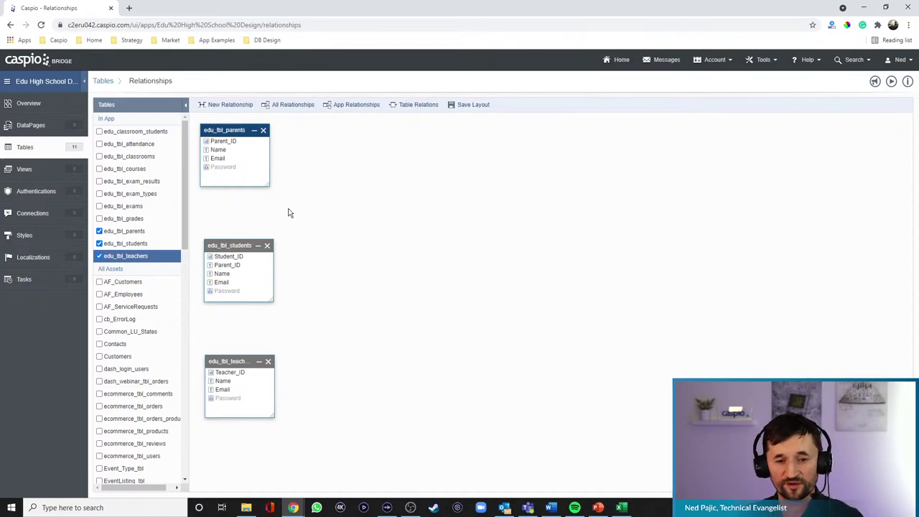
{"action": "left_click", "coordinate": [99, 143]}
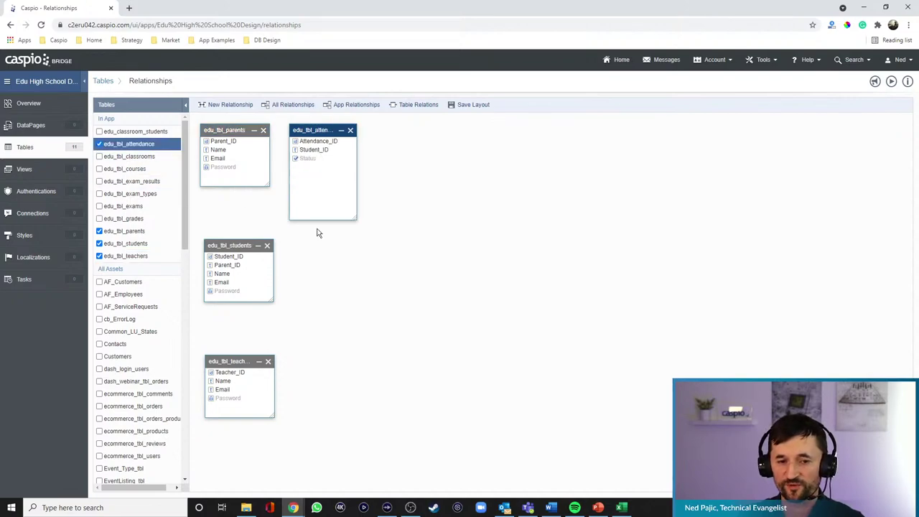
{"action": "left_click_drag", "start_coordinate": [325, 130], "coordinate": [565, 240]}
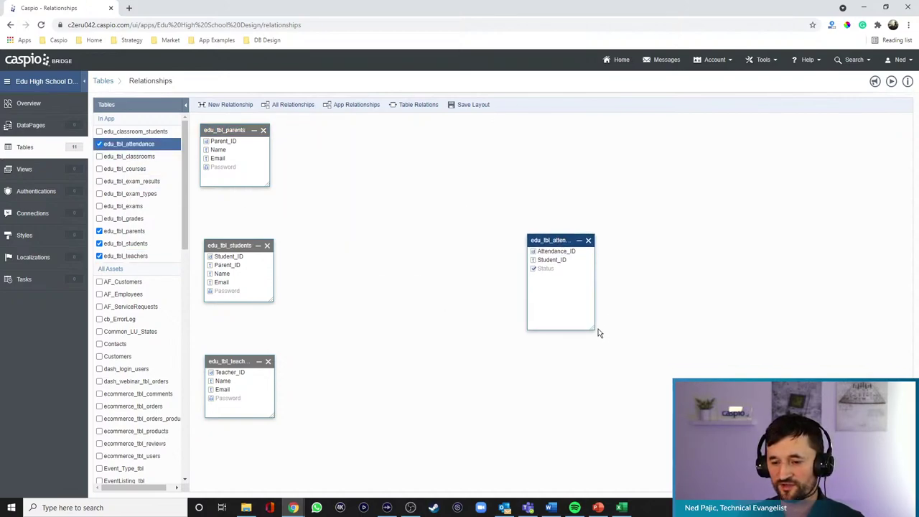
{"action": "left_click_drag", "start_coordinate": [597, 324], "coordinate": [614, 313]}
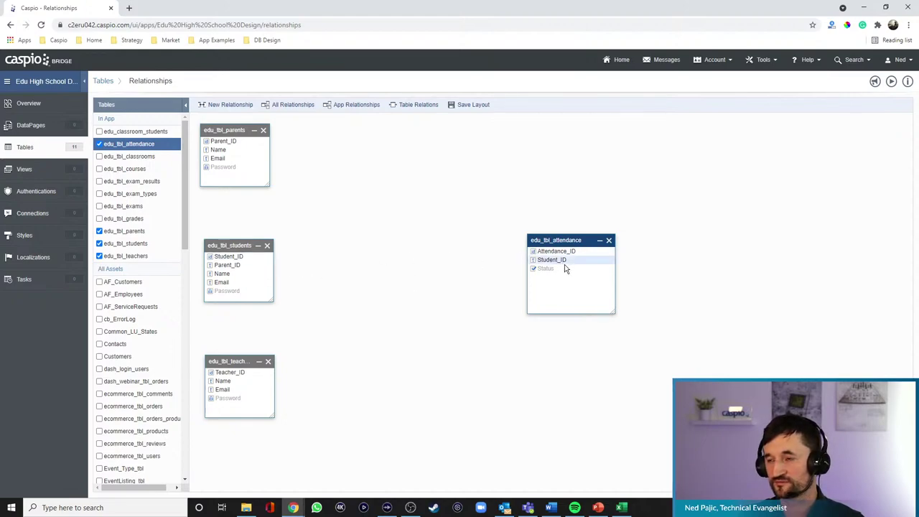
{"action": "left_click_drag", "start_coordinate": [263, 256], "coordinate": [535, 266]}
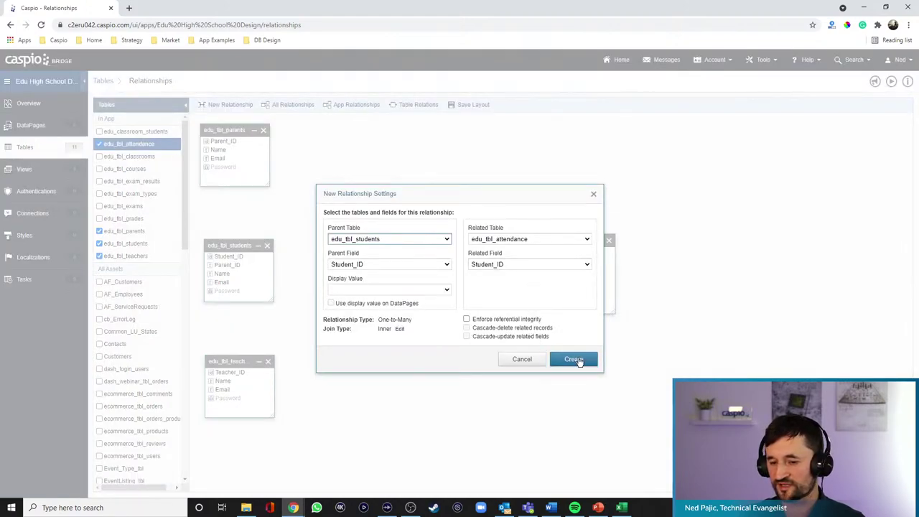
{"action": "left_click", "coordinate": [574, 359]}
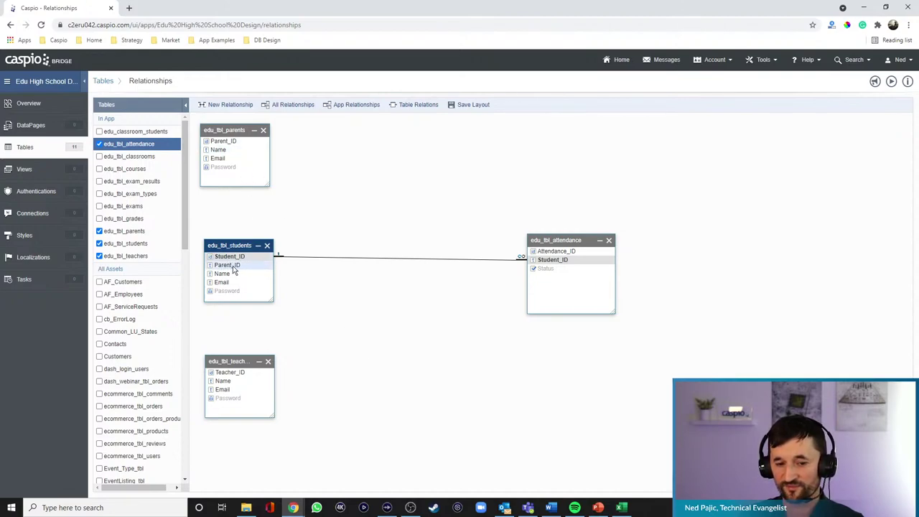
- Relate edu_tbl_parents to edu_tbl_students through Parent_ID, and offset the students table from the parents table so the connector has space
{"action": "left_click_drag", "start_coordinate": [247, 142], "coordinate": [249, 267]}
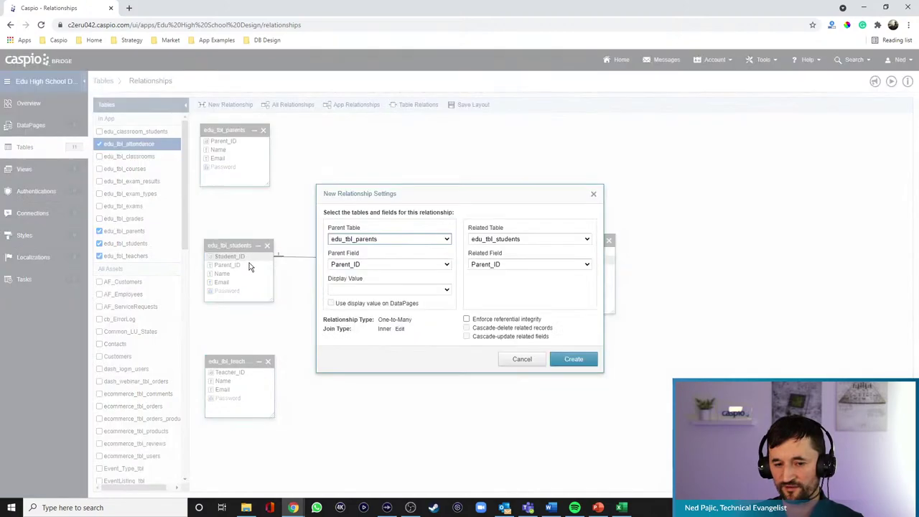
{"action": "left_click", "coordinate": [572, 359]}
{"action": "left_click_drag", "start_coordinate": [239, 246], "coordinate": [322, 237]}
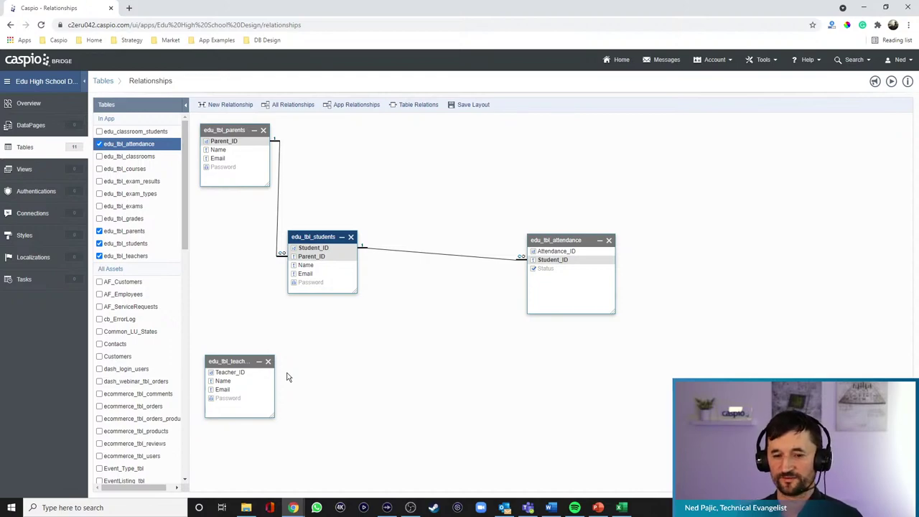
{"action": "left_click_drag", "start_coordinate": [311, 235], "coordinate": [327, 234]}
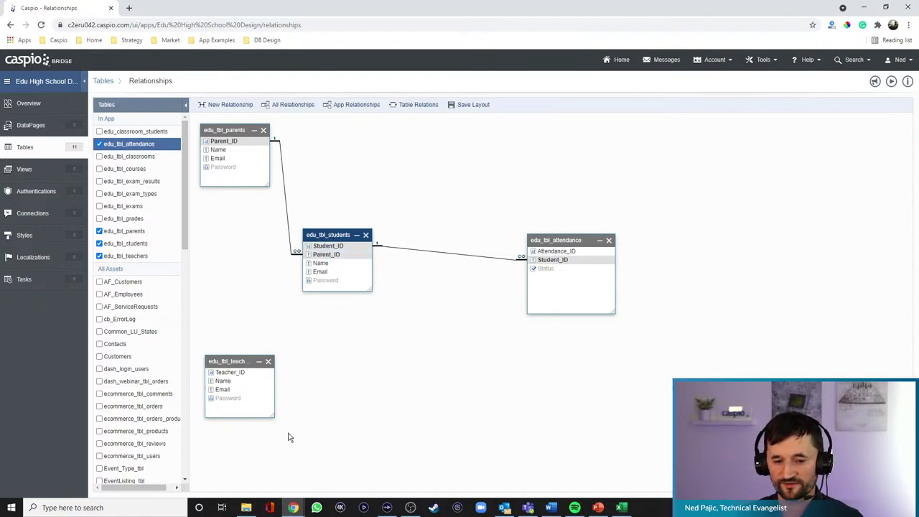
{"action": "left_click_drag", "start_coordinate": [272, 414], "coordinate": [284, 415]}
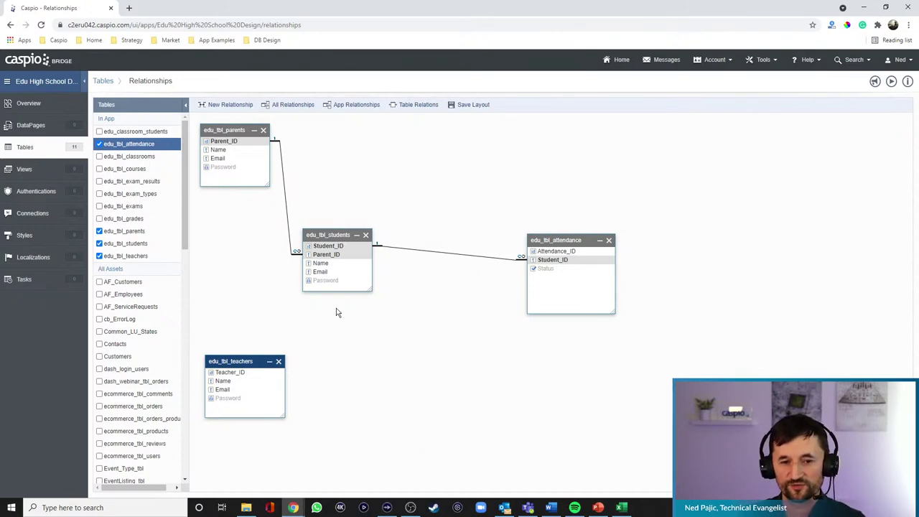
- Add edu_tbl_classrooms beside edu_tbl_teachers and relate Teacher_ID in teachers to Teacher_ID in classrooms
{"action": "left_click", "coordinate": [100, 157]}
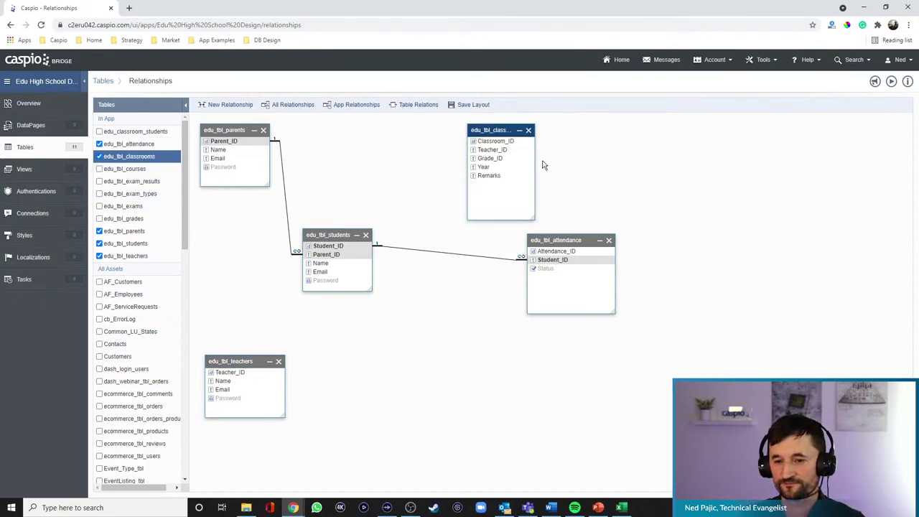
{"action": "left_click_drag", "start_coordinate": [533, 218], "coordinate": [574, 207]}
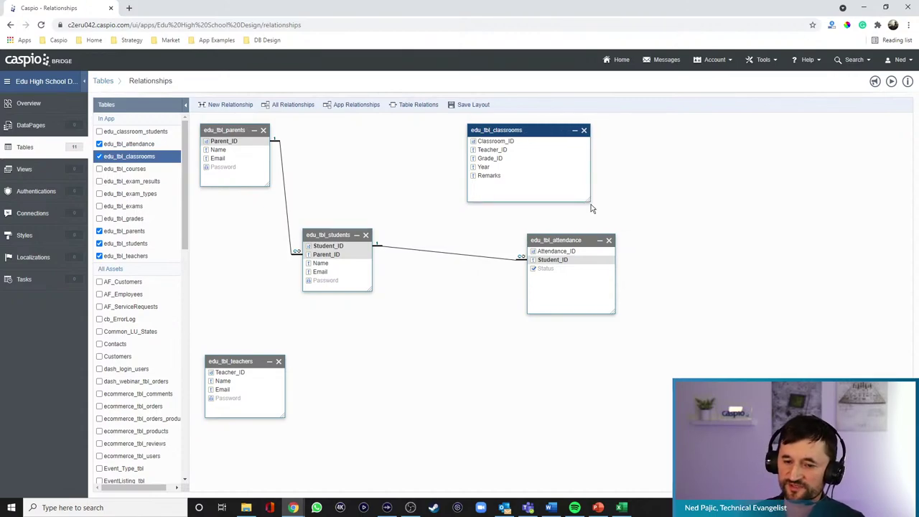
{"action": "left_click_drag", "start_coordinate": [544, 133], "coordinate": [473, 360]}
{"action": "left_click_drag", "start_coordinate": [569, 239], "coordinate": [541, 147]}
{"action": "left_click_drag", "start_coordinate": [517, 424], "coordinate": [481, 425]}
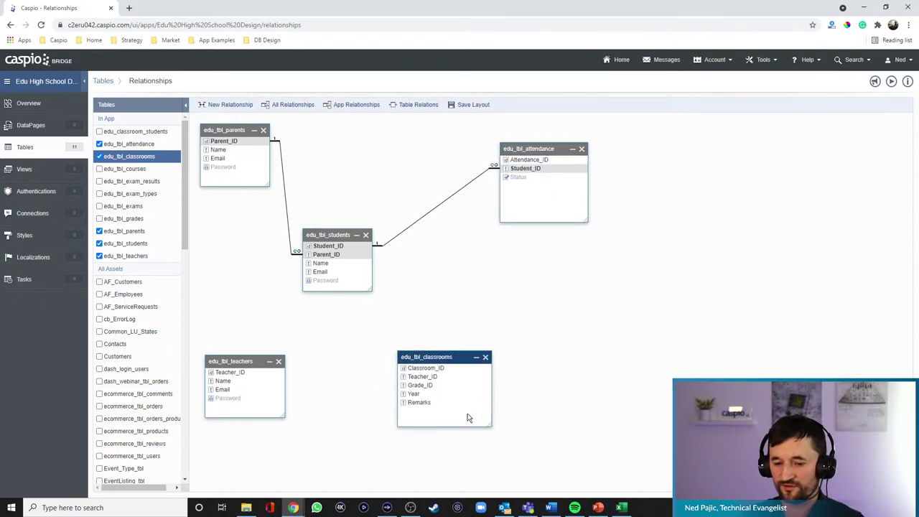
{"action": "left_click_drag", "start_coordinate": [270, 374], "coordinate": [464, 355]}
{"action": "left_click", "coordinate": [573, 359]}
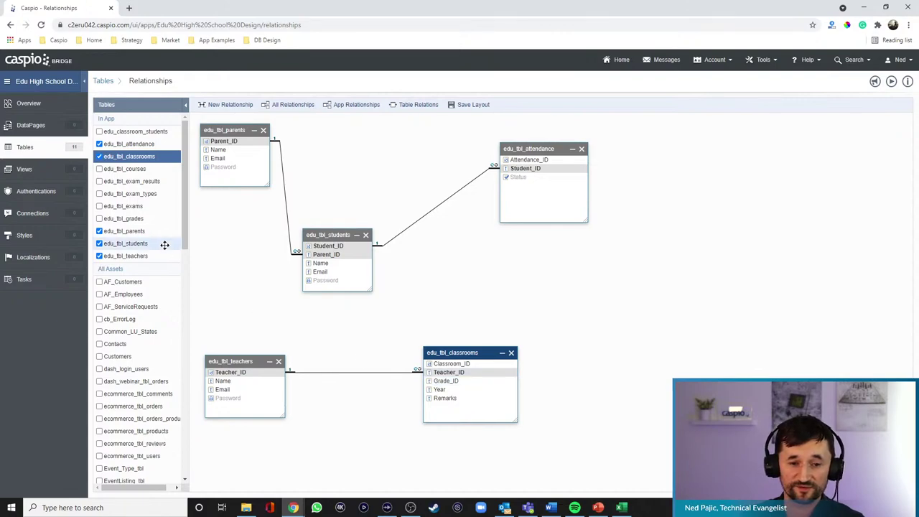
- Add edu_tbl_grades beside edu_tbl_classrooms and relate the two tables through Grade_ID, with grades as the parent
{"action": "left_click", "coordinate": [99, 218]}
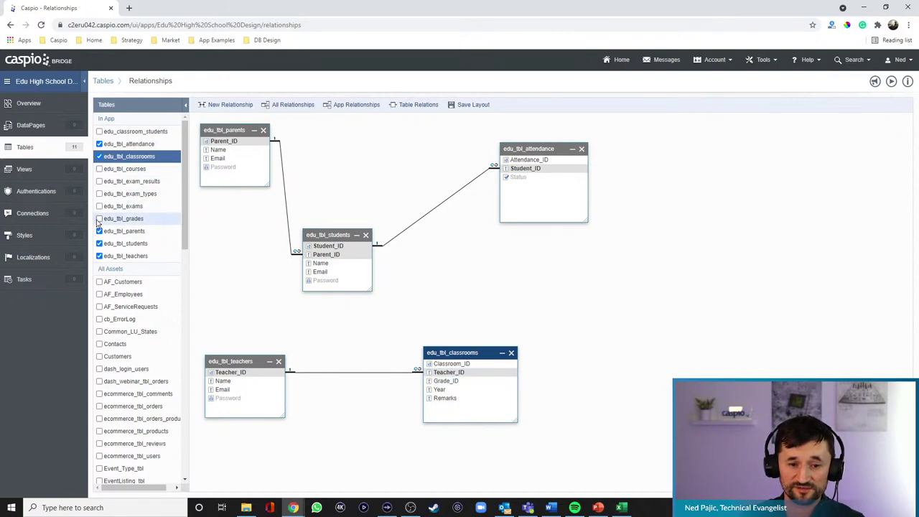
{"action": "left_click_drag", "start_coordinate": [667, 130], "coordinate": [501, 381]}
{"action": "left_click", "coordinate": [572, 358]}
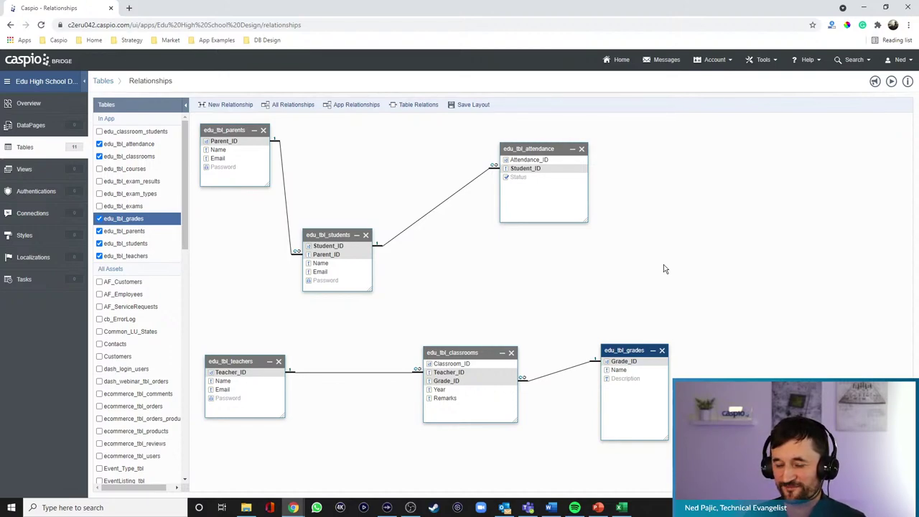
- Add edu_tbl_courses to the diagram and place it beside edu_tbl_grades
{"action": "left_click", "coordinate": [99, 169]}
{"action": "left_click_drag", "start_coordinate": [697, 140], "coordinate": [745, 350]}
{"action": "left_click_drag", "start_coordinate": [629, 351], "coordinate": [738, 339]}
{"action": "left_click", "coordinate": [573, 359]}
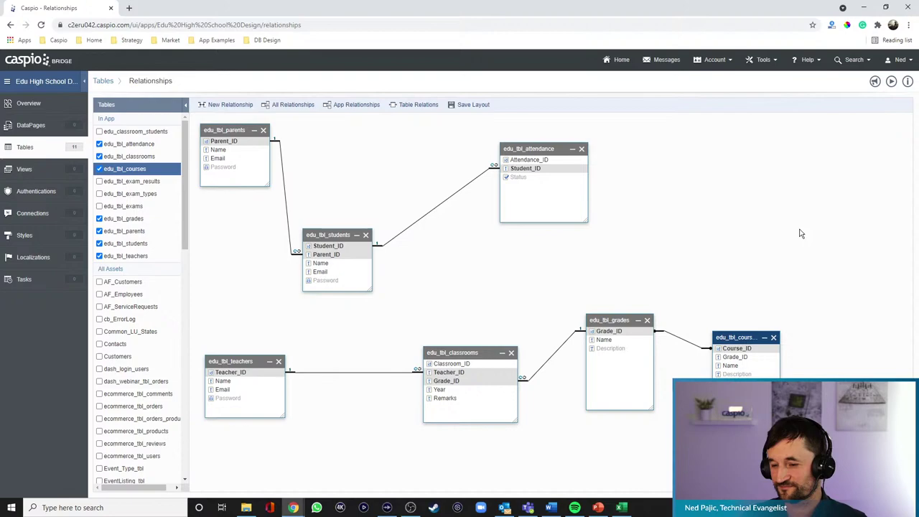
{"action": "left_click", "coordinate": [707, 350]}
{"action": "left_click", "coordinate": [715, 366]}
{"action": "left_click", "coordinate": [550, 248]}
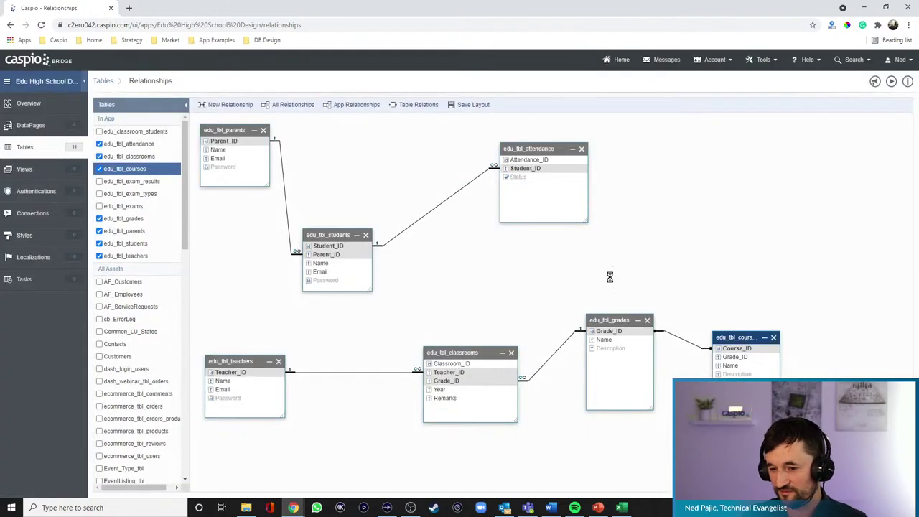
- Relate Grade_ID in edu_tbl_grades to Grade_ID in edu_tbl_courses
{"action": "left_click_drag", "start_coordinate": [719, 365], "coordinate": [724, 357]}
{"action": "left_click", "coordinate": [572, 359]}
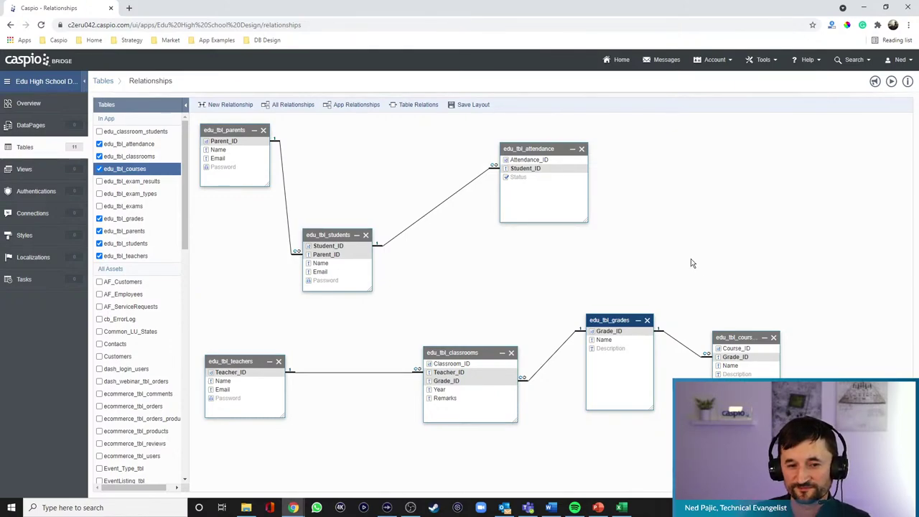
- Add edu_classroom_students to the diagram between students and grades, and relate it to edu_tbl_students through Student_ID
{"action": "left_click", "coordinate": [99, 133]}
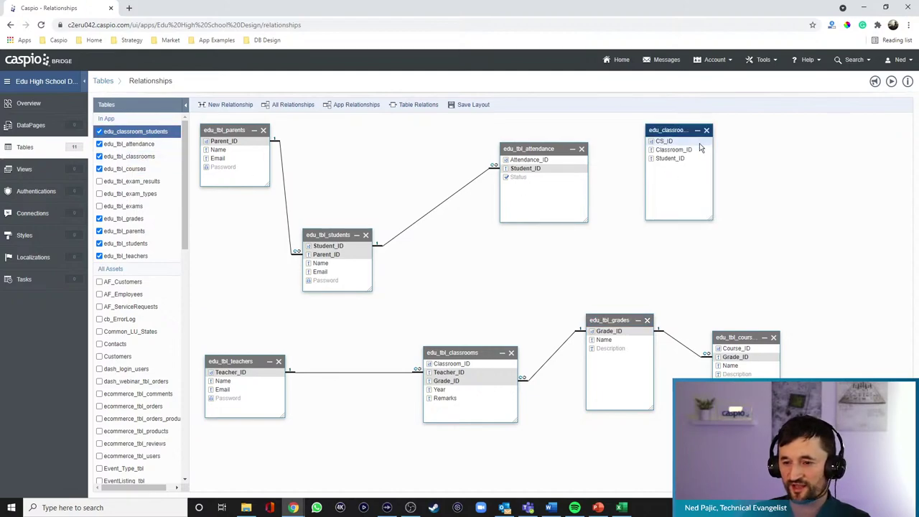
{"action": "left_click_drag", "start_coordinate": [709, 222], "coordinate": [754, 185]}
{"action": "left_click_drag", "start_coordinate": [708, 130], "coordinate": [484, 252]}
{"action": "left_click_drag", "start_coordinate": [366, 248], "coordinate": [434, 286]}
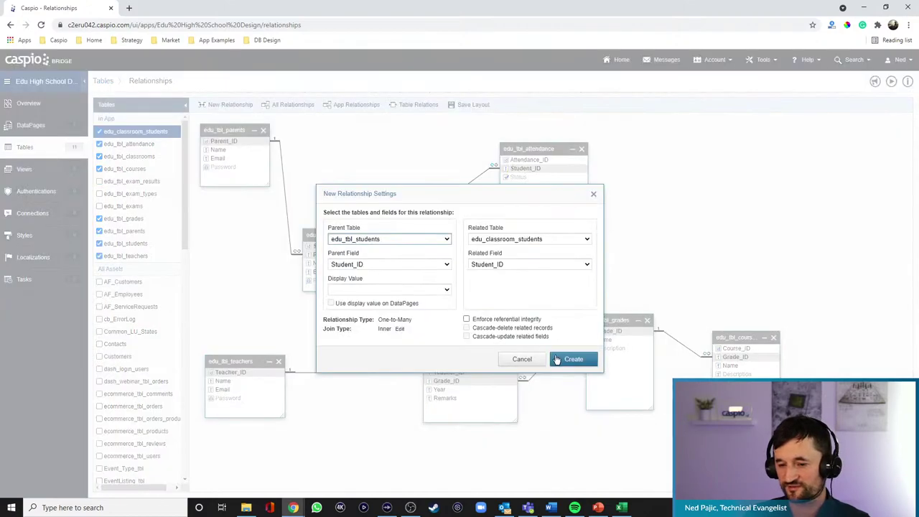
{"action": "left_click", "coordinate": [566, 358]}
- Reposition edu_classroom_students above edu_tbl_grades and relate Classroom_ID in edu_tbl_classrooms to its Classroom_ID
{"action": "left_click_drag", "start_coordinate": [483, 252], "coordinate": [499, 251]}
{"action": "left_click_drag", "start_coordinate": [459, 361], "coordinate": [650, 232]}
{"action": "left_click", "coordinate": [573, 359]}
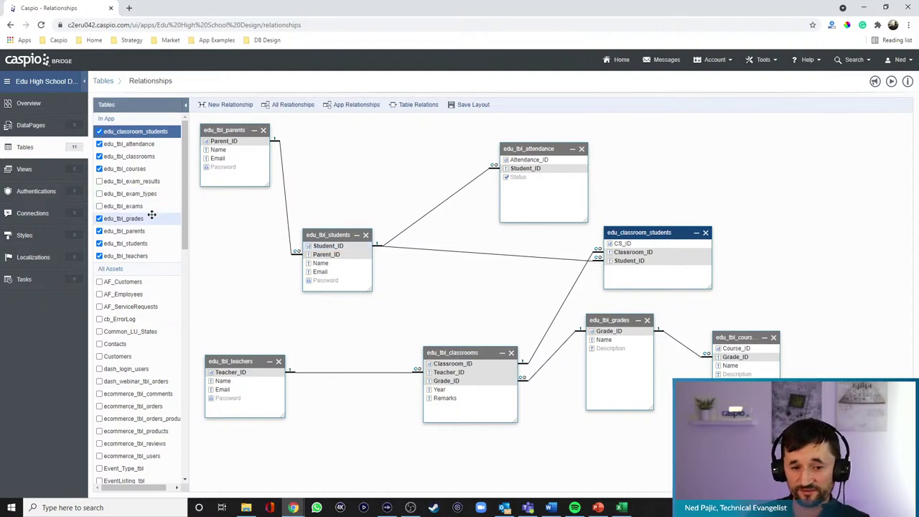
- Add edu_tbl_exam_types and edu_tbl_exams to the diagram, with exams below exam types, and size both boxes to fit
{"action": "left_click", "coordinate": [100, 194]}
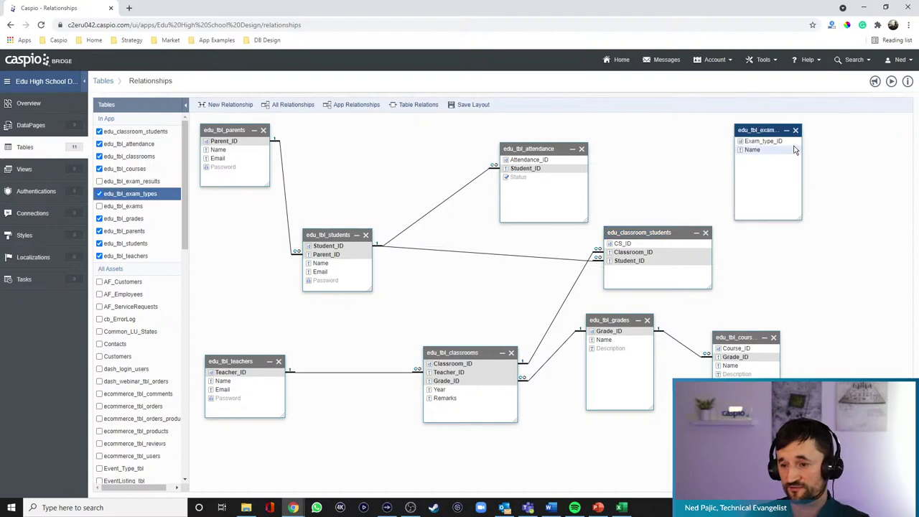
{"action": "left_click_drag", "start_coordinate": [774, 124], "coordinate": [767, 123]}
{"action": "left_click_drag", "start_coordinate": [801, 219], "coordinate": [820, 183]}
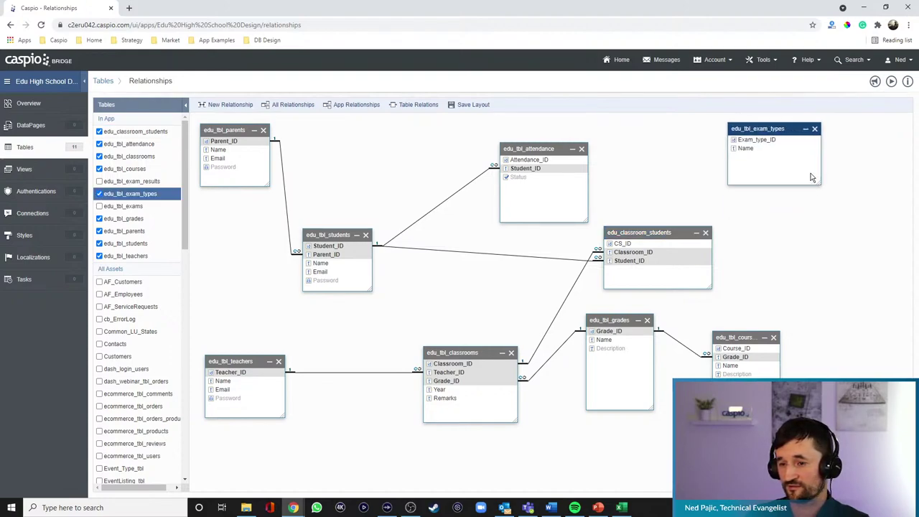
{"action": "left_click", "coordinate": [100, 206]}
{"action": "left_click_drag", "start_coordinate": [225, 246], "coordinate": [834, 221]}
{"action": "left_click_drag", "start_coordinate": [876, 318], "coordinate": [887, 279]}
- Place edu_tbl_exam_types and edu_tbl_exams side by side and relate them through Exam_type_ID, with exam types as the parent
{"action": "left_click_drag", "start_coordinate": [811, 144], "coordinate": [832, 242]}
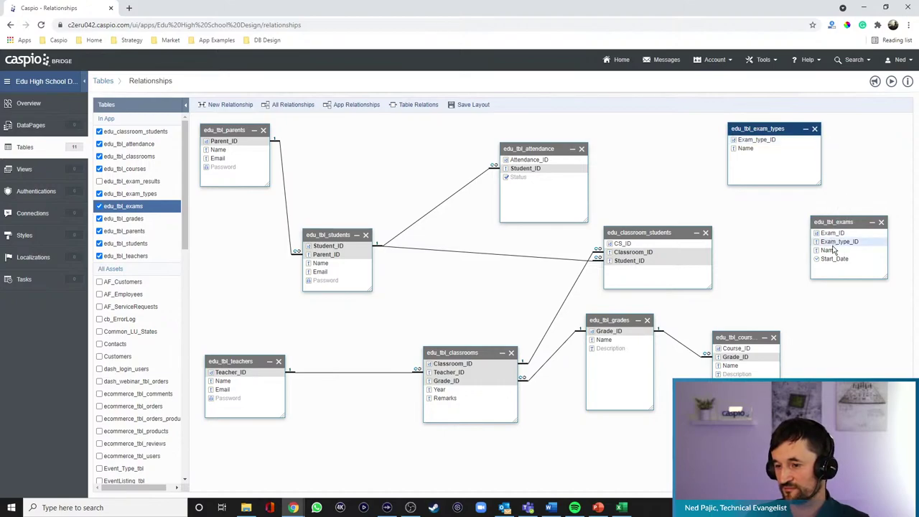
{"action": "left_click_drag", "start_coordinate": [777, 126], "coordinate": [810, 162]}
{"action": "left_click_drag", "start_coordinate": [720, 152], "coordinate": [813, 185]}
{"action": "left_click", "coordinate": [573, 359]}
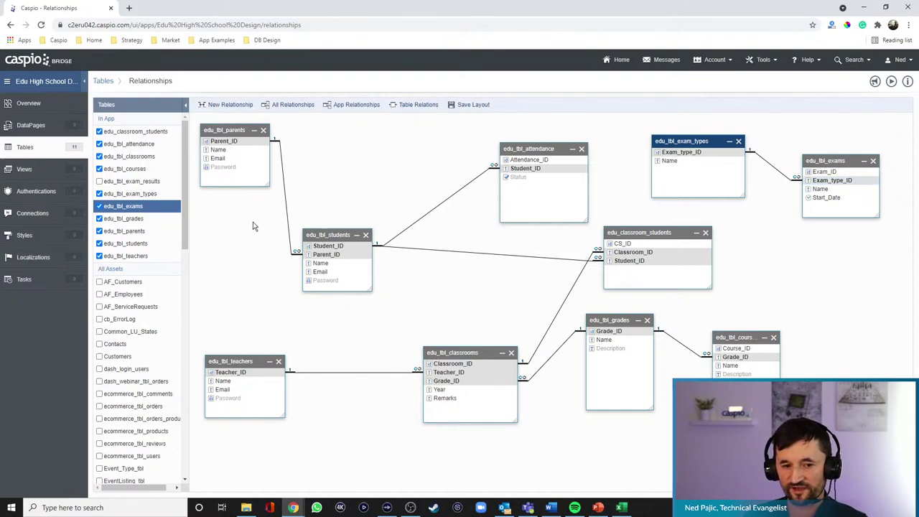
- Add edu_tbl_exam_results to the diagram below edu_tbl_exams and widen its box to show the full table name
{"action": "left_click", "coordinate": [105, 183]}
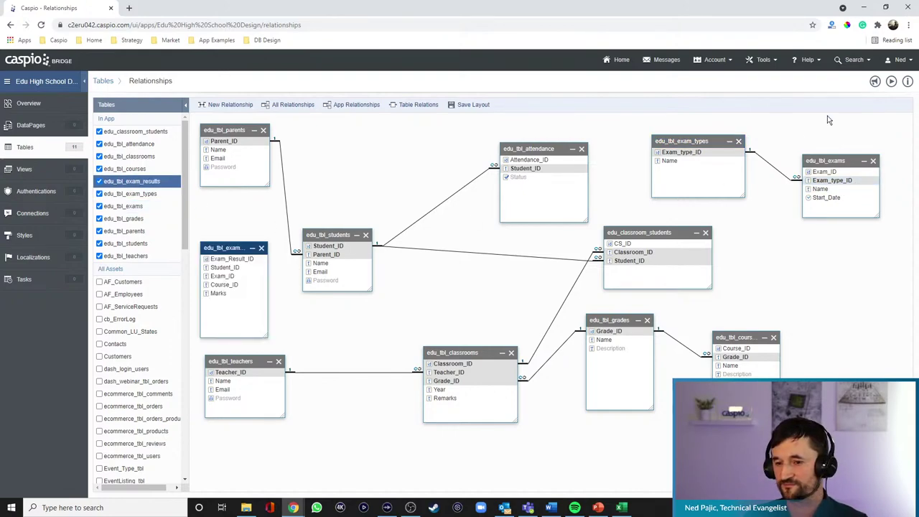
{"action": "left_click_drag", "start_coordinate": [230, 248], "coordinate": [833, 249]}
{"action": "left_click_drag", "start_coordinate": [871, 338], "coordinate": [905, 331]}
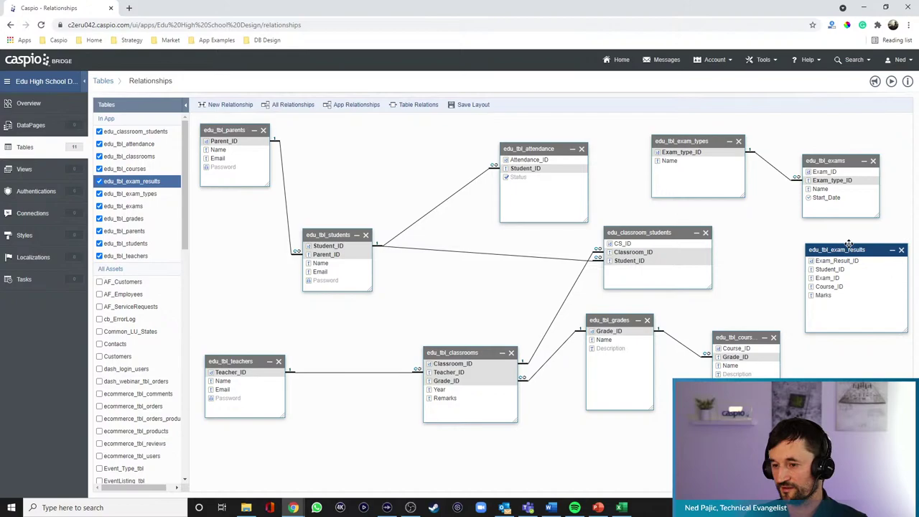
{"action": "left_click_drag", "start_coordinate": [846, 250], "coordinate": [841, 257]}
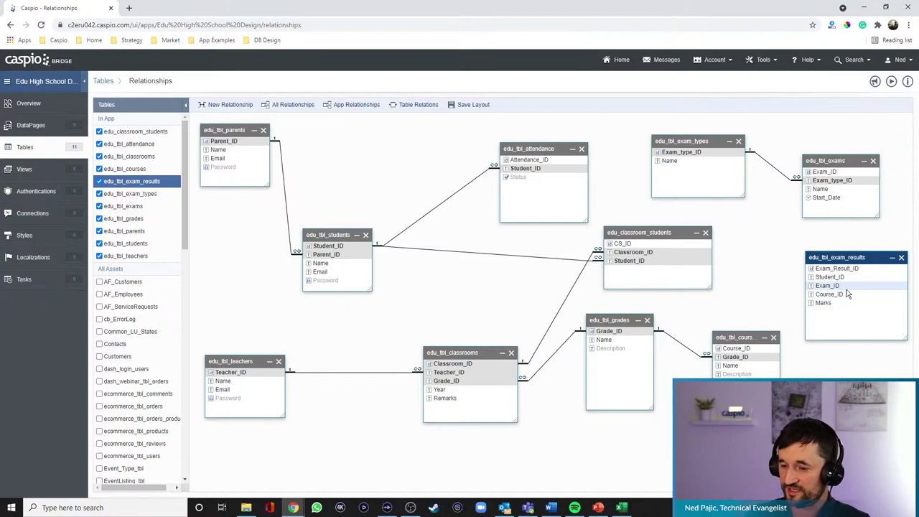
- Relate edu_tbl_exam_results to students through Student_ID, to exams through Exam_ID and to courses through Course_ID
{"action": "left_click_drag", "start_coordinate": [362, 246], "coordinate": [814, 280]}
{"action": "left_click", "coordinate": [583, 357]}
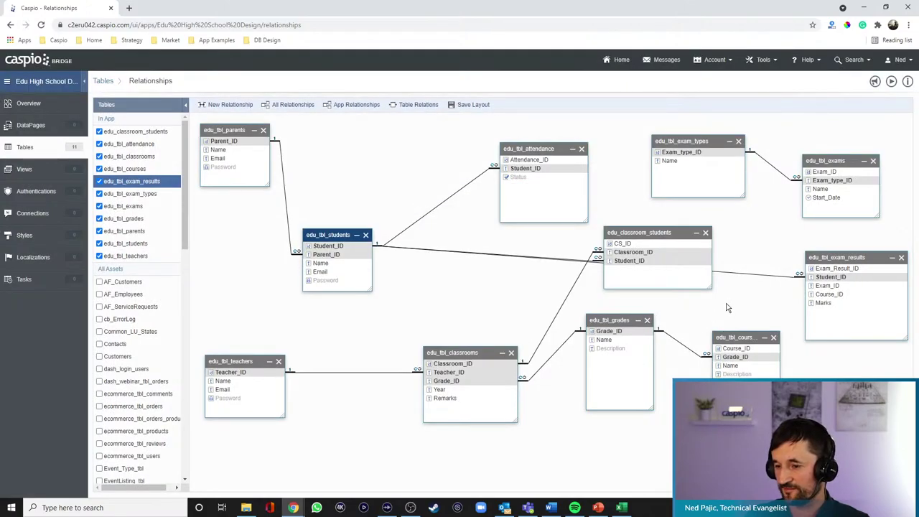
{"action": "left_click_drag", "start_coordinate": [825, 172], "coordinate": [834, 287]}
{"action": "left_click", "coordinate": [582, 358]}
{"action": "left_click_drag", "start_coordinate": [747, 349], "coordinate": [829, 294]}
{"action": "left_click", "coordinate": [567, 359]}
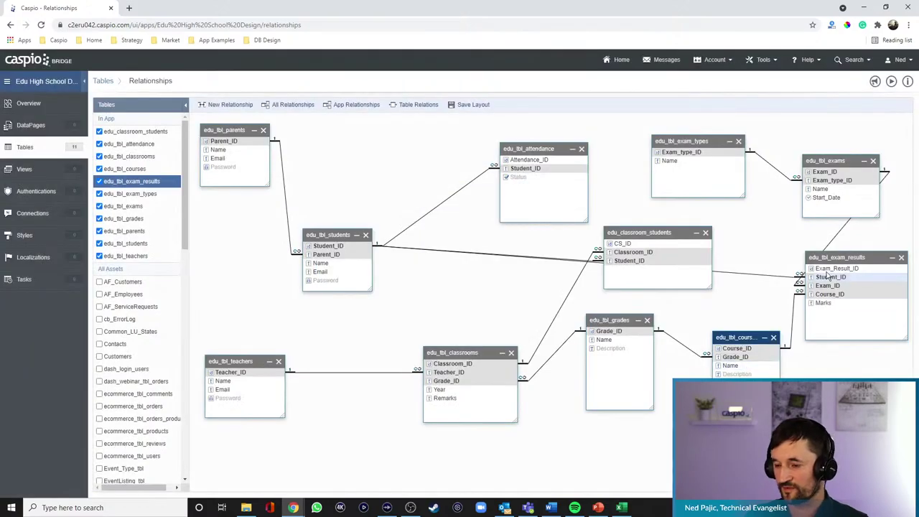
- Rearrange the table boxes, moving classroom_students between students and exam_results, classrooms nearer to teachers and the exam tables inward, to untangle the relationship lines
{"action": "left_click_drag", "start_coordinate": [677, 232], "coordinate": [541, 239]}
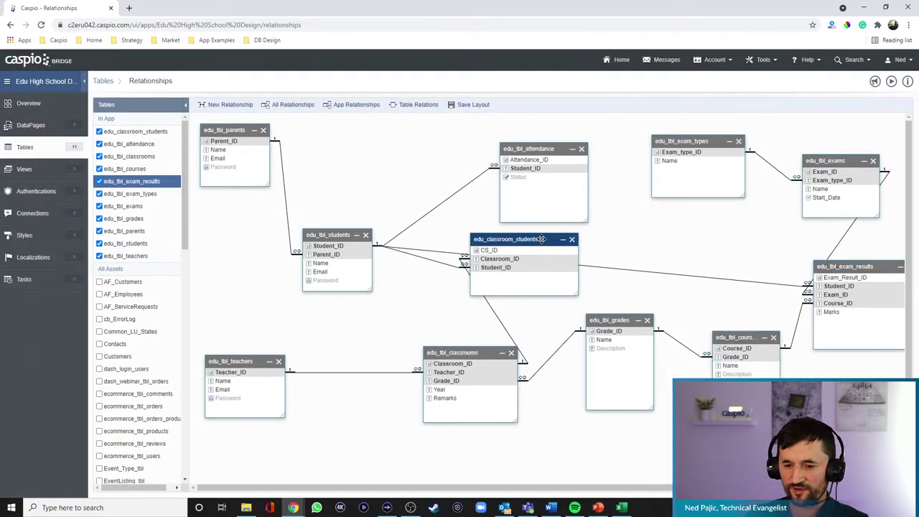
{"action": "left_click_drag", "start_coordinate": [700, 142], "coordinate": [649, 125]}
{"action": "left_click_drag", "start_coordinate": [824, 161], "coordinate": [752, 147]}
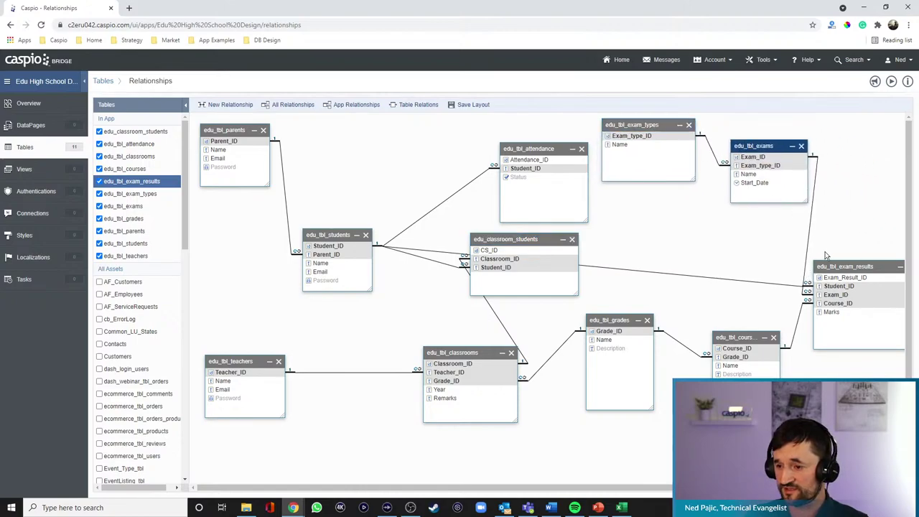
{"action": "left_click_drag", "start_coordinate": [834, 265], "coordinate": [802, 233]}
{"action": "left_click_drag", "start_coordinate": [747, 335], "coordinate": [711, 329]}
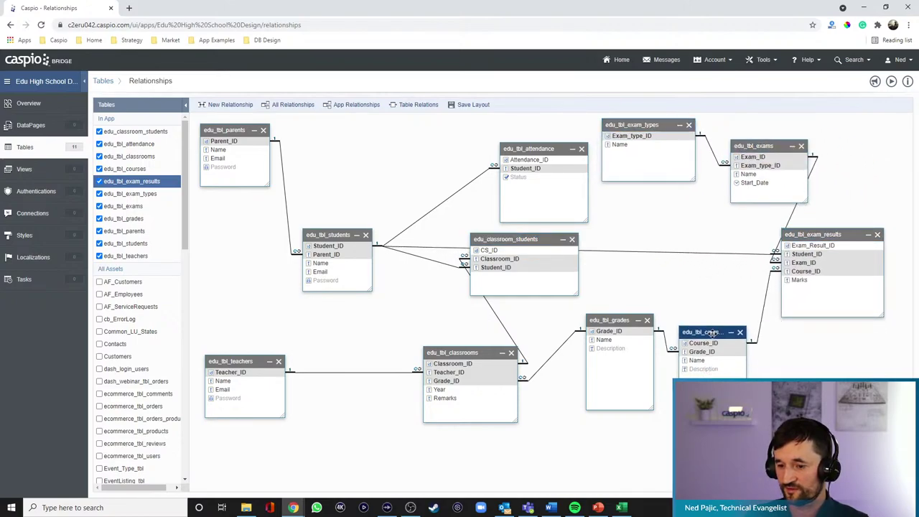
{"action": "left_click_drag", "start_coordinate": [615, 320], "coordinate": [582, 357]}
{"action": "left_click_drag", "start_coordinate": [479, 353], "coordinate": [385, 369]}
{"action": "left_click_drag", "start_coordinate": [339, 233], "coordinate": [324, 224]}
{"action": "left_click_drag", "start_coordinate": [524, 239], "coordinate": [497, 242]}
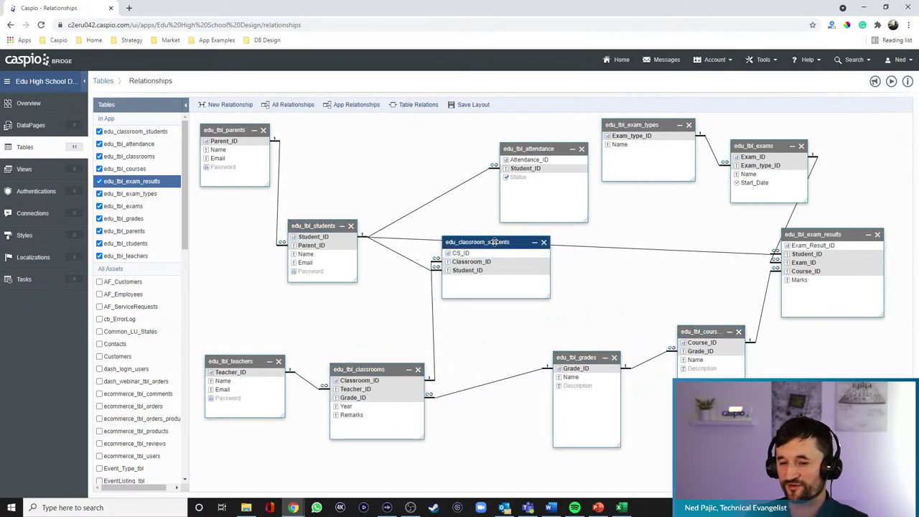
- Move edu_tbl_attendance above classroom_students, nudge exam_types and exams inward, shift exam_results outward and down, and save the diagram layout
{"action": "left_click_drag", "start_coordinate": [551, 148], "coordinate": [485, 129]}
{"action": "left_click_drag", "start_coordinate": [627, 126], "coordinate": [611, 131]}
{"action": "left_click_drag", "start_coordinate": [761, 146], "coordinate": [754, 139]}
{"action": "left_click_drag", "start_coordinate": [817, 235], "coordinate": [833, 249]}
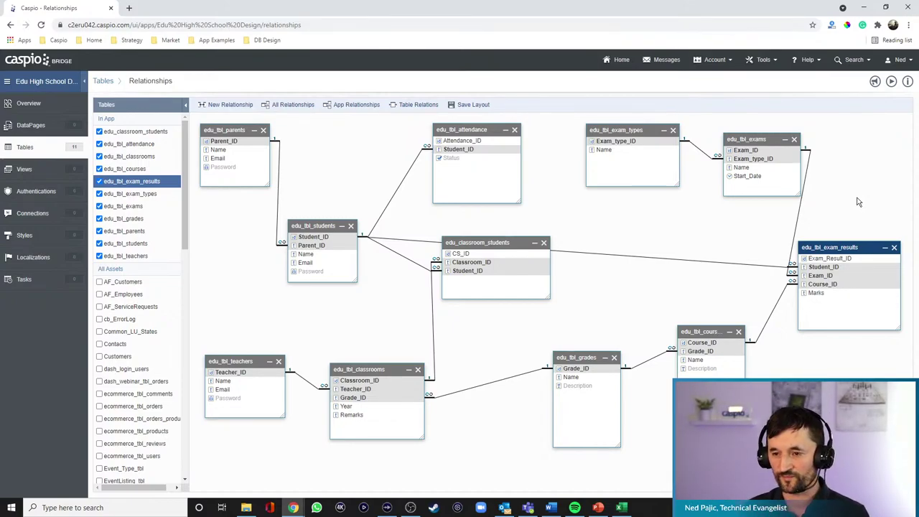
{"action": "left_click", "coordinate": [477, 104]}
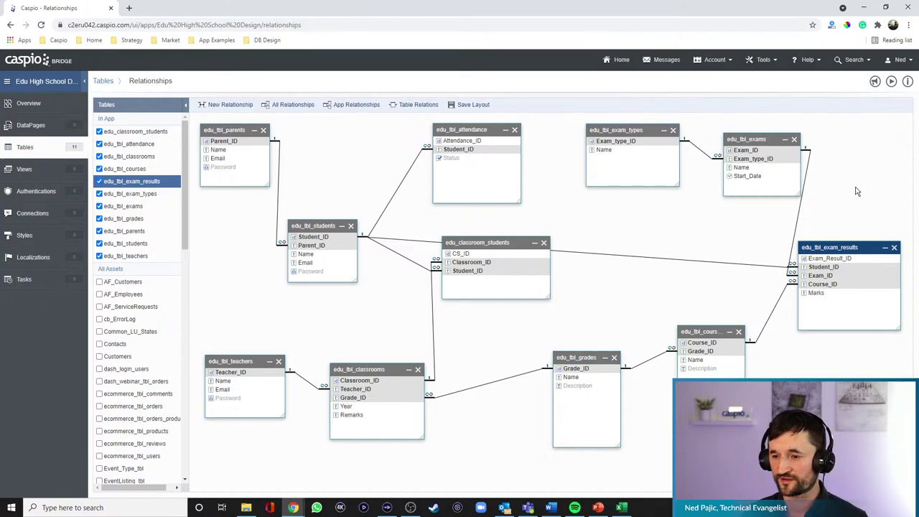
- Move edu_tbl_exam_types and edu_tbl_exams closer to attendance, and shift edu_classroom_students slightly away from students
{"action": "left_click_drag", "start_coordinate": [631, 130], "coordinate": [594, 133]}
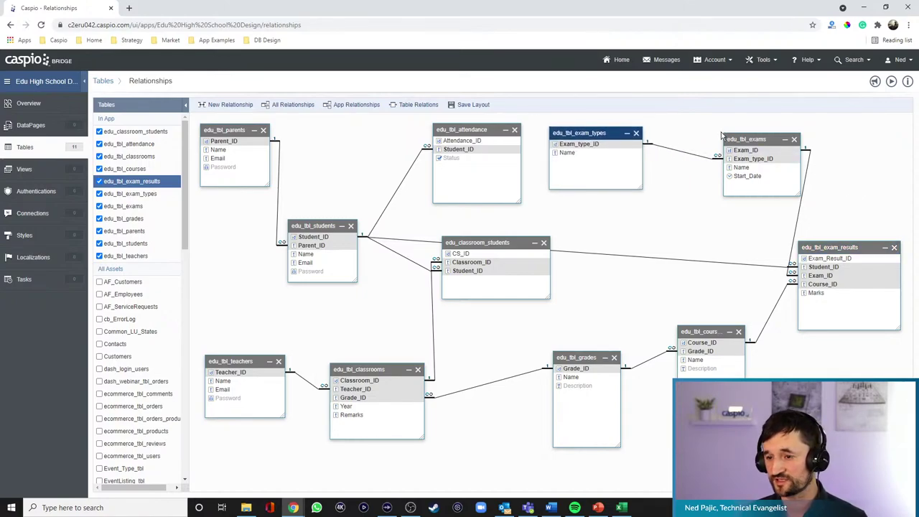
{"action": "left_click_drag", "start_coordinate": [736, 139], "coordinate": [694, 149]}
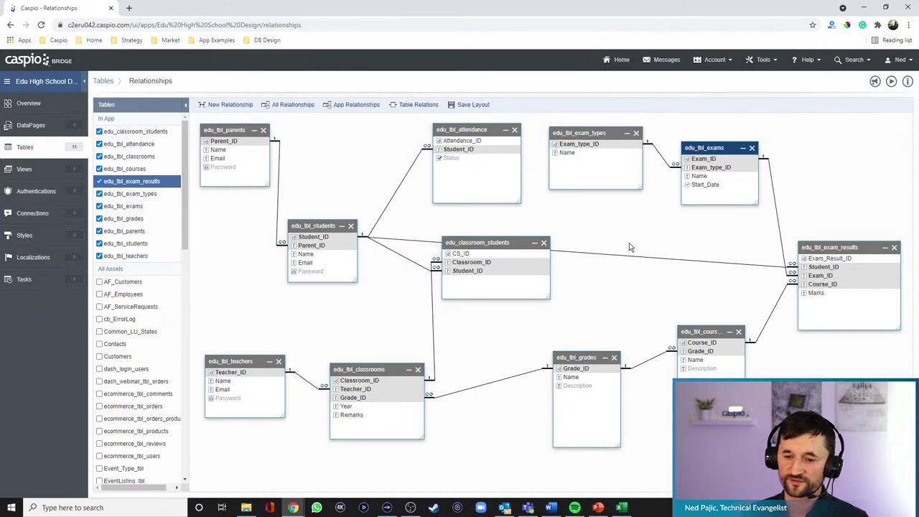
{"action": "left_click_drag", "start_coordinate": [495, 242], "coordinate": [520, 239]}
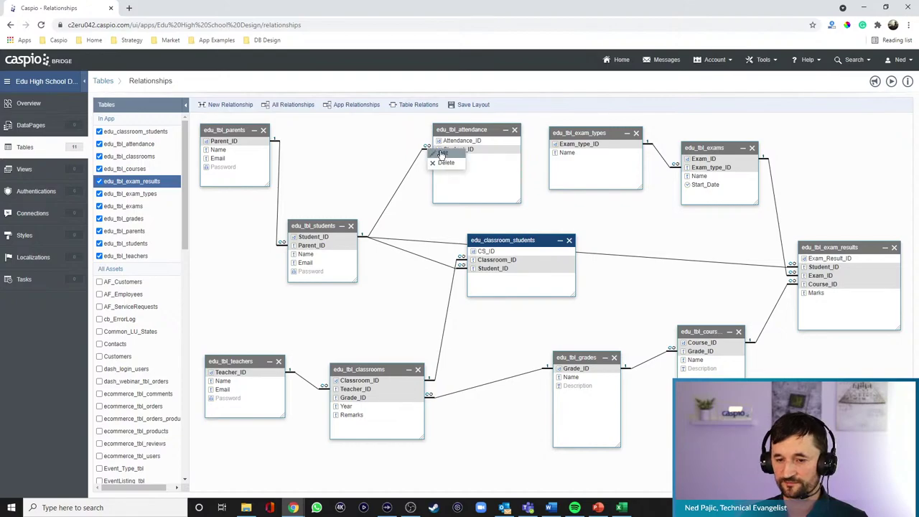
- Edit the relationship between edu_tbl_students and edu_tbl_attendance and try the Enforce referential integrity option on and off
{"action": "double_click", "coordinate": [429, 149]}
{"action": "left_click_drag", "start_coordinate": [486, 200], "coordinate": [668, 201]}
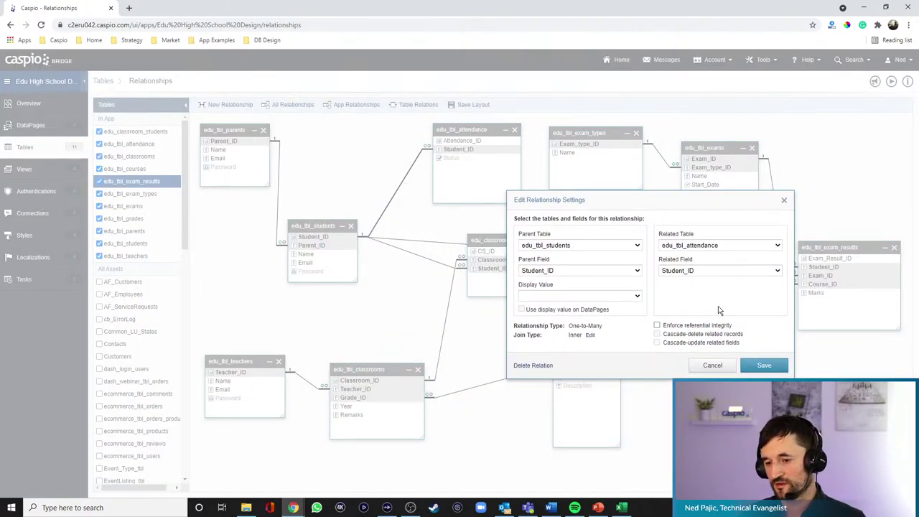
{"action": "left_click", "coordinate": [680, 326]}
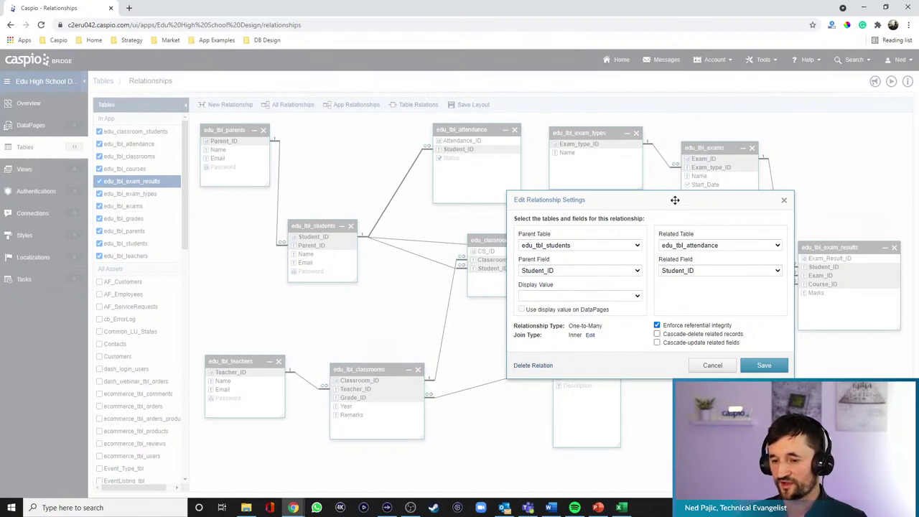
{"action": "left_click_drag", "start_coordinate": [676, 202], "coordinate": [682, 236]}
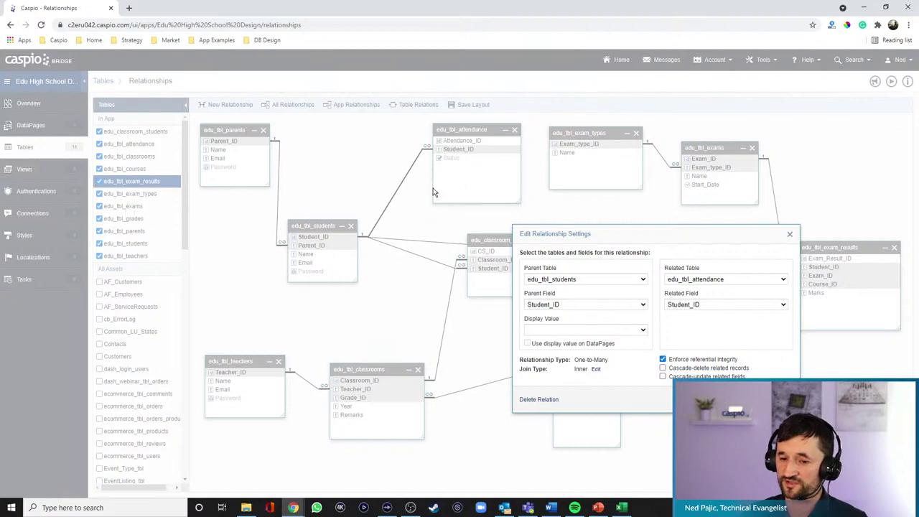
{"action": "left_click", "coordinate": [683, 361]}
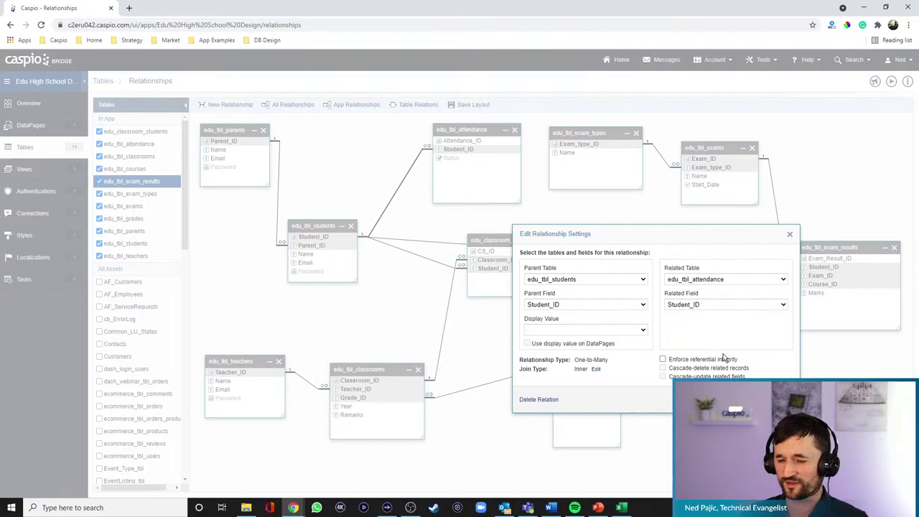
{"action": "left_click", "coordinate": [677, 360]}
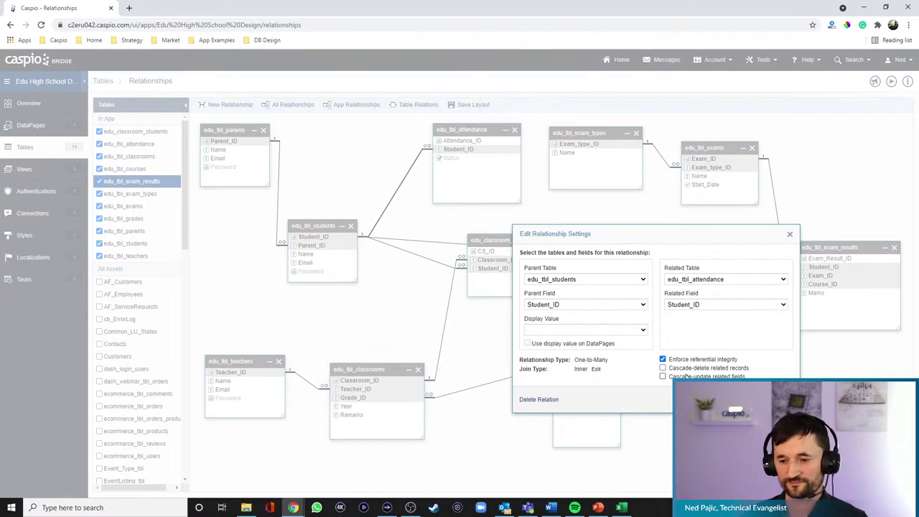
- Try the cascade-delete and cascade-update options for the students–attendance relationship, and close its settings without saving
{"action": "left_click", "coordinate": [695, 369]}
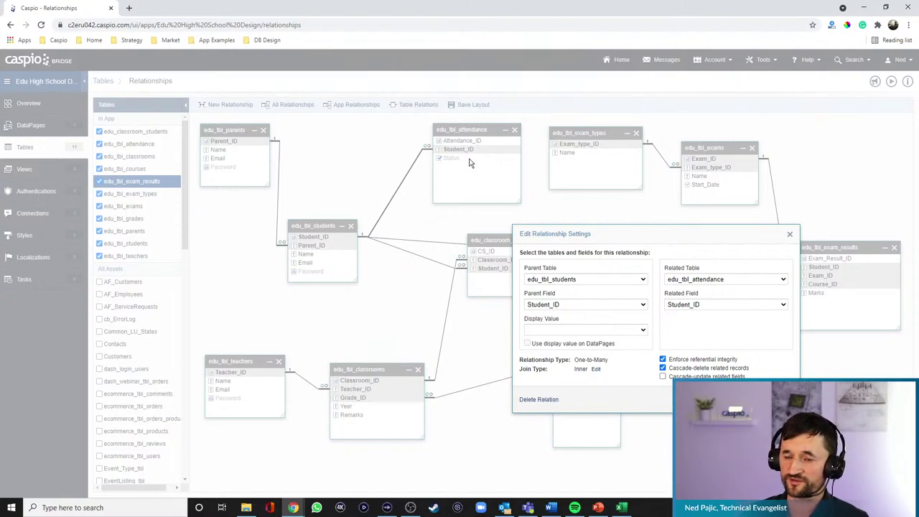
{"action": "left_click", "coordinate": [689, 369]}
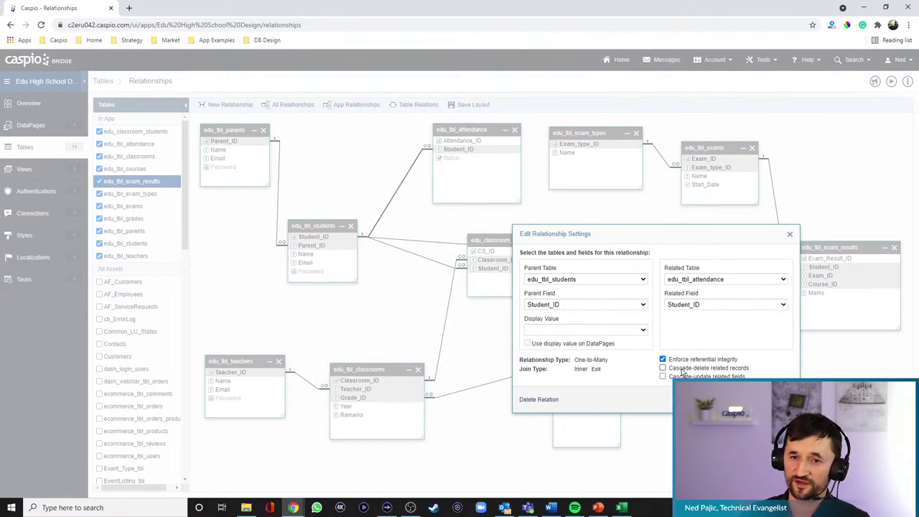
{"action": "left_click", "coordinate": [678, 377]}
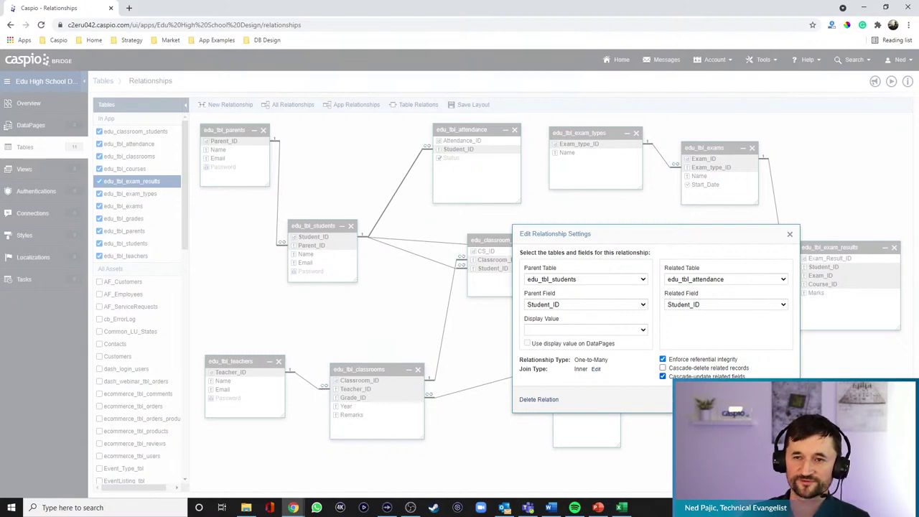
{"action": "left_click", "coordinate": [662, 376]}
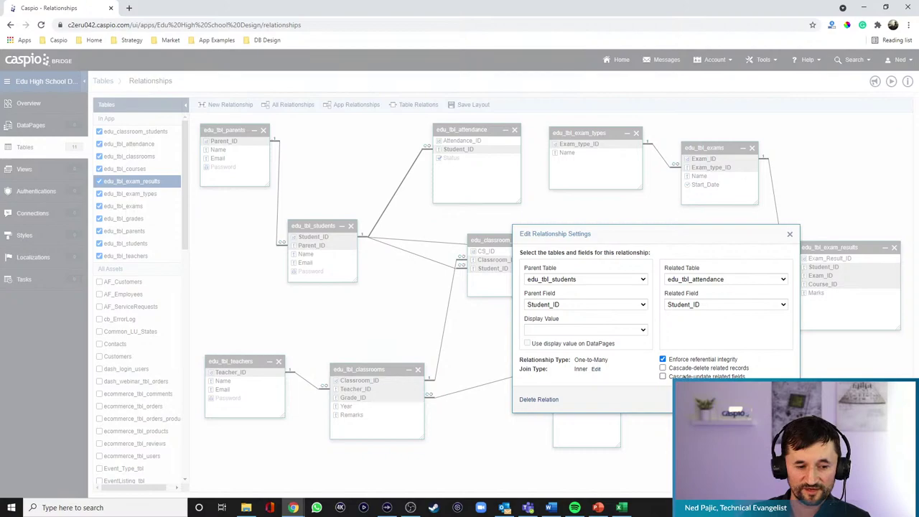
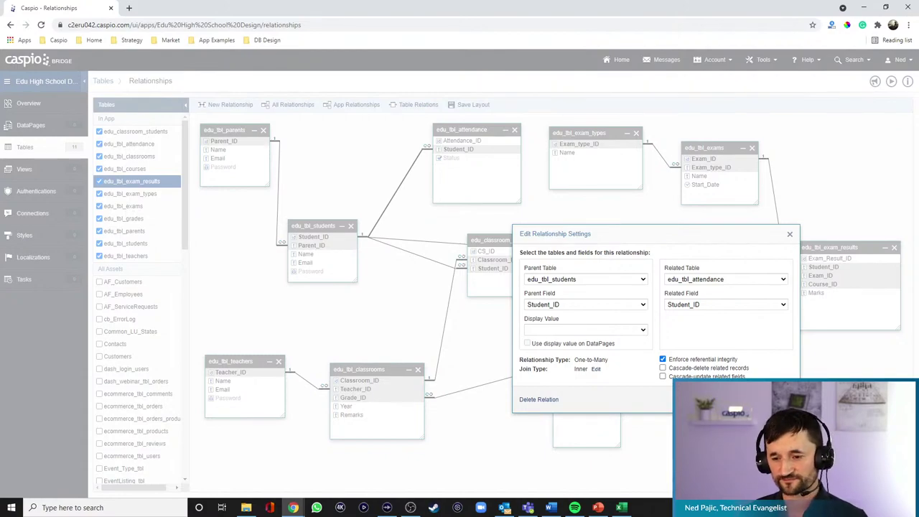
{"action": "key", "text": "Escape"}
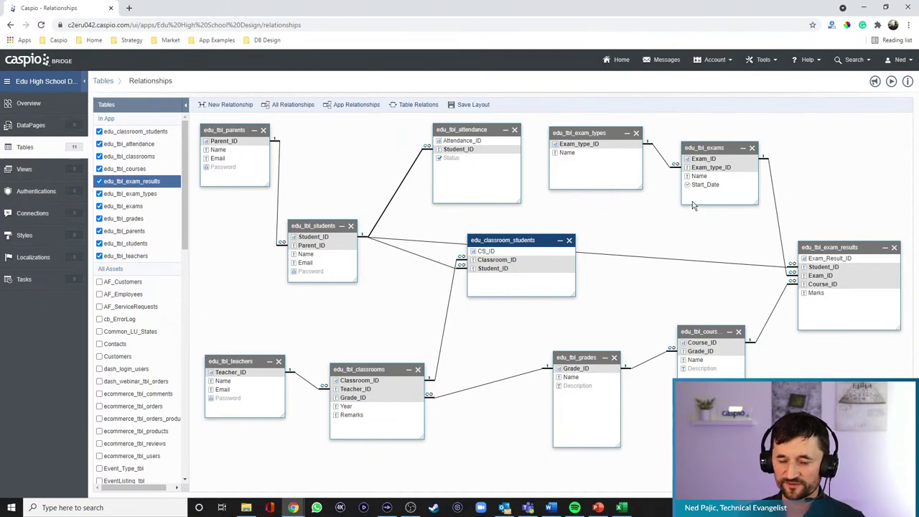
- Leave the relationship diagram for the home page and save the layout changes
{"action": "left_click", "coordinate": [619, 61]}
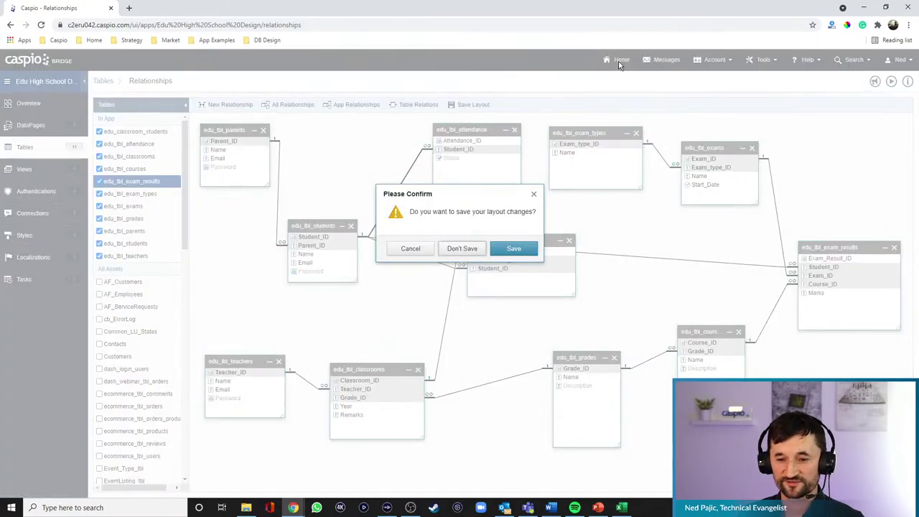
{"action": "left_click", "coordinate": [513, 248]}
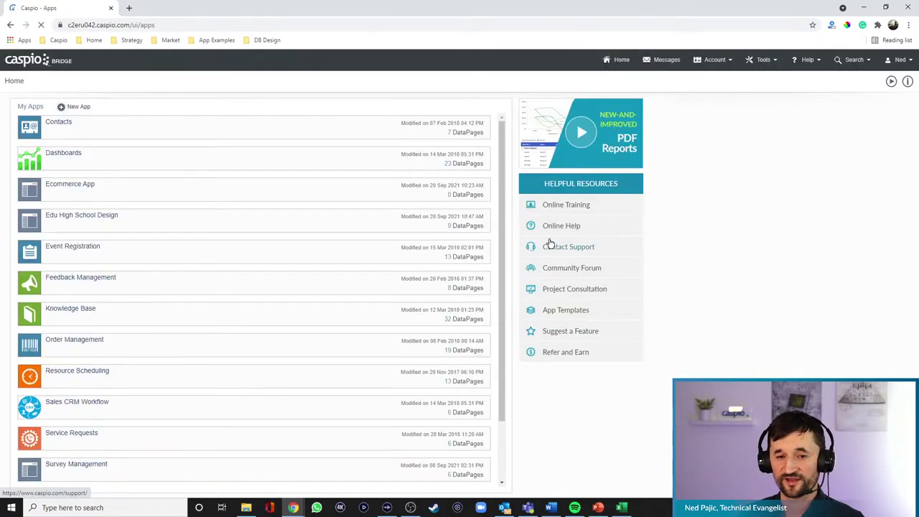
- Create a new blank app named PM Design
{"action": "left_click", "coordinate": [80, 108]}
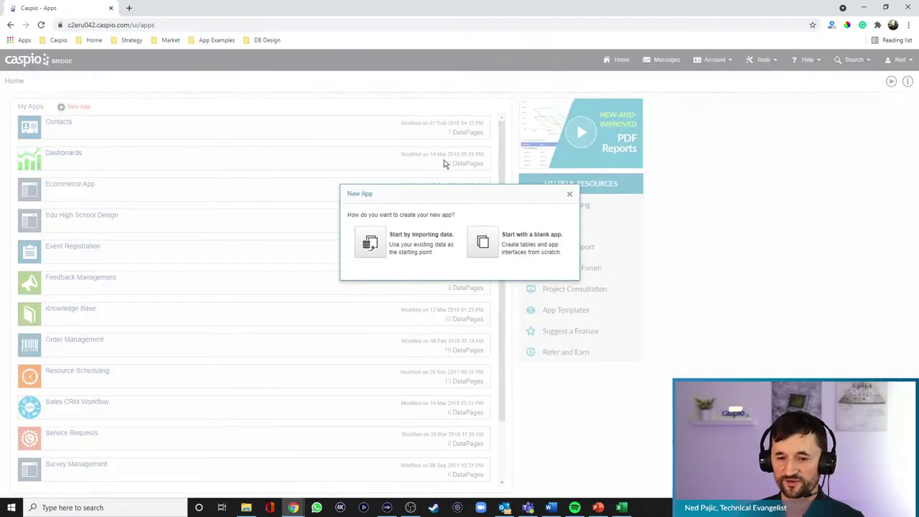
{"action": "left_click", "coordinate": [486, 243]}
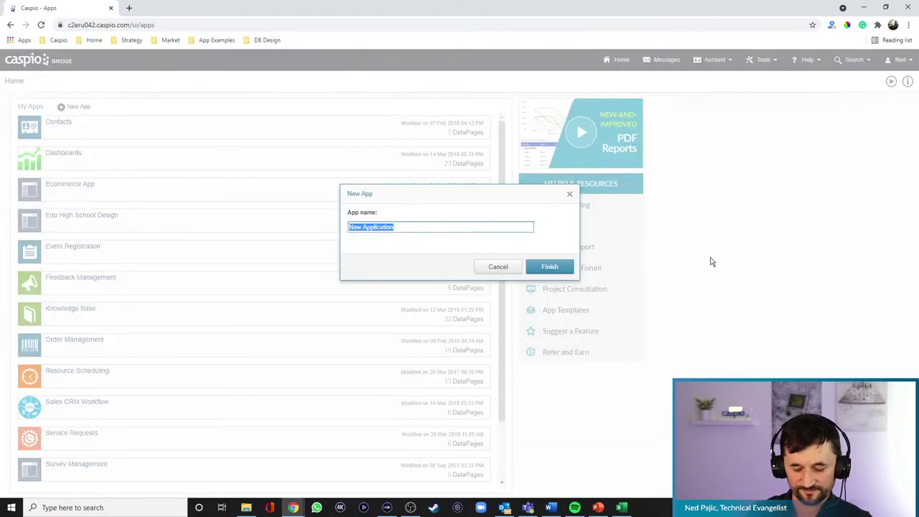
{"action": "type", "text": "PM_design"}
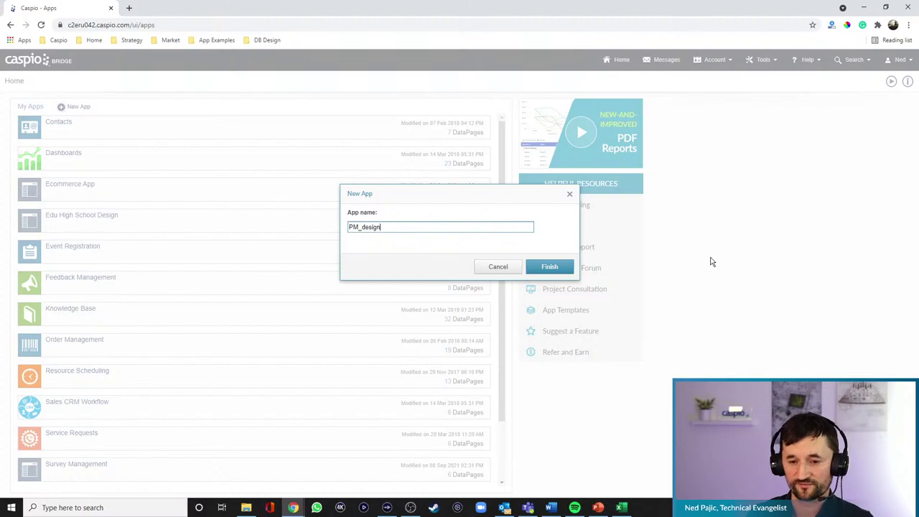
{"action": "key", "text": "BackSpace"}
{"action": "key", "text": "BackSpace"}
{"action": "key", "text": "BackSpace"}
{"action": "key", "text": "BackSpace"}
{"action": "key", "text": "BackSpace"}
{"action": "key", "text": "BackSpace"}
{"action": "key", "text": "BackSpace"}
{"action": "type", "text": "D"}
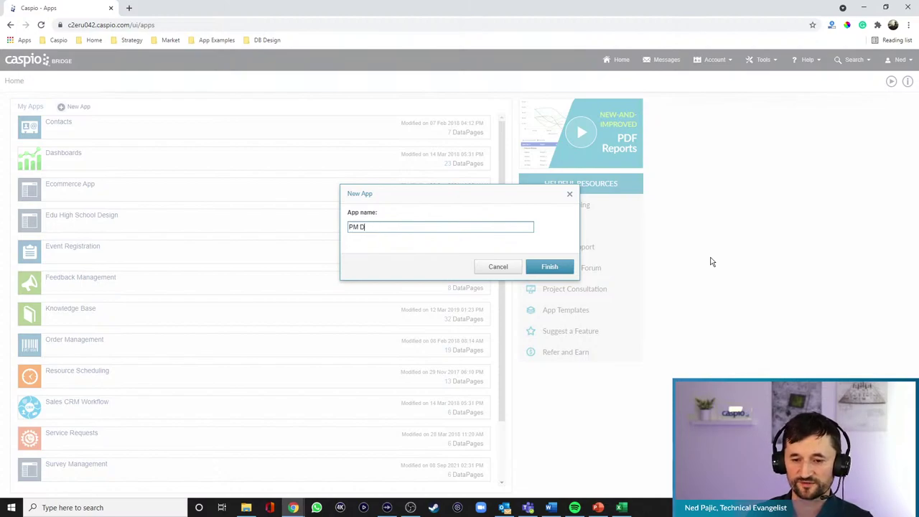
{"action": "type", "text": "esign"}
{"action": "key", "text": "Return"}
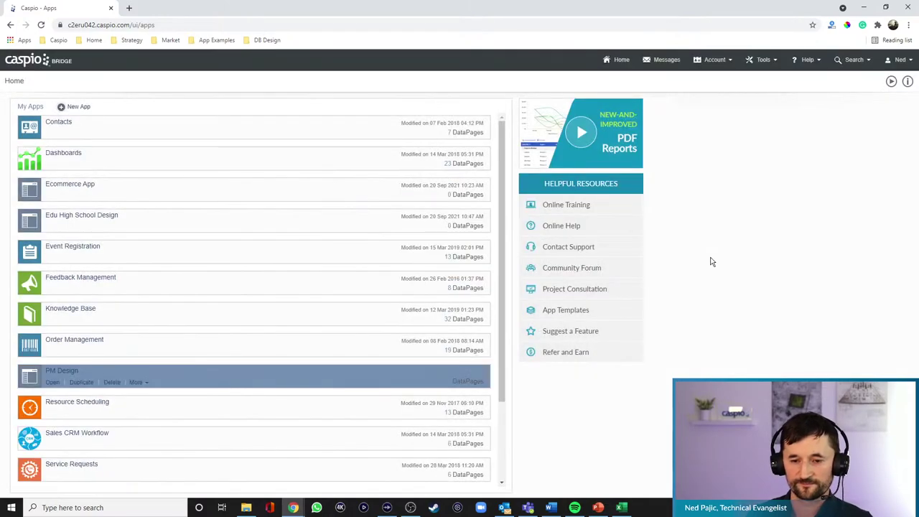
- Open the PM Design app and start a new table in it
{"action": "left_click", "coordinate": [53, 381]}
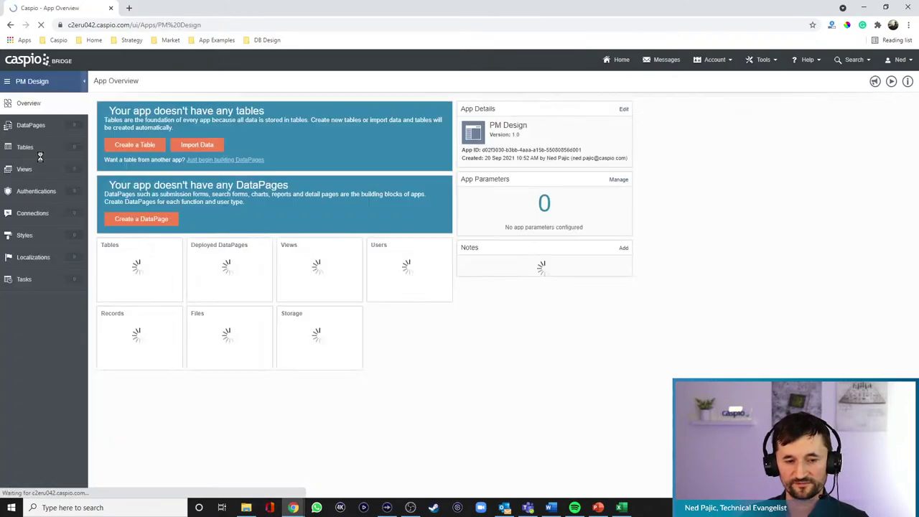
{"action": "left_click", "coordinate": [32, 149]}
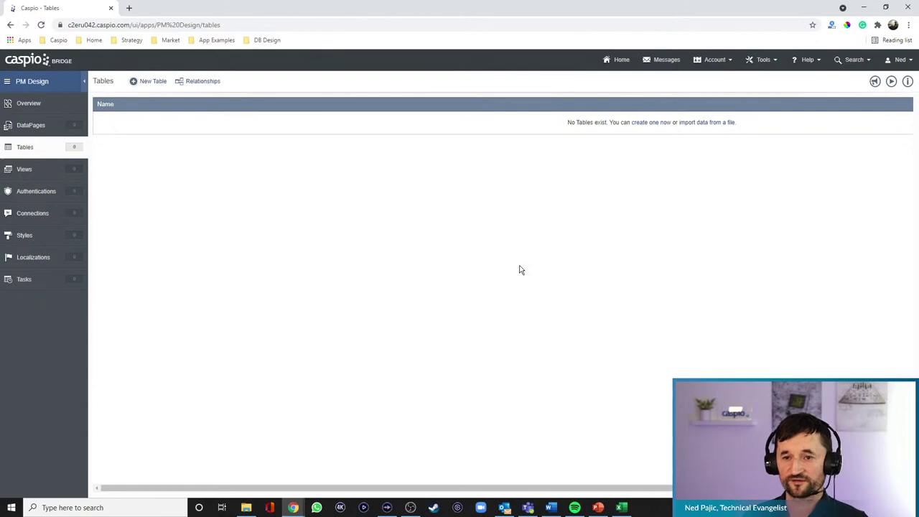
{"action": "left_click", "coordinate": [149, 81]}
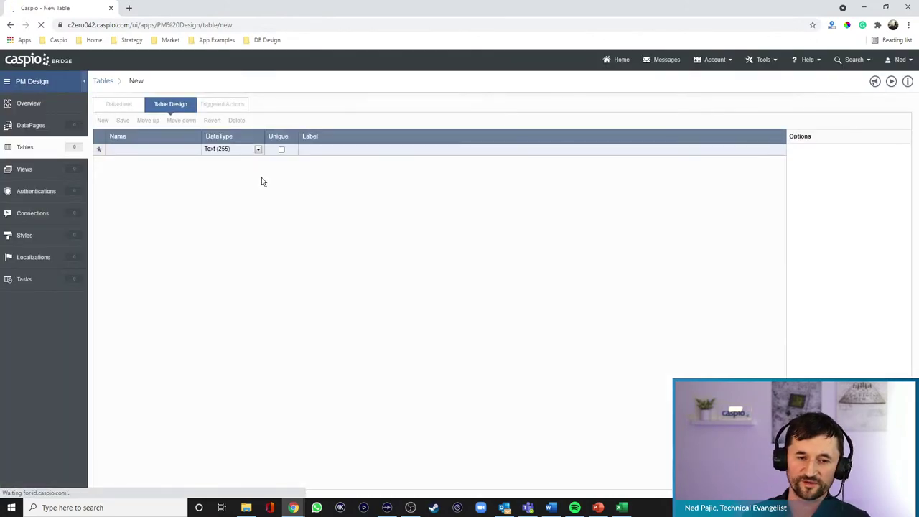
- Add a User_ID field with the Random ID data type to the new table
{"action": "left_click", "coordinate": [155, 151]}
{"action": "type", "text": "Users_"}
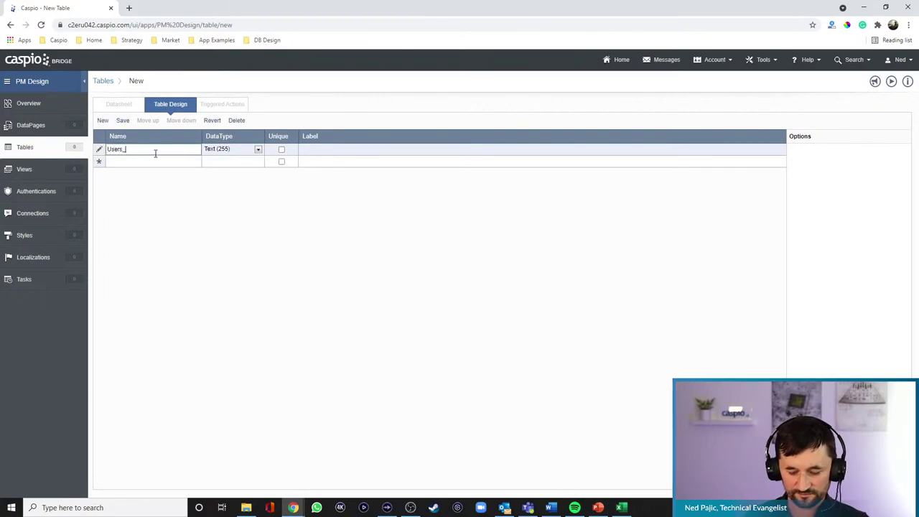
{"action": "key", "text": "BackSpace"}
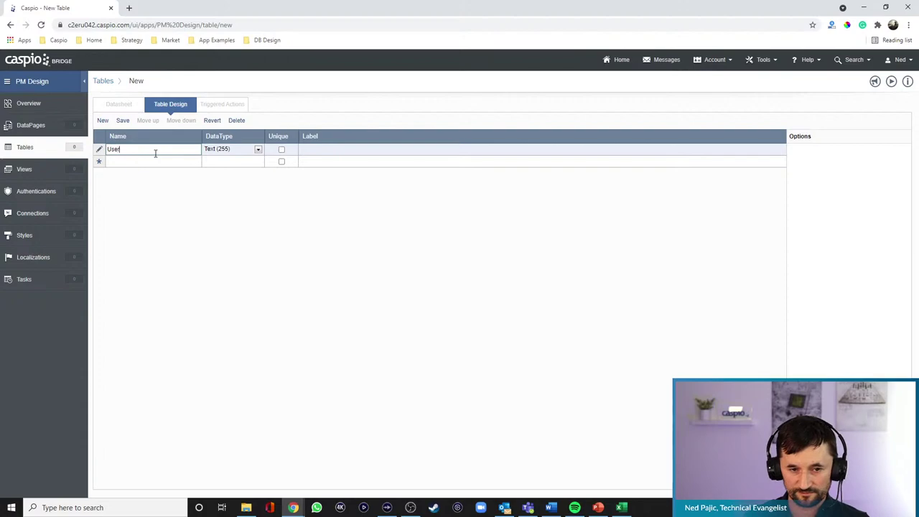
{"action": "type", "text": "ID"}
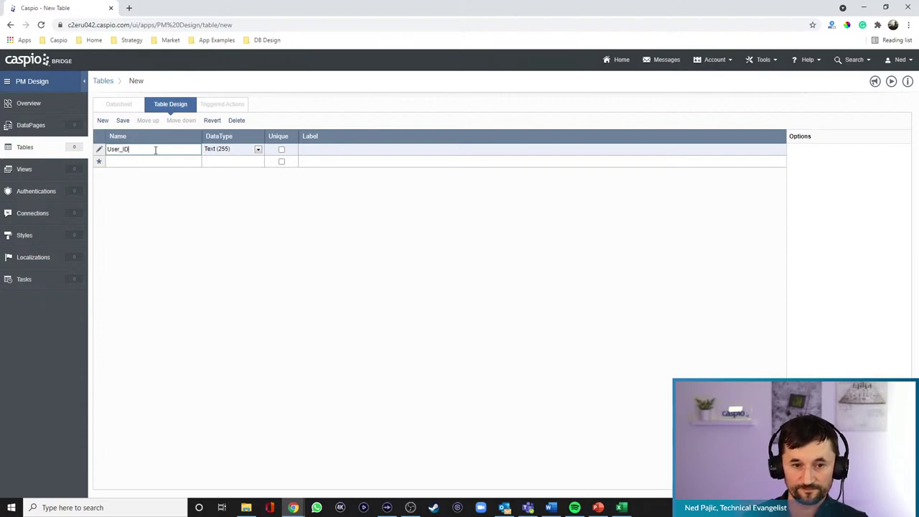
{"action": "left_click", "coordinate": [223, 150]}
{"action": "left_click", "coordinate": [227, 303]}
- Add Name, Role, Email and Password fields below User_ID
{"action": "left_click", "coordinate": [150, 171]}
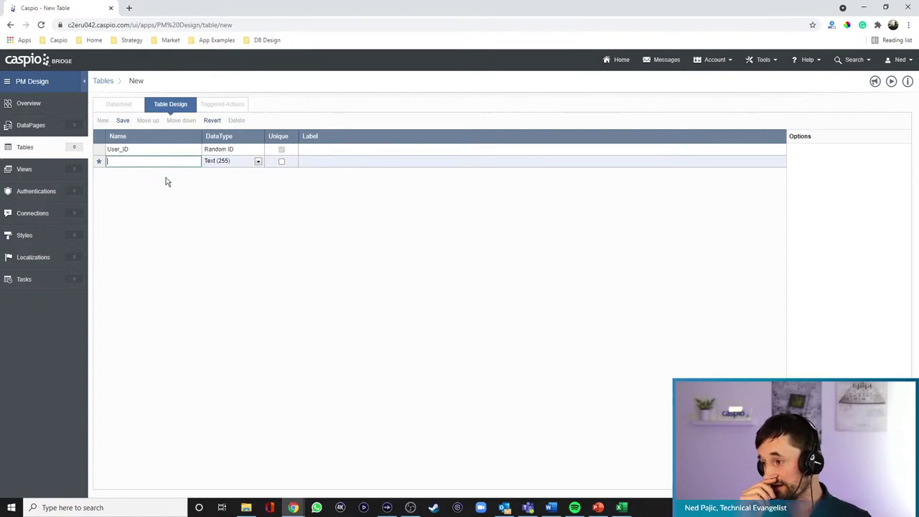
{"action": "type", "text": "Name"}
{"action": "left_click", "coordinate": [165, 178]}
{"action": "type", "text": "Role"}
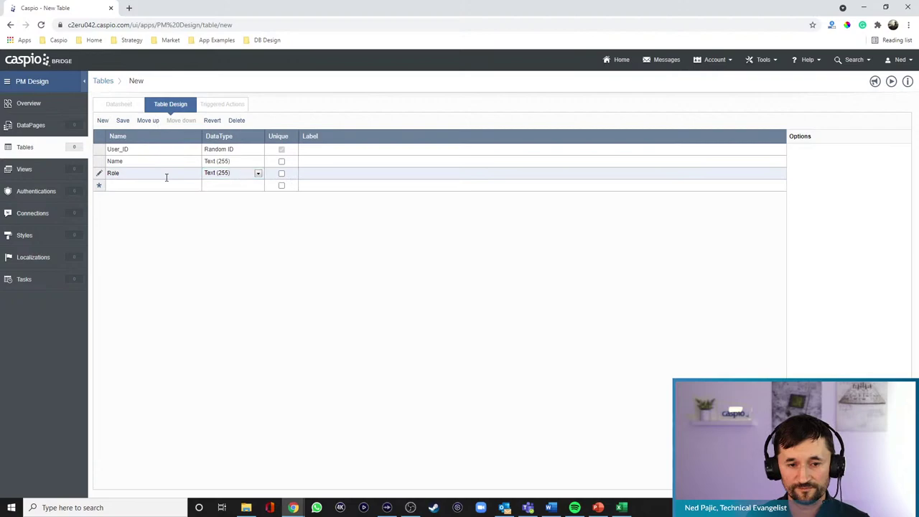
{"action": "left_click", "coordinate": [166, 181]}
{"action": "type", "text": "Email"}
{"action": "key", "text": "Return"}
{"action": "type", "text": "Password"}
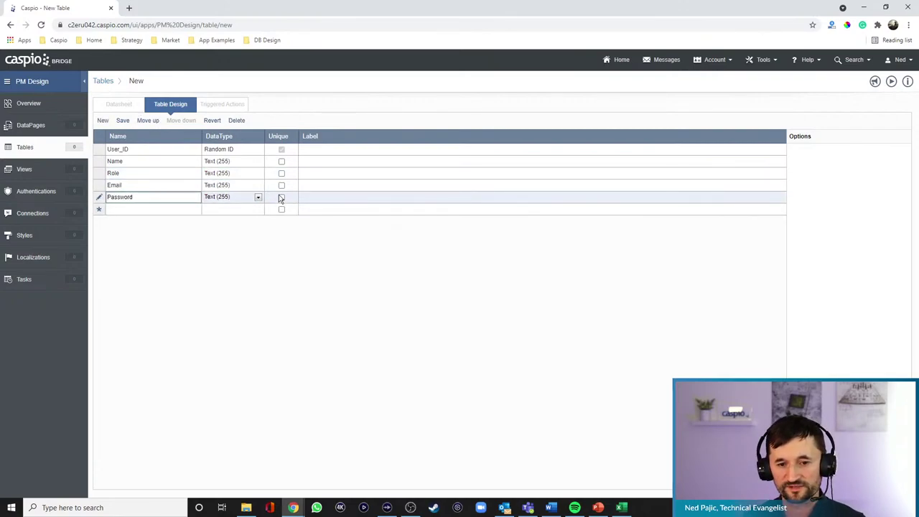
- Make the Email field unique and set the Password field's data type to Password
{"action": "left_click", "coordinate": [282, 185]}
{"action": "left_click", "coordinate": [258, 197]}
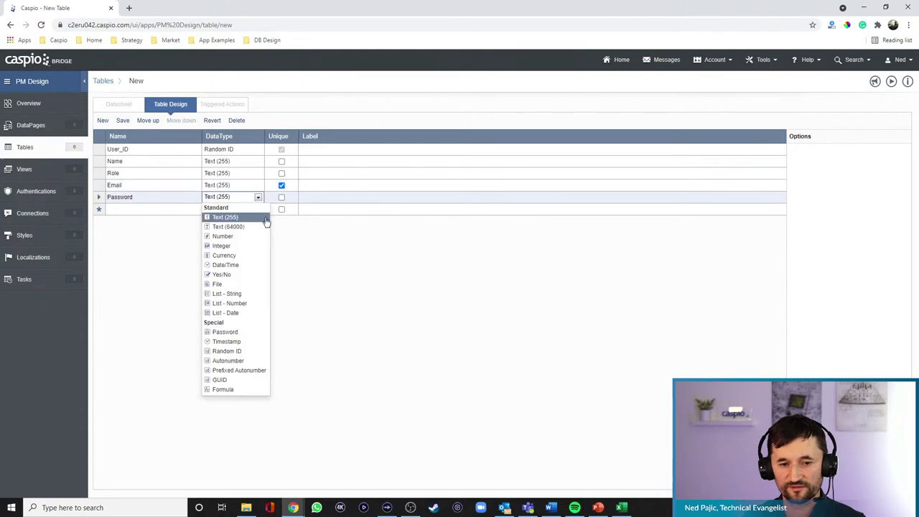
{"action": "left_click", "coordinate": [243, 332]}
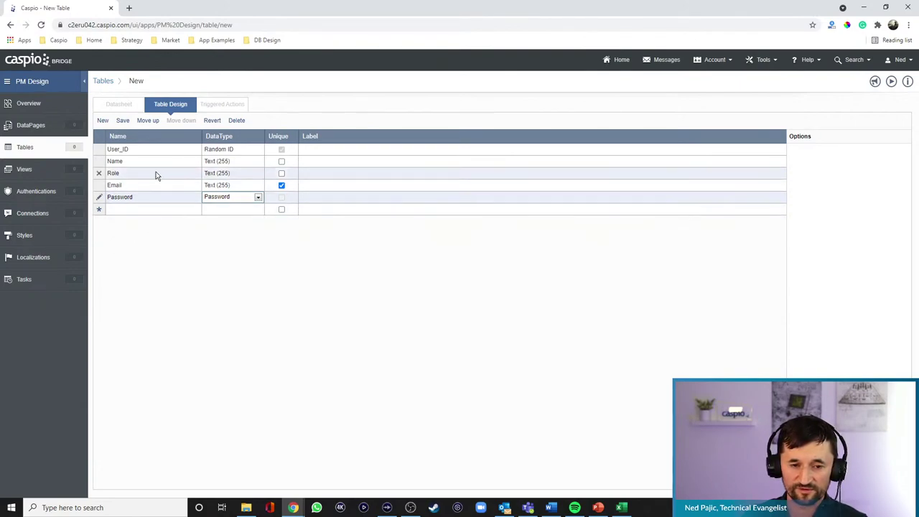
- Save the new table under the name pm_tbl_users
{"action": "left_click", "coordinate": [123, 120]}
{"action": "type", "text": "pm_tbl"}
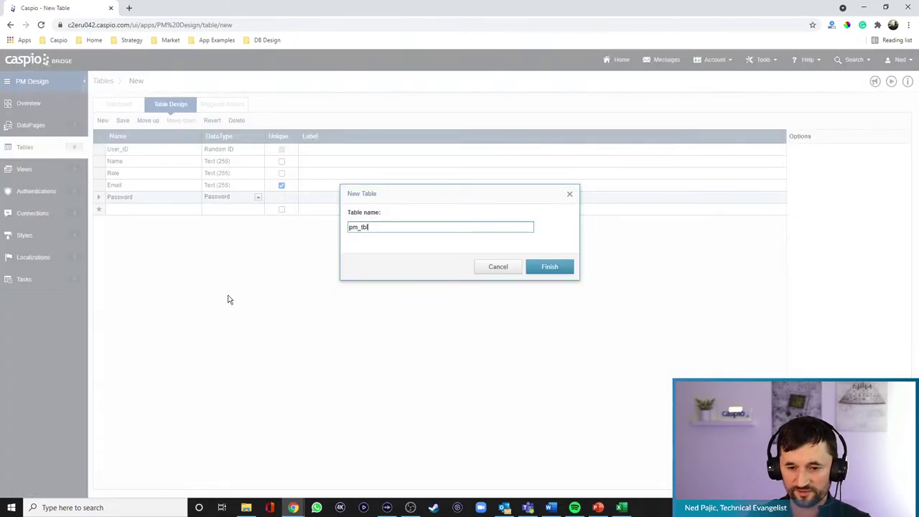
{"action": "type", "text": "_users"}
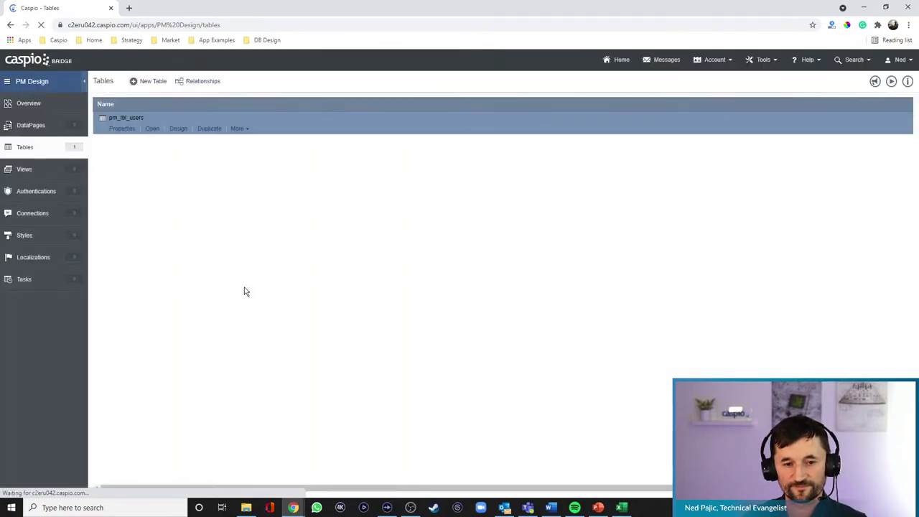
- Start another new table and add a Client_ID field with the Random ID data type
{"action": "left_click", "coordinate": [156, 85]}
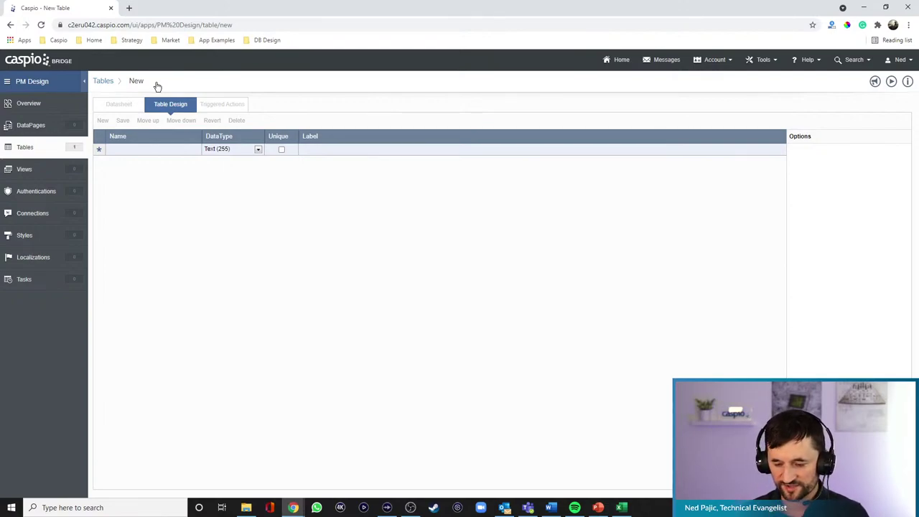
{"action": "left_click", "coordinate": [173, 148]}
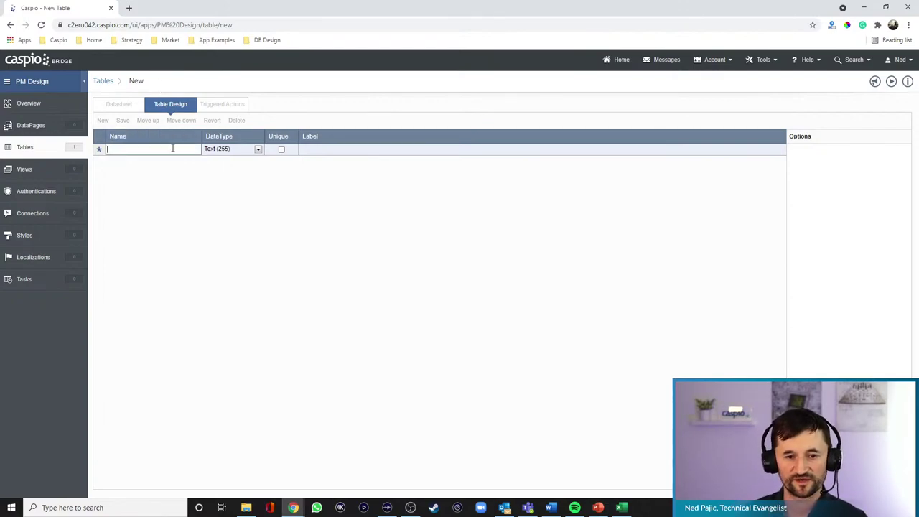
{"action": "type", "text": "Client_ID"}
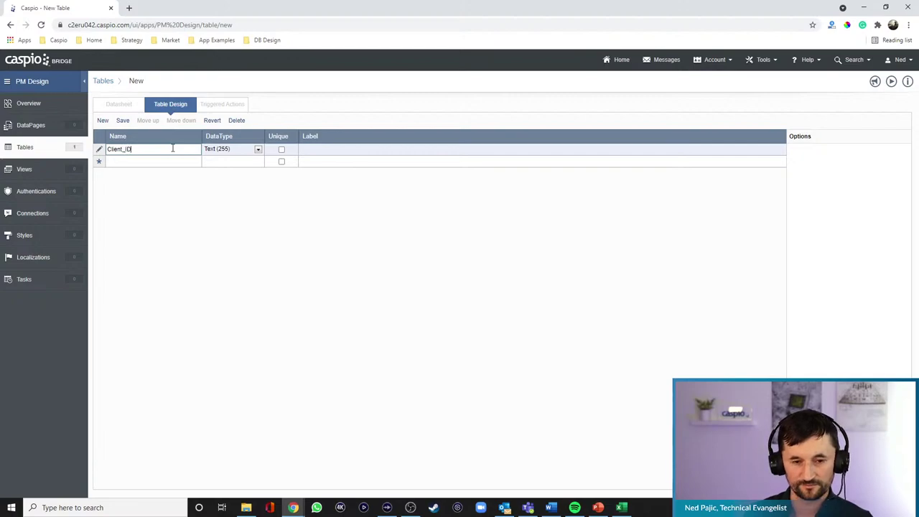
{"action": "left_click", "coordinate": [228, 148]}
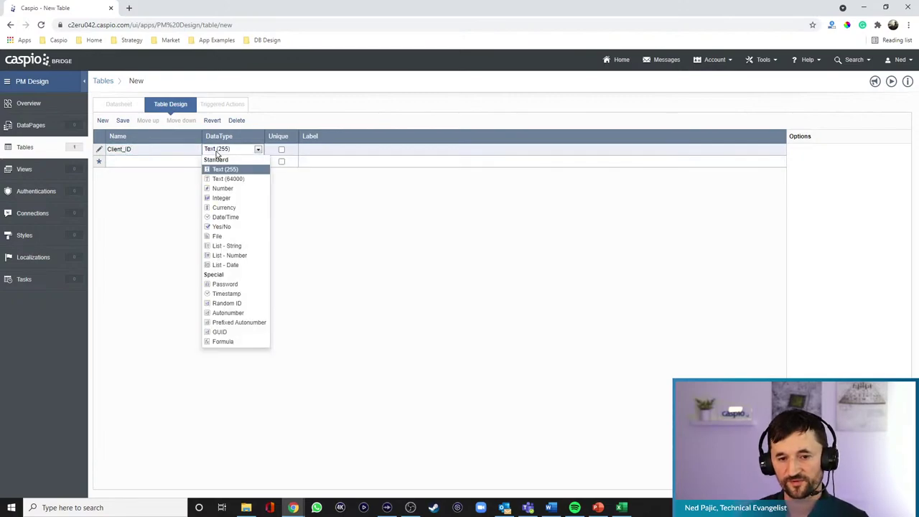
{"action": "left_click", "coordinate": [225, 303]}
- Add Name and Website fields below Client_ID
{"action": "left_click", "coordinate": [159, 163]}
{"action": "type", "text": "Name"}
{"action": "key", "text": "Return"}
{"action": "type", "text": "Website"}
{"action": "key", "text": "Return"}
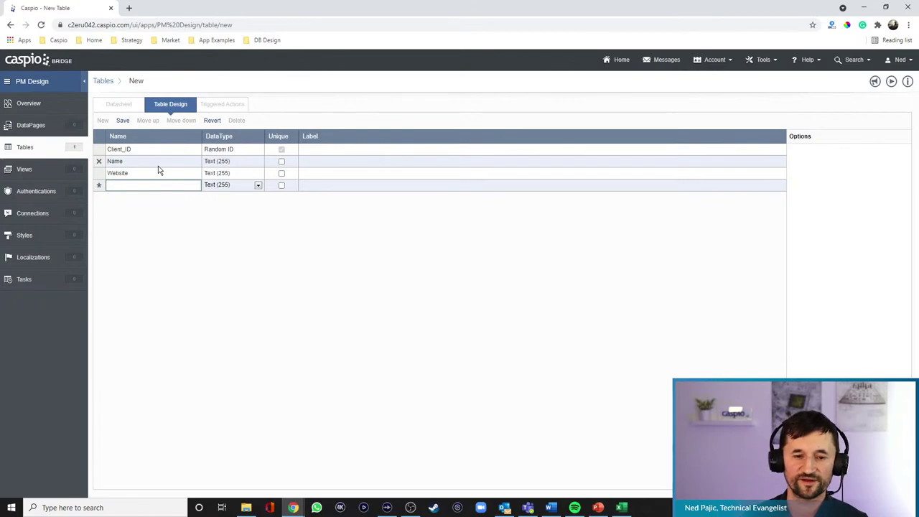
- Save the client table under the name pm_tbl_clients
{"action": "left_click", "coordinate": [123, 121]}
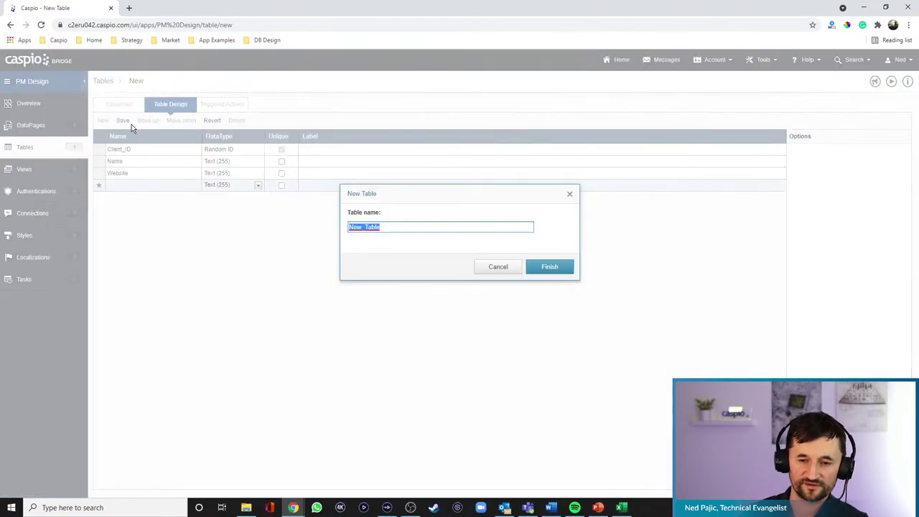
{"action": "type", "text": "pm"}
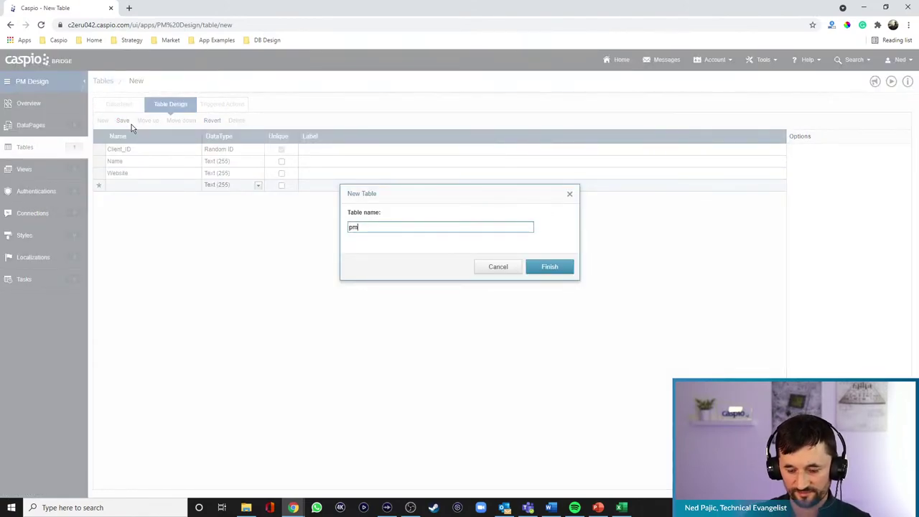
{"action": "type", "text": "_tbl_clients"}
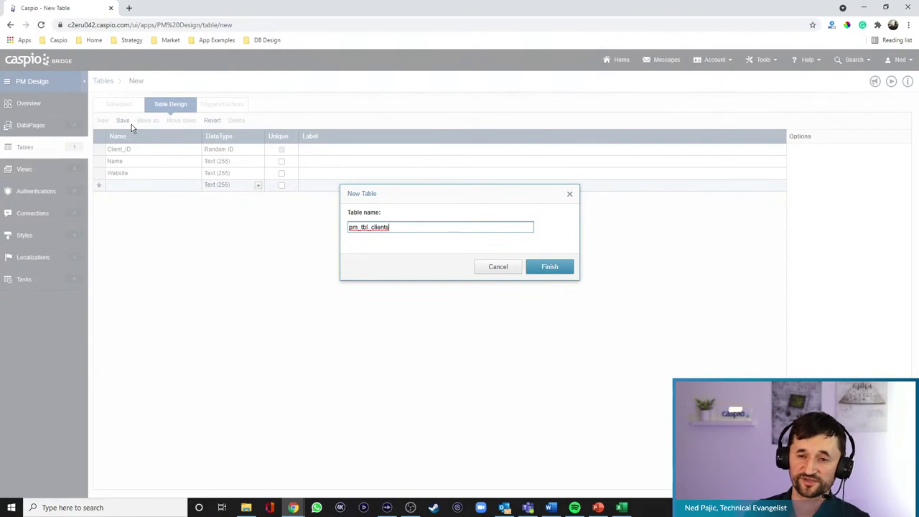
{"action": "key", "text": "Return"}
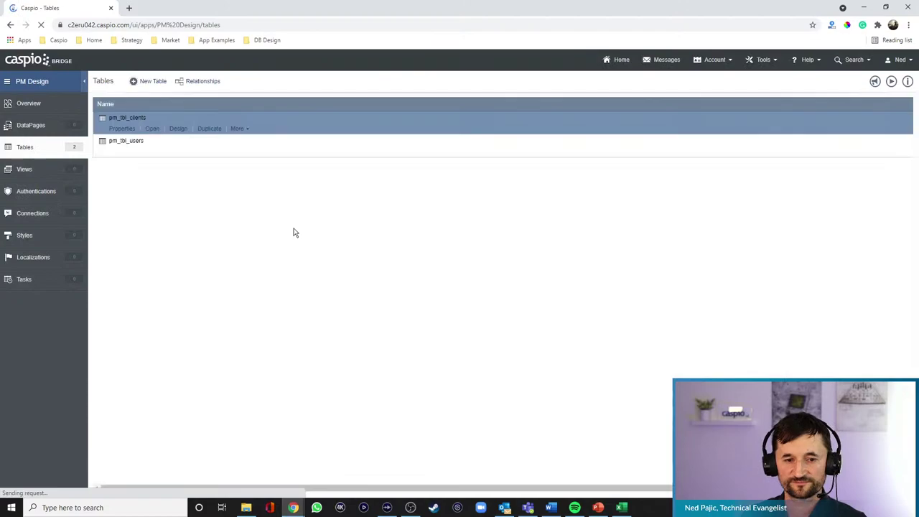
- Start a new table for contacts and add the fields Conact_ID and Client_ID
{"action": "left_click", "coordinate": [152, 82]}
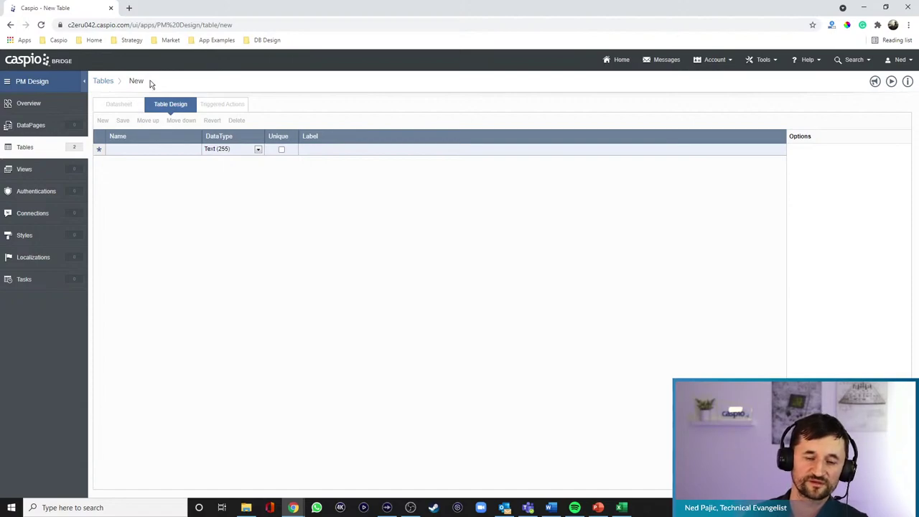
{"action": "left_click", "coordinate": [152, 149]}
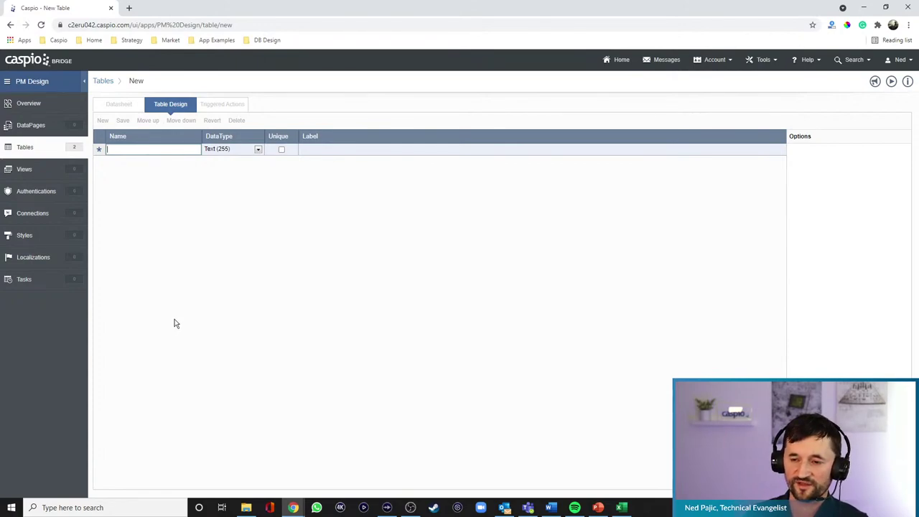
{"action": "type", "text": "Conact_ID"}
{"action": "key", "text": "Tab"}
{"action": "key", "text": "Tab"}
{"action": "key", "text": "Tab"}
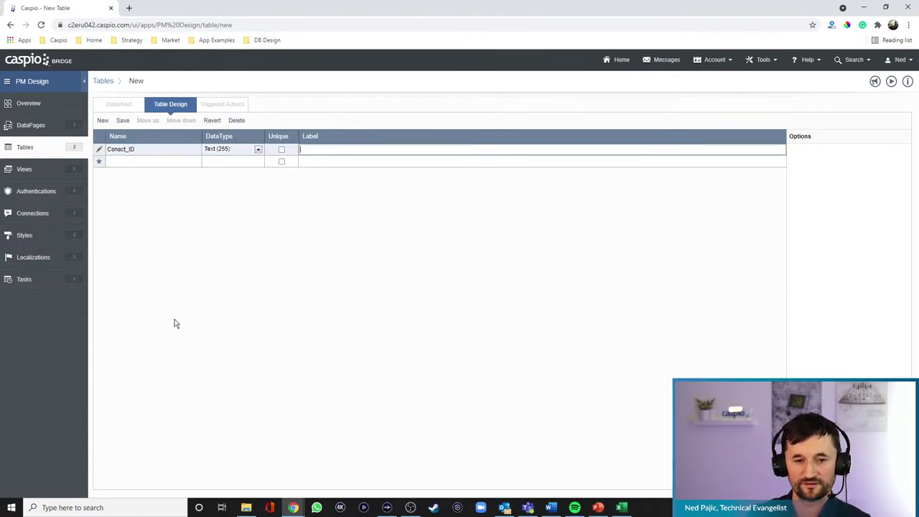
{"action": "key", "text": "Tab"}
{"action": "type", "text": "Clk"}
{"action": "key", "text": "BackSpace"}
{"action": "type", "text": "ient_ID"}
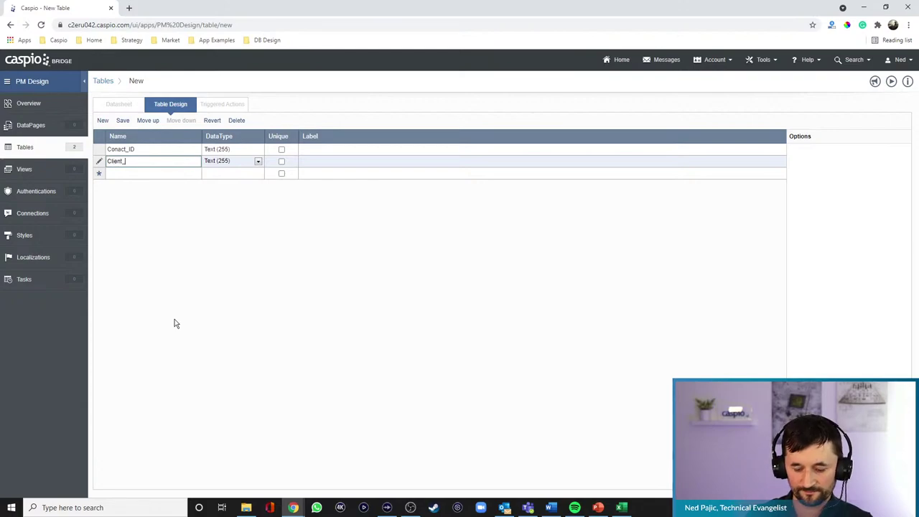
- Set the data type of the Conact_ID field to Random ID
{"action": "left_click", "coordinate": [228, 150]}
{"action": "left_click", "coordinate": [257, 149]}
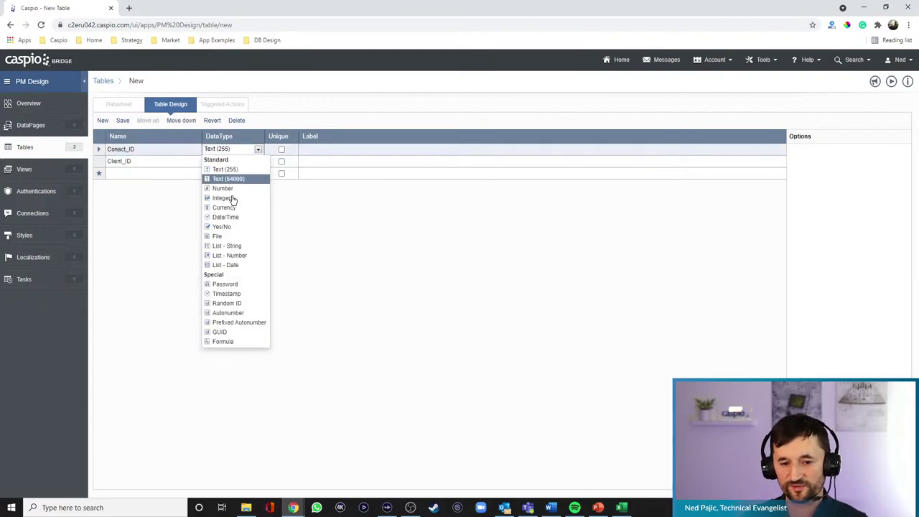
{"action": "left_click", "coordinate": [229, 305]}
- Add Name and Email fields below Client_ID in the contacts table
{"action": "left_click", "coordinate": [150, 174]}
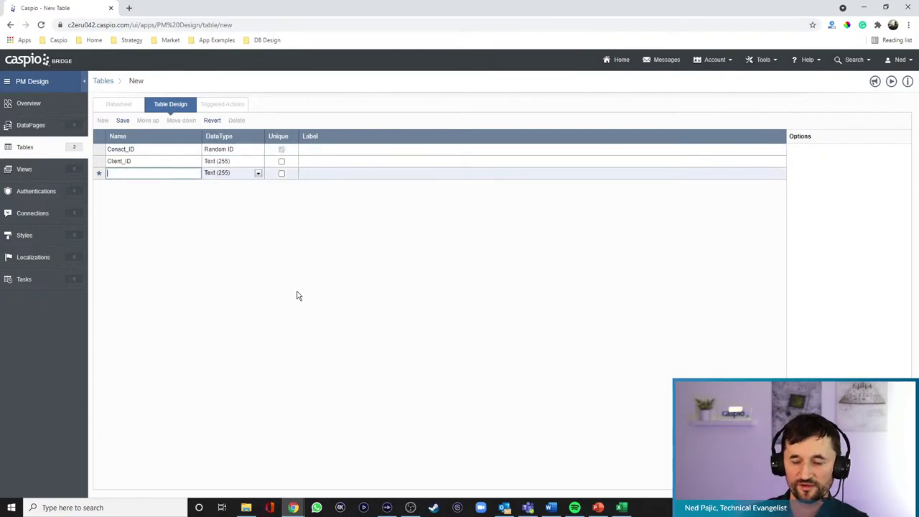
{"action": "type", "text": "Name"}
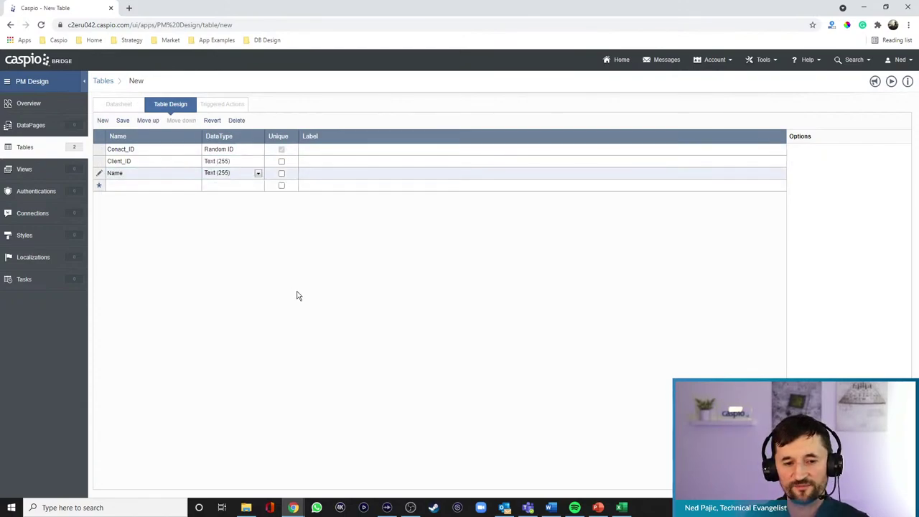
{"action": "key", "text": "Return"}
{"action": "type", "text": "Email"}
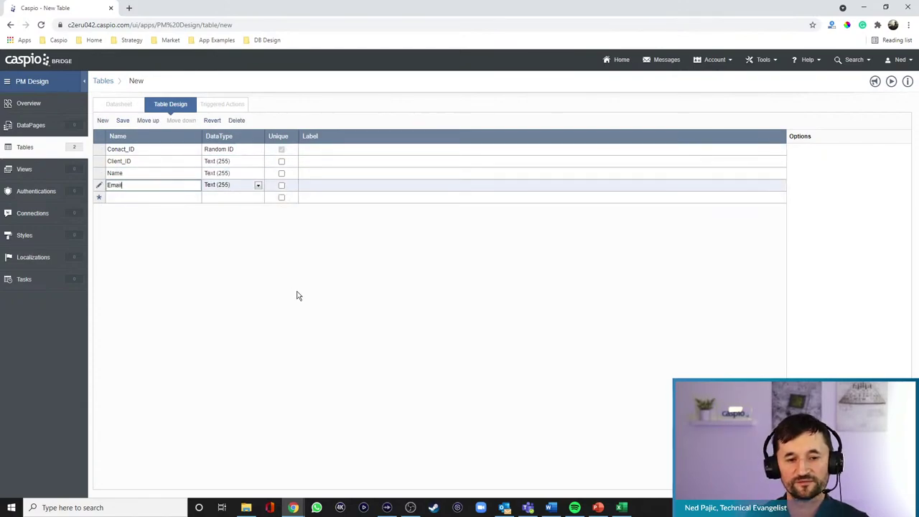
- Save the contacts table under the name pm_tbl_contacts
{"action": "left_click", "coordinate": [122, 120]}
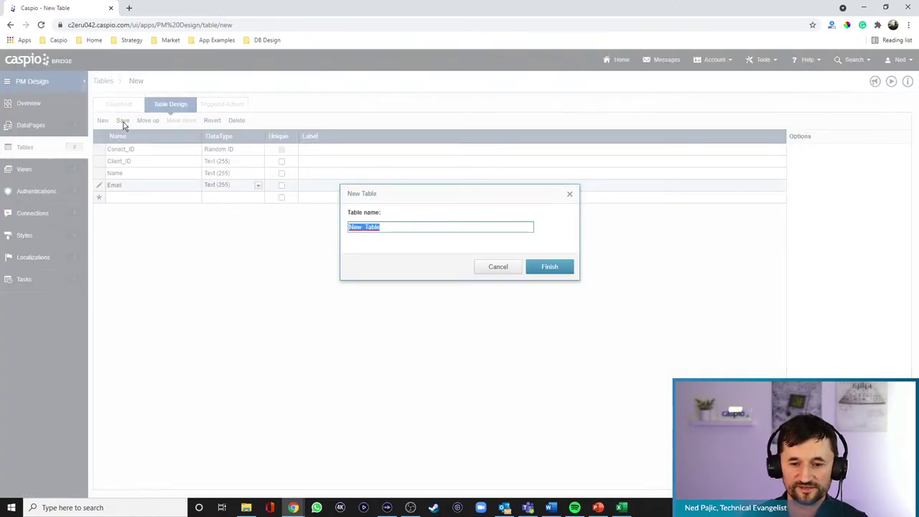
{"action": "type", "text": "pm_tbl_"}
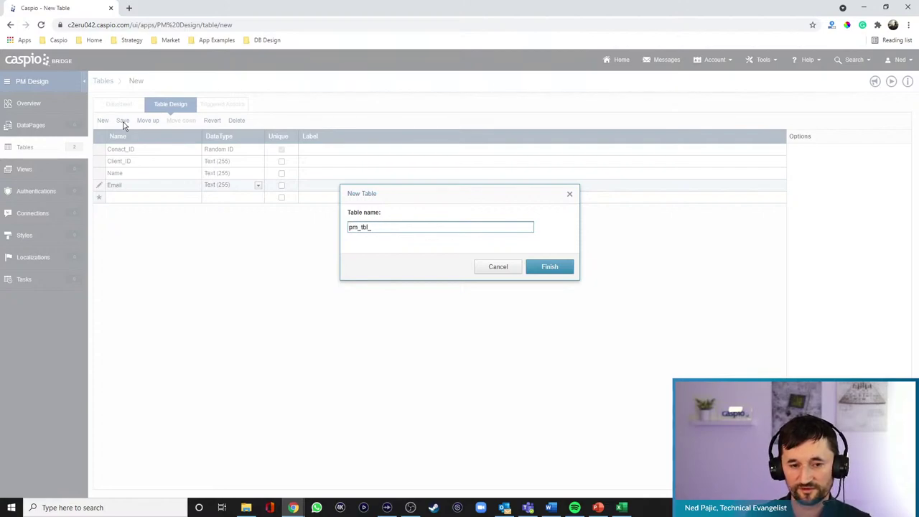
{"action": "type", "text": "contacts"}
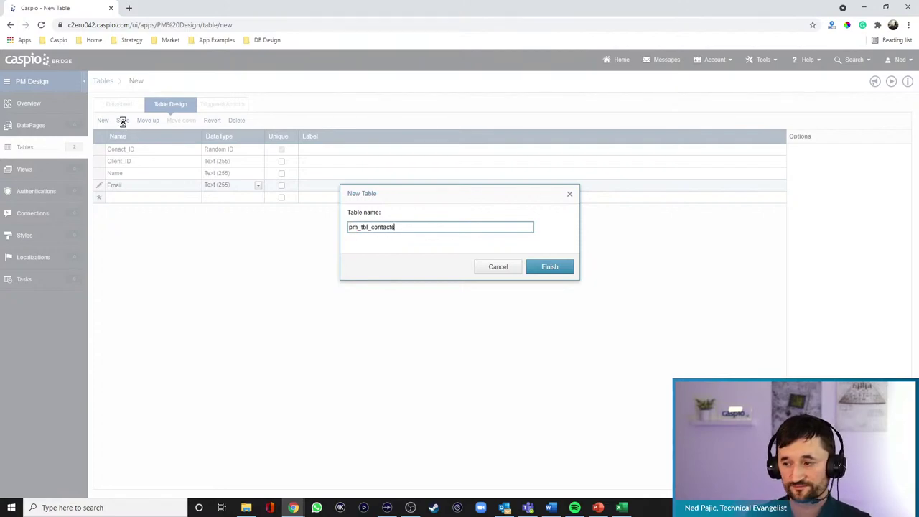
{"action": "key", "text": "Return"}
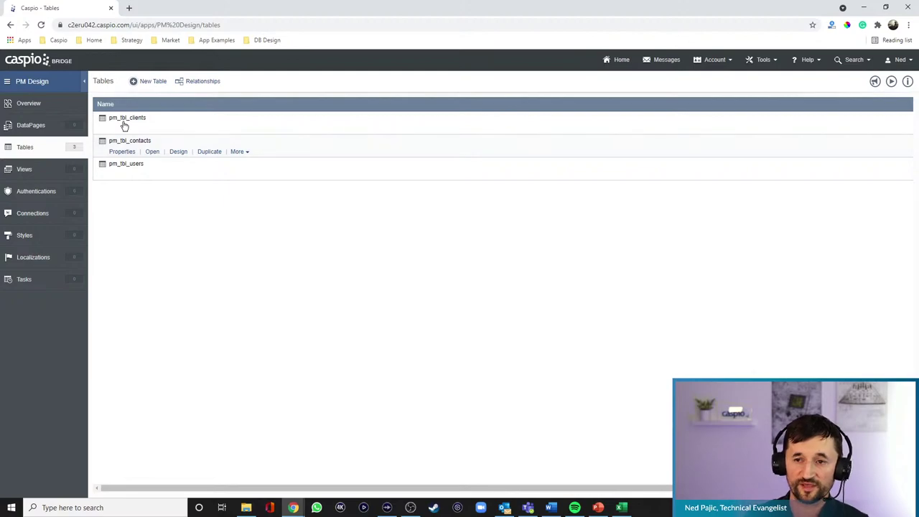
- Start a new table for projects and add a Project_ID field with the Random ID data type
{"action": "left_click", "coordinate": [153, 85]}
{"action": "left_click", "coordinate": [177, 151]}
{"action": "type", "text": "Project_ID"}
{"action": "left_click", "coordinate": [258, 148]}
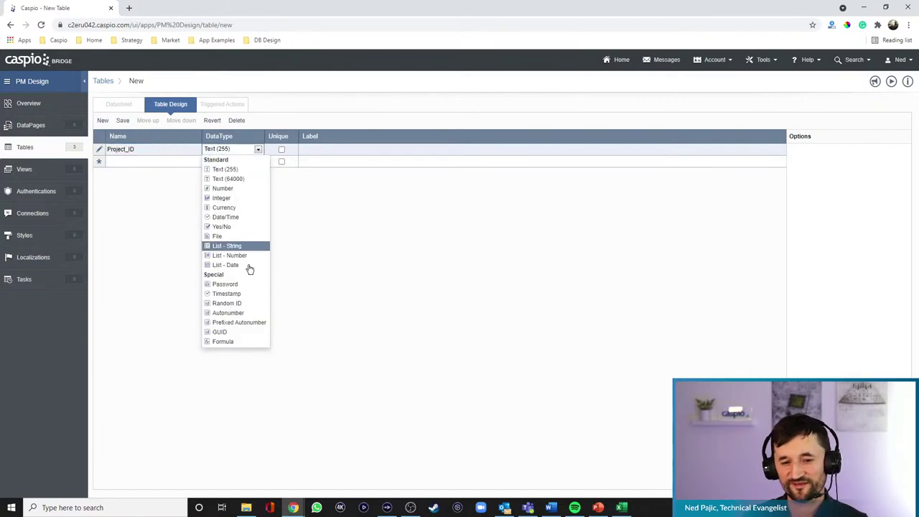
{"action": "left_click", "coordinate": [239, 305]}
- Add Project_Manager_ID, Client_ID and Status_ID fields below Project_ID
{"action": "left_click", "coordinate": [163, 162]}
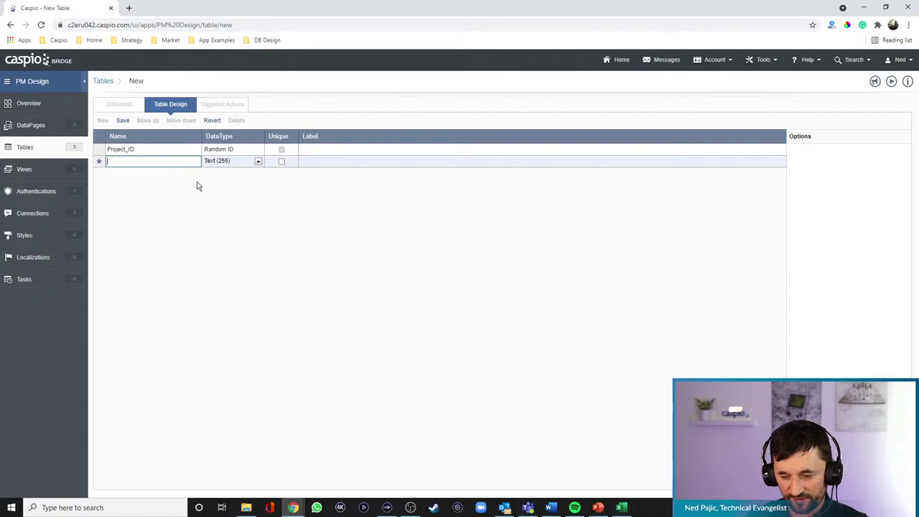
{"action": "type", "text": "Pro"}
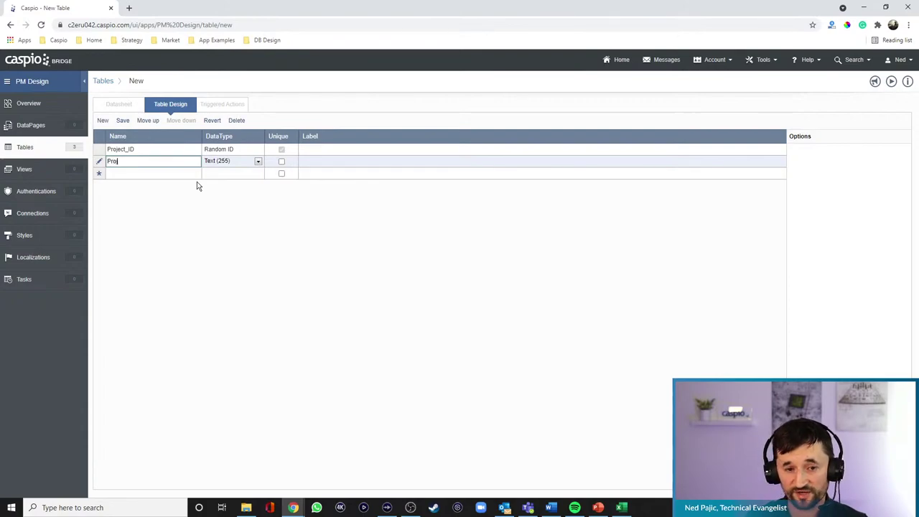
{"action": "type", "text": "ject_Manager_ID"}
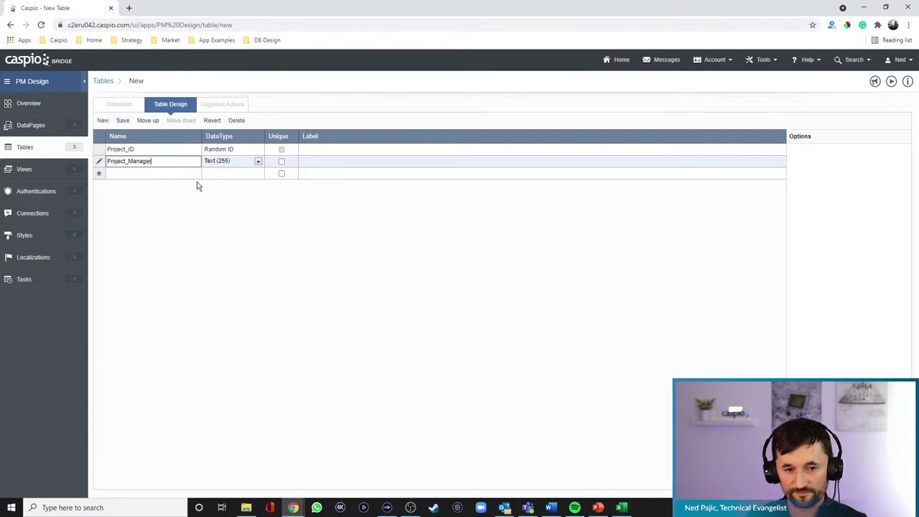
{"action": "left_click", "coordinate": [189, 177]}
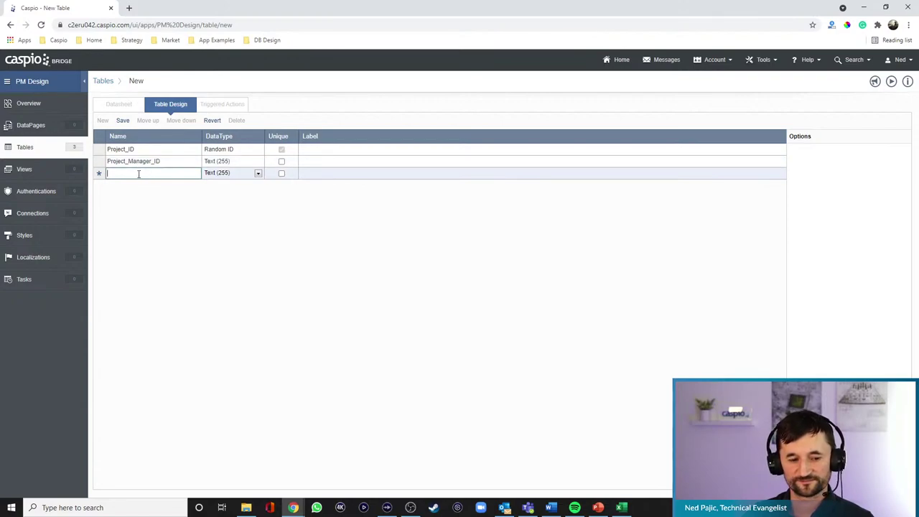
{"action": "type", "text": "Client"}
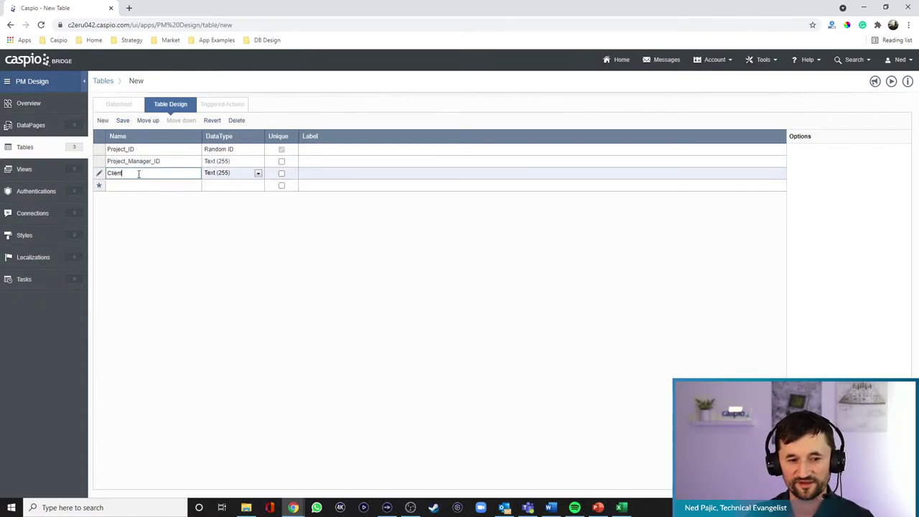
{"action": "type", "text": "_ID"}
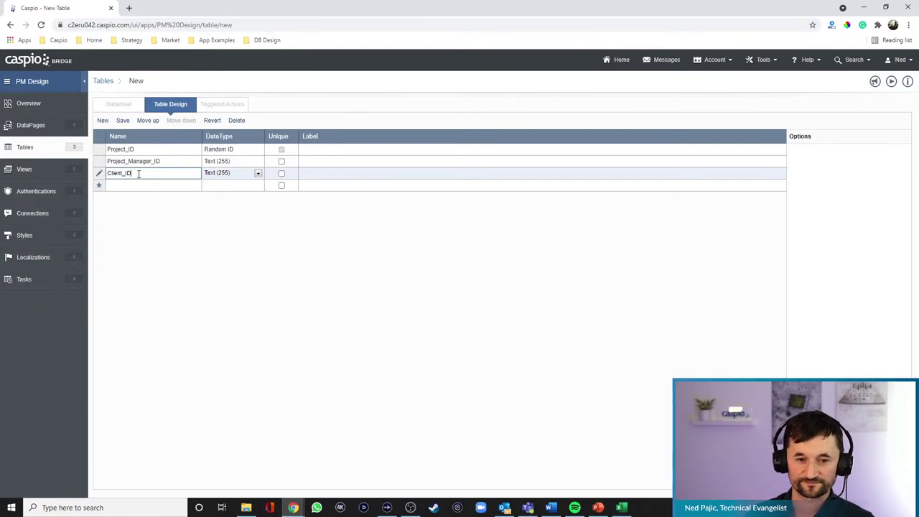
{"action": "left_click", "coordinate": [133, 185]}
{"action": "type", "text": "St"}
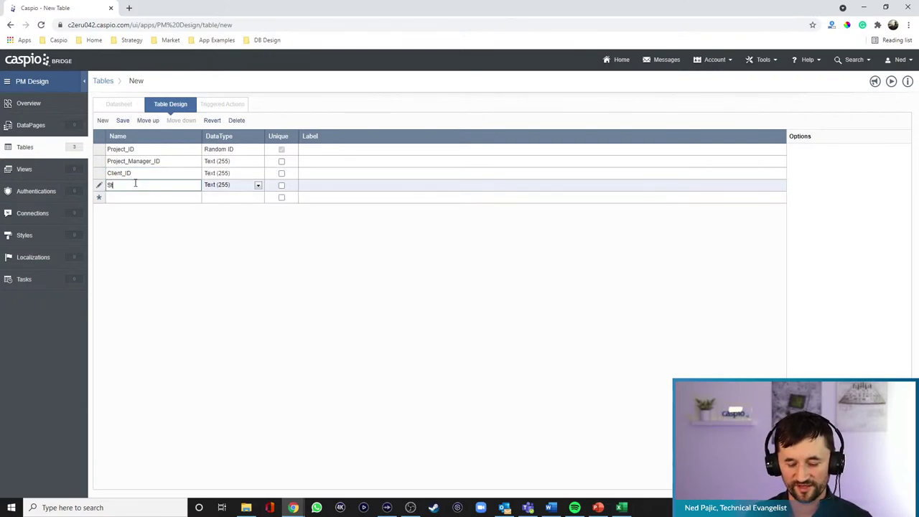
{"action": "type", "text": "atus_ID"}
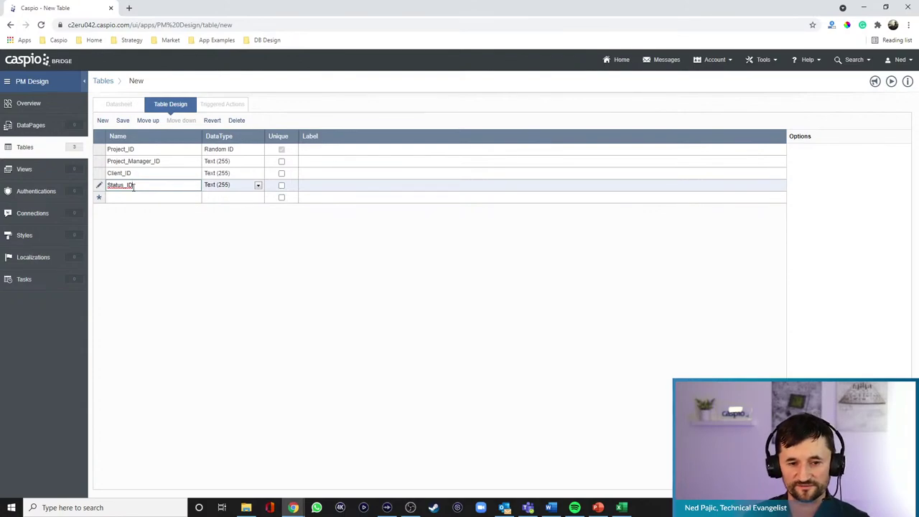
- Add Project_Title and Project_Desc fields below Status_ID, giving Project_Desc the Text (64000) data type
{"action": "left_click", "coordinate": [138, 197]}
{"action": "type", "text": "Project_Title"}
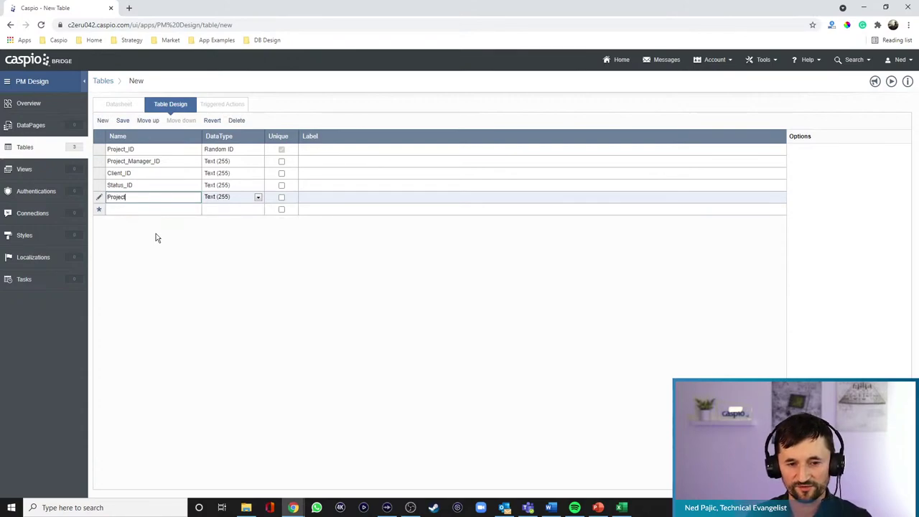
{"action": "key", "text": "Return"}
{"action": "type", "text": "Project_ID"}
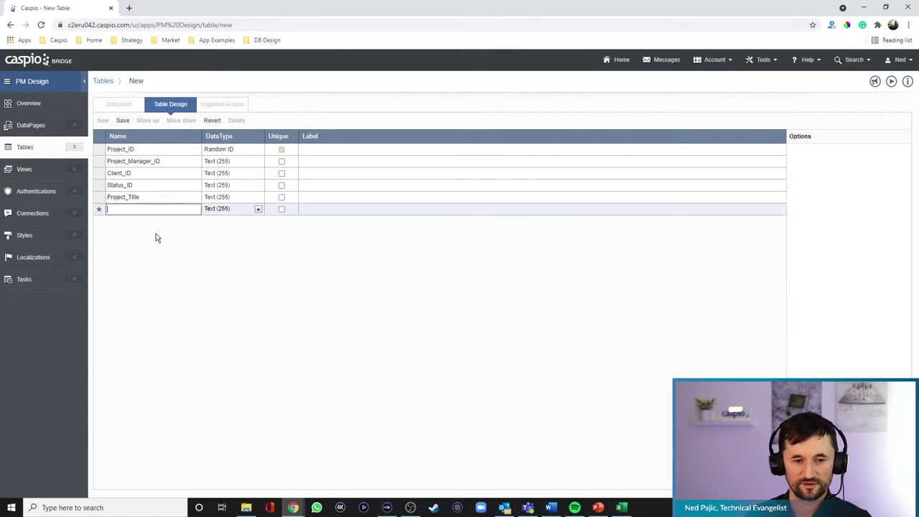
{"action": "type", "text": "esc"}
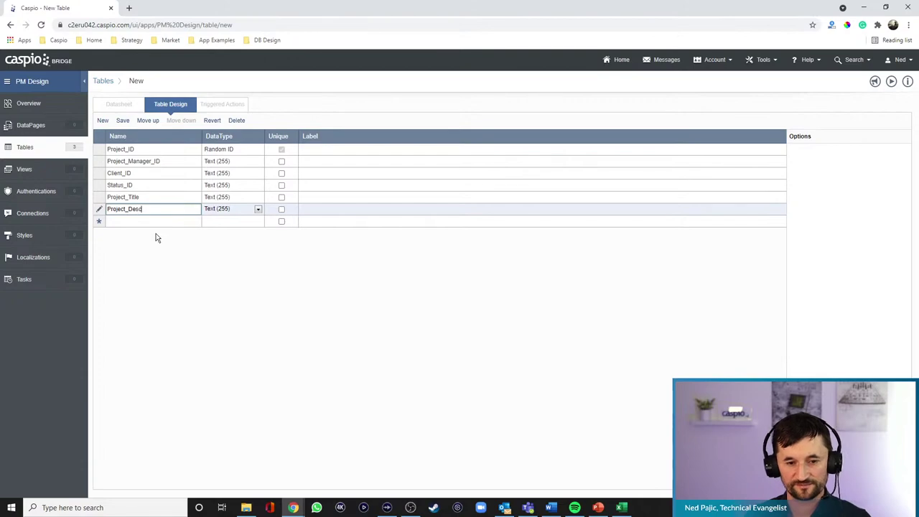
{"action": "left_click", "coordinate": [216, 209]}
{"action": "left_click", "coordinate": [220, 238]}
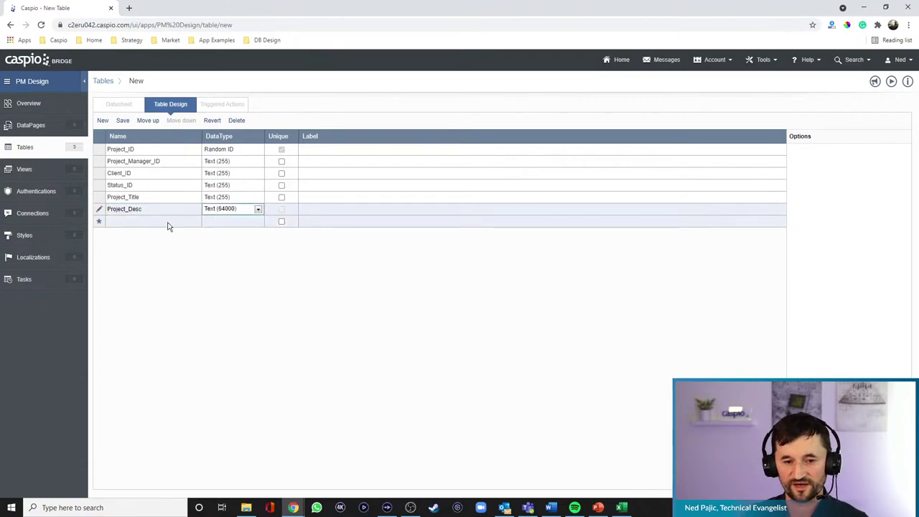
- Add Start_Date and Budget fields below Project_Desc in the projects table
{"action": "left_click", "coordinate": [168, 222]}
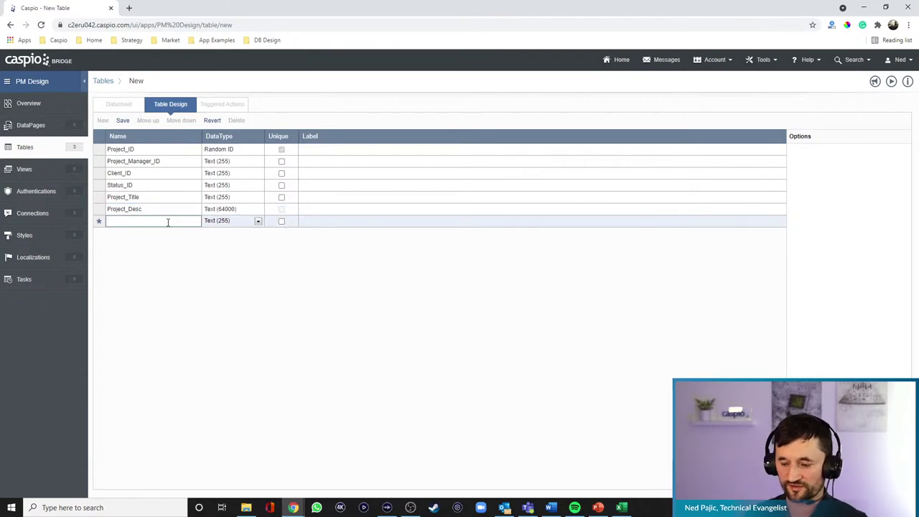
{"action": "type", "text": "Start_Date"}
{"action": "key", "text": "Return"}
{"action": "type", "text": "Budget"}
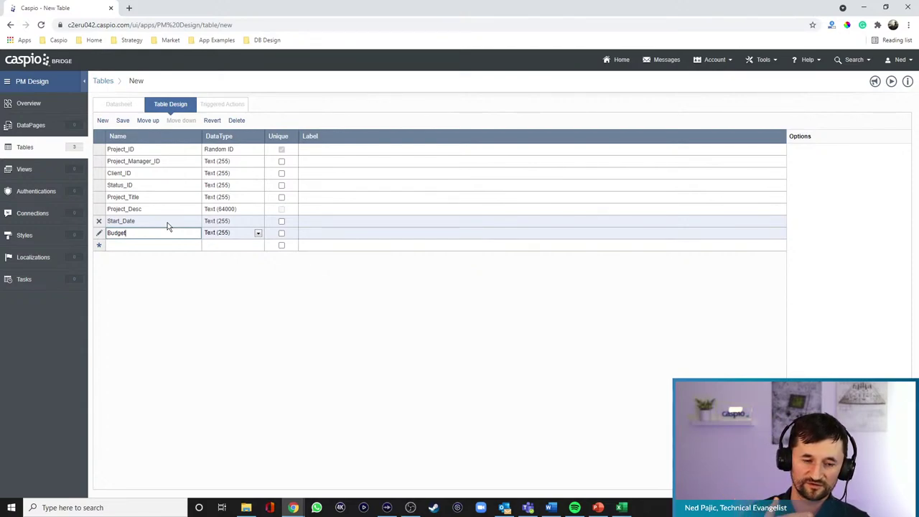
{"action": "left_click", "coordinate": [157, 244]}
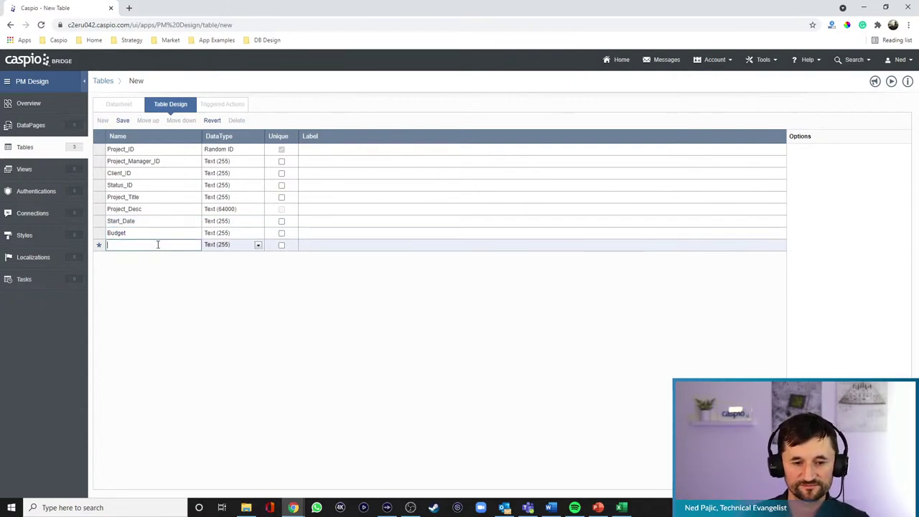
- Save the projects table under the name pm_tbl_projects
{"action": "left_click", "coordinate": [122, 120]}
{"action": "type", "text": "pm_tbl_projects"}
{"action": "key", "text": "Return"}
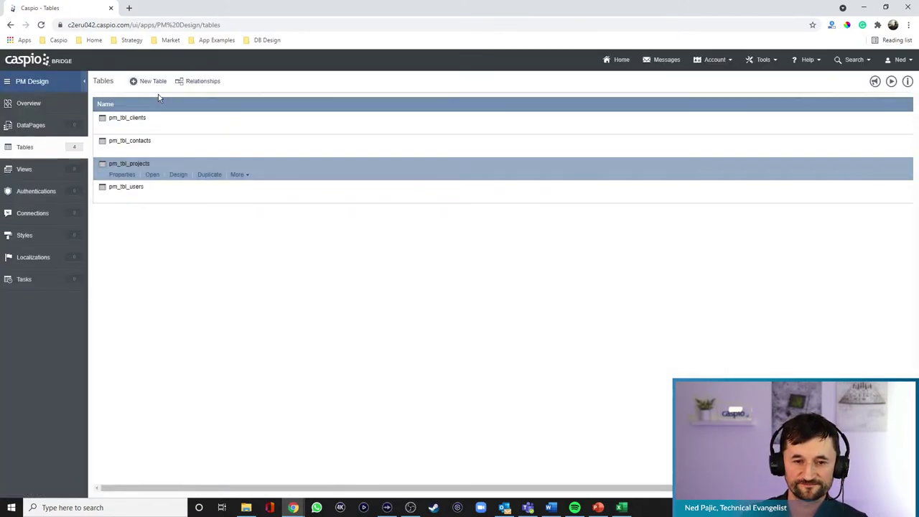
- Start a new table for project statuses with a Random ID field named ID and a text field named Status
{"action": "left_click", "coordinate": [153, 83]}
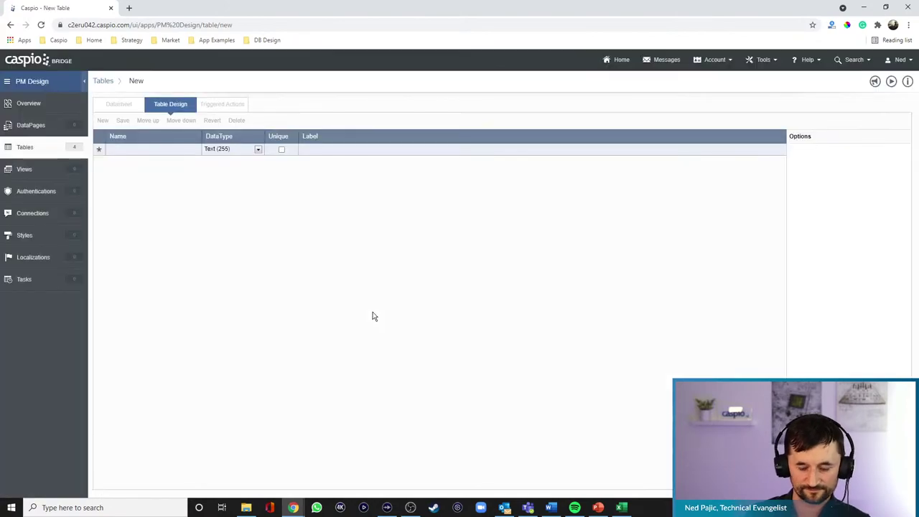
{"action": "left_click", "coordinate": [169, 149]}
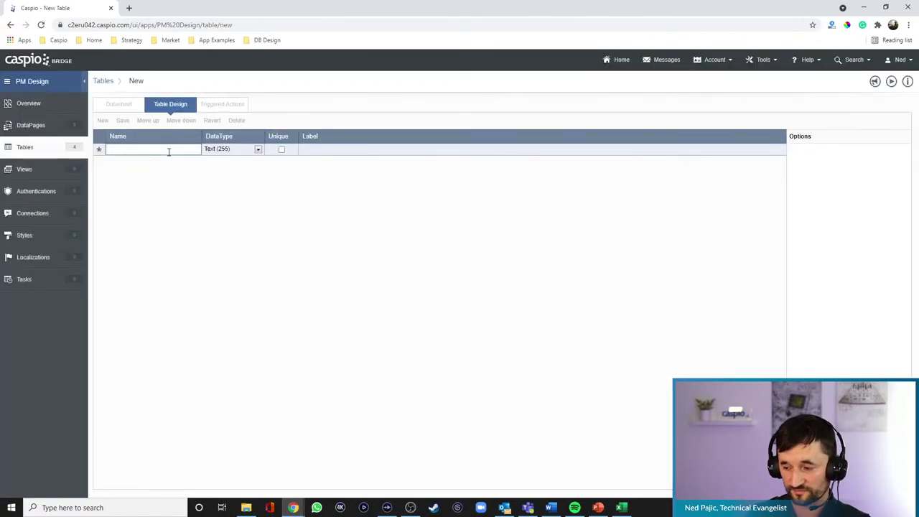
{"action": "type", "text": "ID"}
{"action": "left_click", "coordinate": [242, 150]}
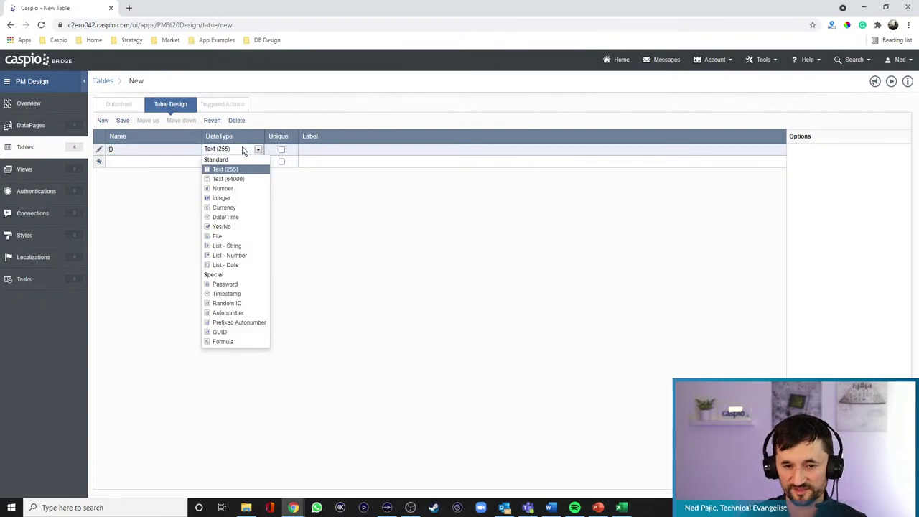
{"action": "left_click", "coordinate": [237, 303]}
{"action": "left_click", "coordinate": [148, 162]}
{"action": "type", "text": "Status"}
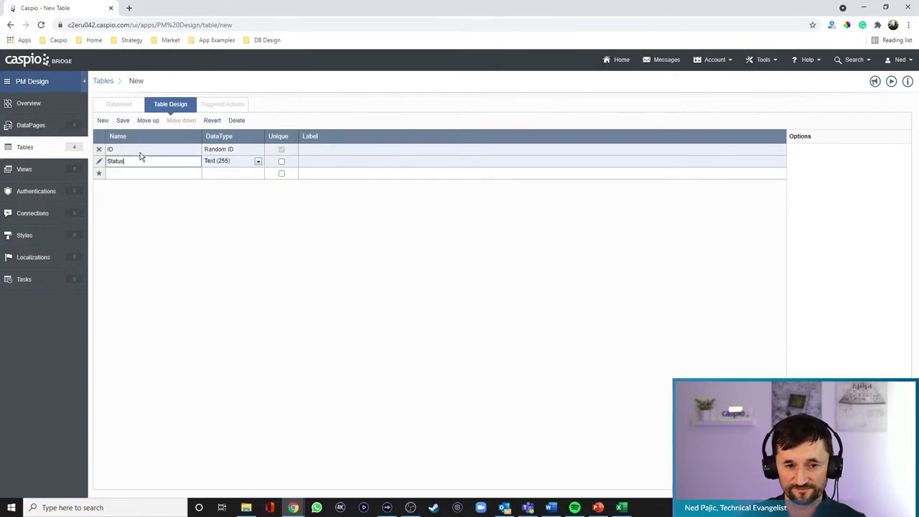
- Save the status table under the name pm_tbl_project_status
{"action": "left_click", "coordinate": [123, 121]}
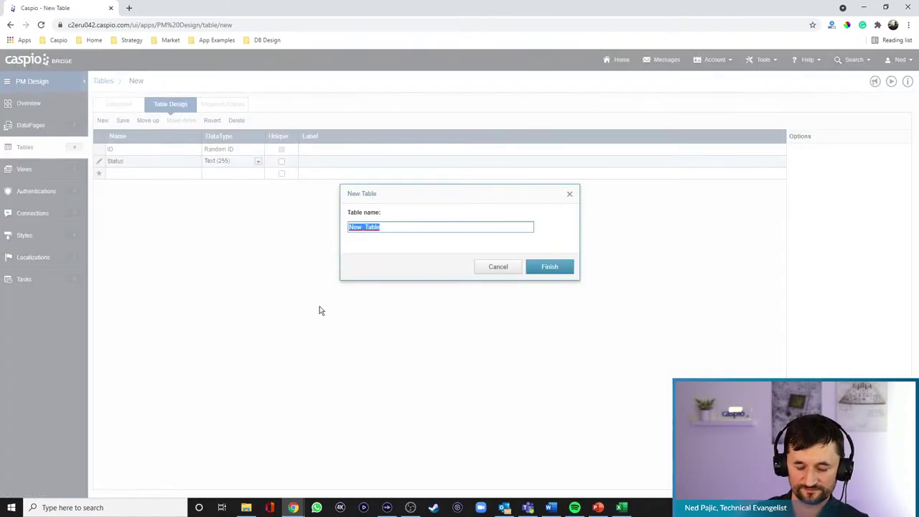
{"action": "type", "text": "pm_tbl_"}
{"action": "type", "text": "p"}
{"action": "key", "text": "BackSpace"}
{"action": "type", "text": "project_status"}
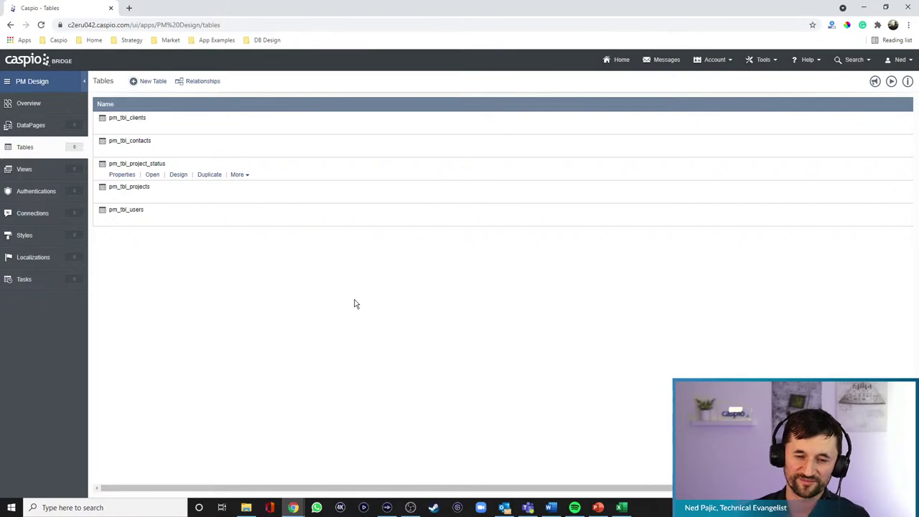
- Start a new table for tasks and add a Task_ID field with the Random ID data type
{"action": "left_click", "coordinate": [144, 84]}
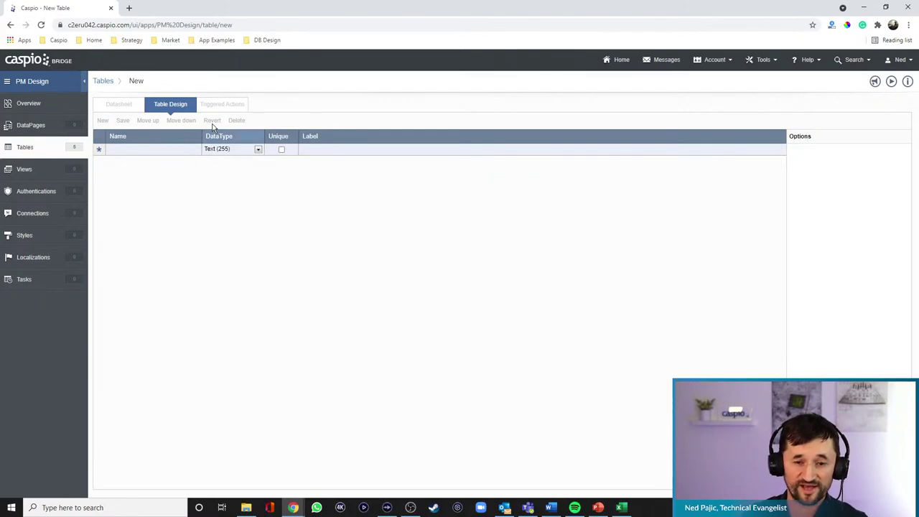
{"action": "left_click", "coordinate": [187, 149]}
{"action": "type", "text": "Task_ID"}
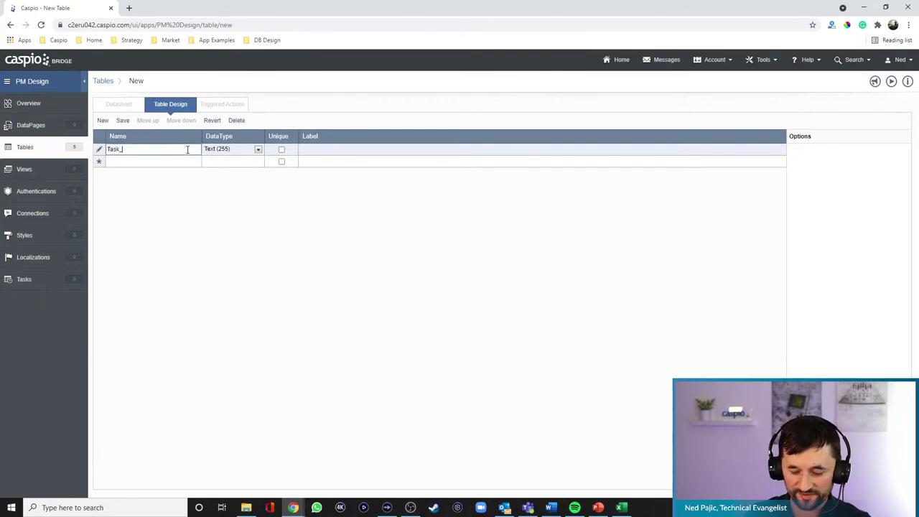
{"action": "left_click", "coordinate": [222, 151]}
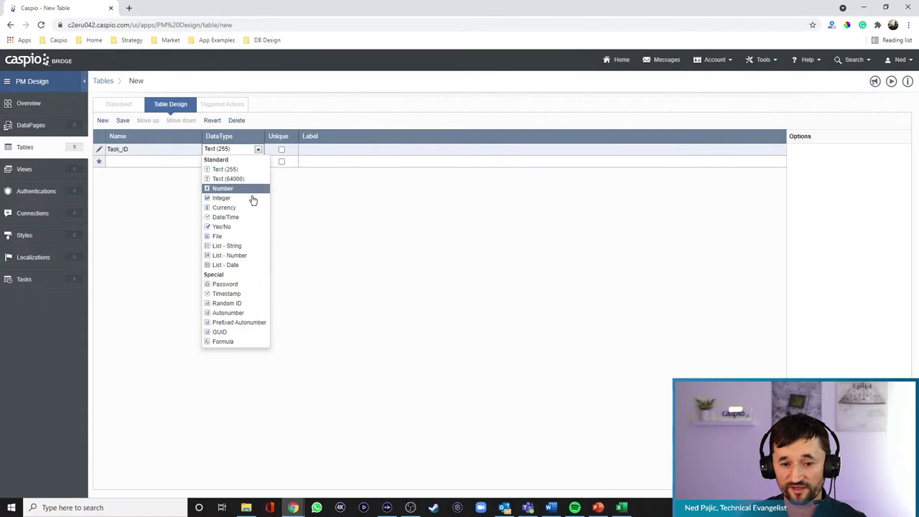
{"action": "left_click", "coordinate": [239, 305]}
- Add Project_ID and Employee_ID fields below Task_ID in the tasks table
{"action": "left_click", "coordinate": [150, 161]}
{"action": "type", "text": "Project_ID"}
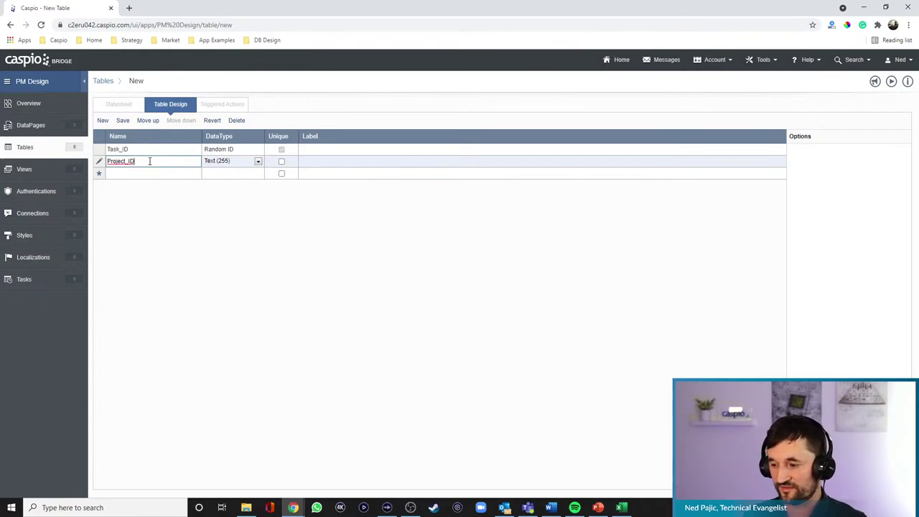
{"action": "key", "text": "Tab"}
{"action": "key", "text": "Tab"}
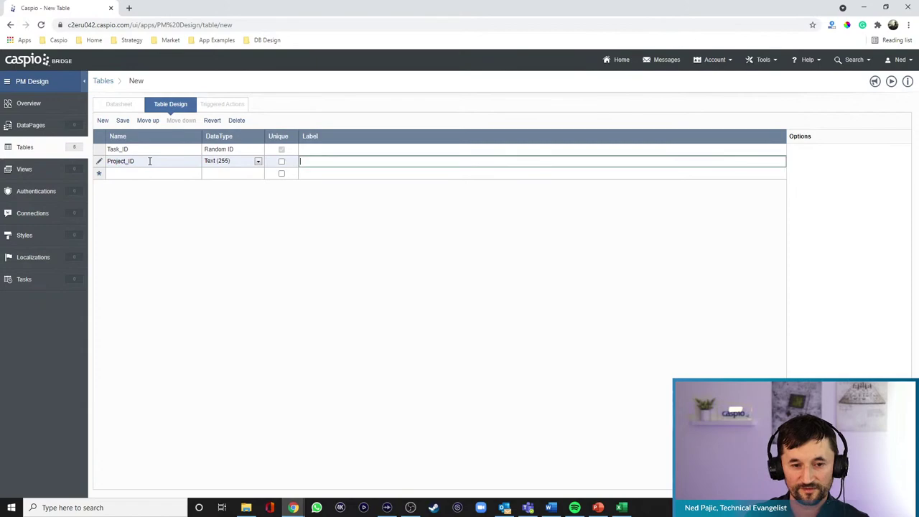
{"action": "key", "text": "Return"}
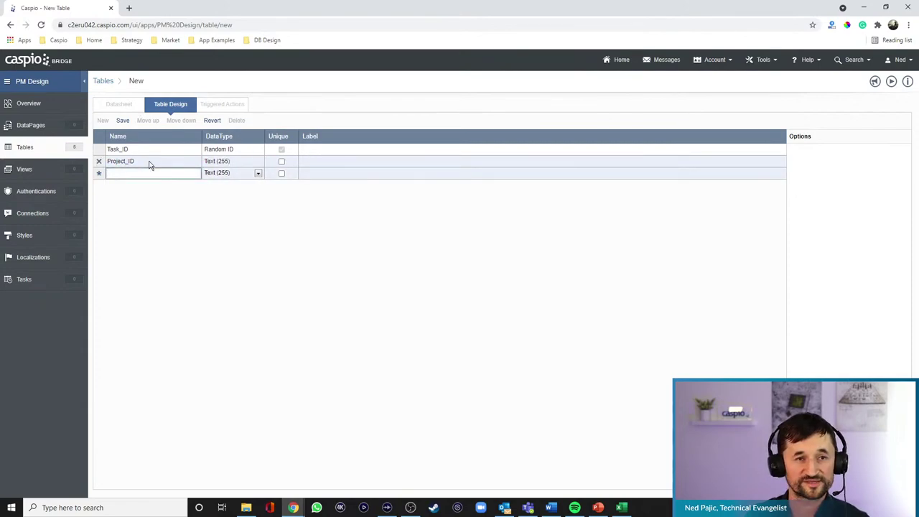
{"action": "type", "text": "Employee_ID"}
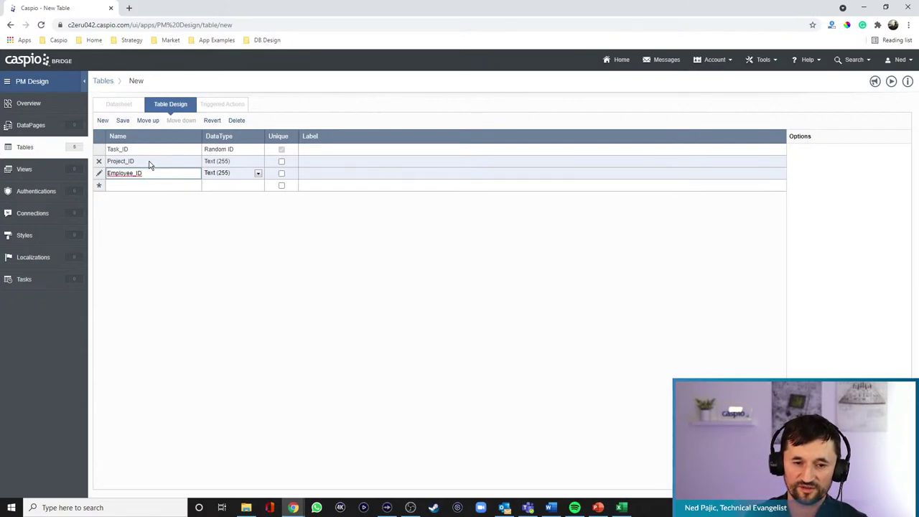
{"action": "key", "text": "Tab"}
{"action": "key", "text": "Tab"}
{"action": "key", "text": "Tab"}
{"action": "key", "text": "Tab"}
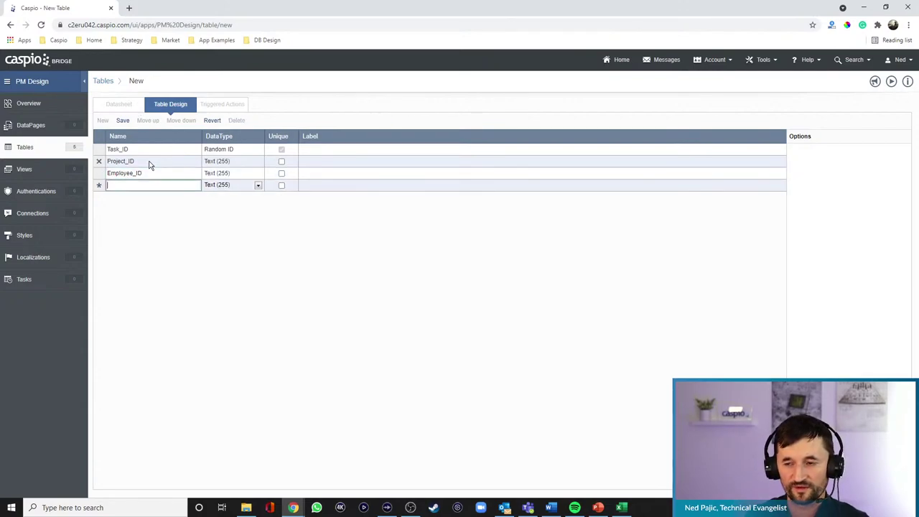
- Add Status_ID and Milestone_ID fields below Employee_ID in the tasks table
{"action": "type", "text": "Sta"}
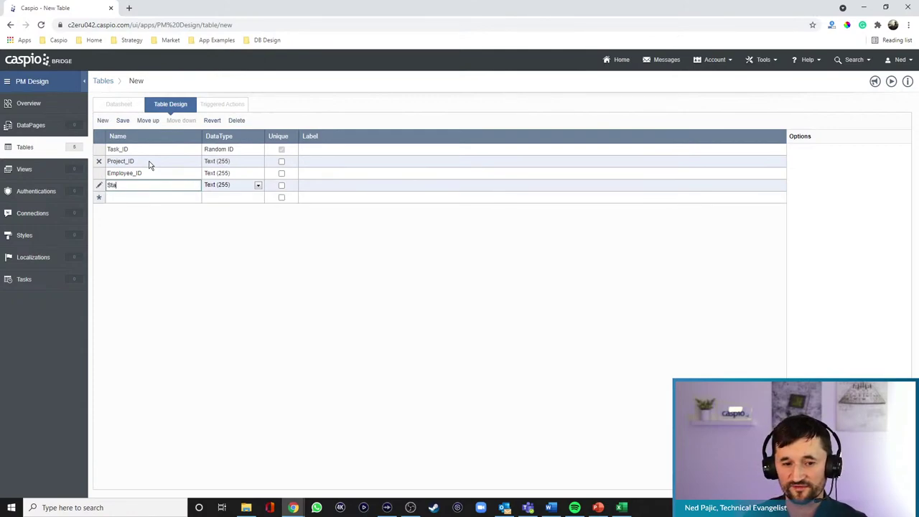
{"action": "type", "text": "tus_ID"}
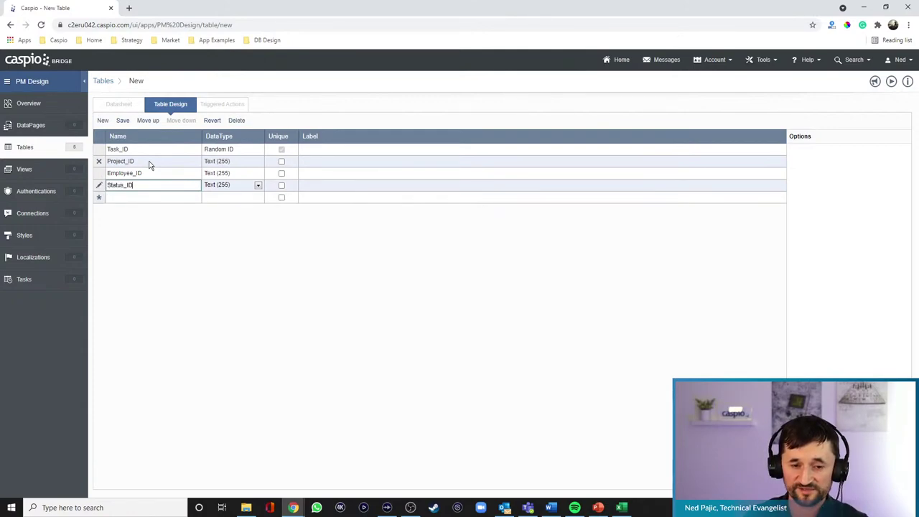
{"action": "key", "text": "Tab"}
{"action": "key", "text": "Tab"}
{"action": "key", "text": "Tab"}
{"action": "key", "text": "Tab"}
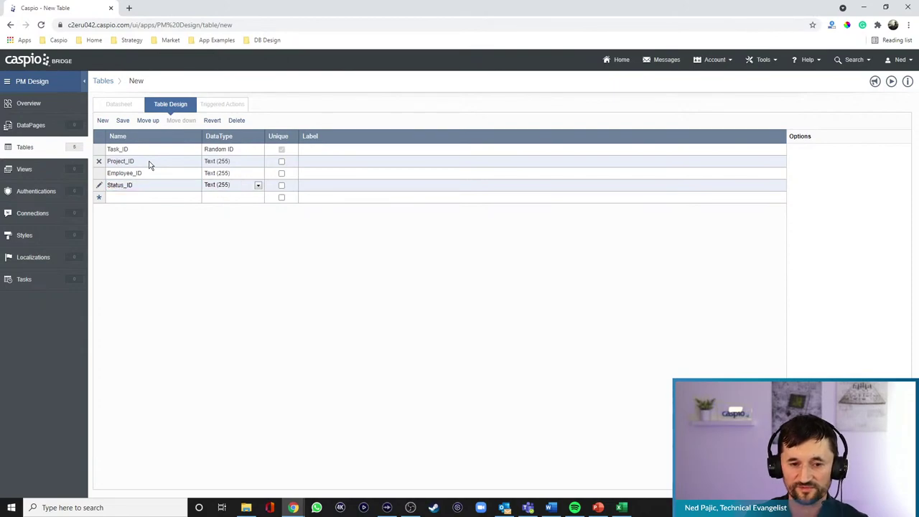
{"action": "type", "text": "Milestone_ID"}
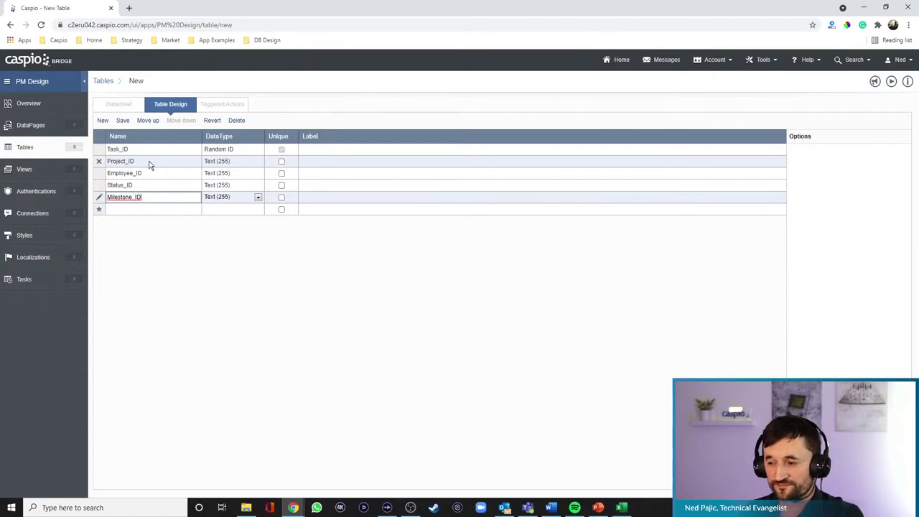
- Add Title and Task_Desc fields below Milestone_ID, giving Task_Desc the Text (64000) data type
{"action": "left_click", "coordinate": [154, 209]}
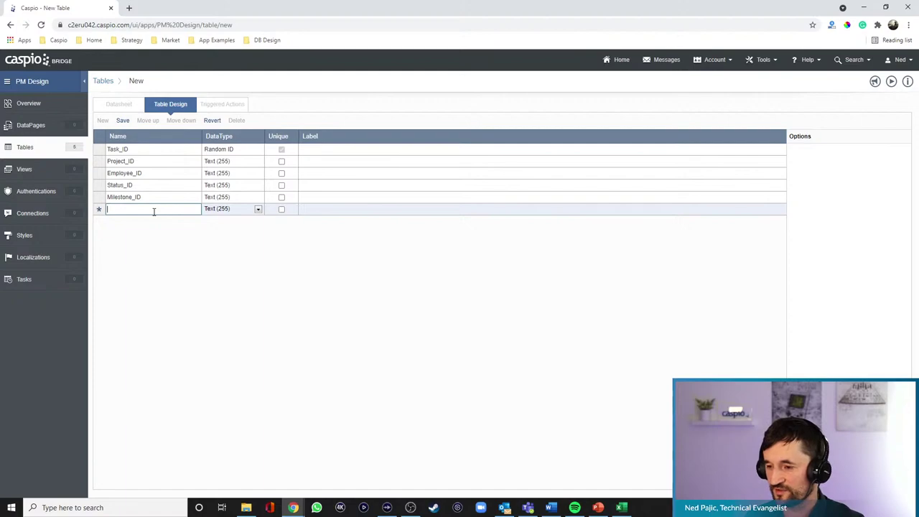
{"action": "type", "text": "Title"}
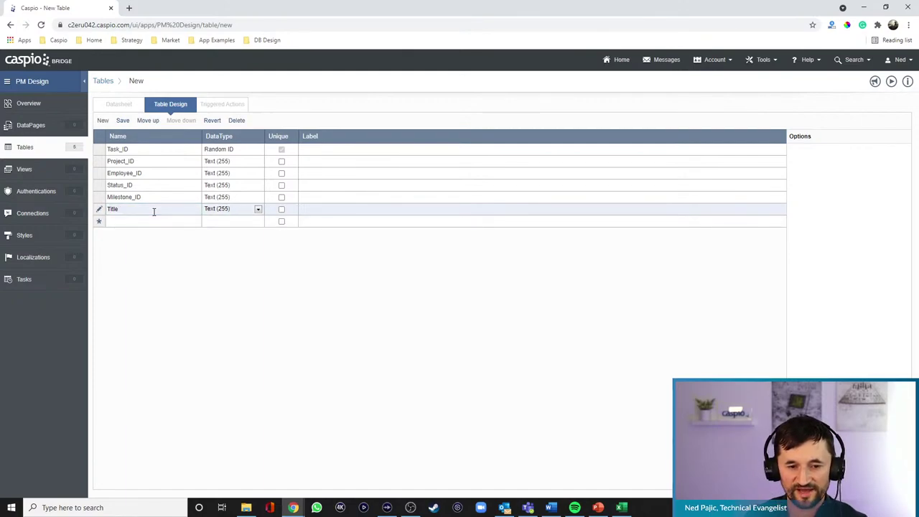
{"action": "key", "text": "Return"}
{"action": "type", "text": "Task_Desc"}
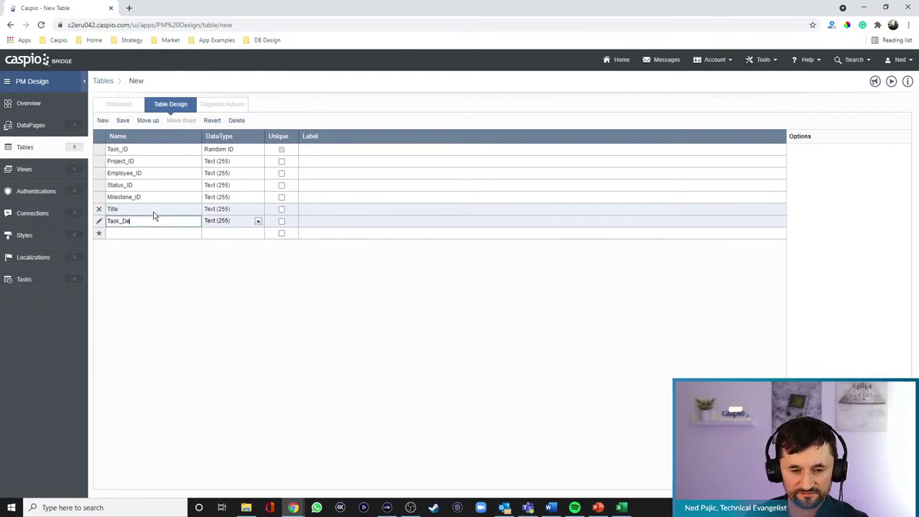
{"action": "left_click", "coordinate": [215, 221]}
{"action": "left_click", "coordinate": [230, 257]}
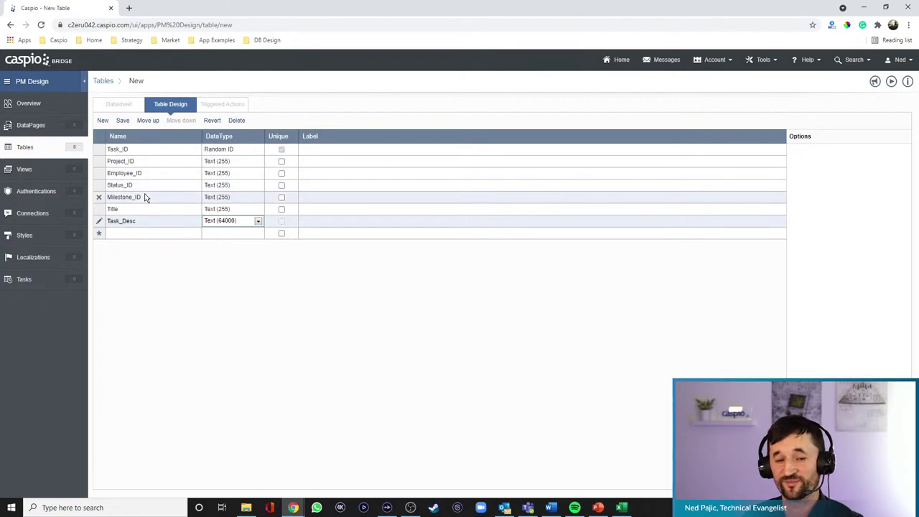
- Save the tasks table under the name pm_tbl_tasks
{"action": "left_click", "coordinate": [122, 121]}
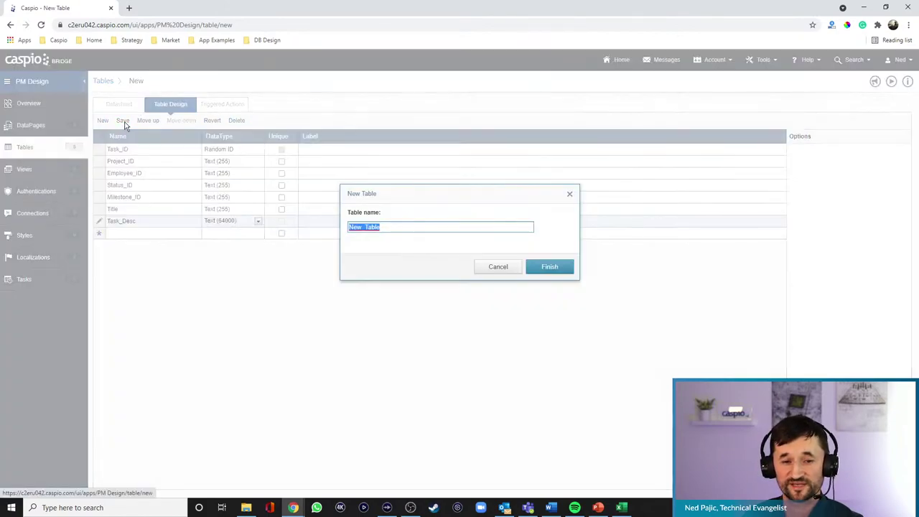
{"action": "type", "text": "pm"}
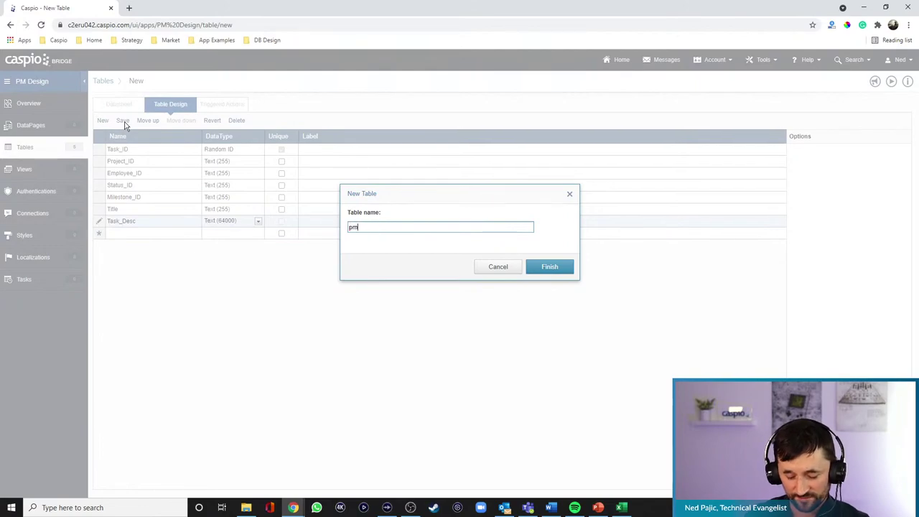
{"action": "type", "text": "_tbl_tasks"}
{"action": "key", "text": "Return"}
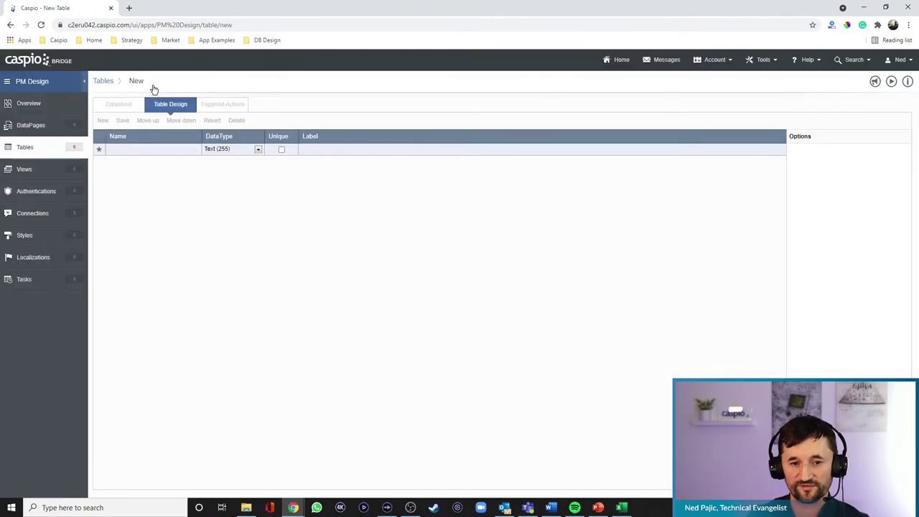
- Add an ID field with the Random ID data type and a Status field to the new empty table
{"action": "left_click", "coordinate": [156, 148]}
{"action": "type", "text": "ID"}
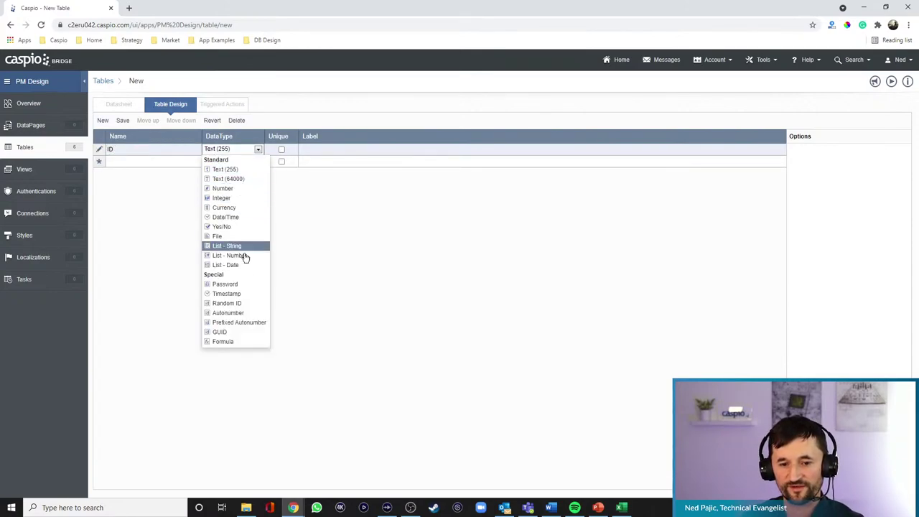
{"action": "left_click", "coordinate": [228, 303]}
{"action": "left_click", "coordinate": [150, 162]}
{"action": "type", "text": "Status"}
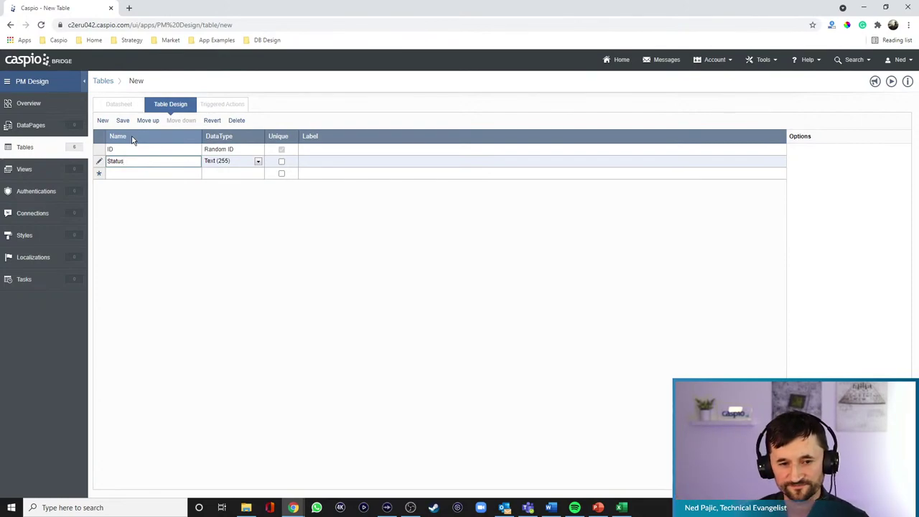
- Save the table with the ID and Status fields under the name pm_tbl_task_status
{"action": "left_click", "coordinate": [122, 124]}
{"action": "type", "text": "pm_tbl_task_status"}
{"action": "key", "text": "Return"}
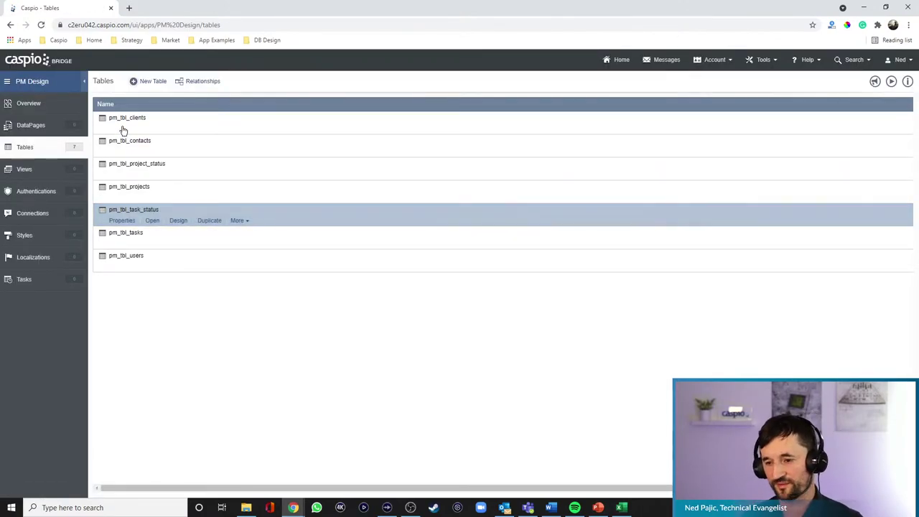
- Create another new table whose first field is Milestone_ID with the Random ID data type
{"action": "left_click", "coordinate": [158, 85]}
{"action": "left_click", "coordinate": [154, 150]}
{"action": "type", "text": "Milestone_ID"}
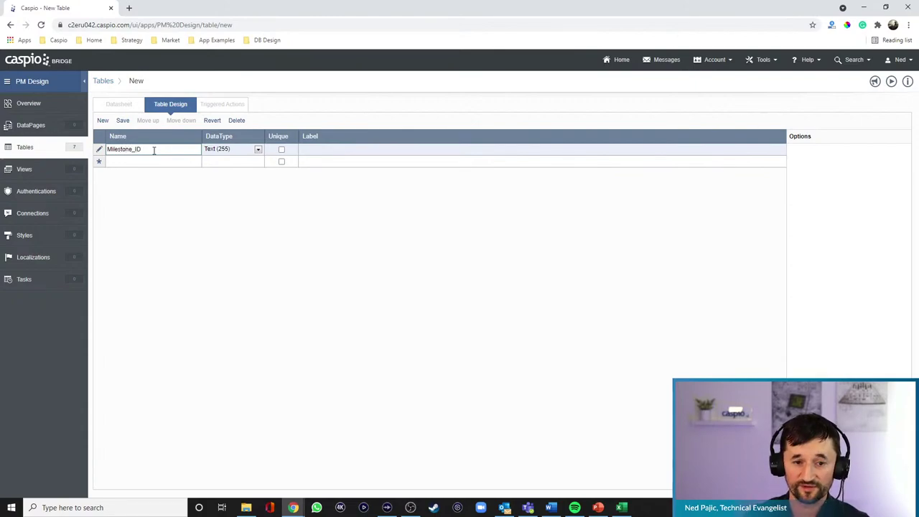
{"action": "left_click", "coordinate": [225, 151]}
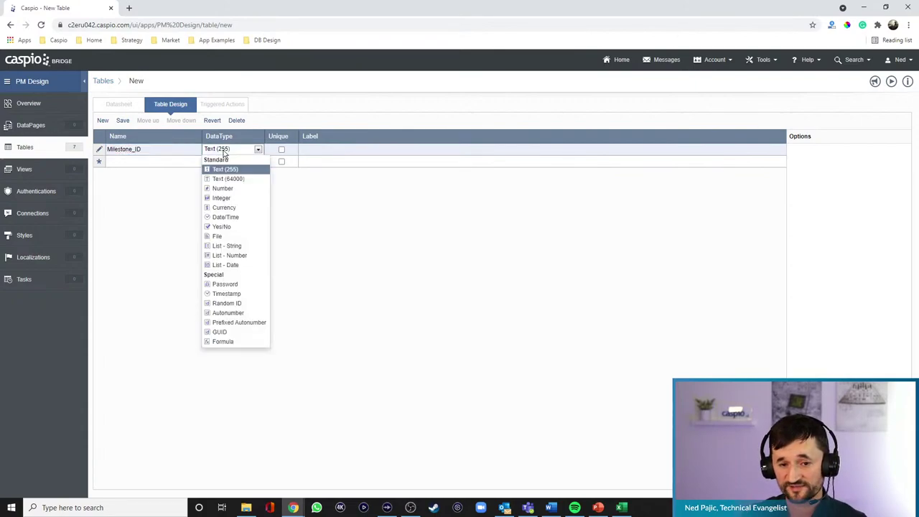
{"action": "left_click", "coordinate": [228, 302]}
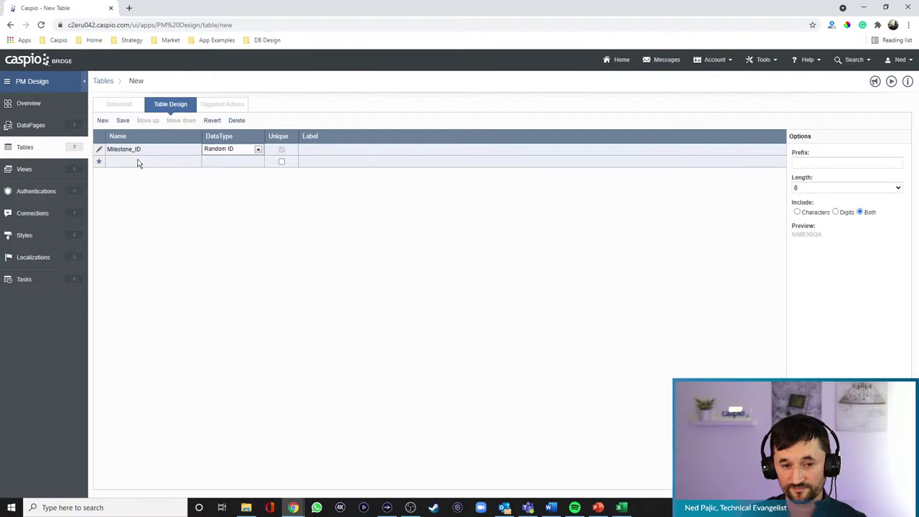
- Add Task_ID, Status_ID and Project_ID fields below Milestone_ID, keeping the Text (255) data type
{"action": "left_click", "coordinate": [139, 162]}
{"action": "type", "text": "Task_ID"}
{"action": "left_click", "coordinate": [125, 174]}
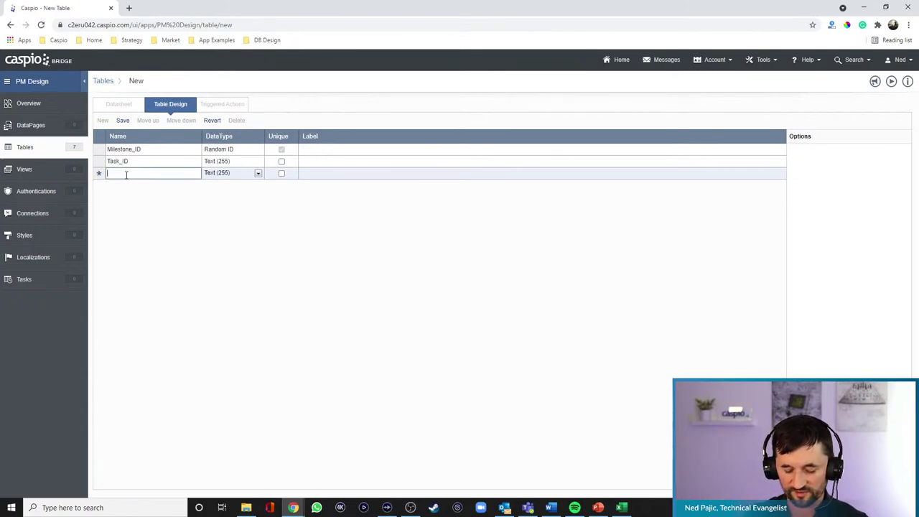
{"action": "type", "text": "Status_ID"}
{"action": "double_click", "coordinate": [126, 174]}
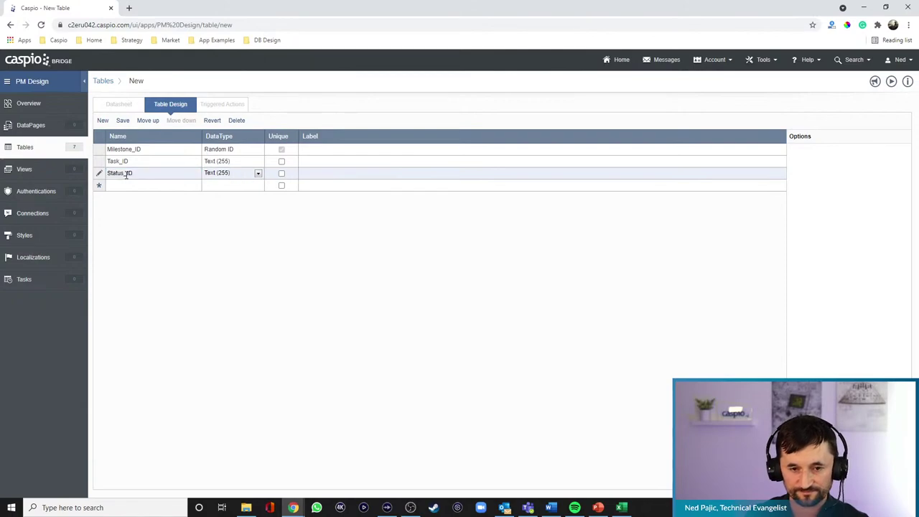
{"action": "left_click", "coordinate": [127, 181]}
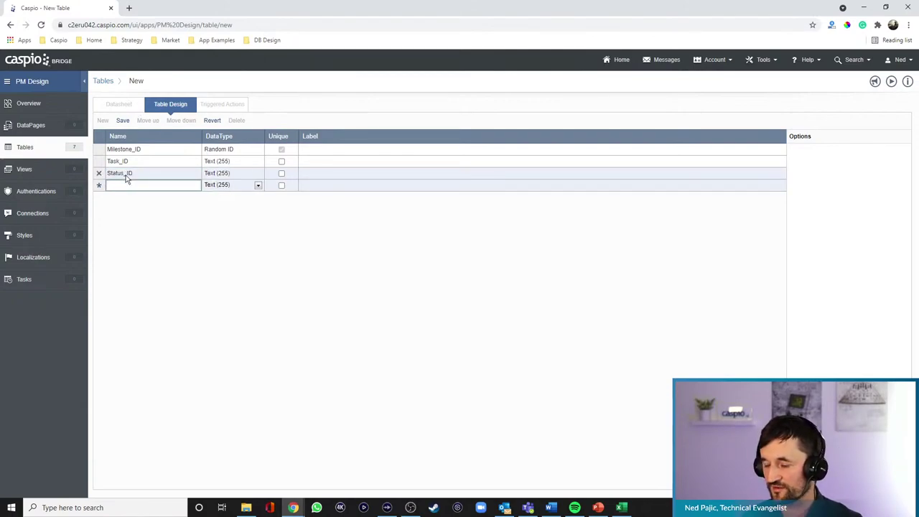
{"action": "type", "text": "Project_ID"}
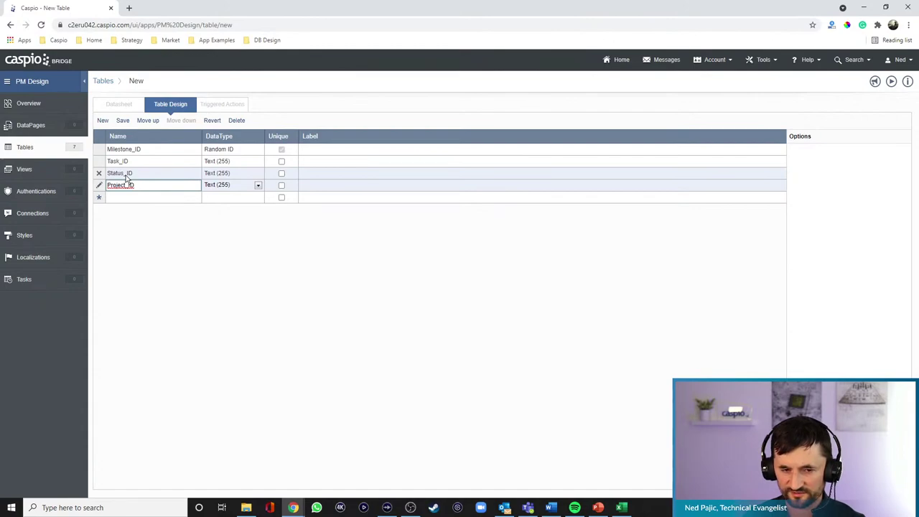
- Delete the Task_ID field from the milestones table and add a Name field below Project_ID
{"action": "left_click", "coordinate": [99, 161]}
{"action": "left_click", "coordinate": [131, 185]}
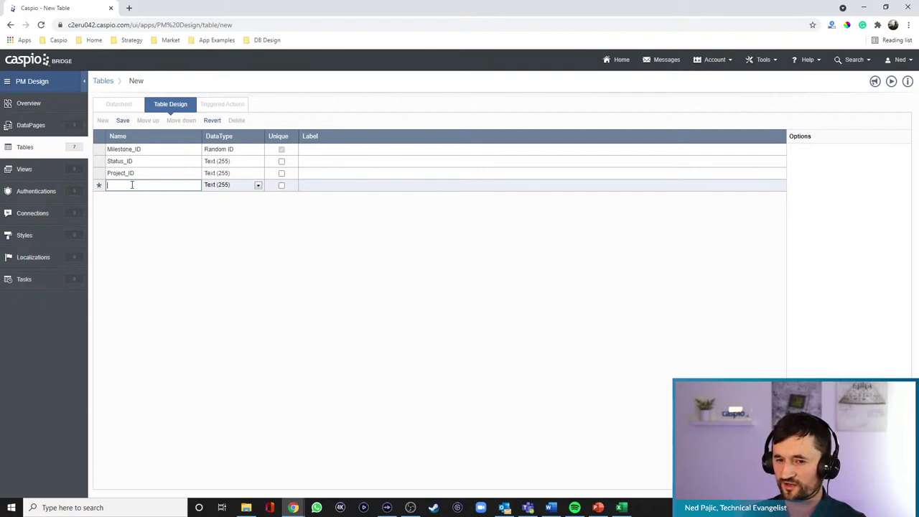
{"action": "type", "text": "Name"}
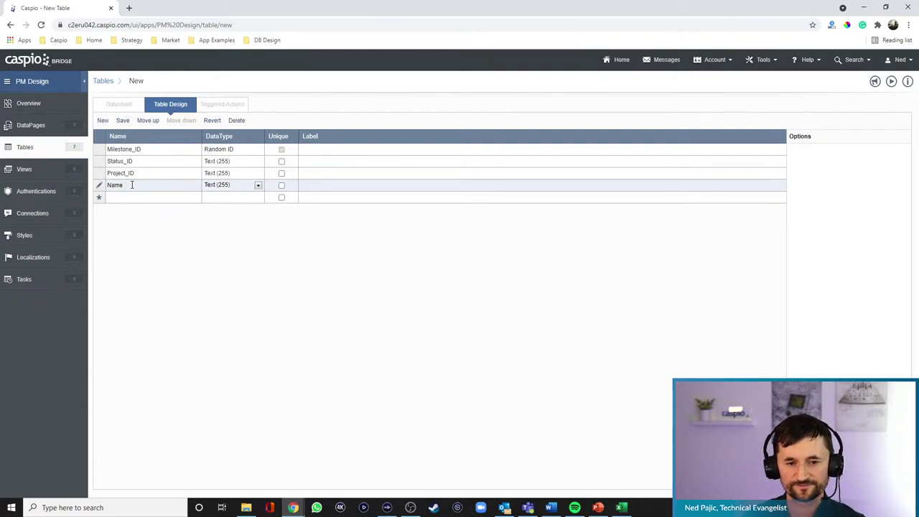
{"action": "key", "text": "Return"}
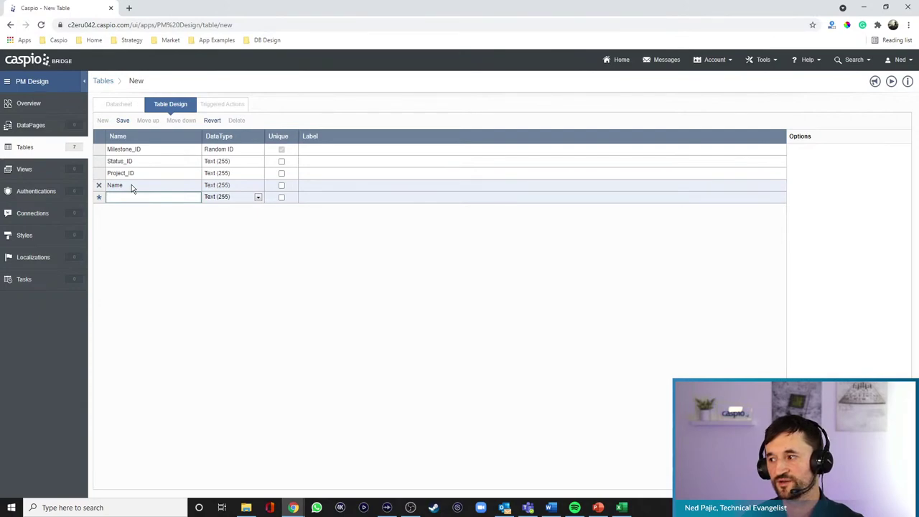
- Add a Milestone_desc field below Name with the Text (64000) data type
{"action": "type", "text": "Des"}
{"action": "type", "text": "Mil"}
{"action": "type", "text": "estone_desc"}
{"action": "left_click", "coordinate": [258, 197]}
{"action": "left_click", "coordinate": [228, 226]}
- Add a Due_Date field below Milestone_desc with the Timestamp data type
{"action": "left_click", "coordinate": [165, 209]}
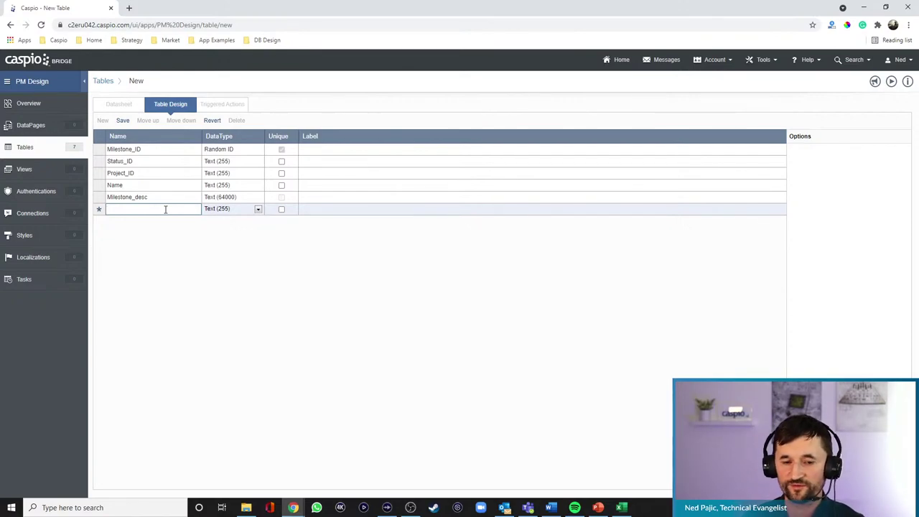
{"action": "type", "text": "Due_Date"}
{"action": "left_click", "coordinate": [229, 210]}
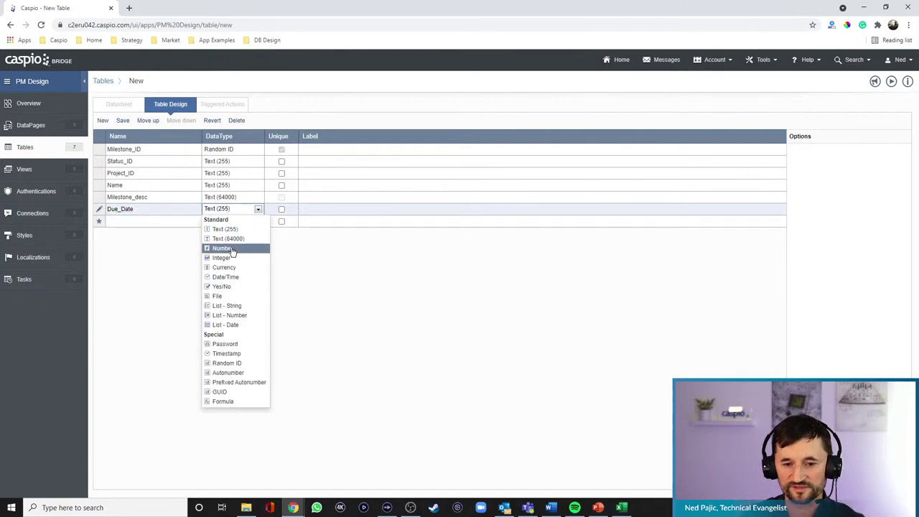
{"action": "left_click", "coordinate": [238, 353]}
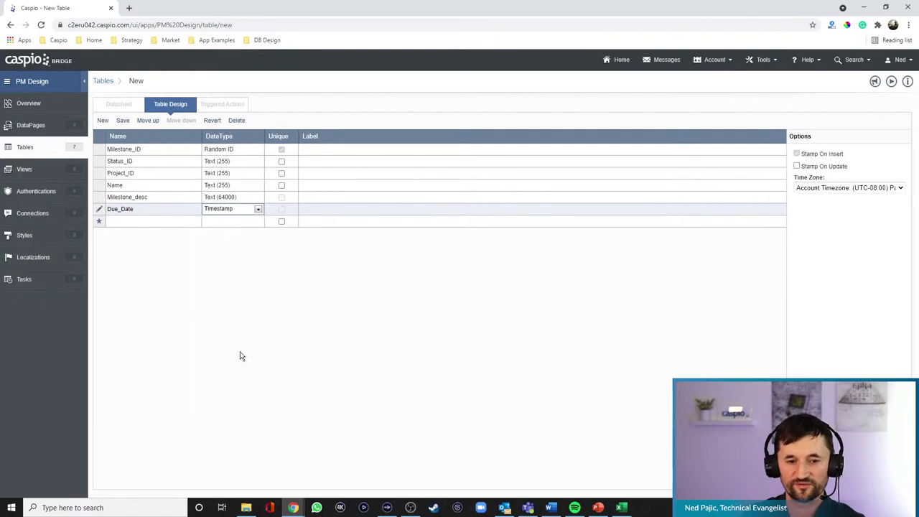
- Save the milestones table under the name pm_tbl_milestones
{"action": "left_click", "coordinate": [123, 119]}
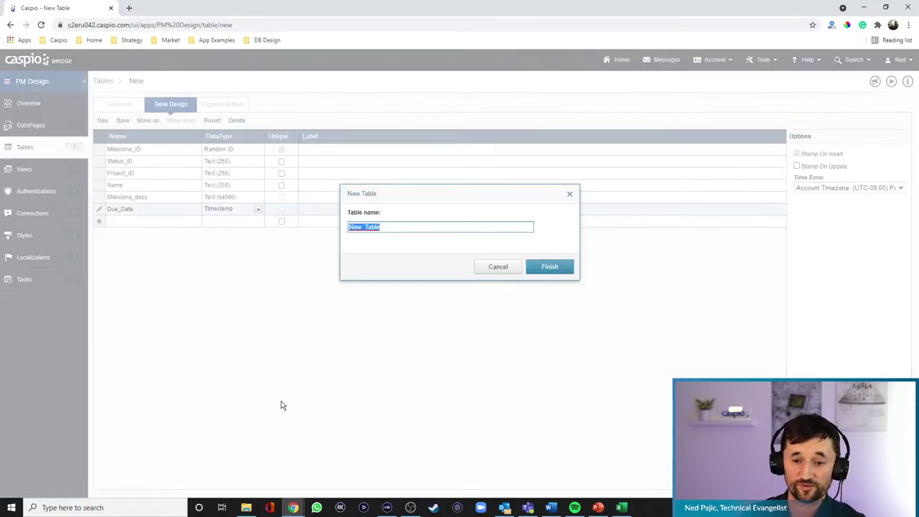
{"action": "type", "text": "p"}
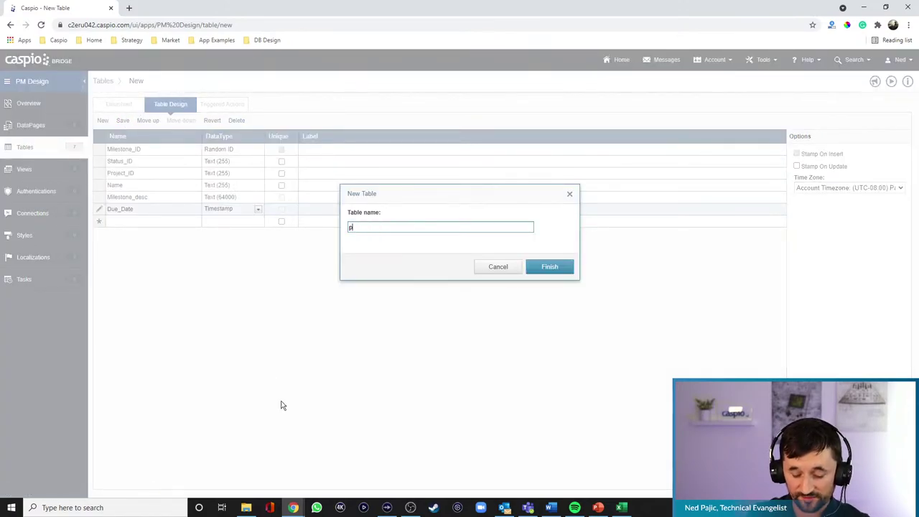
{"action": "type", "text": "m_tbl_milestones"}
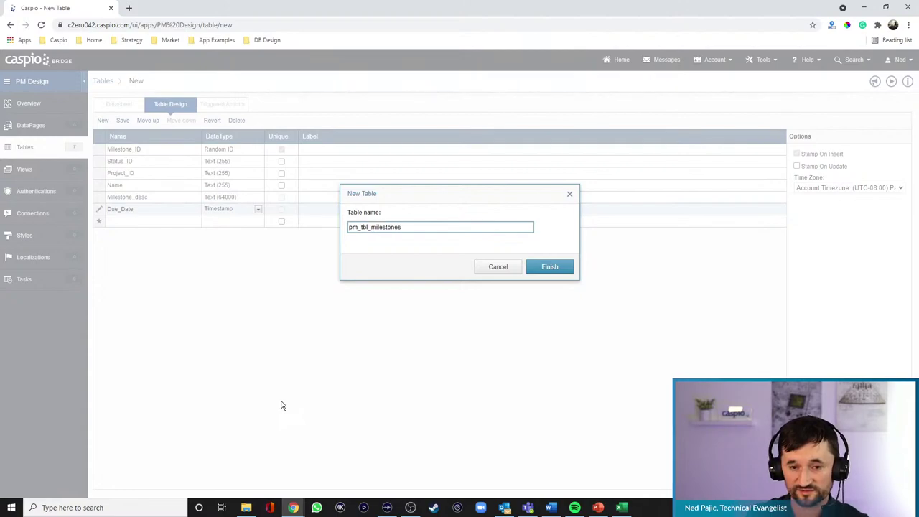
{"action": "key", "text": "Return"}
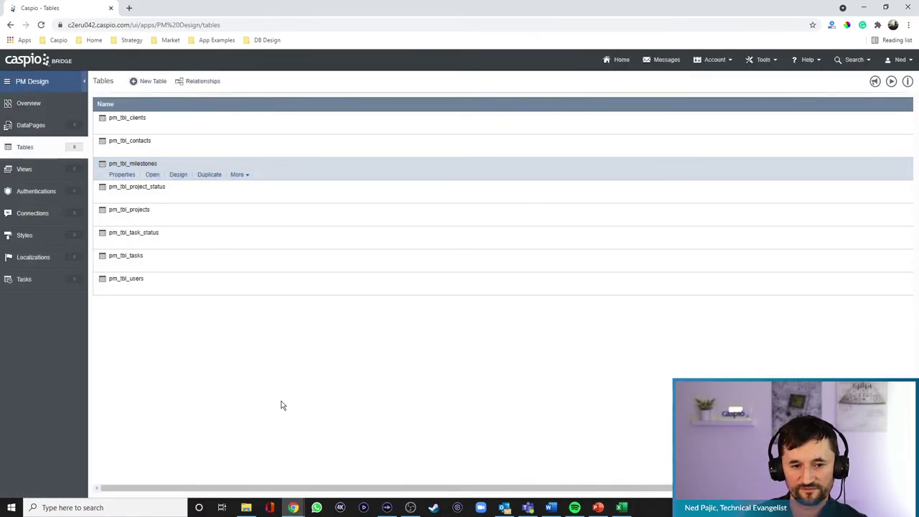
- Create a new table with a Random ID field named ID and a Status field
{"action": "left_click", "coordinate": [153, 81]}
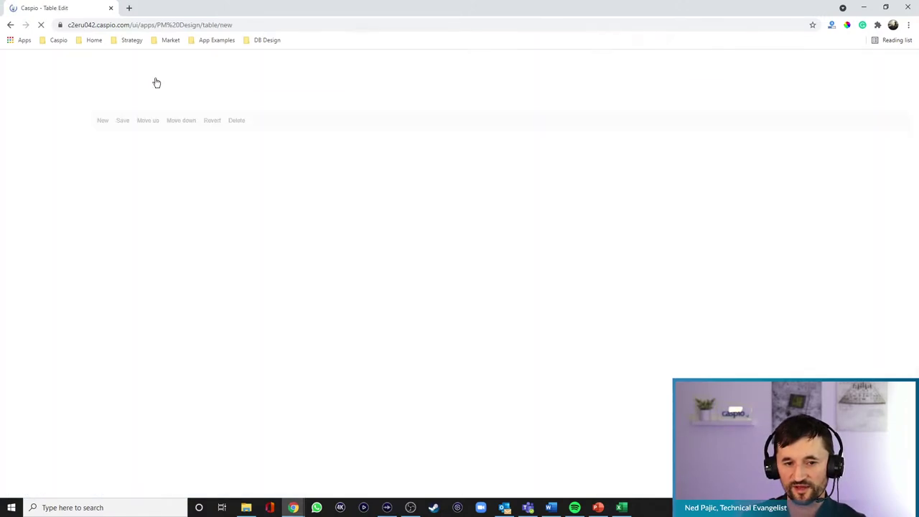
{"action": "type", "text": "ID"}
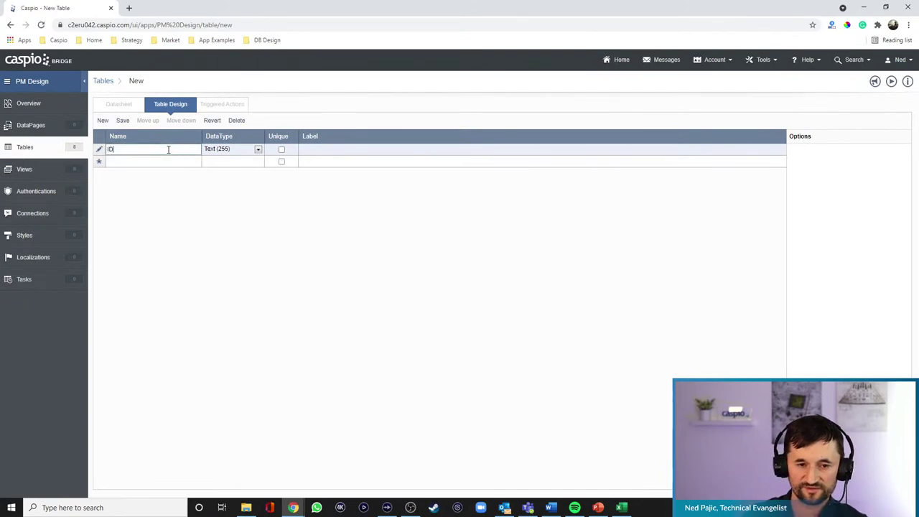
{"action": "left_click", "coordinate": [153, 160]}
{"action": "type", "text": "Status"}
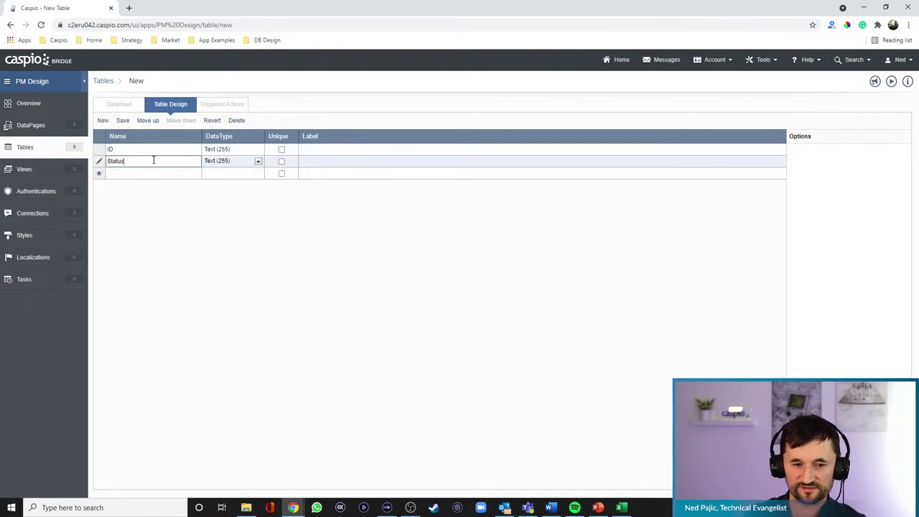
{"action": "left_click", "coordinate": [222, 149]}
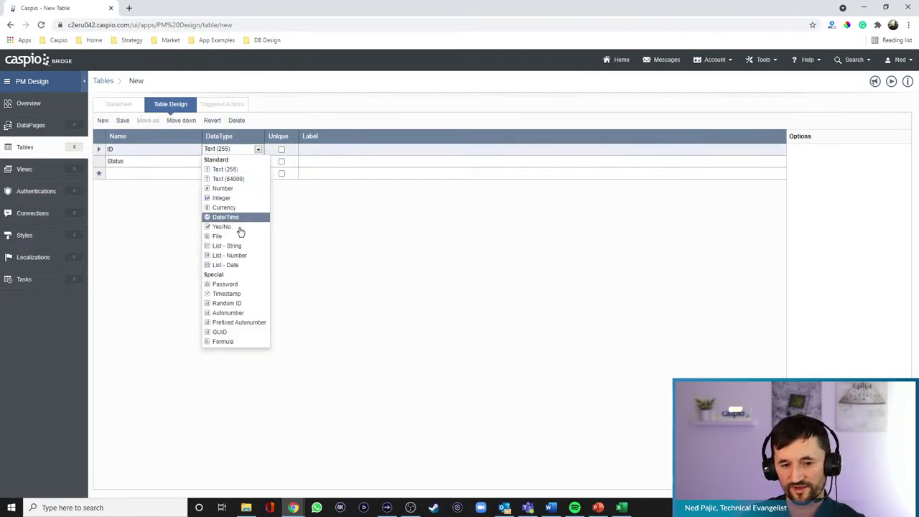
{"action": "left_click", "coordinate": [235, 304]}
- Save the new ID and Status table under the name pm_tbl_milestone_lookups
{"action": "left_click", "coordinate": [122, 121]}
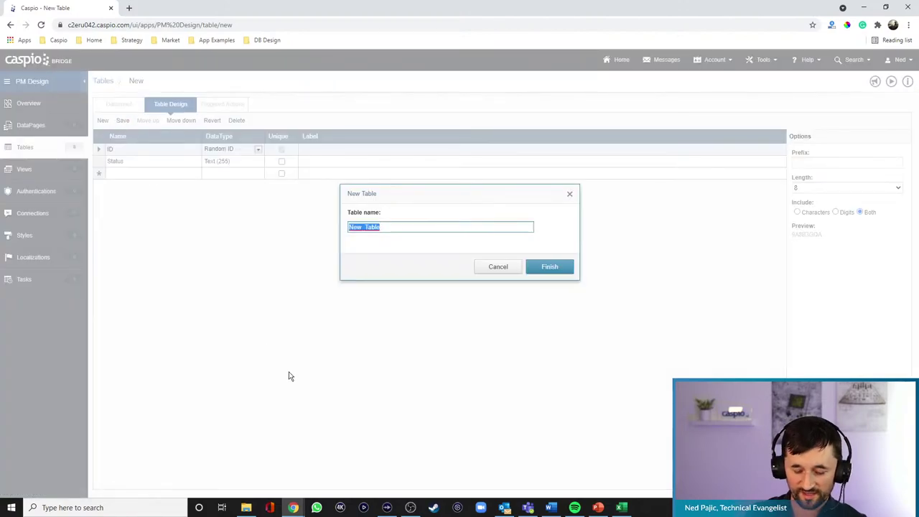
{"action": "type", "text": "pm_tbl_m"}
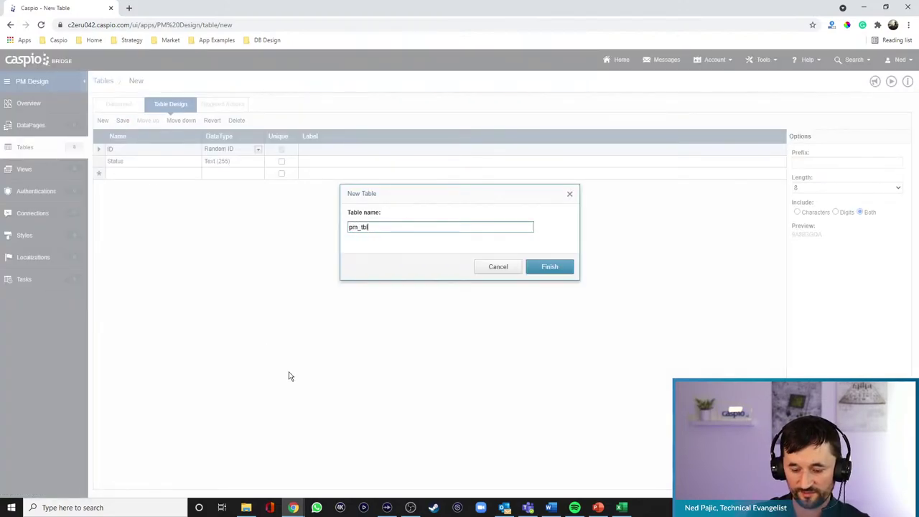
{"action": "key", "text": "BackSpace"}
{"action": "key", "text": "BackSpace"}
{"action": "type", "text": "_milestone_l"}
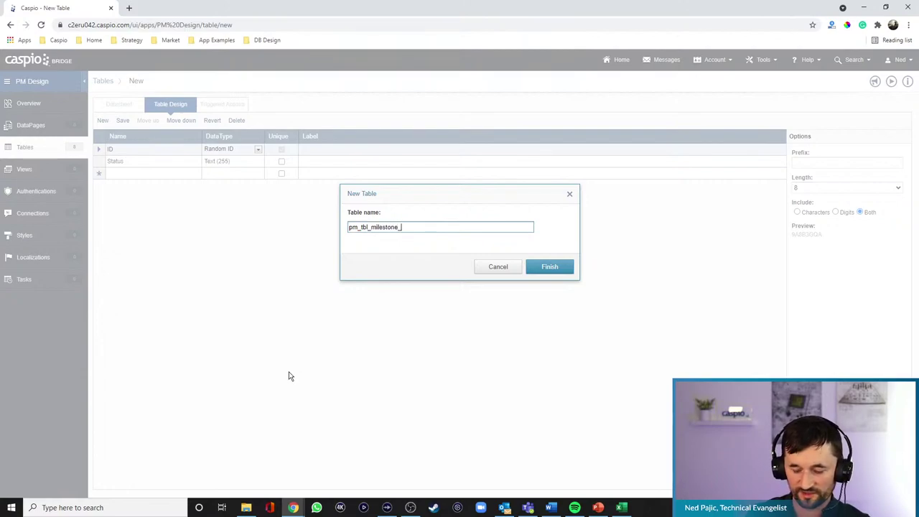
{"action": "type", "text": "oo"}
{"action": "key", "text": "BackSpace"}
{"action": "key", "text": "BackSpace"}
{"action": "key", "text": "BackSpace"}
{"action": "type", "text": "lookups"}
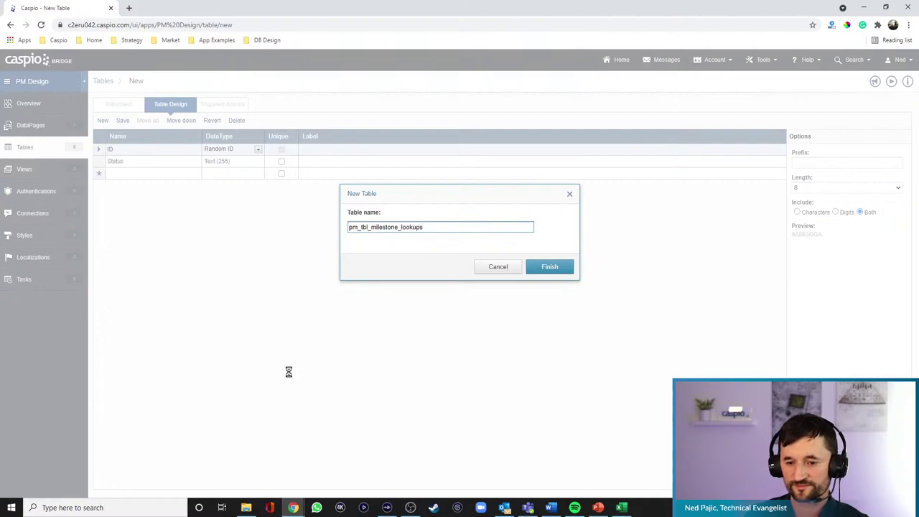
{"action": "key", "text": "Return"}
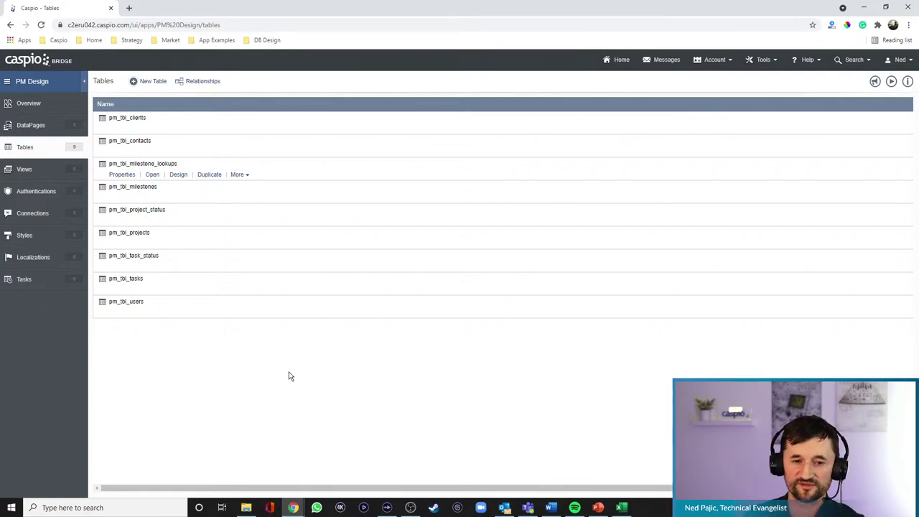
- Create a new table for costs with Cost_ID, Project_ID and Milestone_ID fields
{"action": "left_click", "coordinate": [156, 82]}
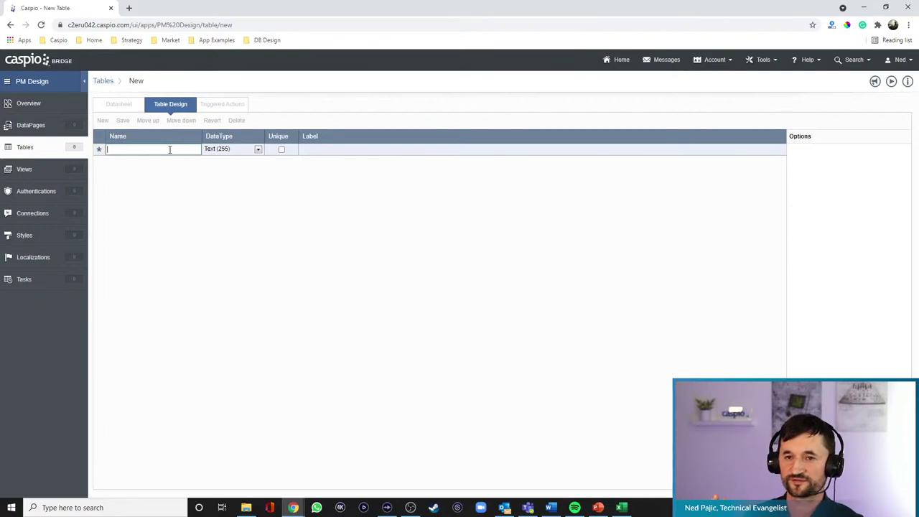
{"action": "type", "text": "Cost_ID"}
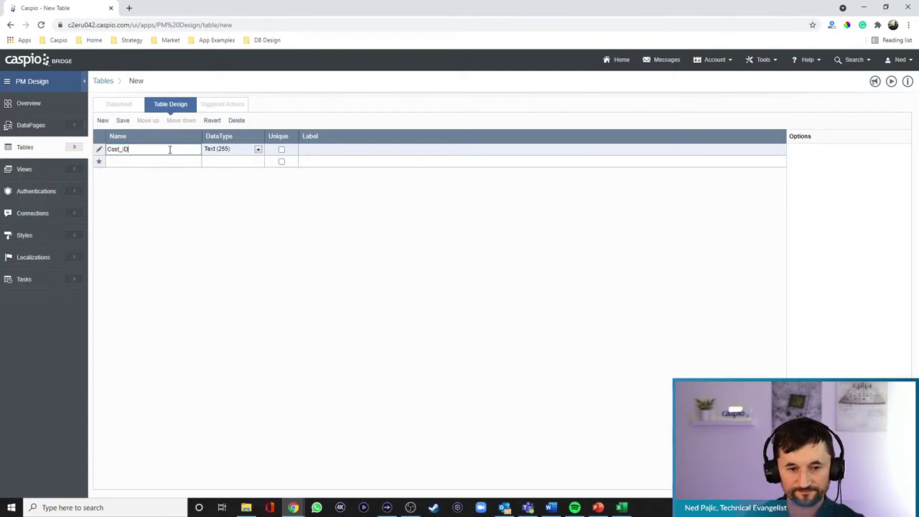
{"action": "key", "text": "Return"}
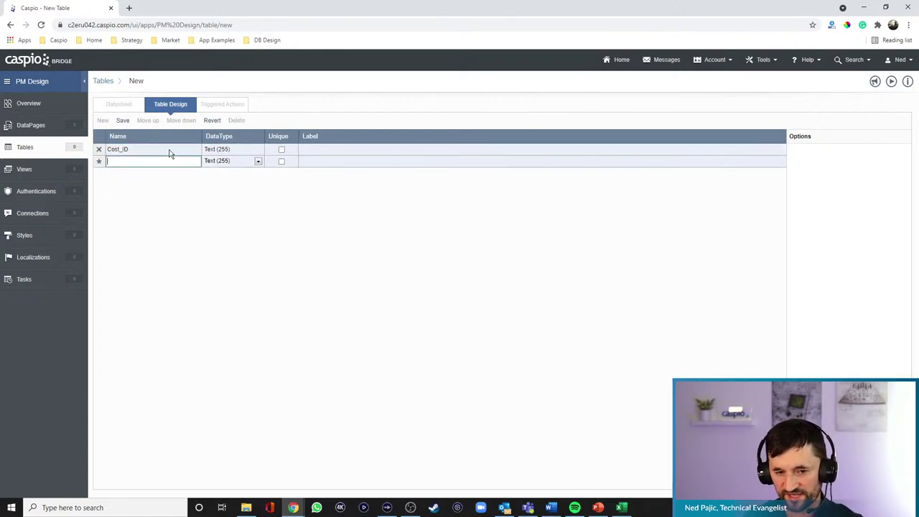
{"action": "type", "text": "Proje"}
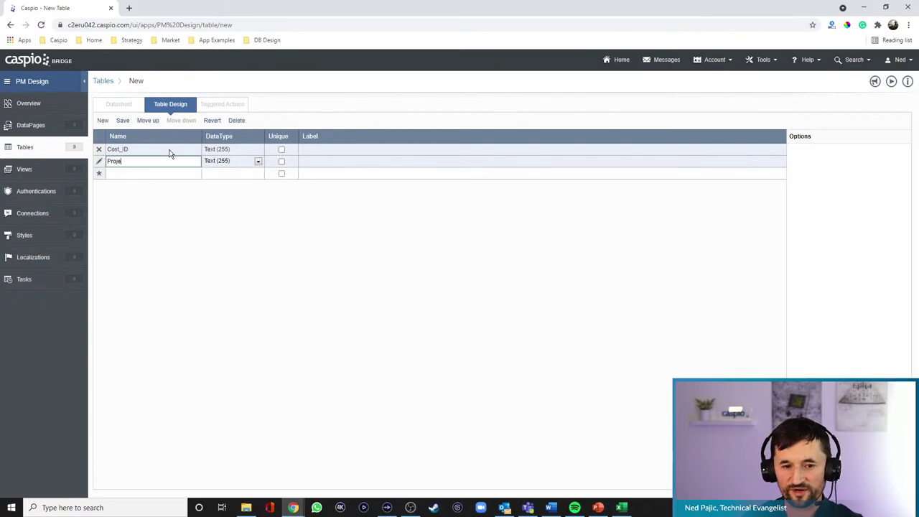
{"action": "type", "text": "ct_ID"}
{"action": "key", "text": "Return"}
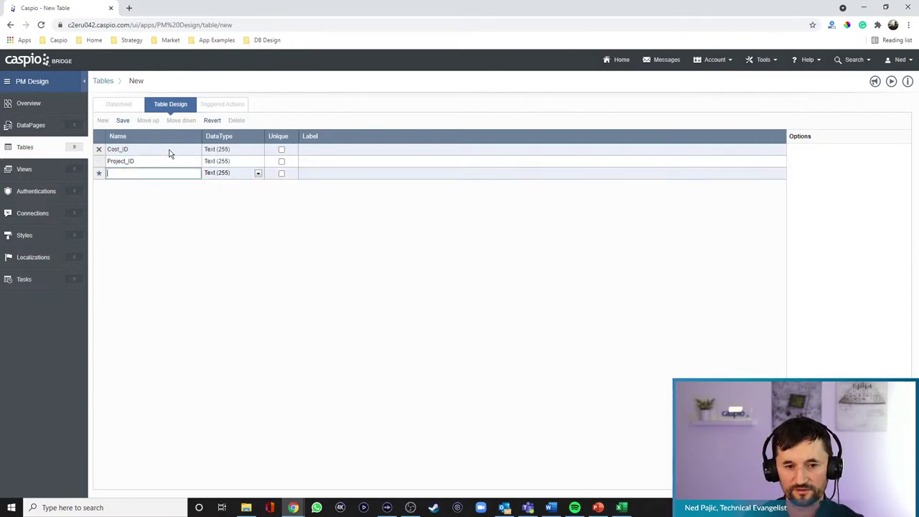
{"action": "type", "text": "Mile"}
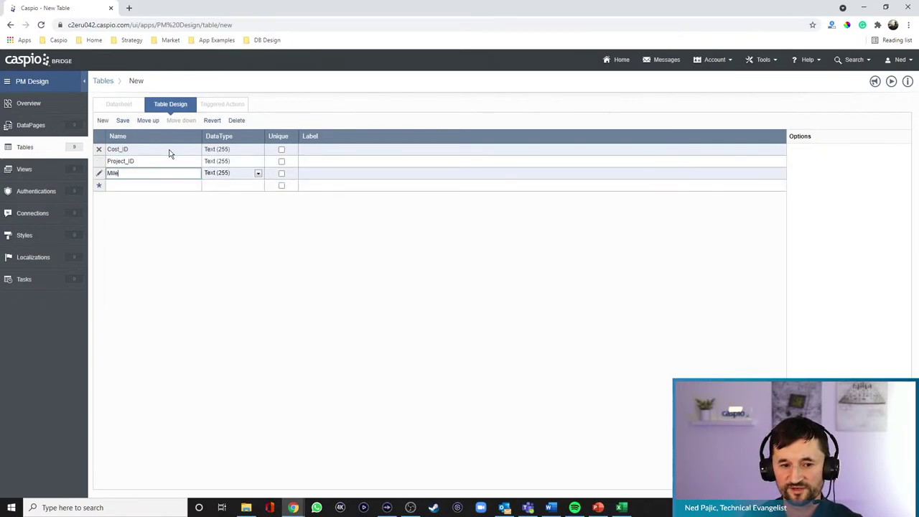
{"action": "type", "text": "stone_ID"}
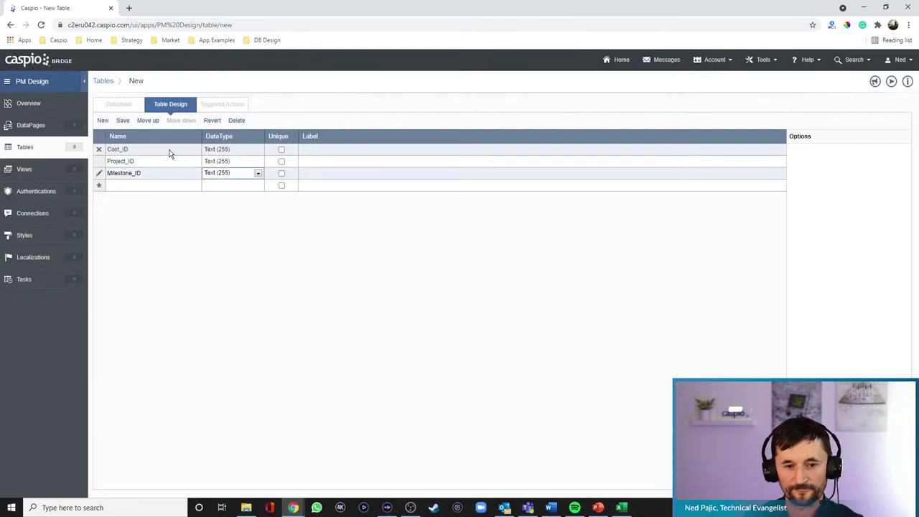
{"action": "key", "text": "Return"}
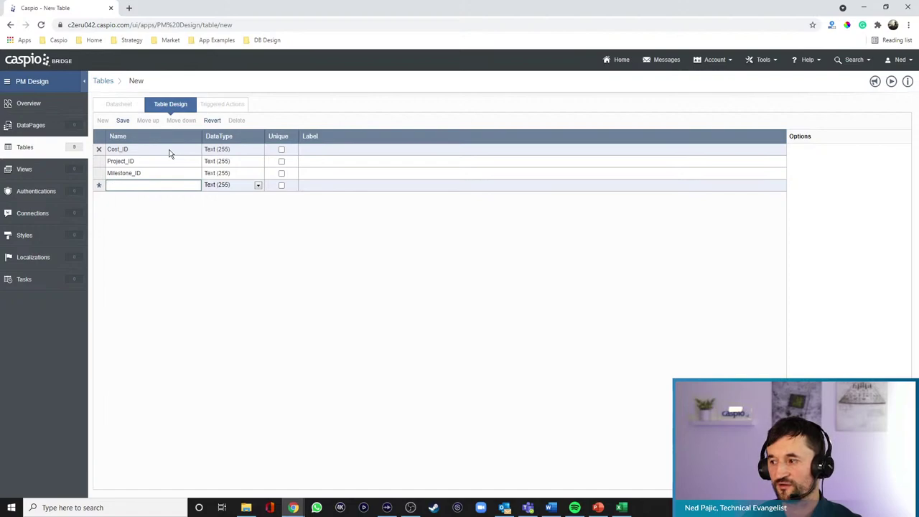
- Add Name, Price, Quantity and Total fields to the new costs table
{"action": "type", "text": "Name"}
{"action": "key", "text": "Return"}
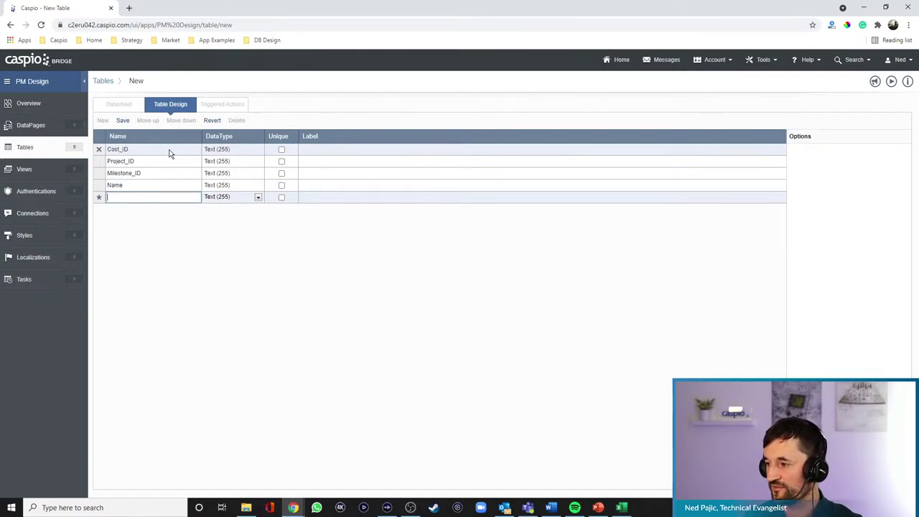
{"action": "type", "text": "pro"}
{"action": "key", "text": "BackSpace"}
{"action": "key", "text": "BackSpace"}
{"action": "key", "text": "BackSpace"}
{"action": "type", "text": "Price"}
{"action": "key", "text": "Tab"}
{"action": "key", "text": "Return"}
{"action": "key", "text": "shift+Tab"}
{"action": "type", "text": "Quantity"}
{"action": "key", "text": "Down"}
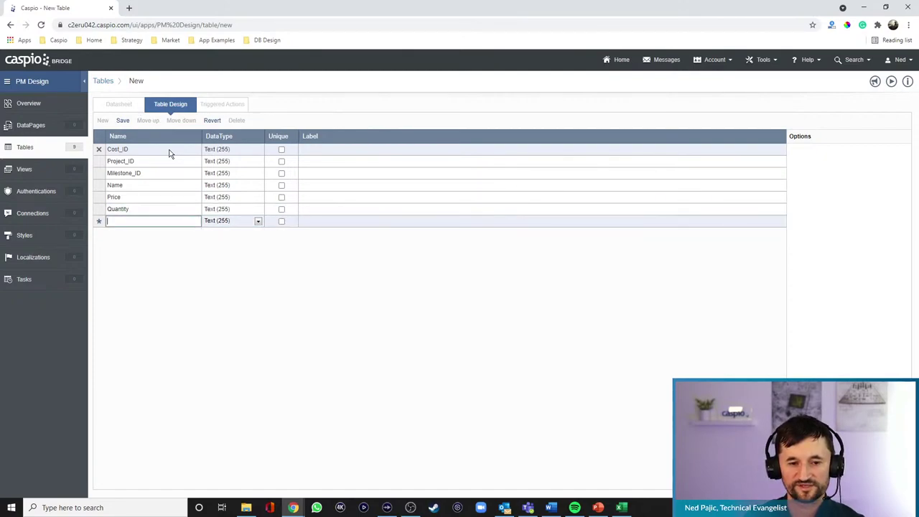
{"action": "type", "text": "Total"}
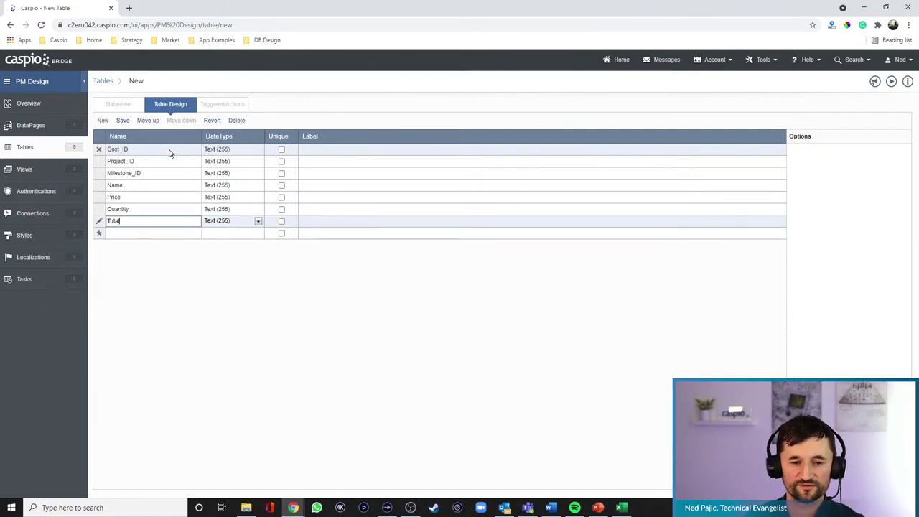
- Set the data types of Price to Currency, Quantity to Number and Total to Formula
{"action": "left_click", "coordinate": [218, 196]}
{"action": "left_click", "coordinate": [258, 196]}
{"action": "left_click", "coordinate": [240, 251]}
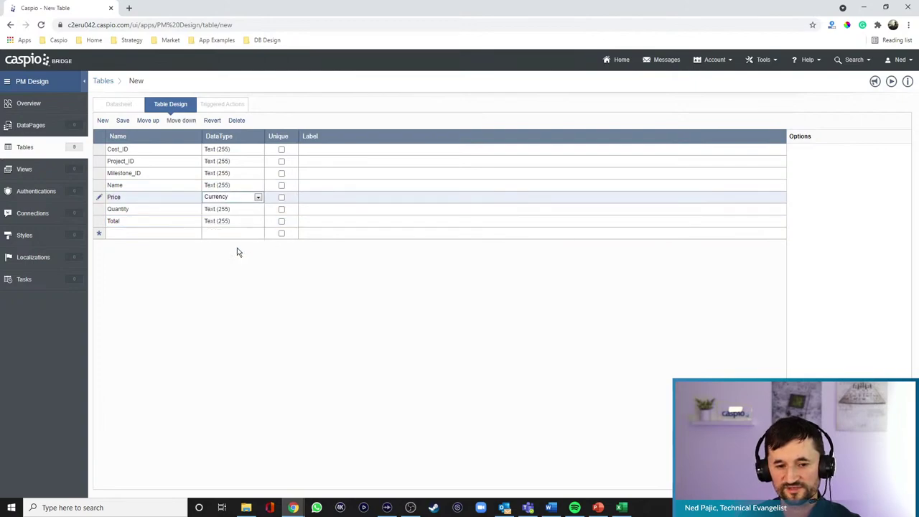
{"action": "left_click", "coordinate": [224, 209]}
{"action": "left_click", "coordinate": [227, 209]}
{"action": "left_click", "coordinate": [232, 247]}
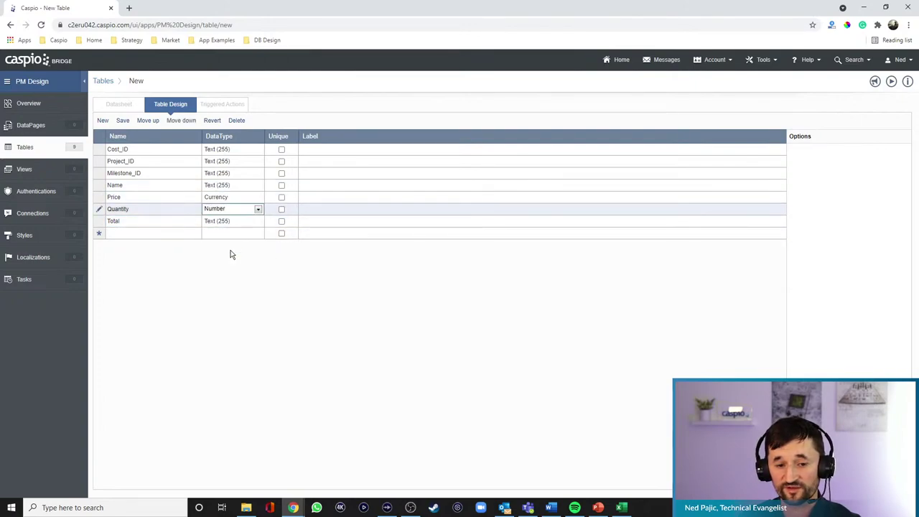
{"action": "left_click", "coordinate": [225, 221]}
{"action": "left_click", "coordinate": [228, 221]}
{"action": "left_click", "coordinate": [229, 412]}
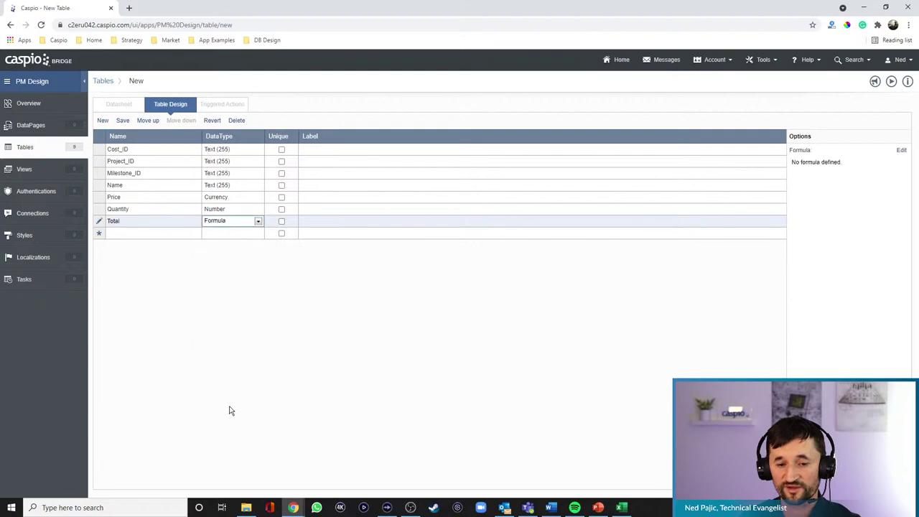
- Define the Total field's formula as the Price field multiplied by the Quantity field and apply it
{"action": "left_click", "coordinate": [901, 152]}
{"action": "left_click", "coordinate": [452, 216]}
{"action": "left_click", "coordinate": [462, 232]}
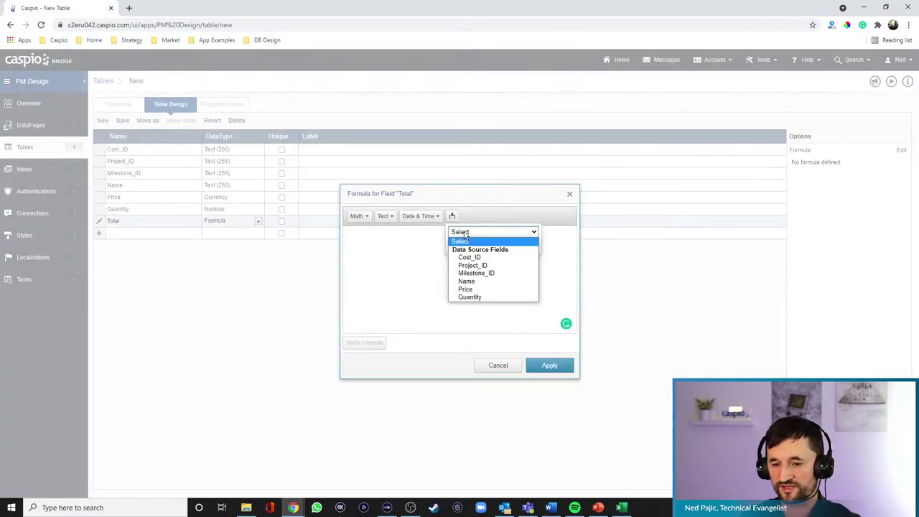
{"action": "left_click", "coordinate": [467, 288]}
{"action": "left_click", "coordinate": [492, 248]}
{"action": "left_click", "coordinate": [474, 235]}
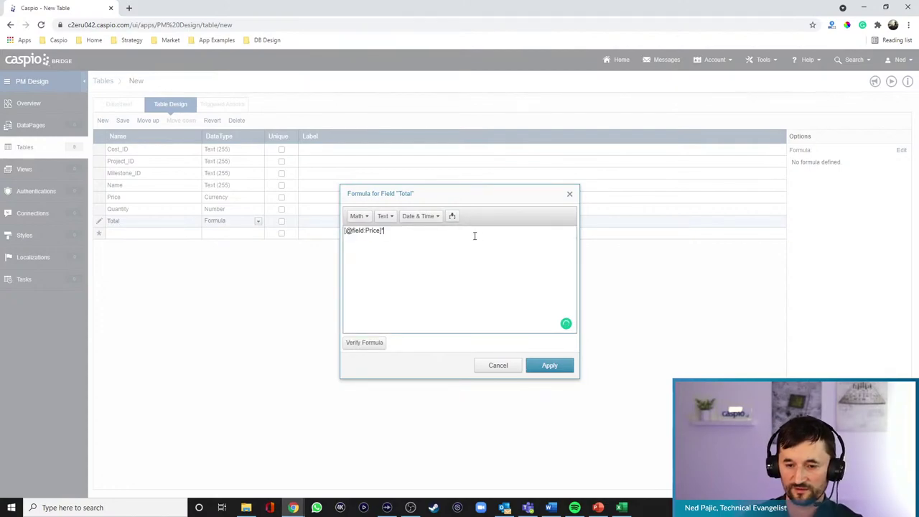
{"action": "left_click", "coordinate": [452, 216]}
{"action": "left_click", "coordinate": [462, 233]}
{"action": "left_click", "coordinate": [465, 297]}
{"action": "left_click", "coordinate": [492, 246]}
{"action": "left_click", "coordinate": [549, 365]}
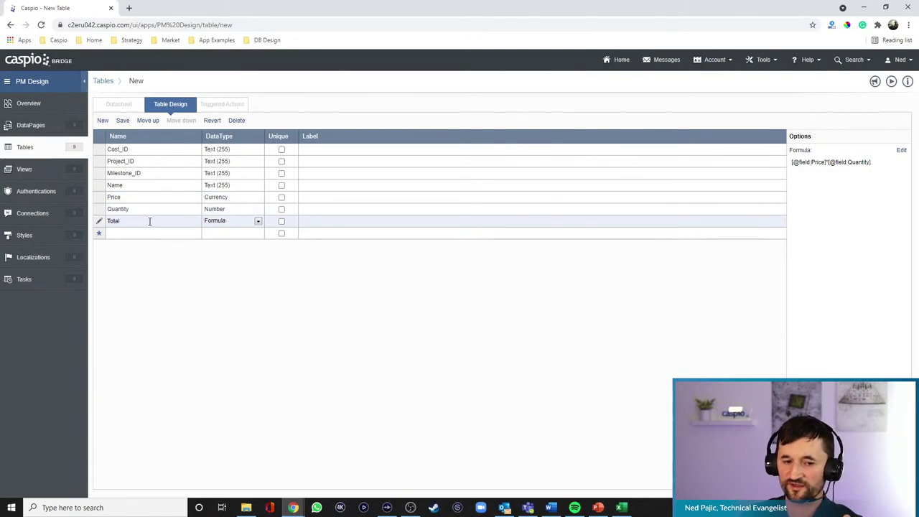
- Make Cost_ID a Random ID field and save the table under the name pm_tbl_cost
{"action": "left_click", "coordinate": [255, 149]}
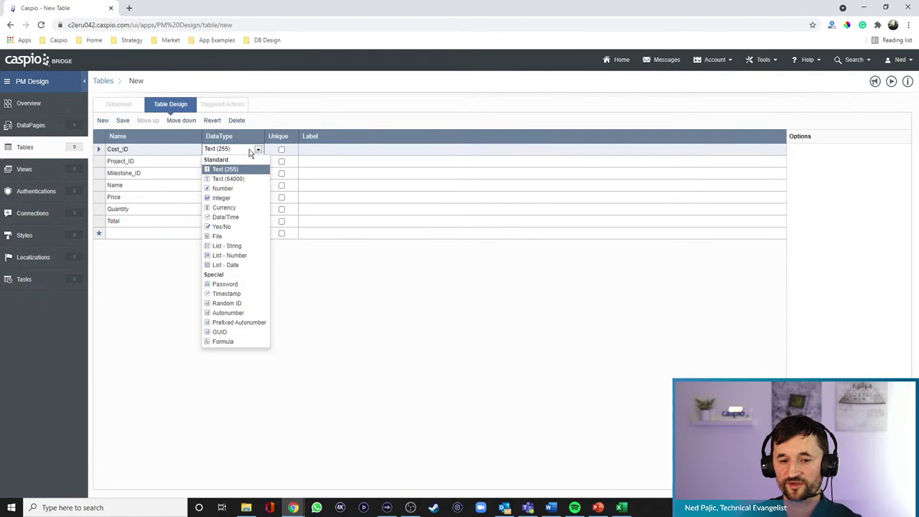
{"action": "left_click", "coordinate": [239, 304]}
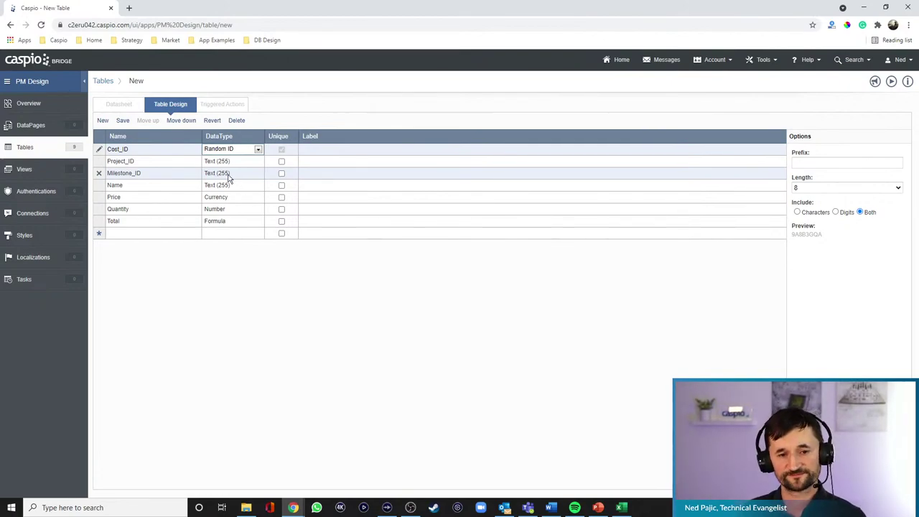
{"action": "left_click", "coordinate": [122, 121]}
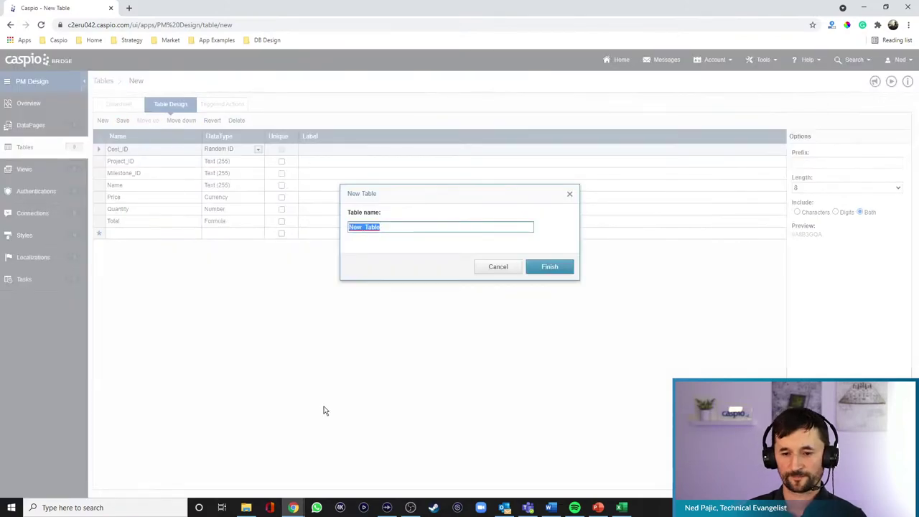
{"action": "type", "text": "pm_tbl_cost"}
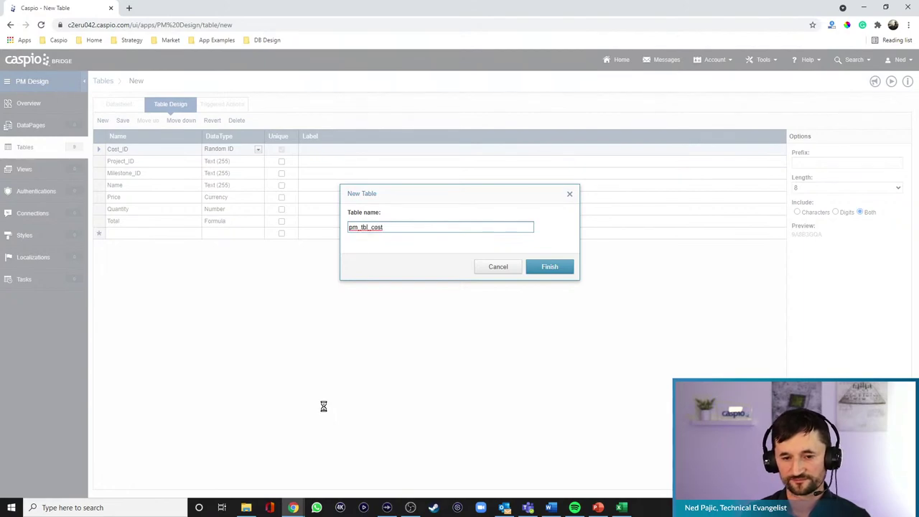
{"action": "key", "text": "Return"}
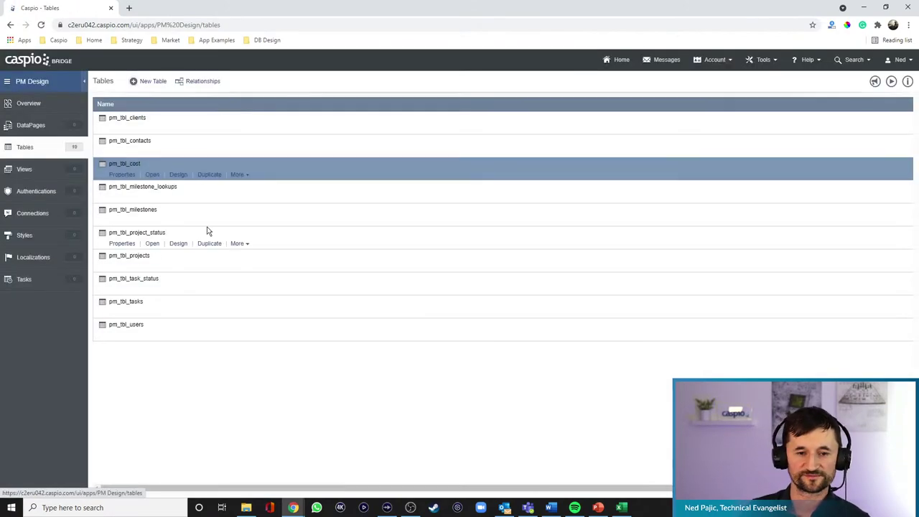
- Create a new table with an Hour_ID field of the Random ID data type
{"action": "left_click", "coordinate": [159, 150]}
{"action": "type", "text": "Hour_ID"}
{"action": "left_click", "coordinate": [240, 148]}
{"action": "left_click", "coordinate": [240, 148]}
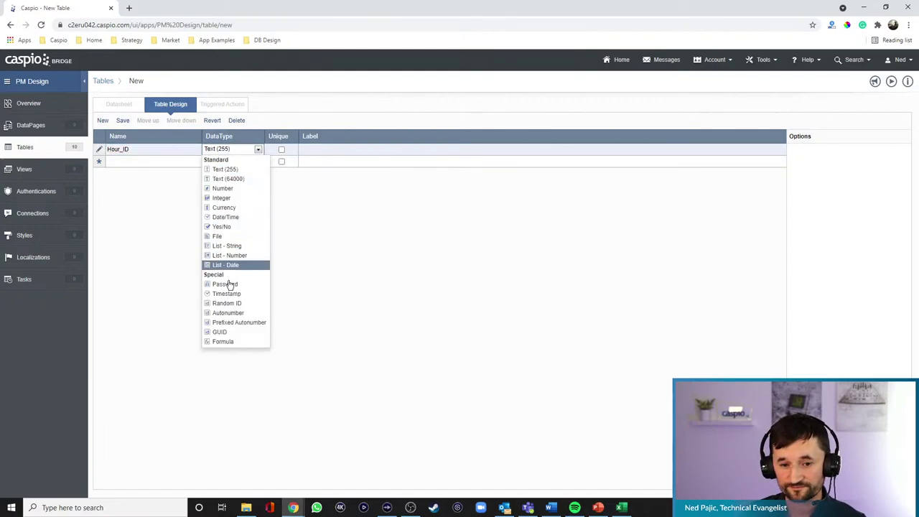
{"action": "left_click", "coordinate": [229, 305]}
- Add Task_ID, Project_ID and Employee_ID text fields below Hour_ID
{"action": "left_click", "coordinate": [147, 160]}
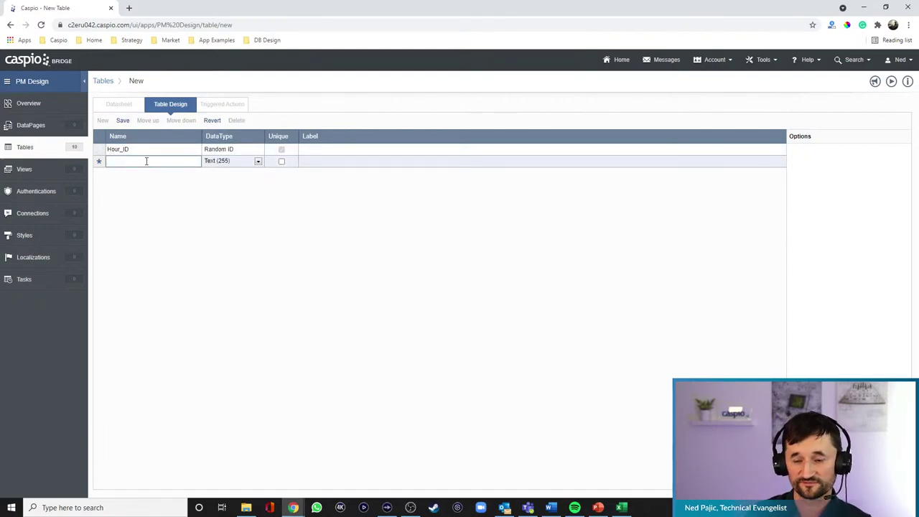
{"action": "type", "text": "Task_ID"}
{"action": "key", "text": "Return"}
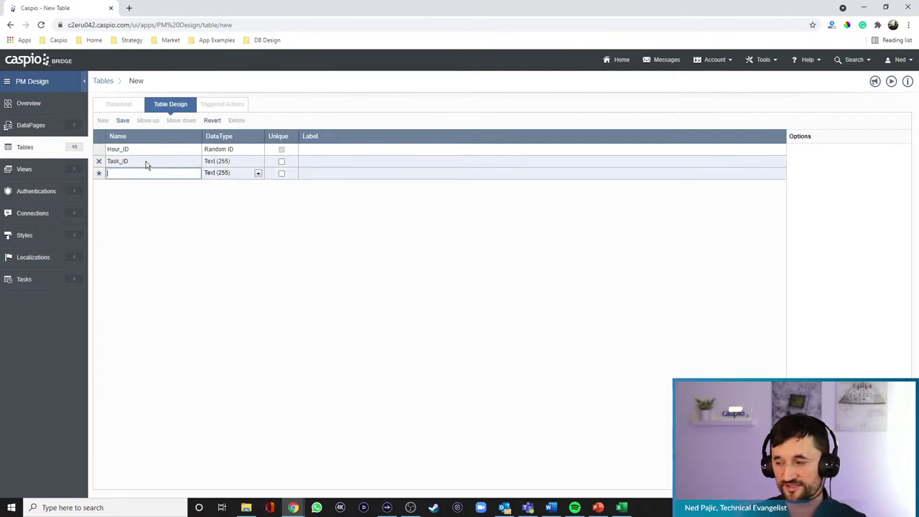
{"action": "type", "text": "Project_ID"}
{"action": "key", "text": "Tab"}
{"action": "key", "text": "Tab"}
{"action": "key", "text": "Tab"}
{"action": "key", "text": "Tab"}
{"action": "type", "text": "Employe"}
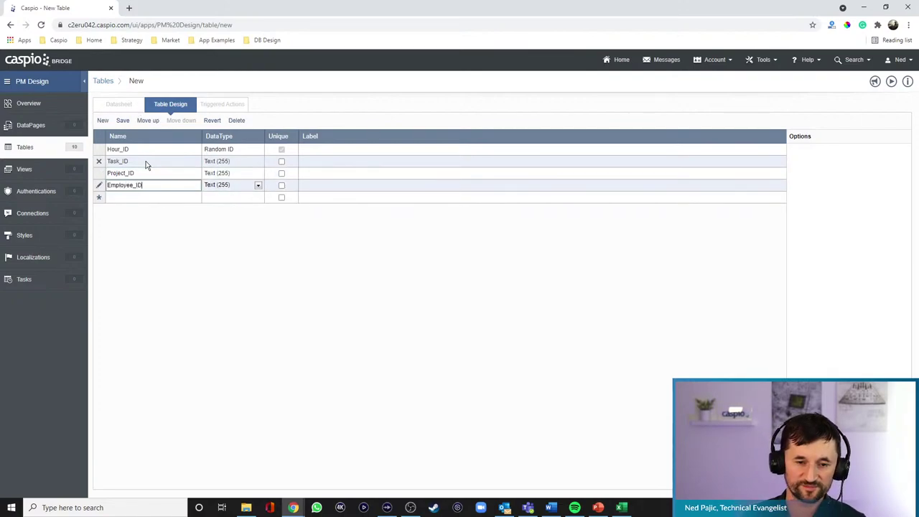
{"action": "type", "text": "e_ID"}
{"action": "key", "text": "ctrl+a"}
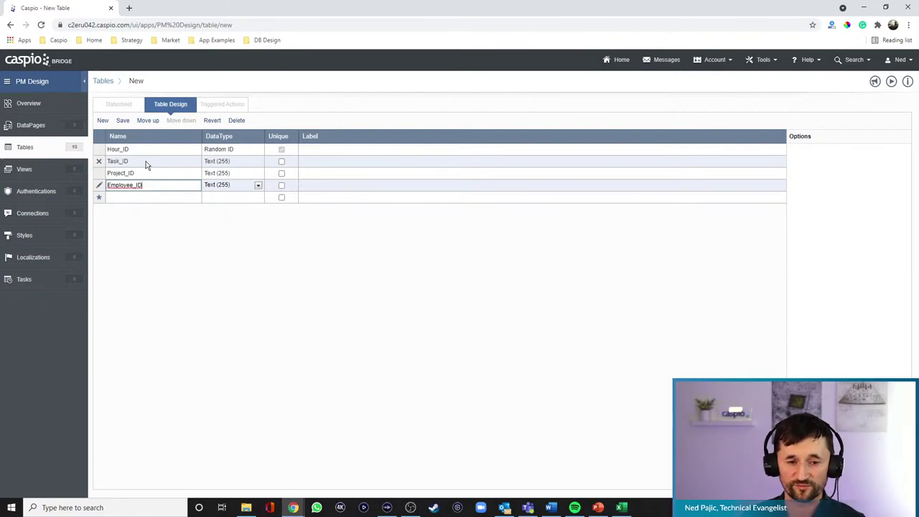
{"action": "key", "text": "Tab"}
{"action": "key", "text": "Tab"}
{"action": "key", "text": "Tab"}
{"action": "key", "text": "Tab"}
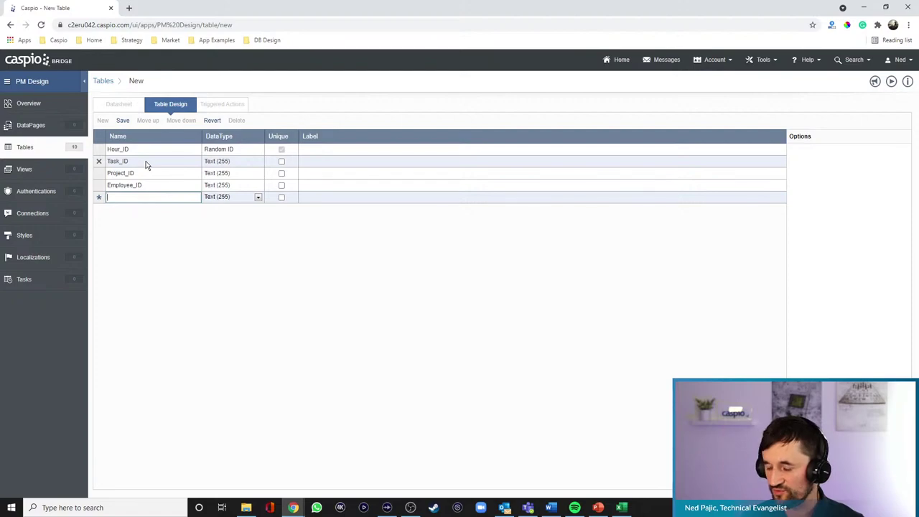
- Add Date, Time and Work_completed fields to the hours table
{"action": "type", "text": "Date"}
{"action": "key", "text": "Tab"}
{"action": "key", "text": "Tab"}
{"action": "key", "text": "Tab"}
{"action": "key", "text": "Tab"}
{"action": "type", "text": "Time"}
{"action": "key", "text": "Tab"}
{"action": "key", "text": "Tab"}
{"action": "key", "text": "Tab"}
{"action": "key", "text": "Tab"}
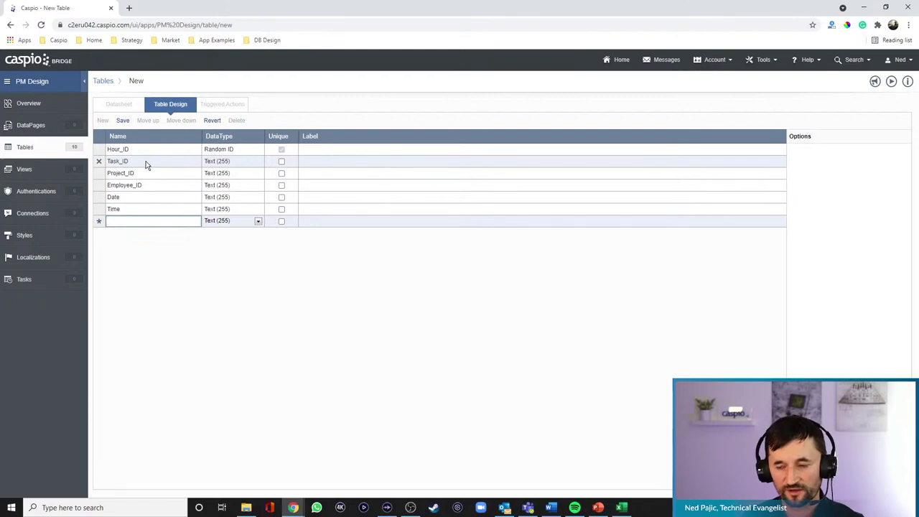
{"action": "type", "text": "Week"}
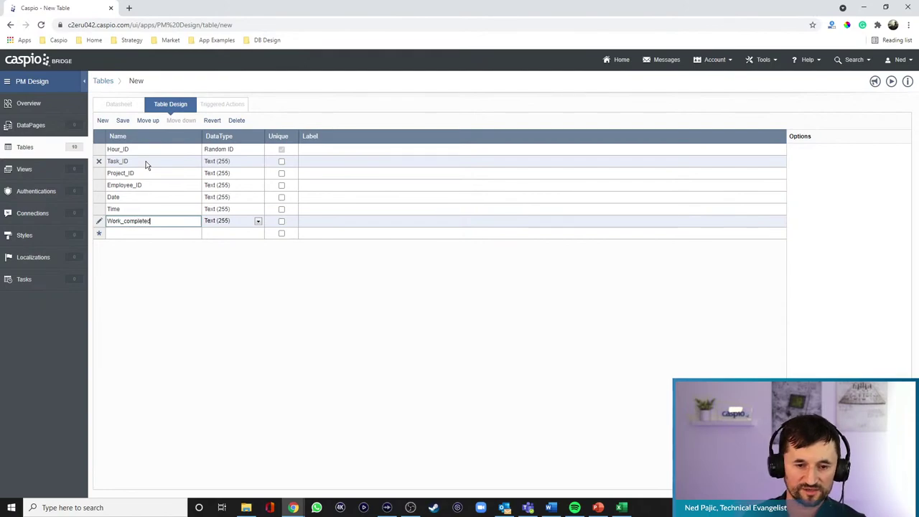
- Set the Time field's data type to Number and the Date field's to Date/Time
{"action": "left_click", "coordinate": [219, 211]}
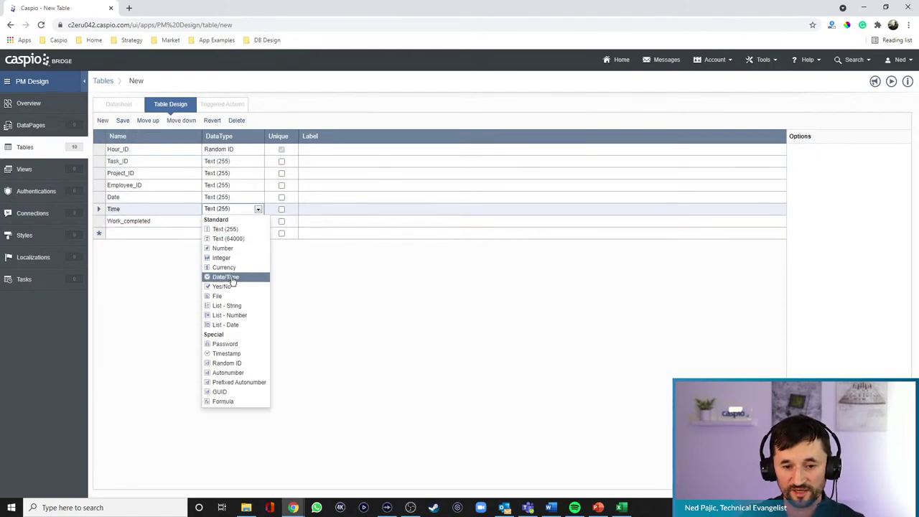
{"action": "left_click", "coordinate": [224, 247]}
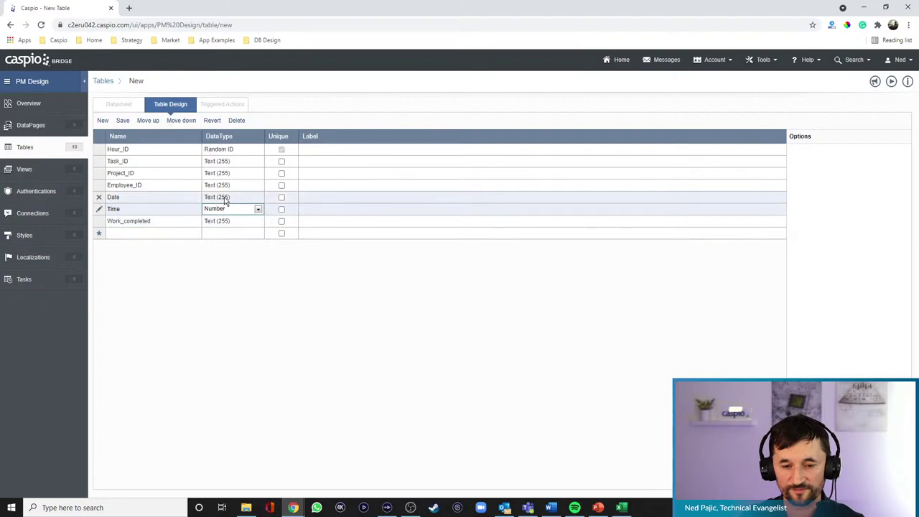
{"action": "left_click", "coordinate": [223, 199]}
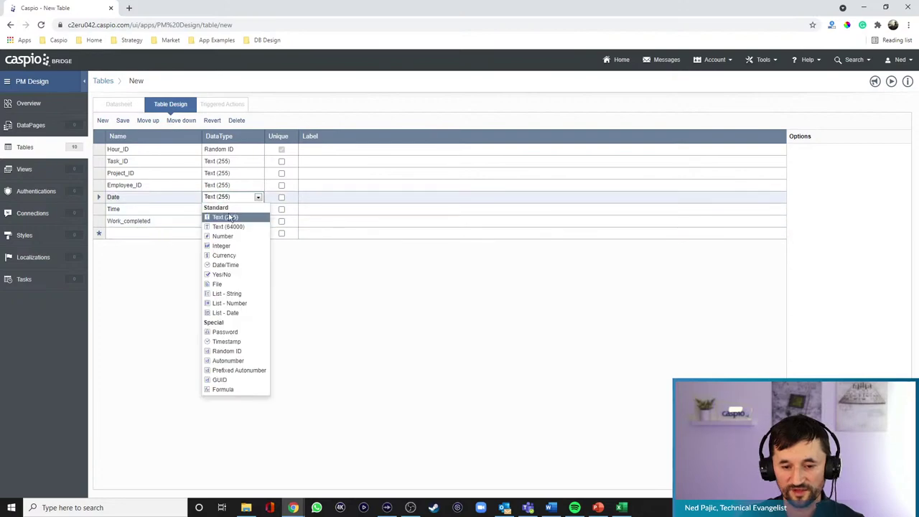
{"action": "left_click", "coordinate": [234, 266]}
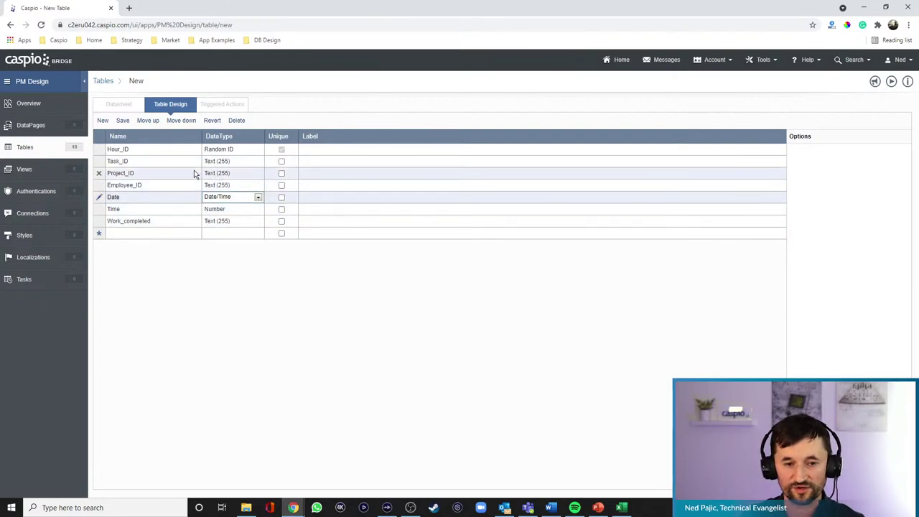
- Save the hours table under the name pm_tbl_hours
{"action": "left_click", "coordinate": [123, 120]}
{"action": "type", "text": "pm_tbl"}
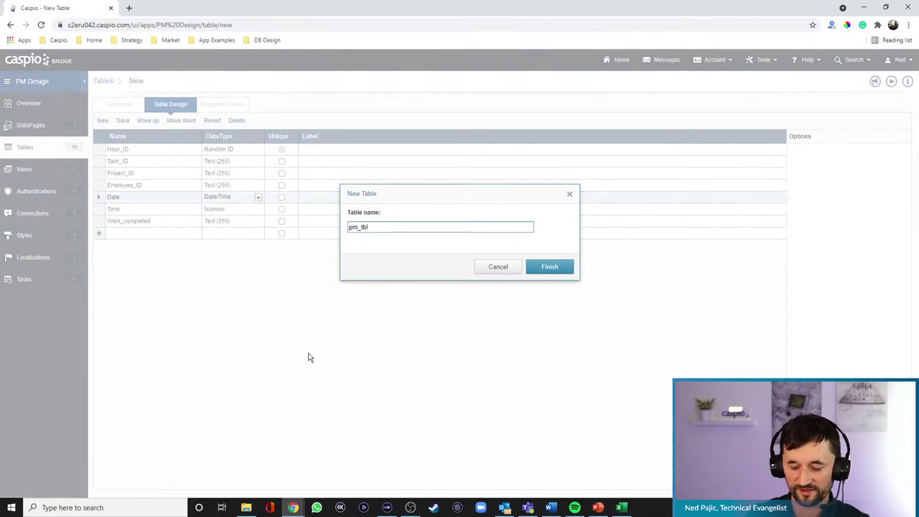
{"action": "type", "text": "_hours"}
{"action": "key", "text": "Return"}
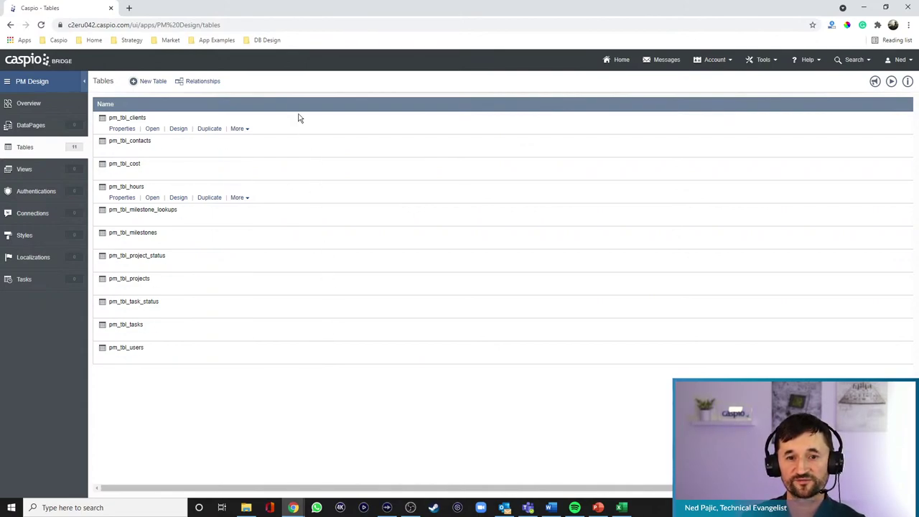
- Open the table relationships, restrict the layout to this app, and add pm_tbl_clients and pm_tbl_contacts to it
{"action": "left_click", "coordinate": [204, 81]}
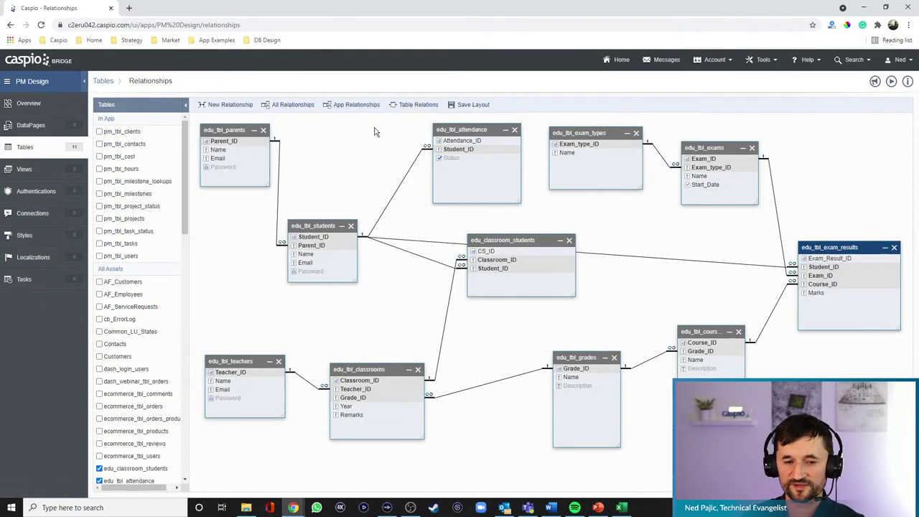
{"action": "left_click", "coordinate": [357, 105]}
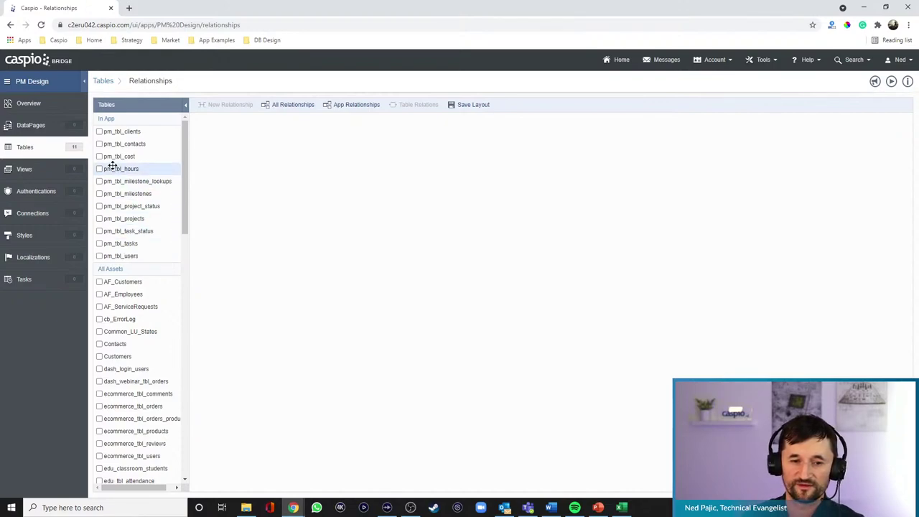
{"action": "left_click", "coordinate": [99, 132]}
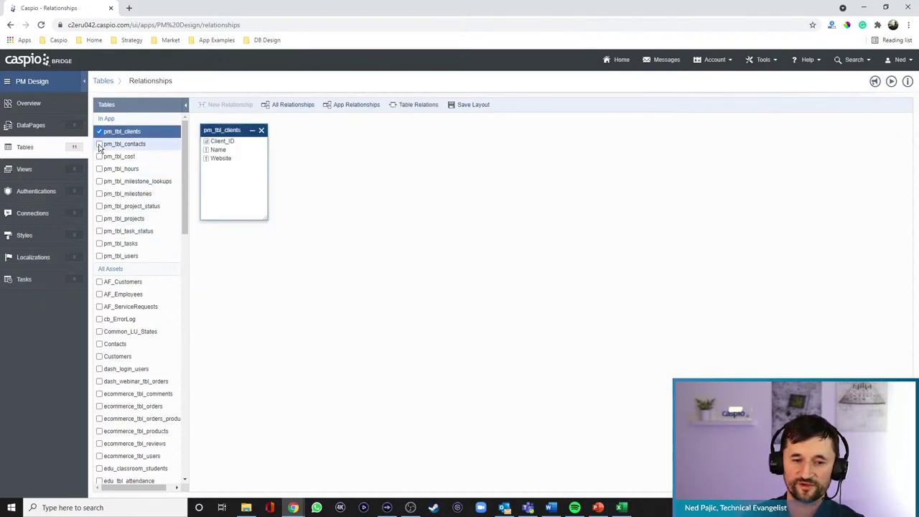
{"action": "left_click", "coordinate": [99, 144]}
- Enlarge the pm_tbl_contacts and pm_tbl_clients boxes and move pm_tbl_contacts farther away from pm_tbl_clients
{"action": "left_click_drag", "start_coordinate": [364, 219], "coordinate": [408, 240]}
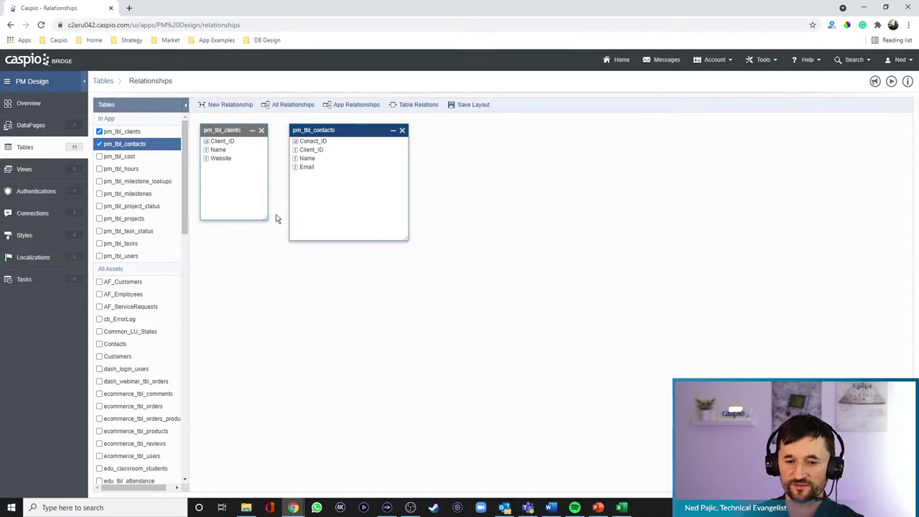
{"action": "left_click_drag", "start_coordinate": [277, 214], "coordinate": [280, 227]}
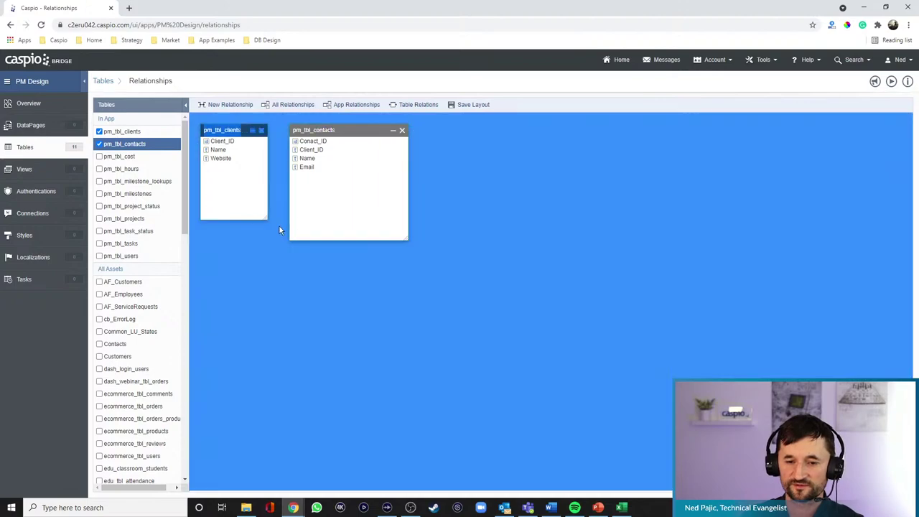
{"action": "left_click", "coordinate": [542, 120]}
{"action": "left_click_drag", "start_coordinate": [351, 130], "coordinate": [427, 160]}
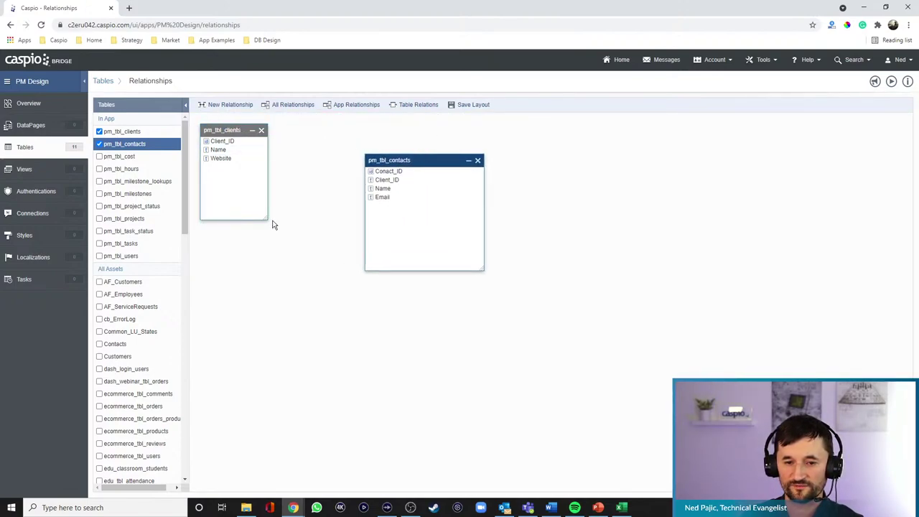
{"action": "left_click_drag", "start_coordinate": [263, 217], "coordinate": [318, 250]}
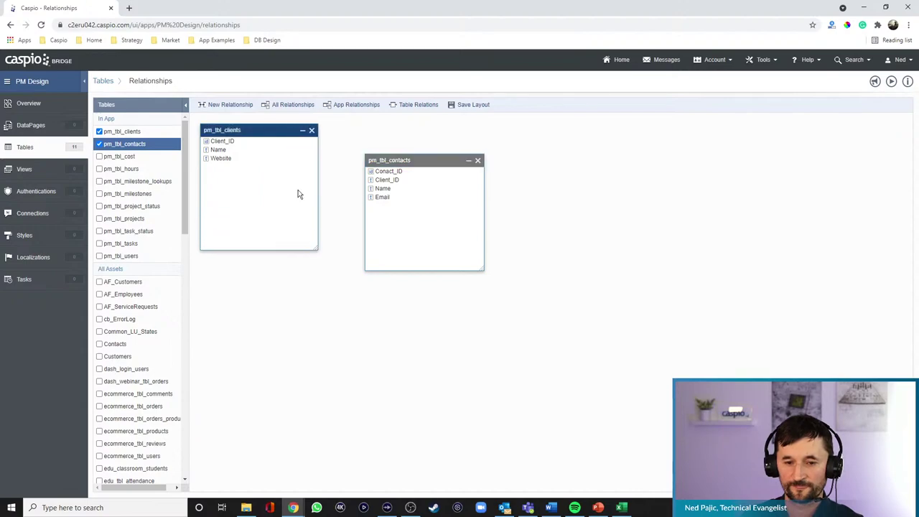
- Create a one-to-many relationship from Client_ID in pm_tbl_clients to Client_ID in pm_tbl_contacts
{"action": "left_click_drag", "start_coordinate": [289, 142], "coordinate": [374, 182]}
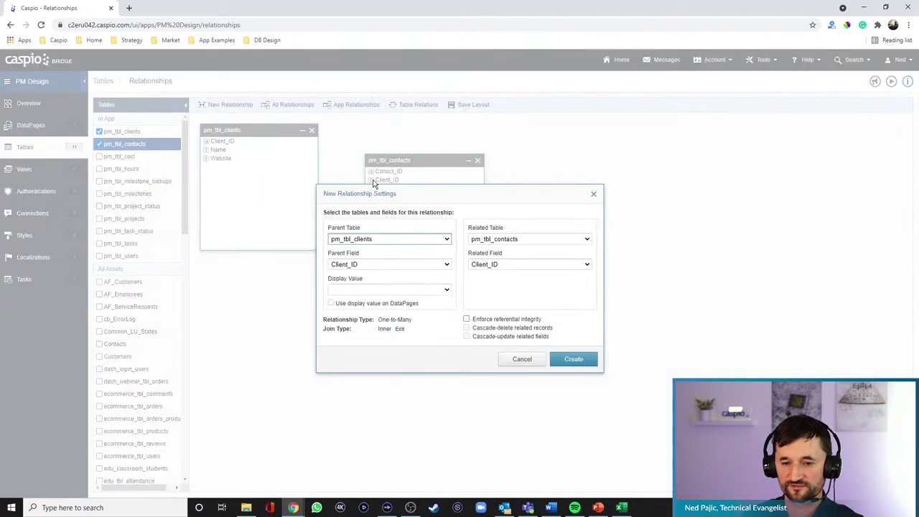
{"action": "left_click", "coordinate": [572, 359]}
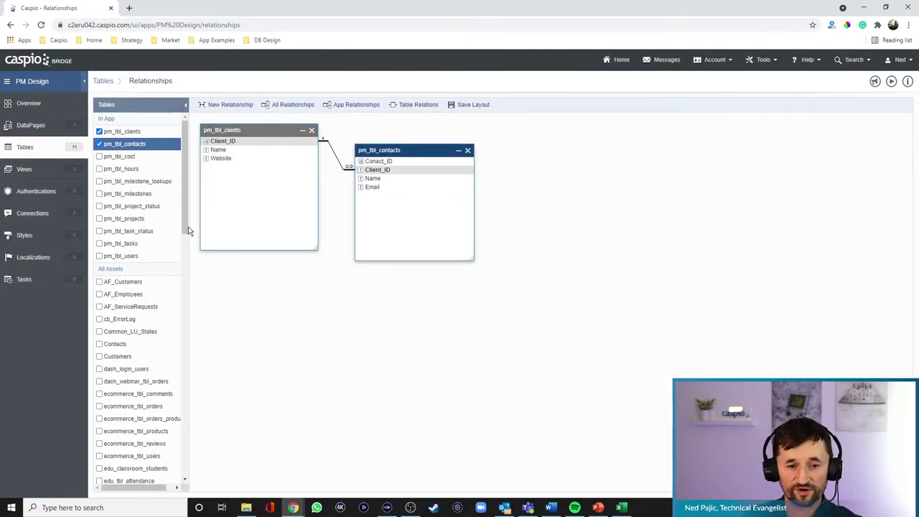
- Add pm_tbl_users to the relationship layout, place it below pm_tbl_contacts and widen its box
{"action": "left_click", "coordinate": [100, 256]}
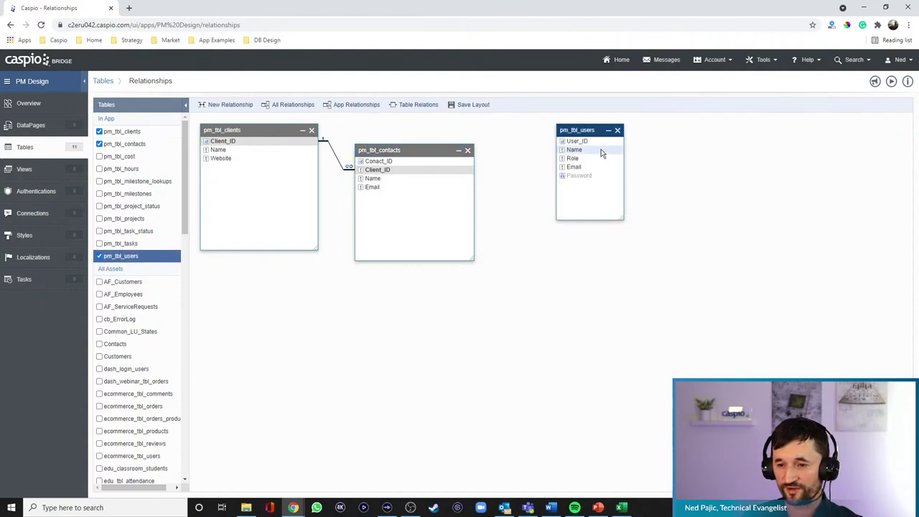
{"action": "left_click_drag", "start_coordinate": [585, 130], "coordinate": [364, 295]}
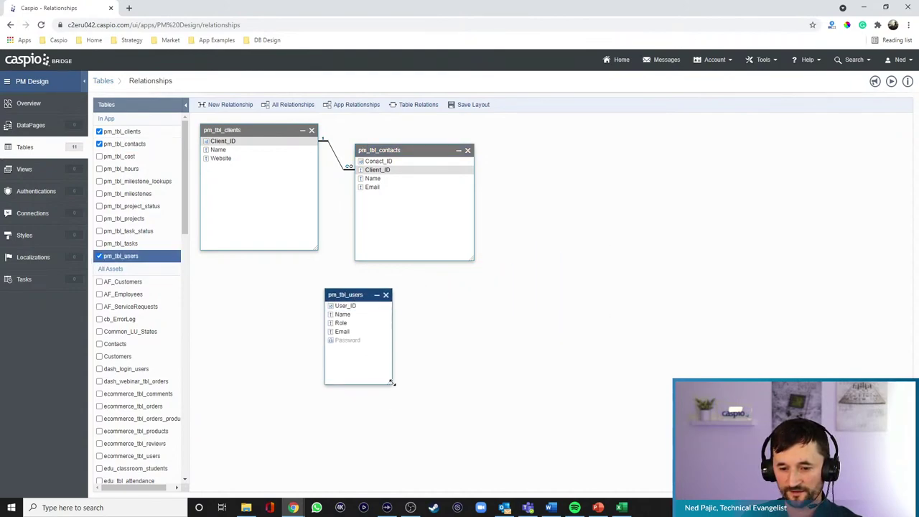
{"action": "left_click_drag", "start_coordinate": [392, 381], "coordinate": [399, 377]}
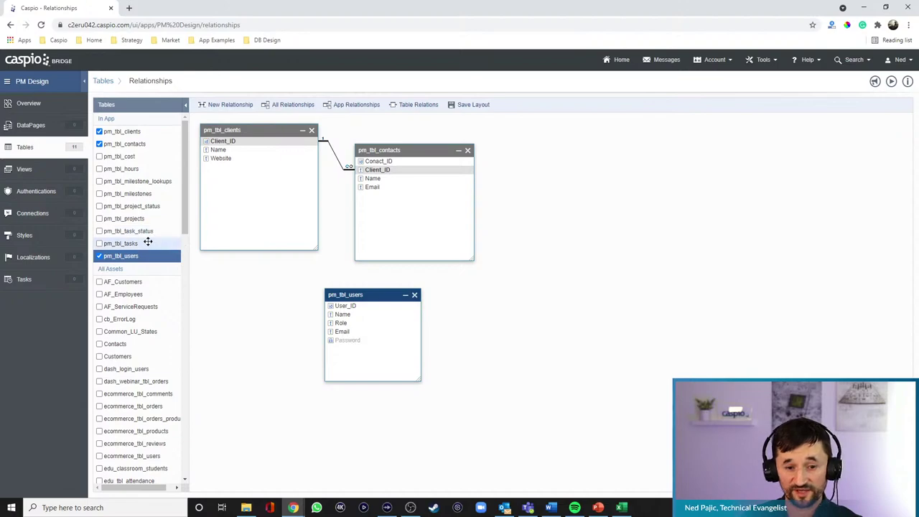
- Add pm_tbl_projects beside pm_tbl_users, enlarge its box, and relate User_ID to Project_Manager_ID
{"action": "left_click", "coordinate": [100, 218]}
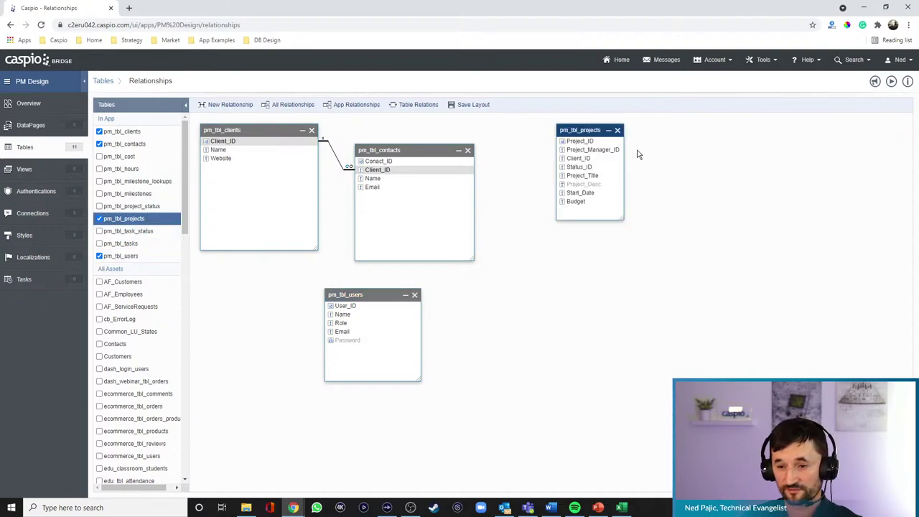
{"action": "left_click_drag", "start_coordinate": [585, 130], "coordinate": [493, 284]}
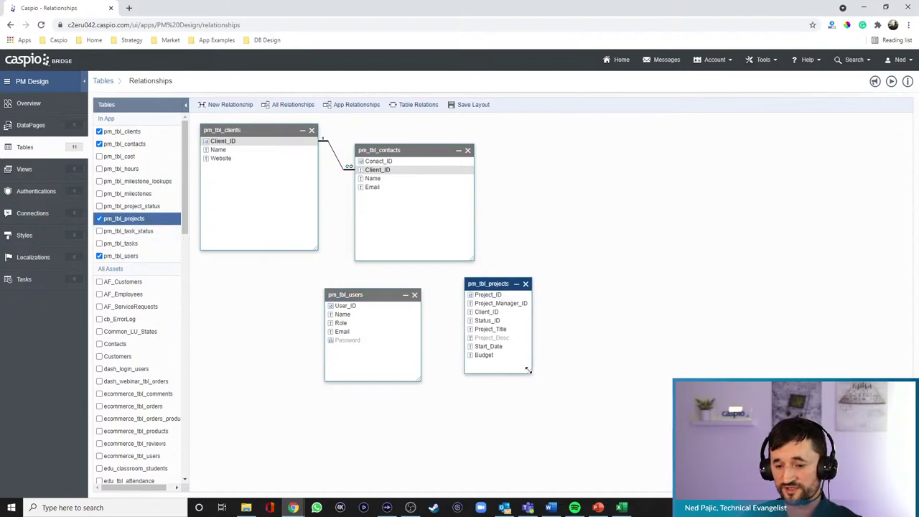
{"action": "left_click_drag", "start_coordinate": [529, 372], "coordinate": [585, 393]}
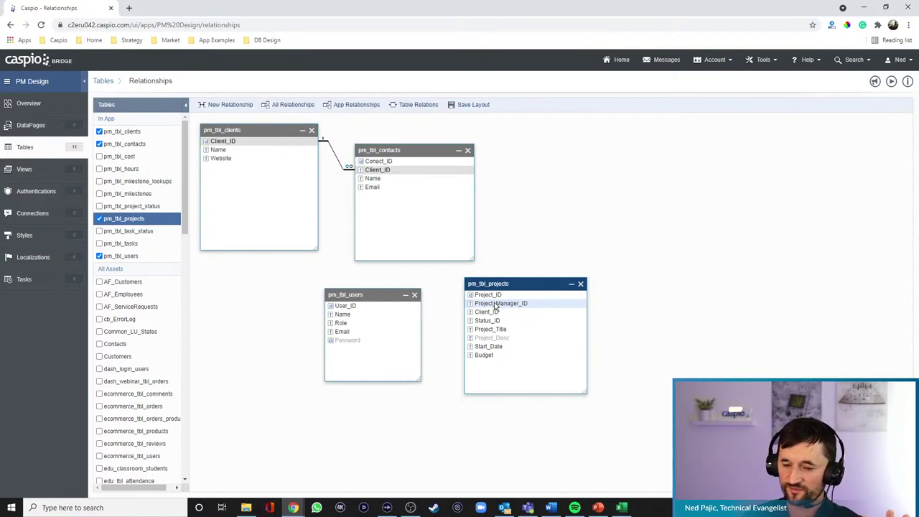
{"action": "left_click_drag", "start_coordinate": [411, 308], "coordinate": [478, 306]}
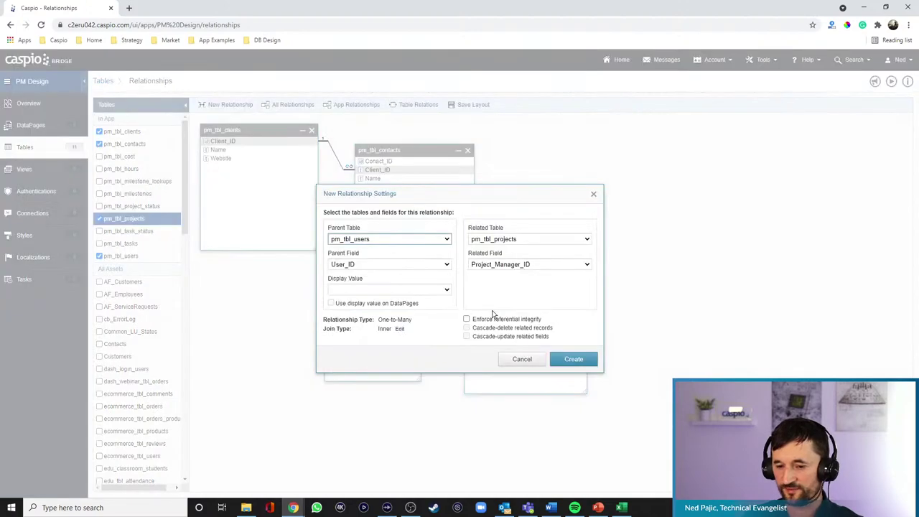
{"action": "left_click", "coordinate": [565, 360]}
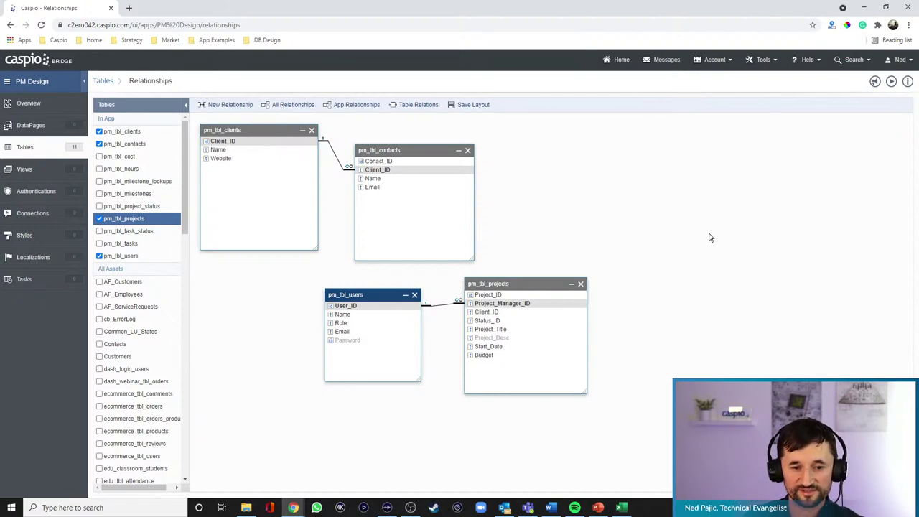
- Add pm_tbl_tasks to the layout and place it well apart from pm_tbl_projects
{"action": "left_click", "coordinate": [100, 244]}
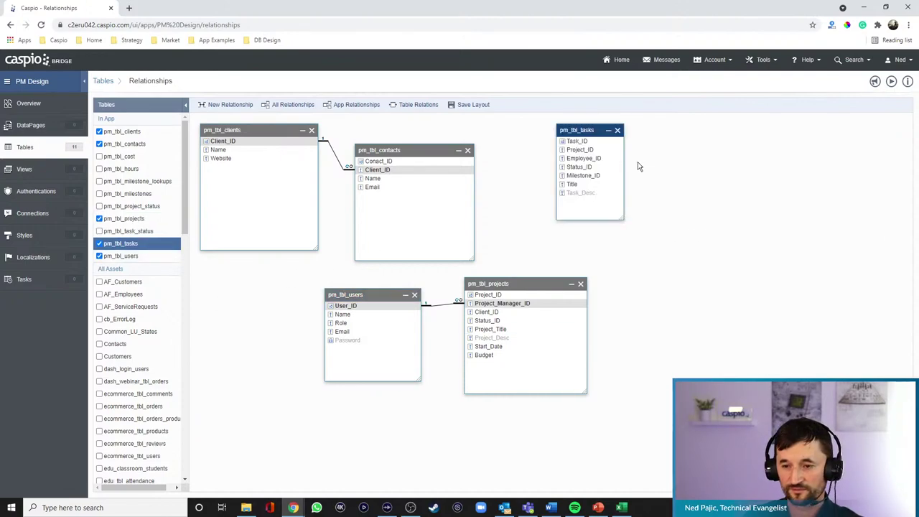
{"action": "left_click_drag", "start_coordinate": [589, 130], "coordinate": [699, 241]}
{"action": "left_click_drag", "start_coordinate": [536, 287], "coordinate": [531, 294]}
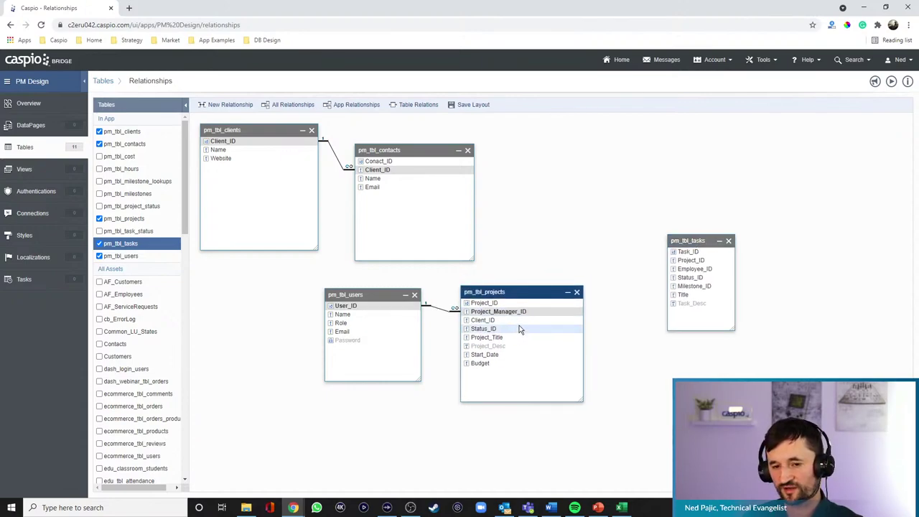
- Rearrange the boxes so pm_tbl_clients and pm_tbl_projects are close together and pm_tbl_users sits on the far side of pm_tbl_projects
{"action": "left_click", "coordinate": [259, 145]}
{"action": "left_click_drag", "start_coordinate": [260, 145], "coordinate": [475, 320]}
{"action": "left_click_drag", "start_coordinate": [356, 294], "coordinate": [262, 335]}
{"action": "left_click_drag", "start_coordinate": [508, 290], "coordinate": [431, 305]}
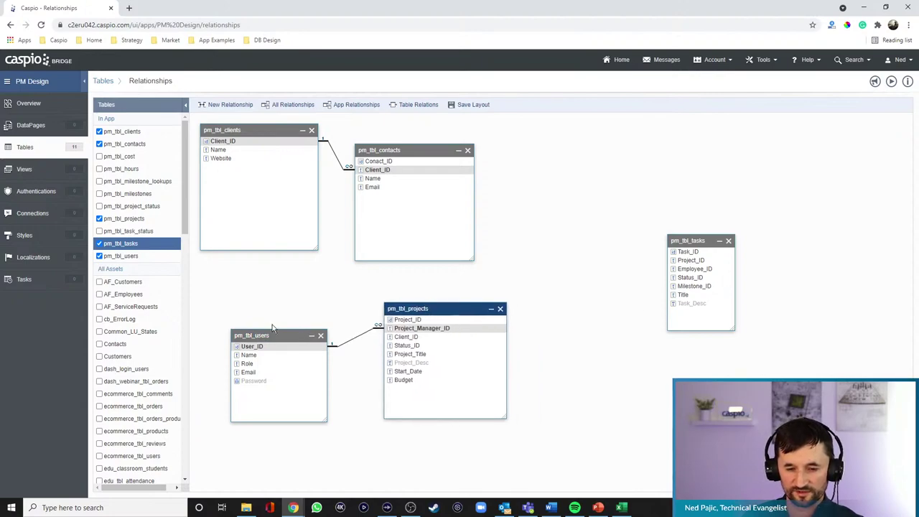
{"action": "left_click_drag", "start_coordinate": [303, 335], "coordinate": [304, 335]}
{"action": "left_click_drag", "start_coordinate": [594, 359], "coordinate": [591, 357]}
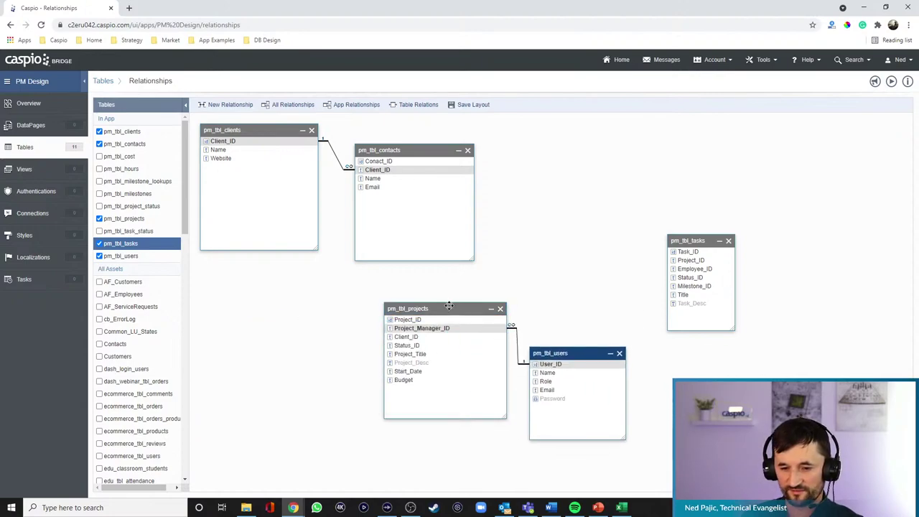
{"action": "left_click_drag", "start_coordinate": [453, 308], "coordinate": [380, 310]}
{"action": "left_click_drag", "start_coordinate": [251, 130], "coordinate": [239, 221]}
{"action": "left_click_drag", "start_coordinate": [346, 307], "coordinate": [387, 298]}
- Align pm_tbl_clients beside pm_tbl_projects and create a one-to-many relationship between their Client_ID fields
{"action": "left_click_drag", "start_coordinate": [287, 232], "coordinate": [365, 331]}
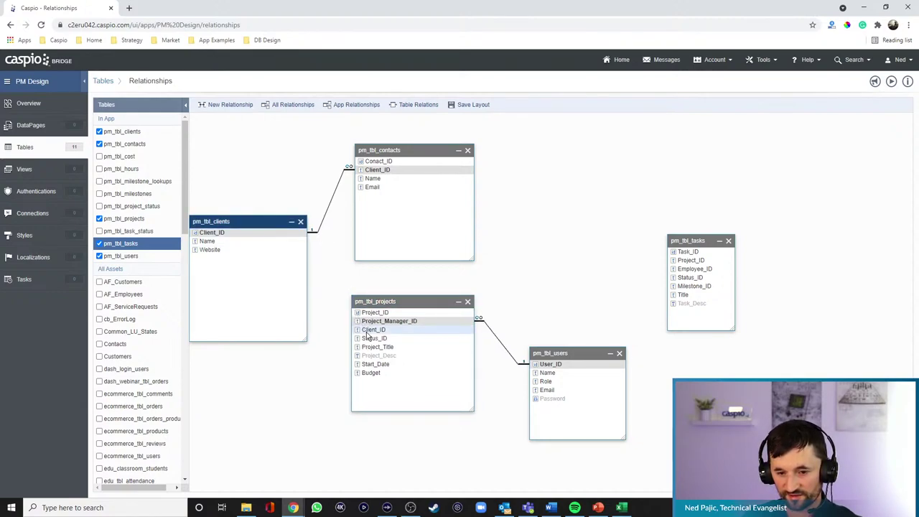
{"action": "left_click_drag", "start_coordinate": [267, 221], "coordinate": [279, 278]}
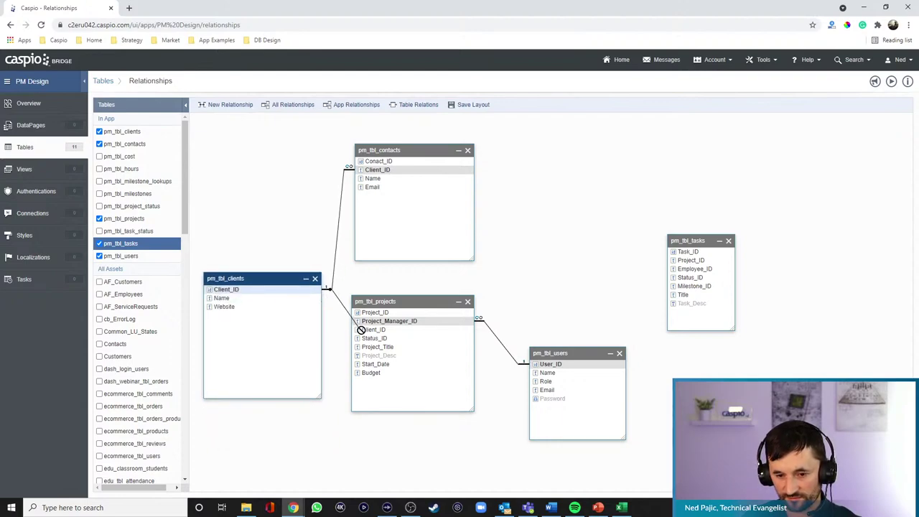
{"action": "left_click_drag", "start_coordinate": [378, 297], "coordinate": [387, 278]}
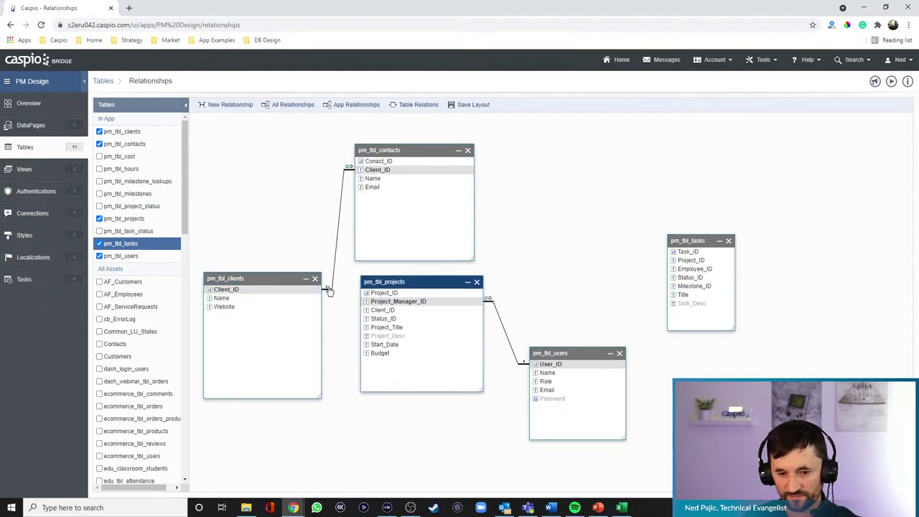
{"action": "left_click_drag", "start_coordinate": [316, 289], "coordinate": [370, 316]}
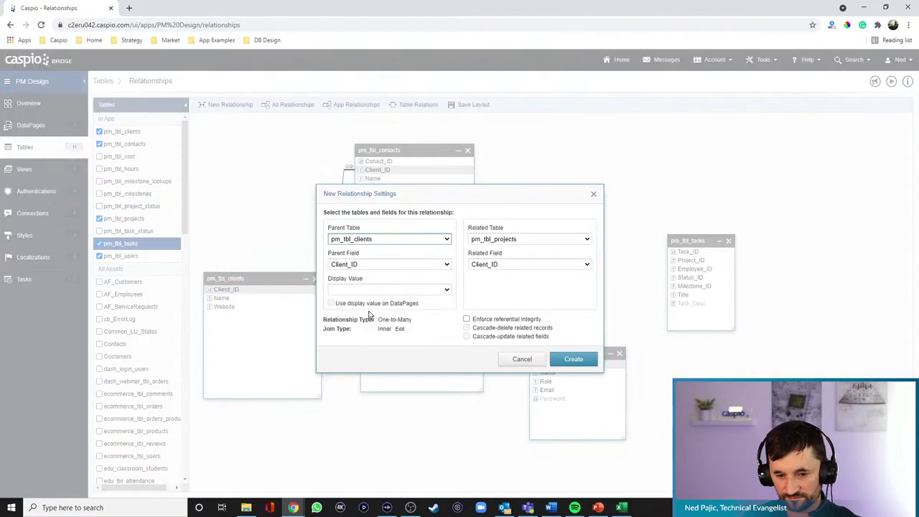
{"action": "left_click", "coordinate": [567, 359]}
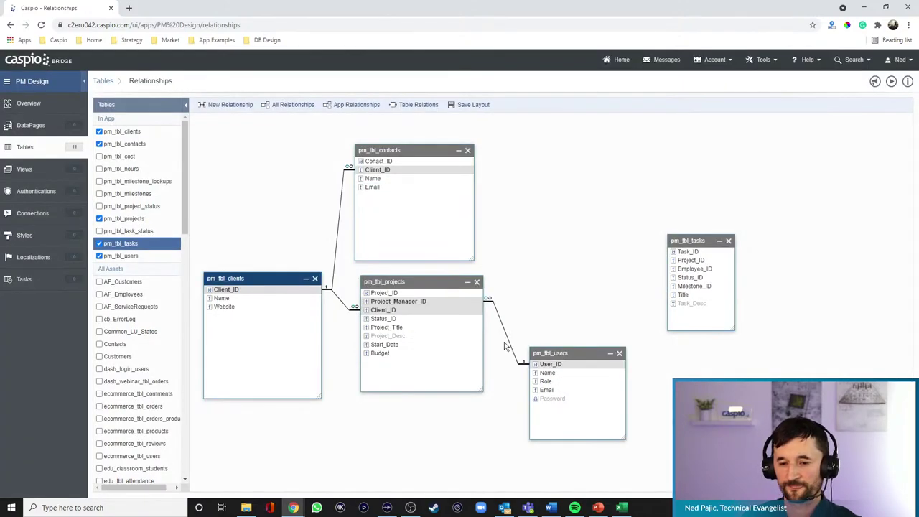
{"action": "left_click_drag", "start_coordinate": [563, 353], "coordinate": [565, 347]}
{"action": "left_click_drag", "start_coordinate": [430, 283], "coordinate": [436, 285]}
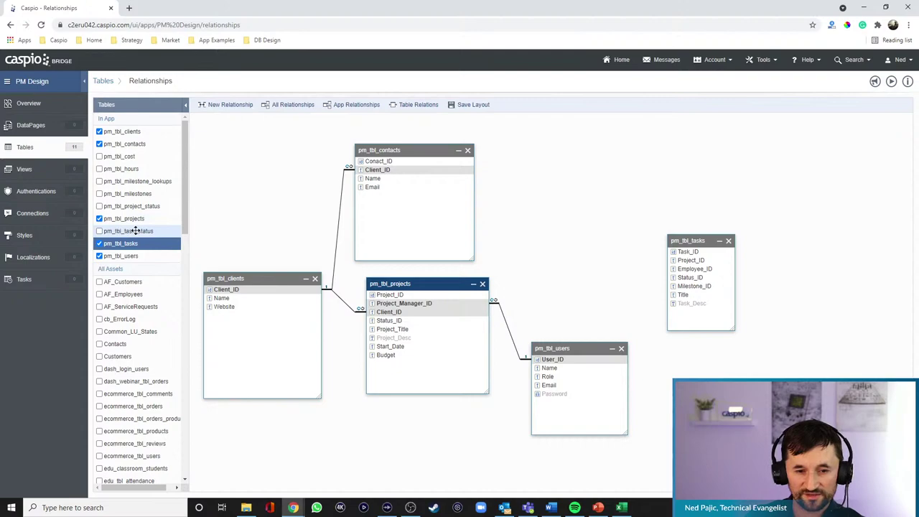
- Add pm_tbl_project_status as a compact box below pm_tbl_clients and relate its ID to Status_ID in pm_tbl_projects
{"action": "left_click", "coordinate": [99, 206]}
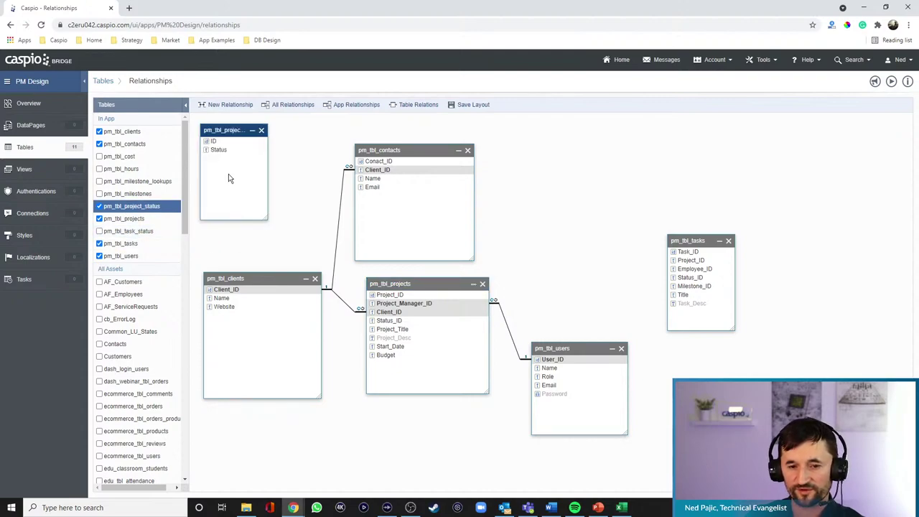
{"action": "left_click_drag", "start_coordinate": [231, 130], "coordinate": [310, 402]}
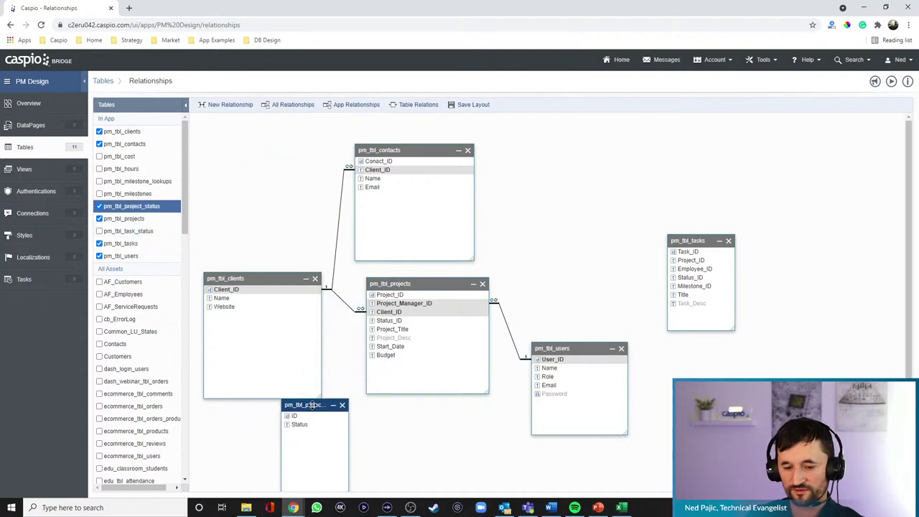
{"action": "left_click_drag", "start_coordinate": [263, 278], "coordinate": [256, 227]}
{"action": "left_click_drag", "start_coordinate": [314, 400], "coordinate": [283, 382]}
{"action": "left_click_drag", "start_coordinate": [318, 470], "coordinate": [321, 439]}
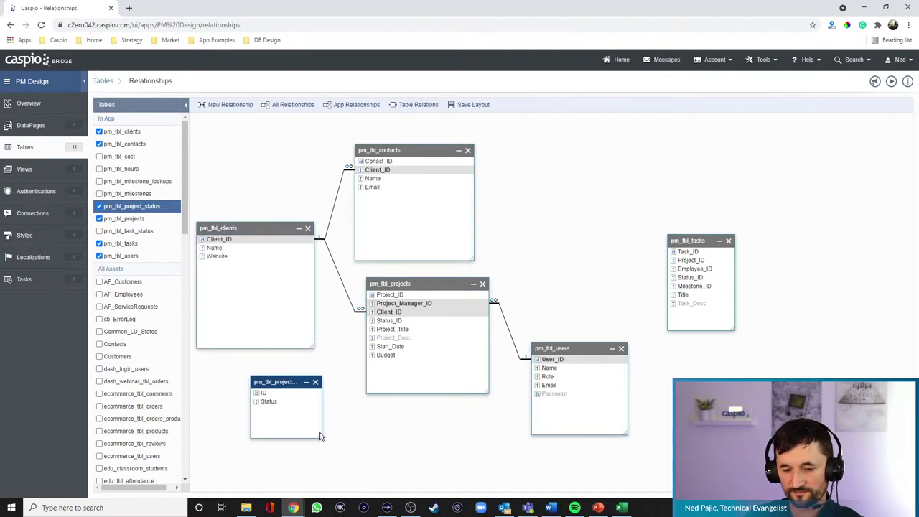
{"action": "left_click_drag", "start_coordinate": [312, 393], "coordinate": [379, 321]}
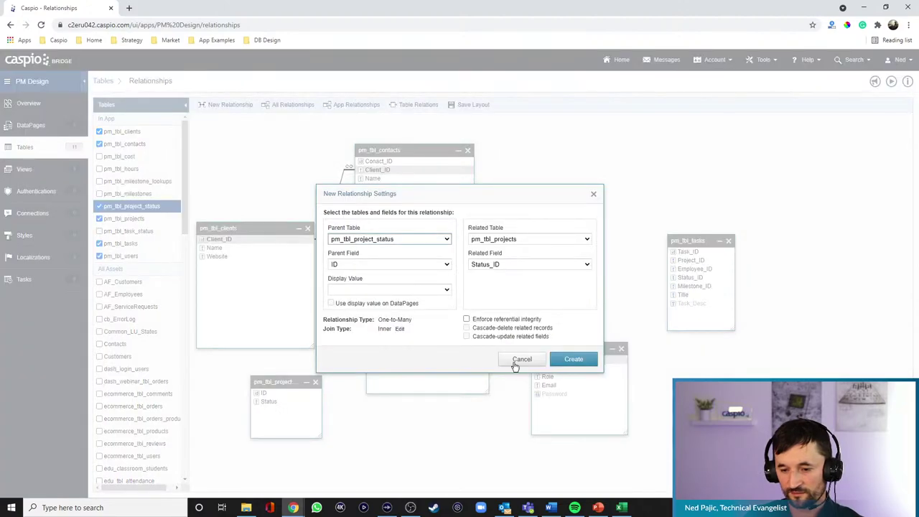
{"action": "left_click", "coordinate": [569, 360]}
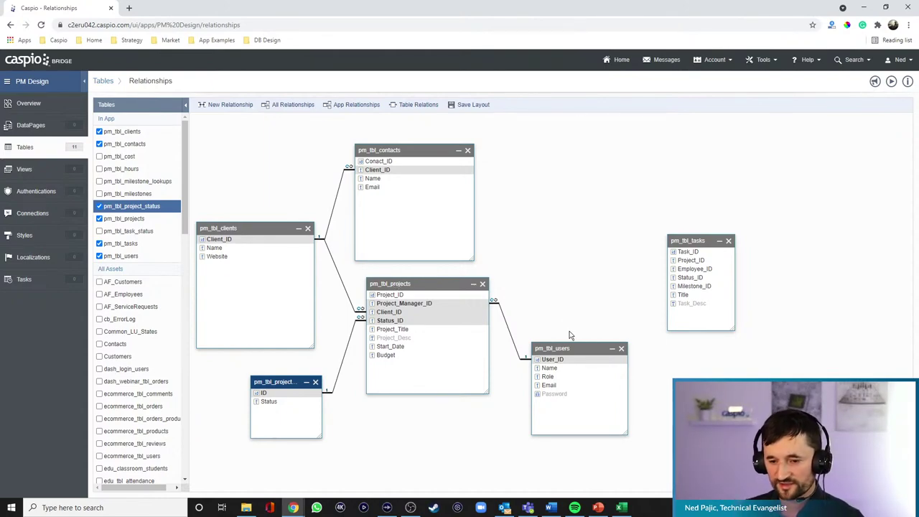
- Widen pm_tbl_tasks, move it closer to pm_tbl_projects, and relate the projects' Project_ID to the tasks' Project_ID
{"action": "left_click_drag", "start_coordinate": [580, 349], "coordinate": [587, 329]}
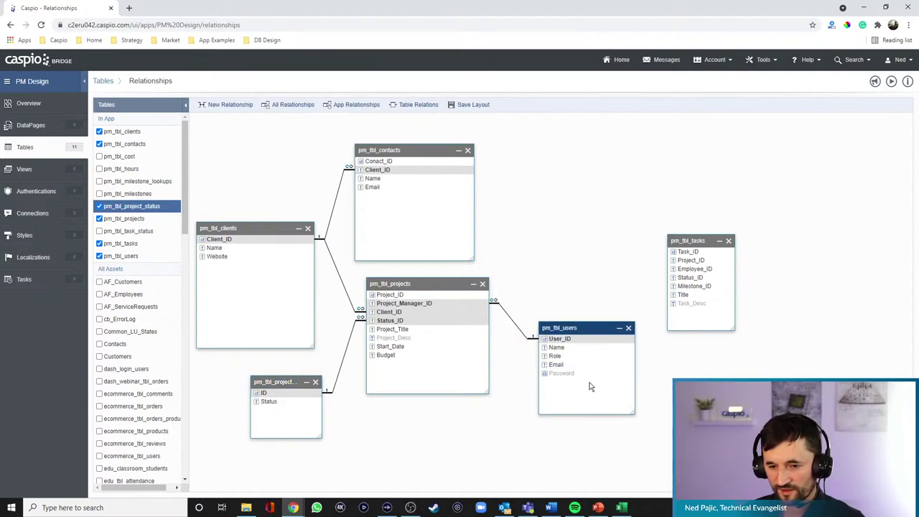
{"action": "left_click_drag", "start_coordinate": [731, 331], "coordinate": [788, 337]}
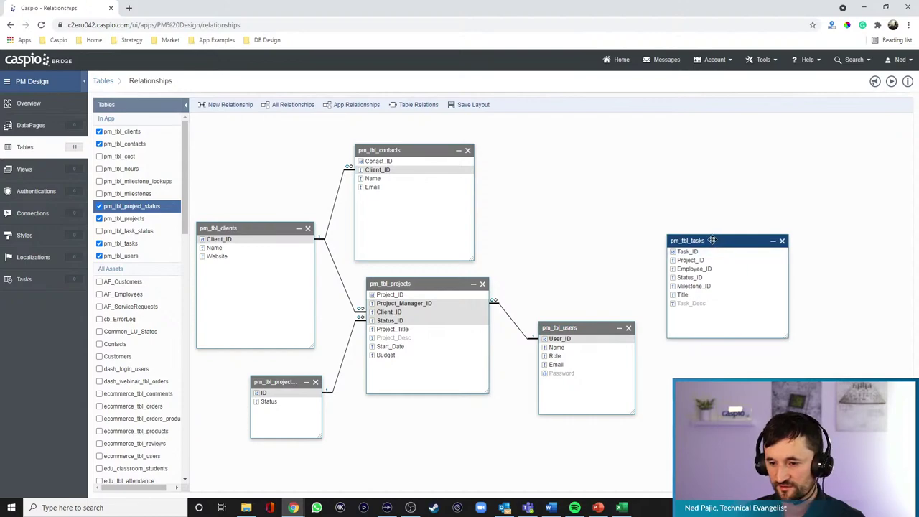
{"action": "left_click_drag", "start_coordinate": [714, 240], "coordinate": [622, 177]}
{"action": "left_click_drag", "start_coordinate": [481, 299], "coordinate": [582, 198]}
{"action": "left_click", "coordinate": [574, 357]}
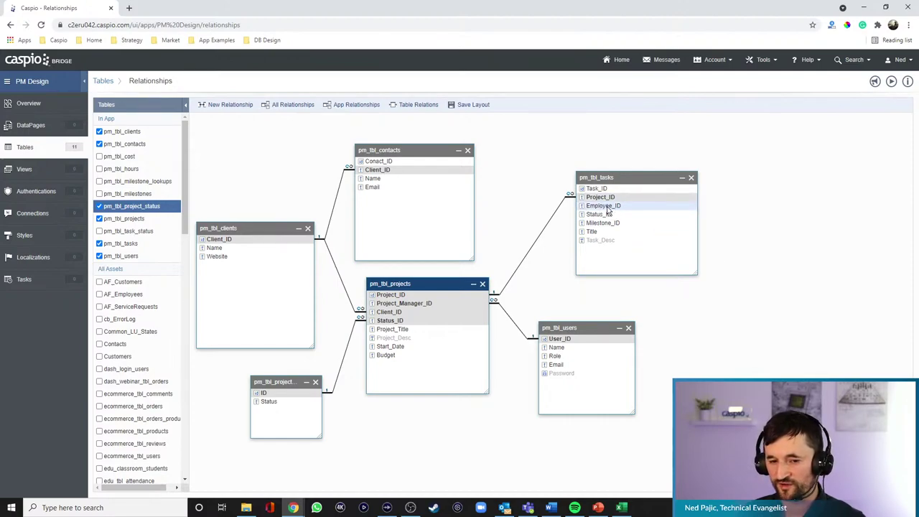
- Relate User_ID in pm_tbl_users to Employee_ID in pm_tbl_tasks and space the two boxes farther apart
{"action": "left_click_drag", "start_coordinate": [606, 207], "coordinate": [586, 209]}
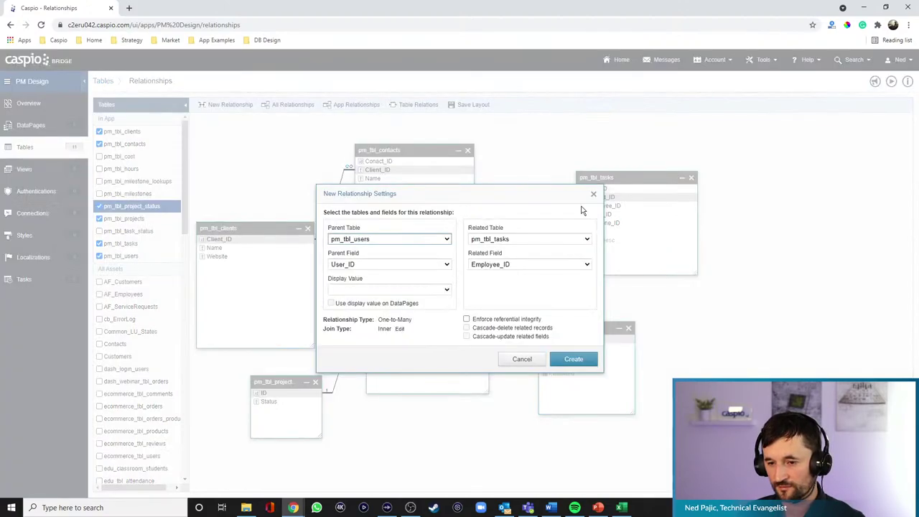
{"action": "left_click", "coordinate": [575, 359]}
{"action": "left_click_drag", "start_coordinate": [639, 176], "coordinate": [691, 153]}
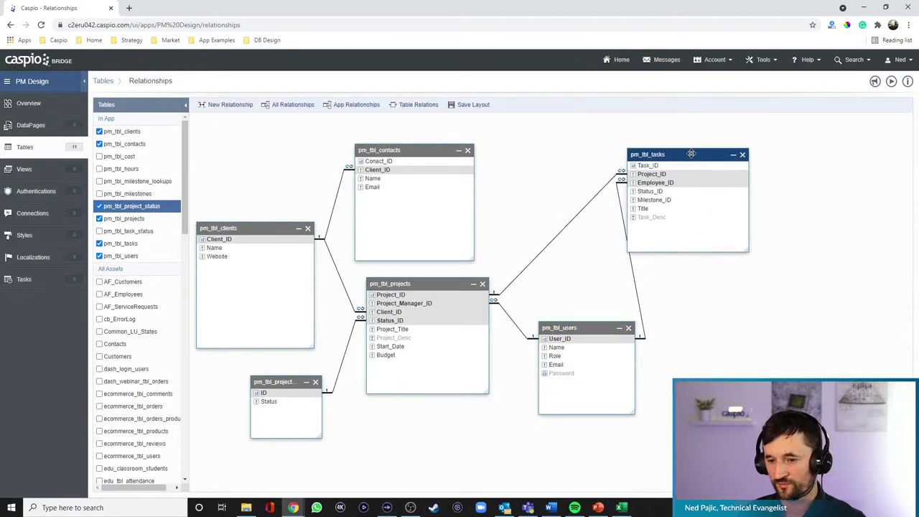
{"action": "left_click_drag", "start_coordinate": [595, 328], "coordinate": [571, 322]}
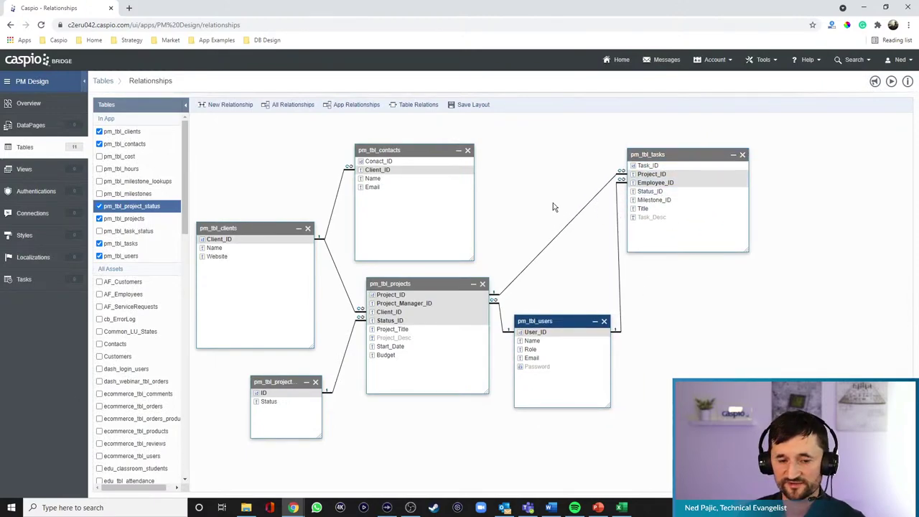
- Add pm_tbl_task_status beside pm_tbl_tasks and create a relationship from its ID to Task_ID
{"action": "left_click", "coordinate": [99, 231]}
{"action": "left_click_drag", "start_coordinate": [852, 130], "coordinate": [755, 176]}
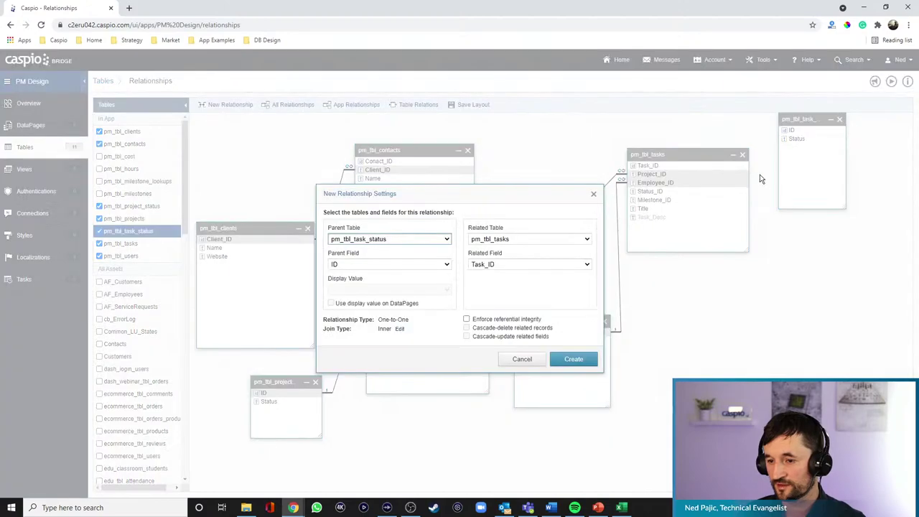
{"action": "left_click", "coordinate": [573, 359]}
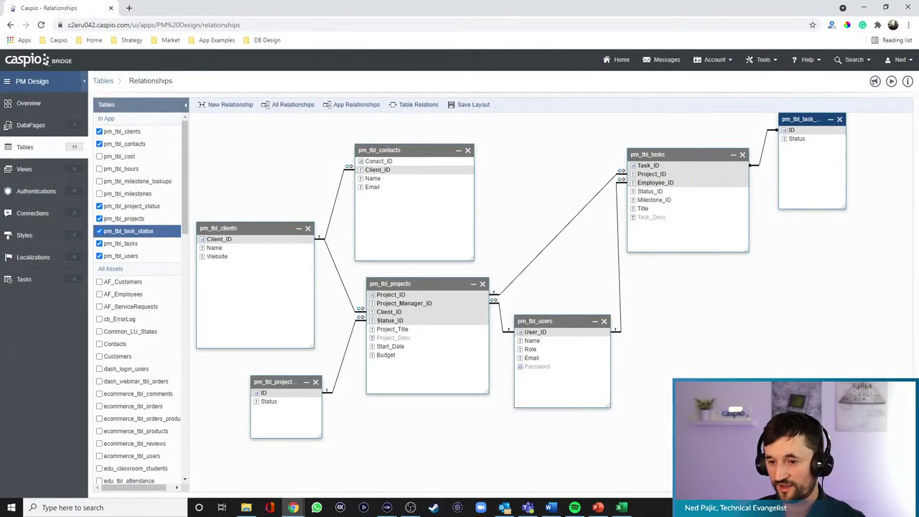
- Delete the relationship to Task_ID and relate the ID of pm_tbl_task_status to Status_ID in pm_tbl_tasks instead
{"action": "left_click", "coordinate": [775, 134]}
{"action": "left_click", "coordinate": [790, 147]}
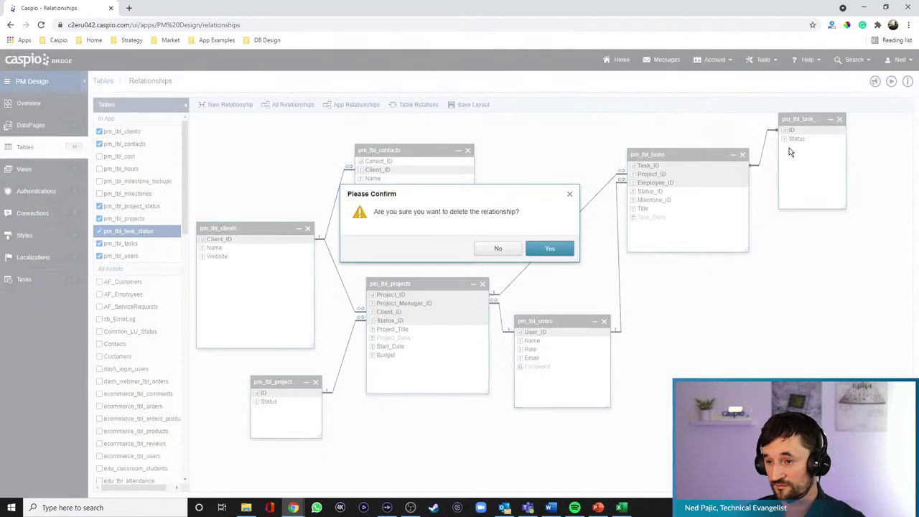
{"action": "left_click", "coordinate": [552, 250]}
{"action": "left_click_drag", "start_coordinate": [790, 133], "coordinate": [640, 191]}
{"action": "left_click", "coordinate": [574, 364]}
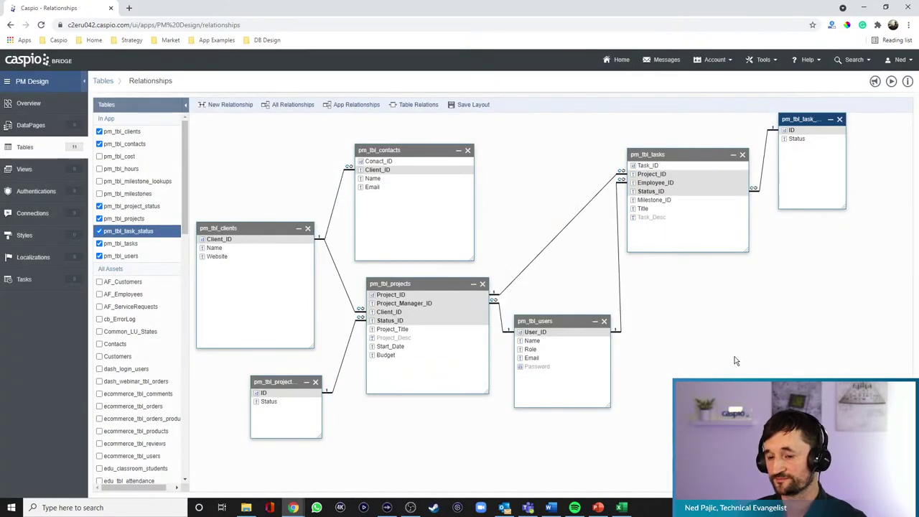
- Add pm_tbl_milestones and pm_tbl_milestone_lookups below pm_tbl_tasks and relate the lookup table's ID to Status_ID in pm_tbl_milestones
{"action": "left_click", "coordinate": [100, 195]}
{"action": "left_click_drag", "start_coordinate": [857, 244], "coordinate": [715, 281]}
{"action": "left_click_drag", "start_coordinate": [745, 368], "coordinate": [790, 375]}
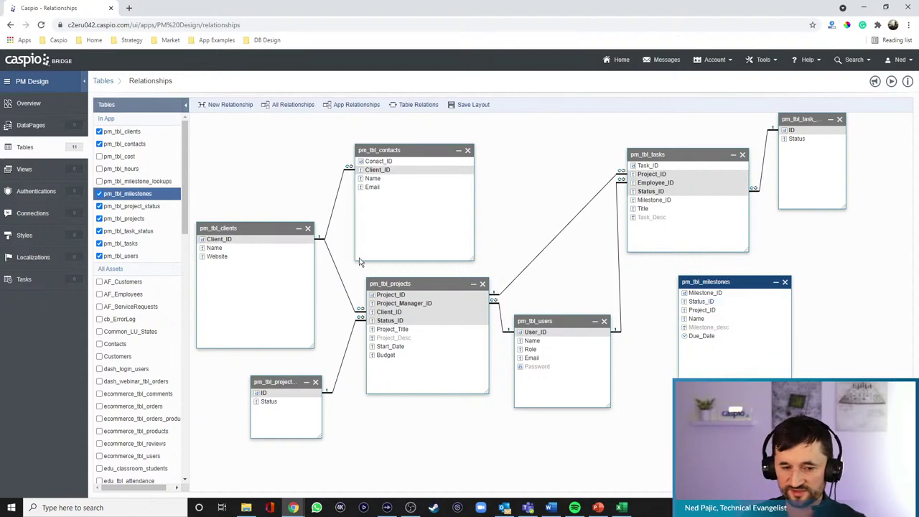
{"action": "left_click", "coordinate": [100, 180]}
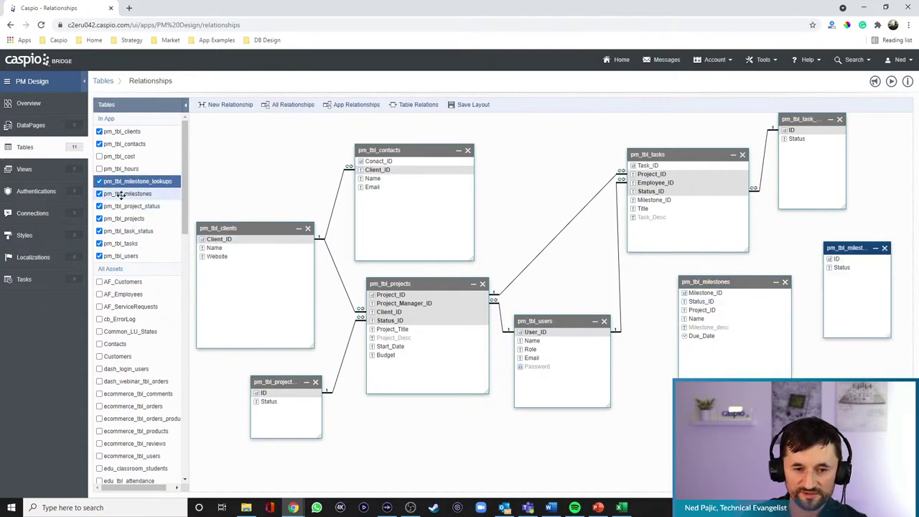
{"action": "left_click_drag", "start_coordinate": [839, 258], "coordinate": [774, 306]}
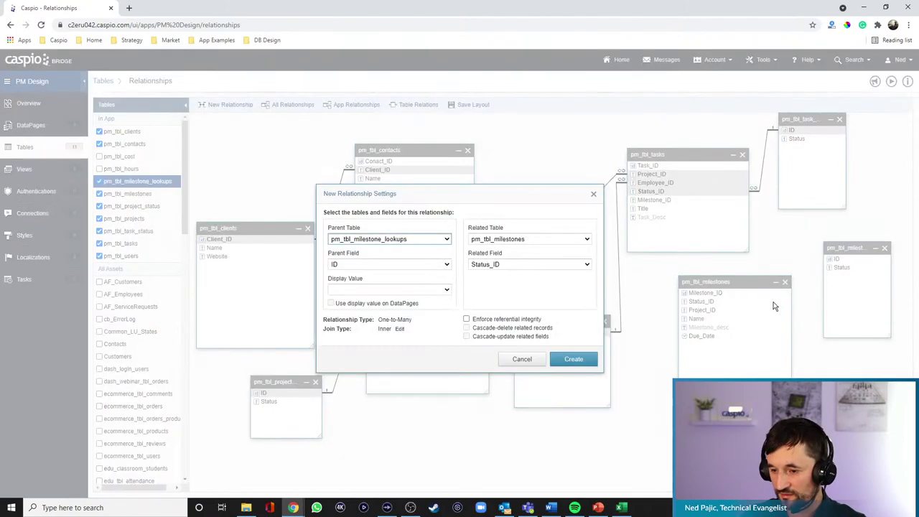
{"action": "left_click", "coordinate": [573, 358]}
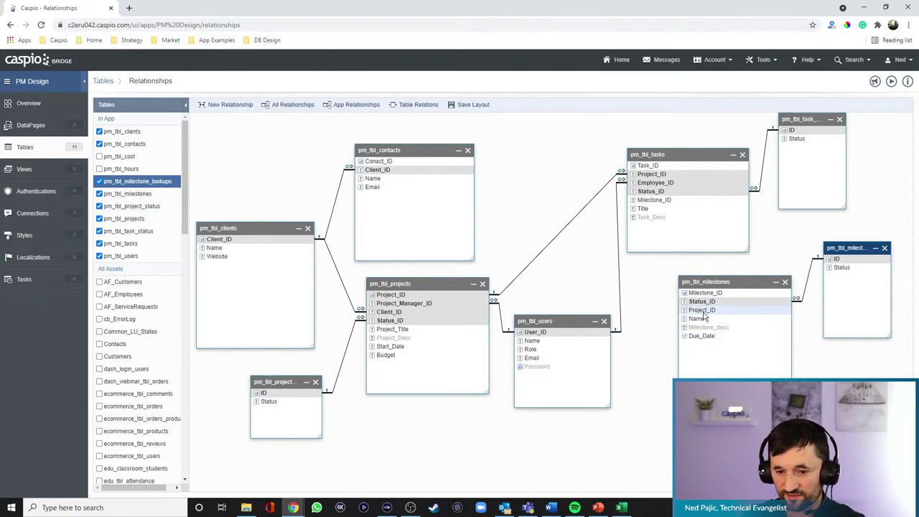
- Relate Project_ID in pm_tbl_projects to Project_ID in pm_tbl_milestones and move pm_tbl_users slightly lower
{"action": "left_click_drag", "start_coordinate": [483, 296], "coordinate": [685, 313]}
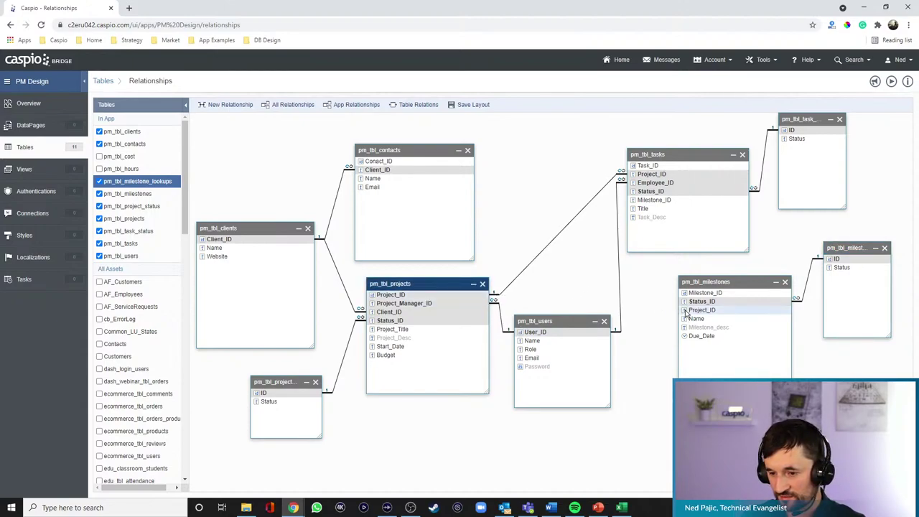
{"action": "left_click_drag", "start_coordinate": [476, 297], "coordinate": [696, 320]}
{"action": "left_click", "coordinate": [573, 359]}
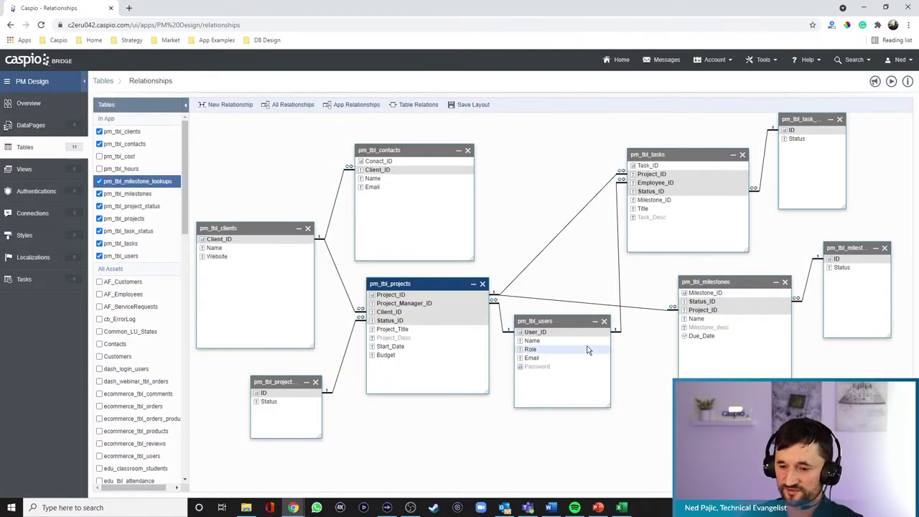
{"action": "left_click_drag", "start_coordinate": [566, 326], "coordinate": [573, 337]}
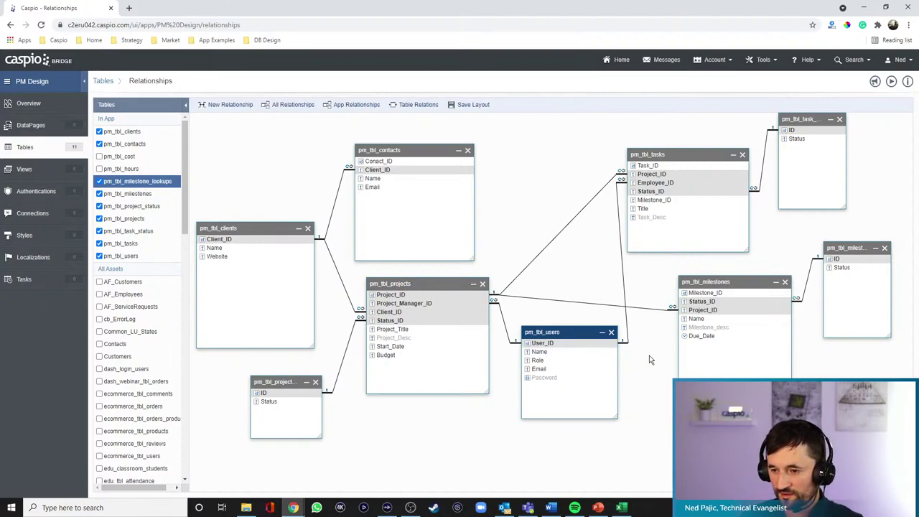
- Add pm_tbl_hours below pm_tbl_milestone_lookups and shift pm_tbl_milestones away from it to make room
{"action": "left_click", "coordinate": [100, 170]}
{"action": "left_click_drag", "start_coordinate": [847, 371], "coordinate": [840, 357]}
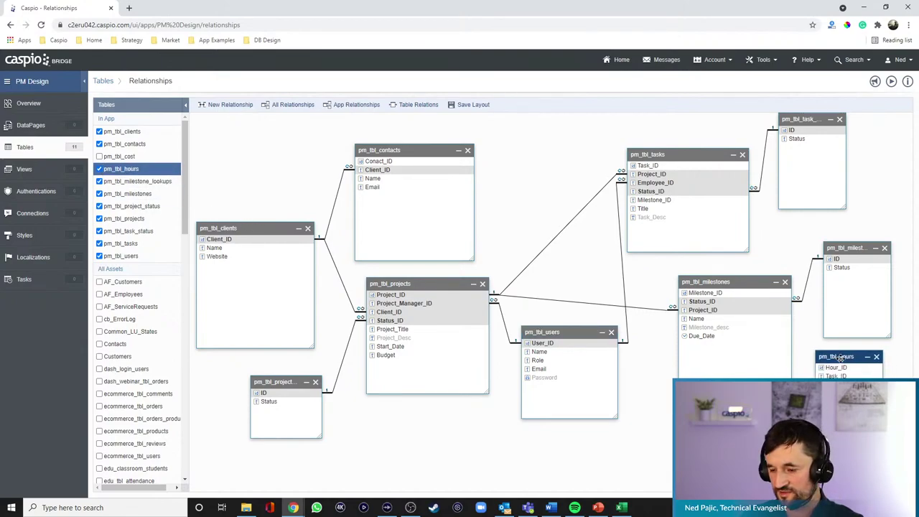
{"action": "left_click_drag", "start_coordinate": [735, 282], "coordinate": [709, 277]}
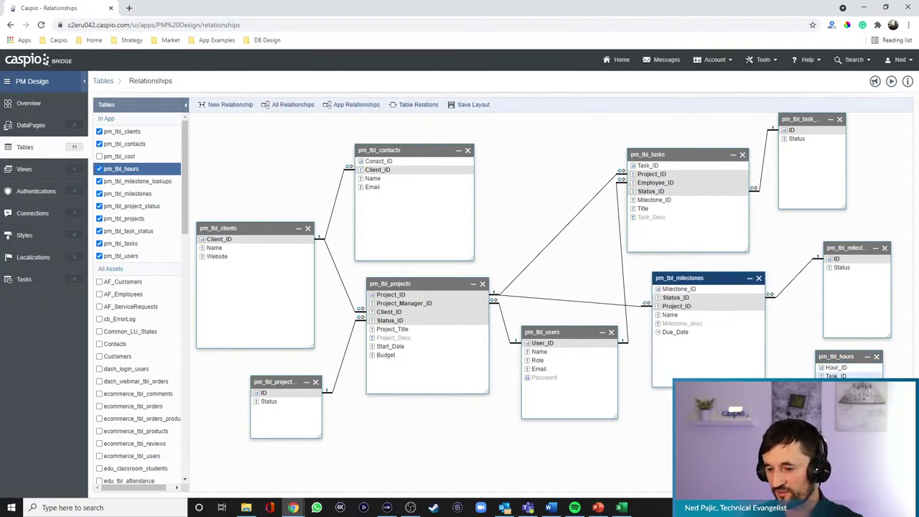
- Swap the positions of pm_tbl_milestones and pm_tbl_tasks so that pm_tbl_tasks sits directly beside pm_tbl_hours
{"action": "left_click_drag", "start_coordinate": [743, 166], "coordinate": [825, 377]}
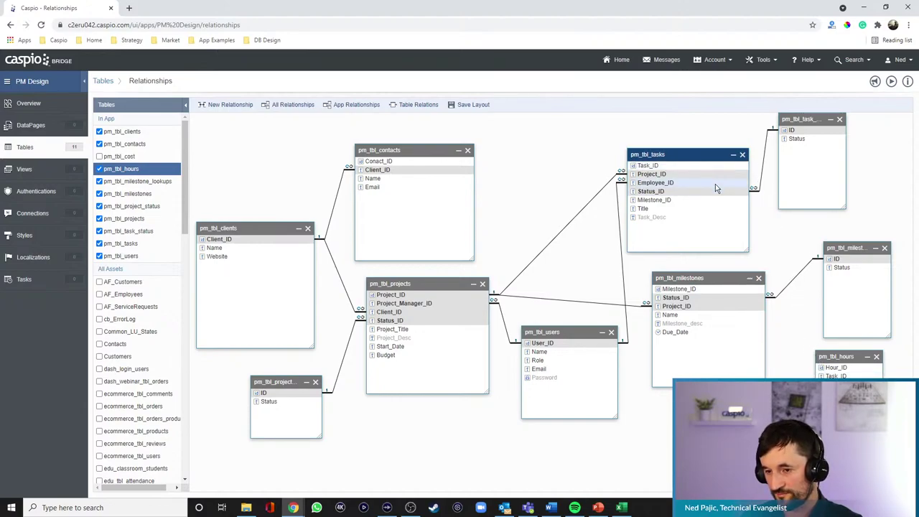
{"action": "left_click_drag", "start_coordinate": [704, 165], "coordinate": [824, 373]}
{"action": "left_click_drag", "start_coordinate": [702, 270], "coordinate": [696, 201]}
{"action": "left_click_drag", "start_coordinate": [689, 157], "coordinate": [714, 364]}
{"action": "left_click_drag", "start_coordinate": [563, 334], "coordinate": [554, 337]}
{"action": "left_click_drag", "start_coordinate": [696, 210], "coordinate": [650, 155]}
- Create a one-to-many relationship from Task_ID in pm_tbl_tasks to Task_ID in pm_tbl_hours
{"action": "left_click", "coordinate": [765, 374]}
{"action": "left_click_drag", "start_coordinate": [765, 374], "coordinate": [833, 375]}
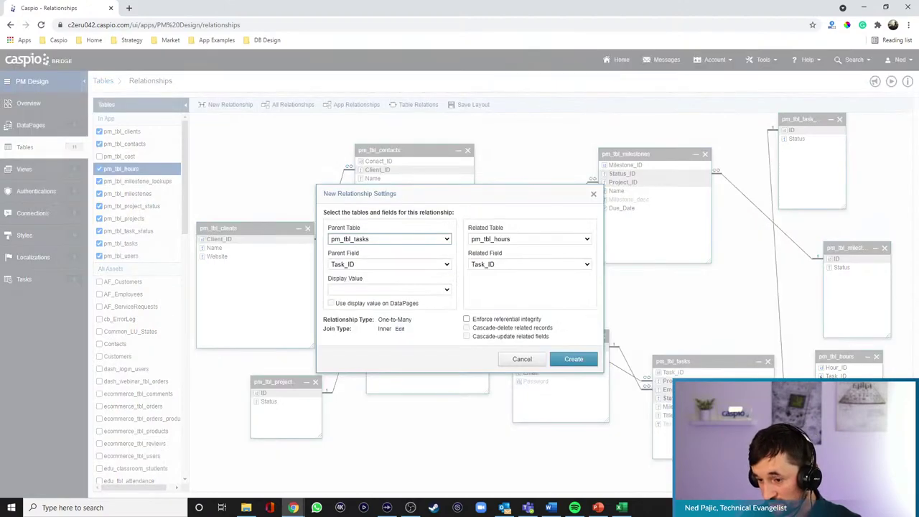
{"action": "left_click", "coordinate": [574, 360]}
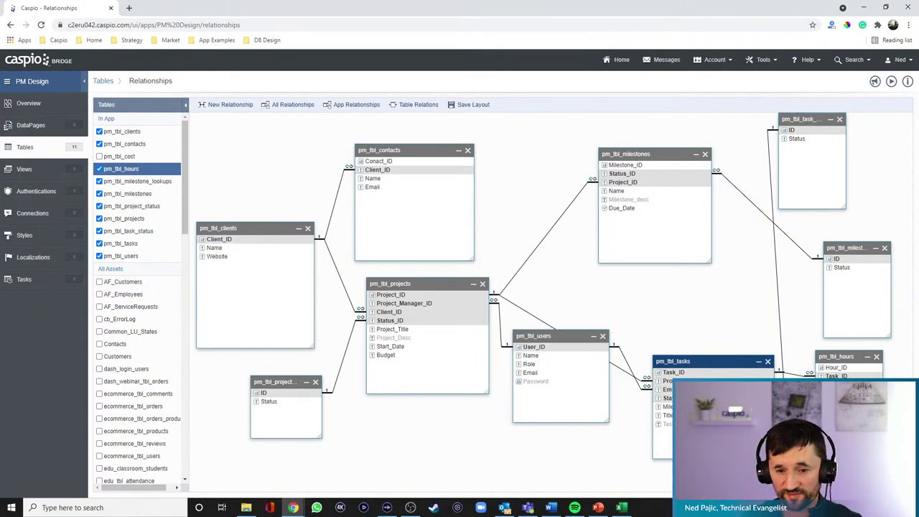
- Relate the projects' Project_ID to Project_ID in pm_tbl_hours, and the users' User_ID to its Employee_ID
{"action": "left_click_drag", "start_coordinate": [483, 298], "coordinate": [782, 373]}
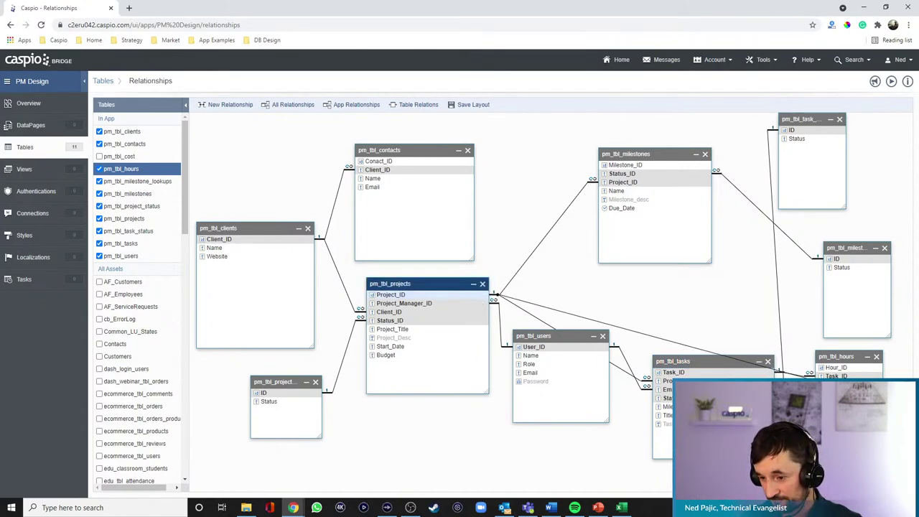
{"action": "left_click", "coordinate": [575, 360]}
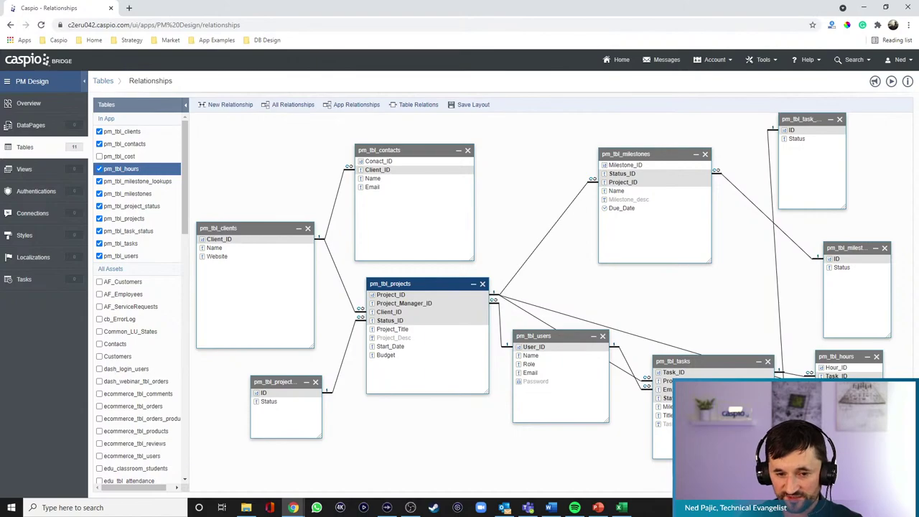
{"action": "left_click_drag", "start_coordinate": [593, 350], "coordinate": [836, 384]}
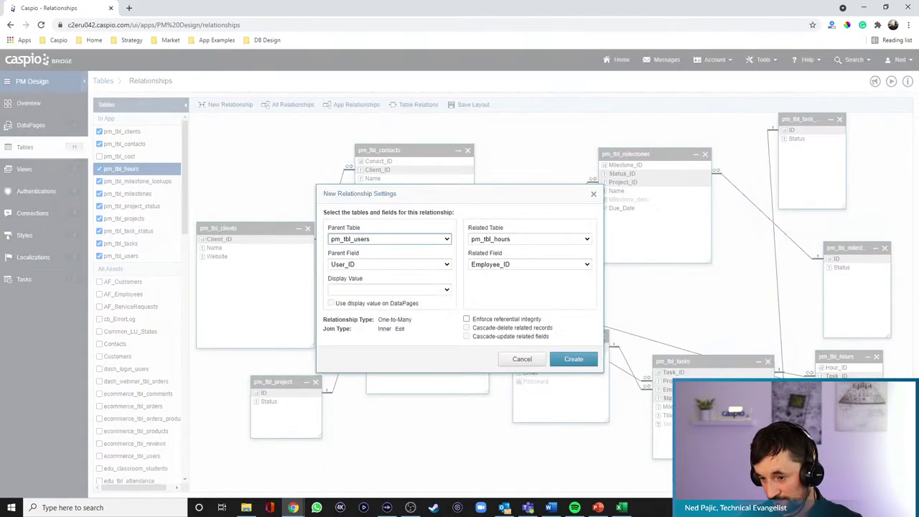
{"action": "left_click", "coordinate": [585, 361]}
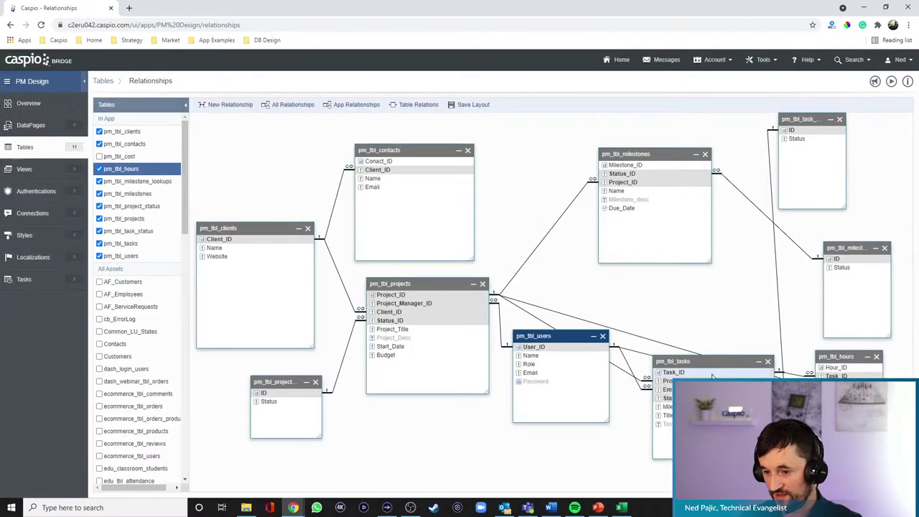
- Move pm_tbl_tasks higher in the layout and add pm_tbl_cost below it
{"action": "left_click", "coordinate": [706, 349]}
{"action": "left_click_drag", "start_coordinate": [706, 346], "coordinate": [698, 290]}
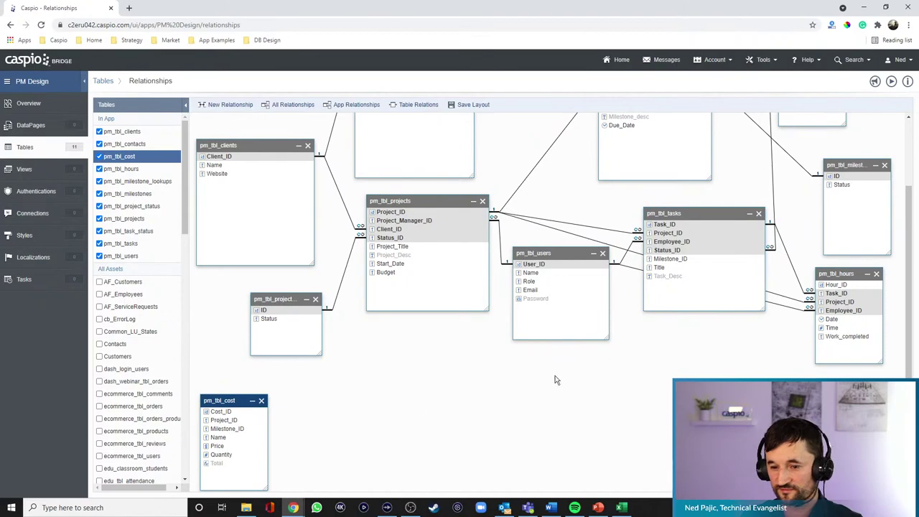
{"action": "left_click_drag", "start_coordinate": [223, 399], "coordinate": [716, 350]}
{"action": "scroll", "coordinate": [716, 351], "scroll_direction": "up", "scroll_amount": 3}
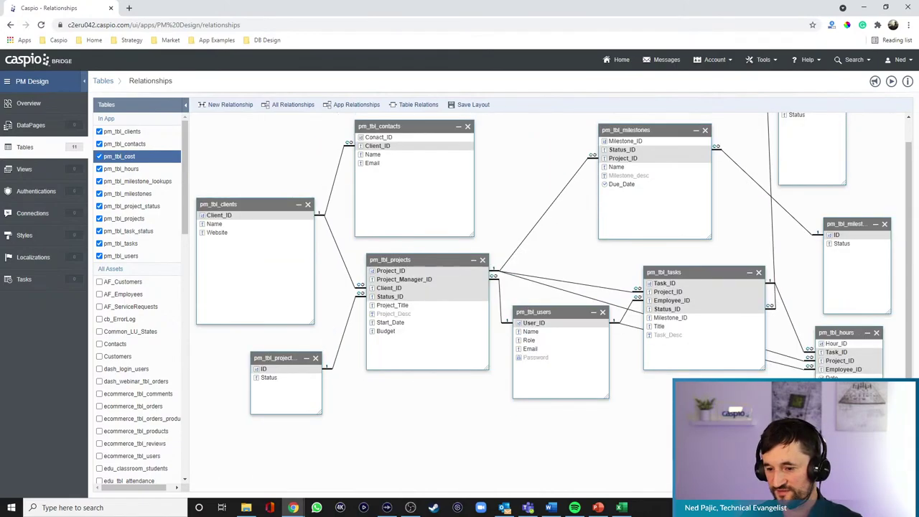
{"action": "scroll", "coordinate": [716, 351], "scroll_direction": "up", "scroll_amount": 1}
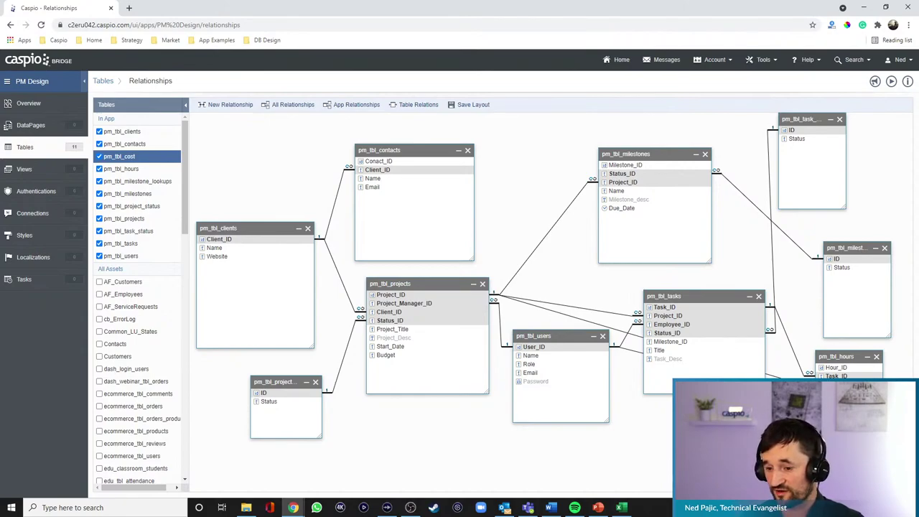
- Relate the projects' Project_ID to Project_ID in pm_tbl_cost, and the milestones' Milestone_ID to Milestone_ID in pm_tbl_cost
{"action": "left_click_drag", "start_coordinate": [477, 302], "coordinate": [706, 423]}
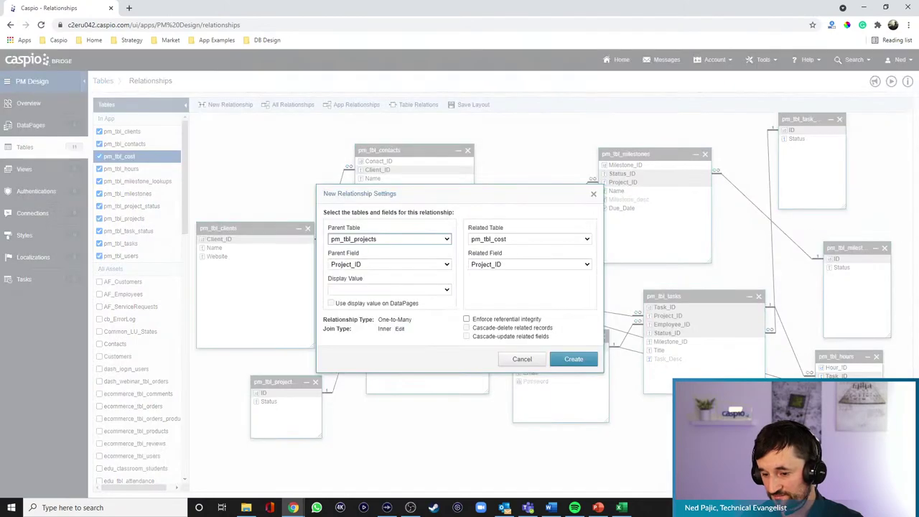
{"action": "left_click", "coordinate": [578, 362]}
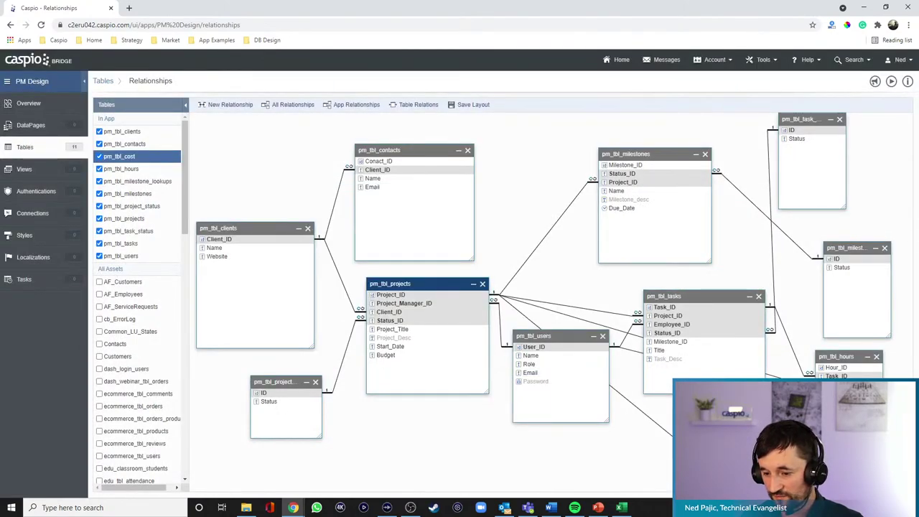
{"action": "left_click_drag", "start_coordinate": [631, 165], "coordinate": [670, 336]}
{"action": "left_click_drag", "start_coordinate": [671, 413], "coordinate": [699, 383]}
{"action": "left_click", "coordinate": [576, 362]}
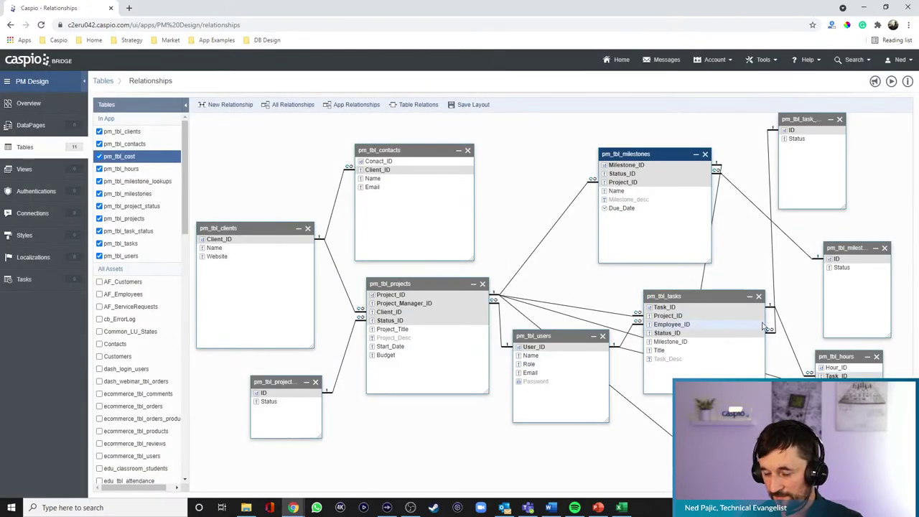
- Rearrange the pm_tbl_tasks, pm_tbl_milestones and pm_tbl_milestone_lookups boxes to spread out the relationship lines
{"action": "left_click_drag", "start_coordinate": [726, 296], "coordinate": [721, 287]}
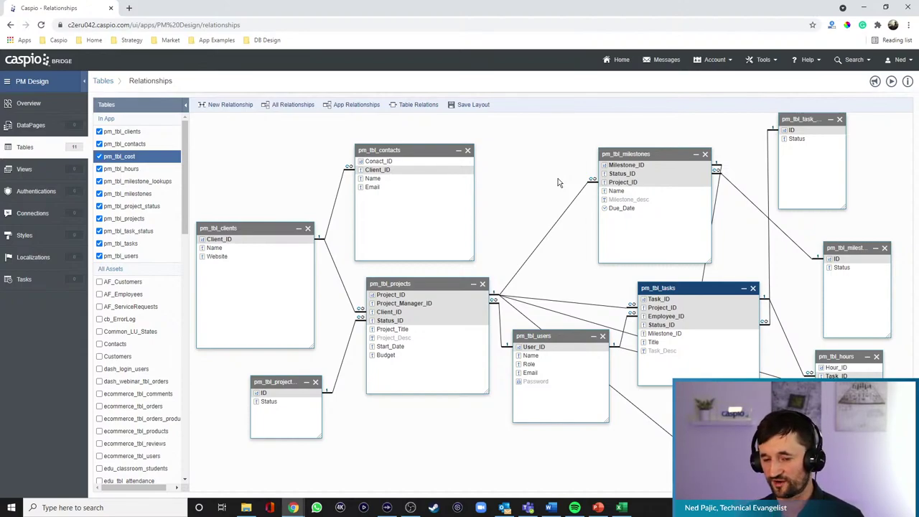
{"action": "left_click_drag", "start_coordinate": [654, 154], "coordinate": [607, 133]}
{"action": "left_click_drag", "start_coordinate": [707, 281], "coordinate": [717, 264]}
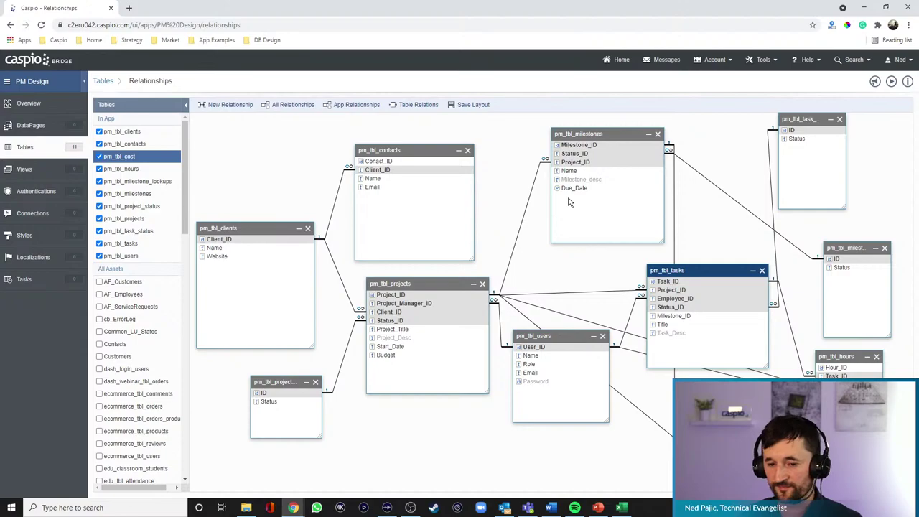
{"action": "left_click_drag", "start_coordinate": [716, 272], "coordinate": [705, 268]}
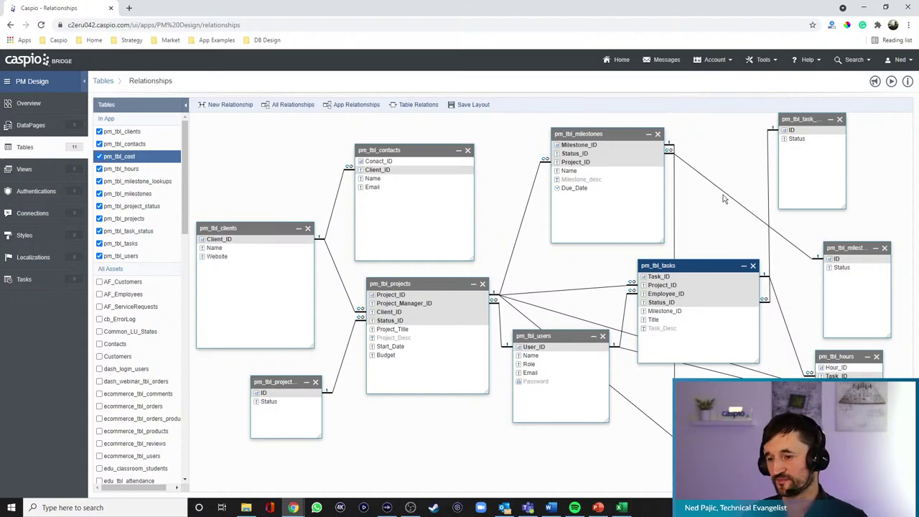
{"action": "left_click_drag", "start_coordinate": [863, 247], "coordinate": [843, 235]}
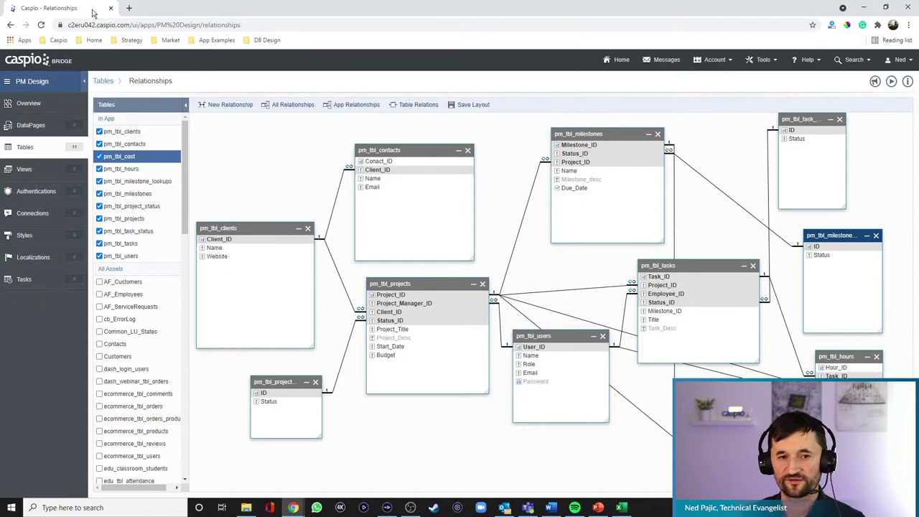
- Open caspio.com in a new browser tab and look through its App Templates for project management
{"action": "left_click", "coordinate": [130, 9]}
{"action": "type", "text": "caspio.com"}
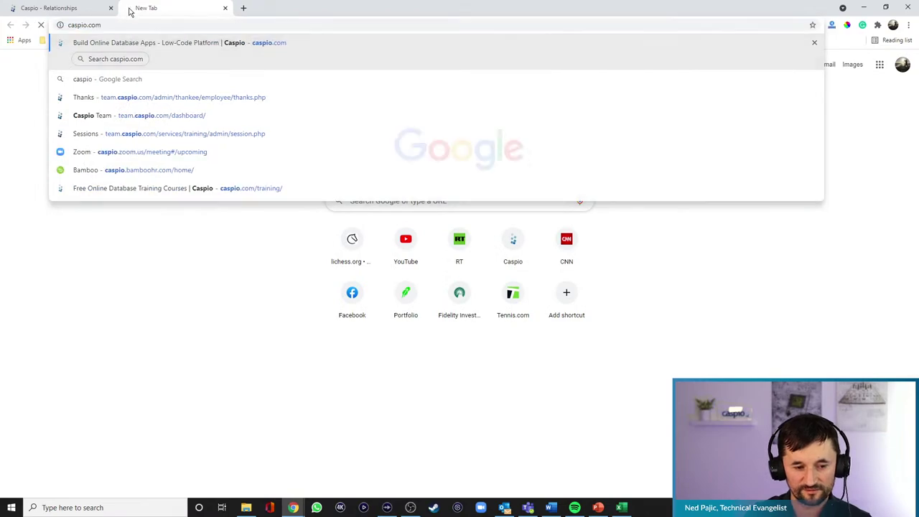
{"action": "key", "text": "Return"}
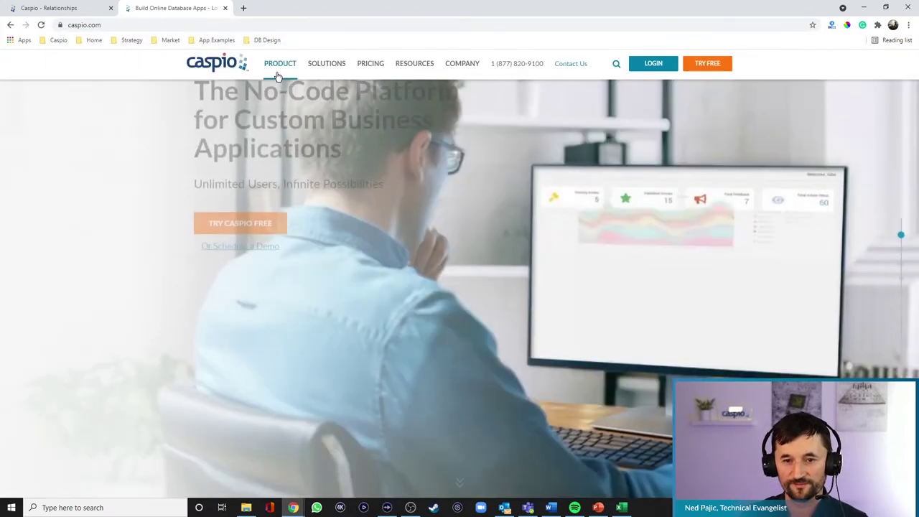
{"action": "mouse_move", "coordinate": [279, 75]}
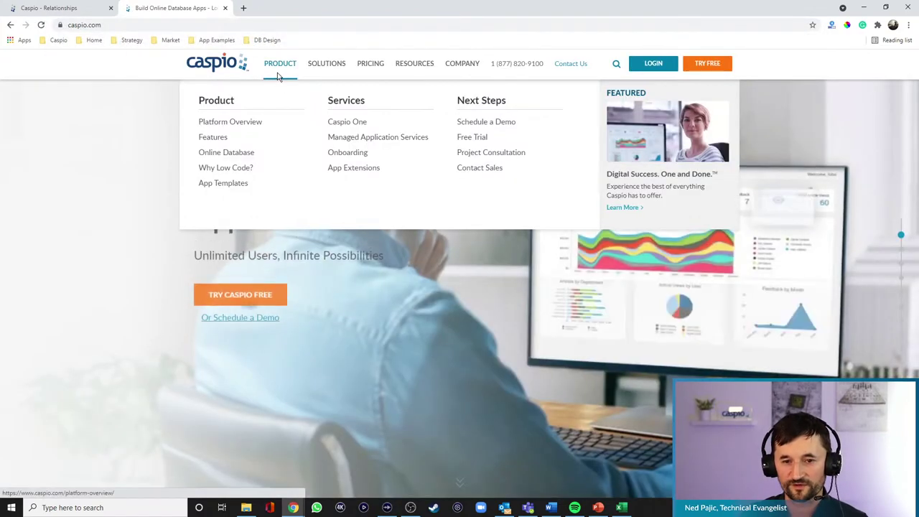
{"action": "left_click", "coordinate": [231, 188]}
{"action": "scroll", "coordinate": [734, 257], "scroll_direction": "down", "scroll_amount": 9}
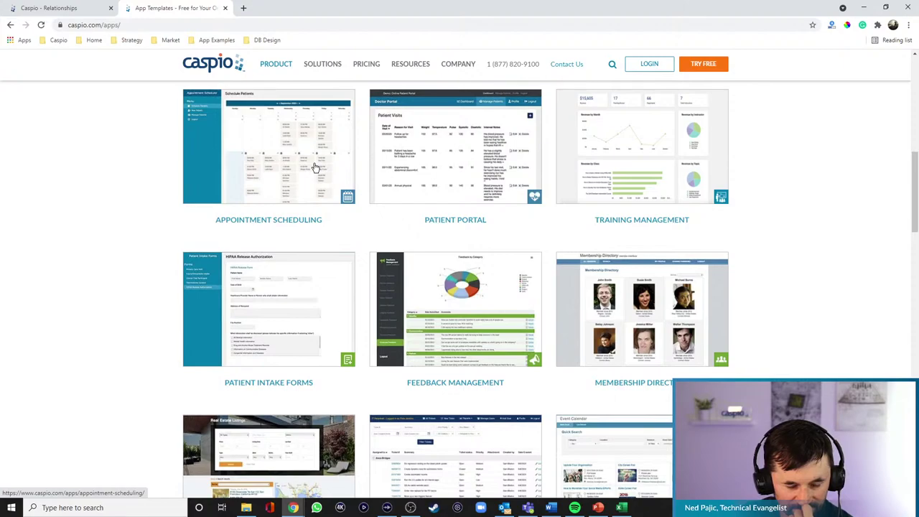
{"action": "scroll", "coordinate": [333, 187], "scroll_direction": "up", "scroll_amount": 3}
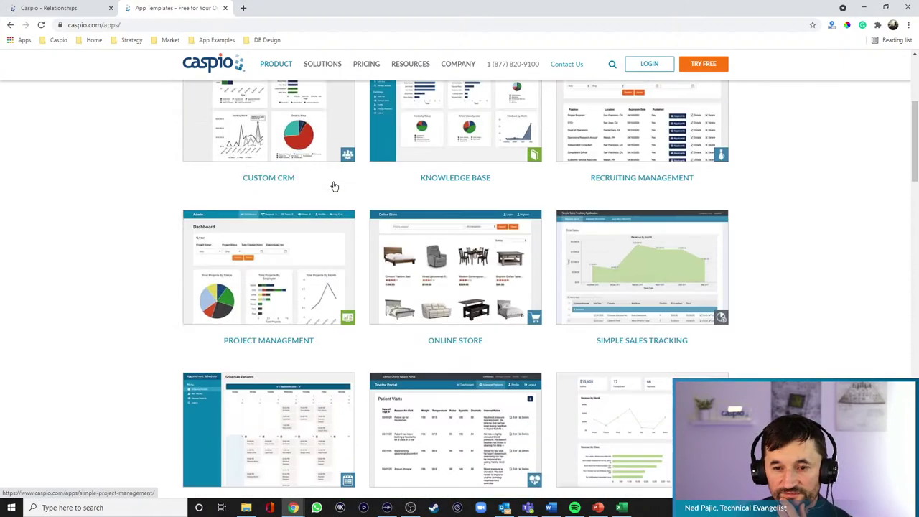
{"action": "scroll", "coordinate": [334, 187], "scroll_direction": "up", "scroll_amount": 3}
- Return to Caspio Bridge and leave the relationships layout for the home list of apps
{"action": "left_click", "coordinate": [72, 9]}
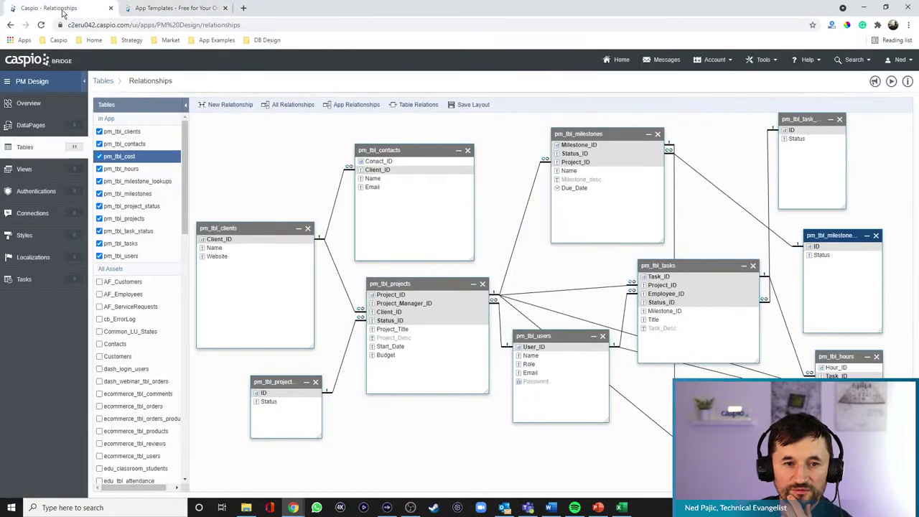
{"action": "left_click", "coordinate": [622, 65]}
{"action": "left_click", "coordinate": [519, 246]}
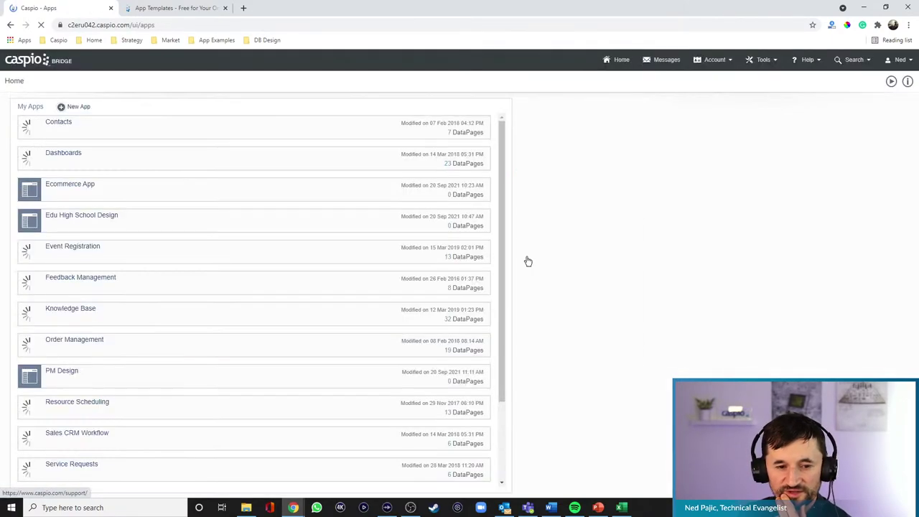
{"action": "mouse_move", "coordinate": [437, 226]}
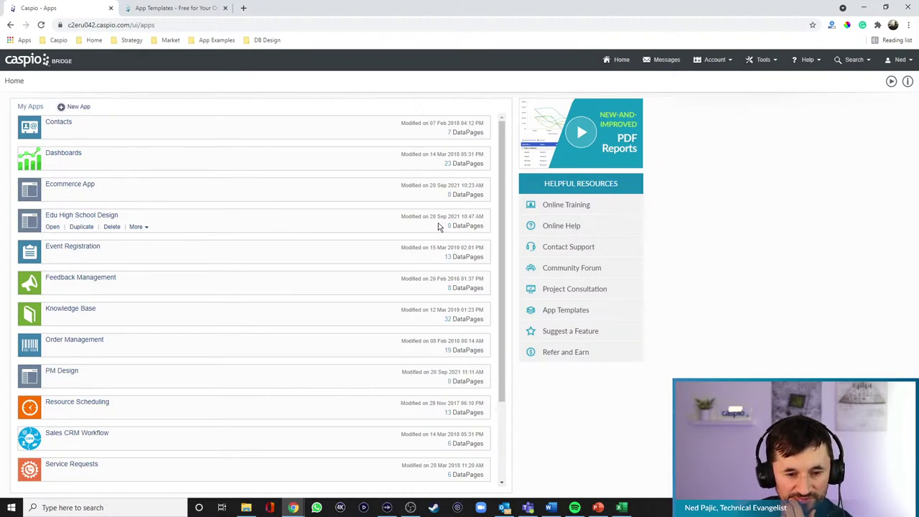
{"action": "mouse_move", "coordinate": [353, 254]}
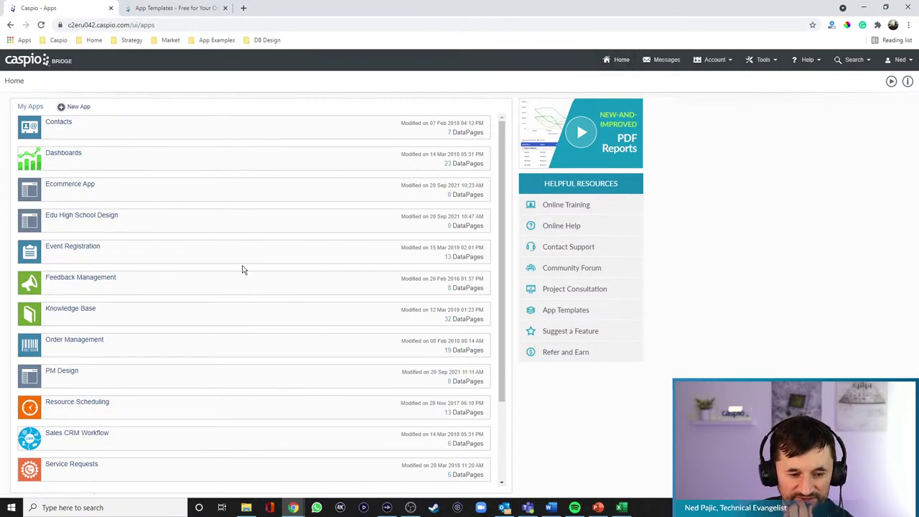
- Look through the whole list of apps on the Caspio Bridge home page
{"action": "scroll", "coordinate": [263, 264], "scroll_direction": "down", "scroll_amount": 3}
{"action": "mouse_move", "coordinate": [268, 263]}
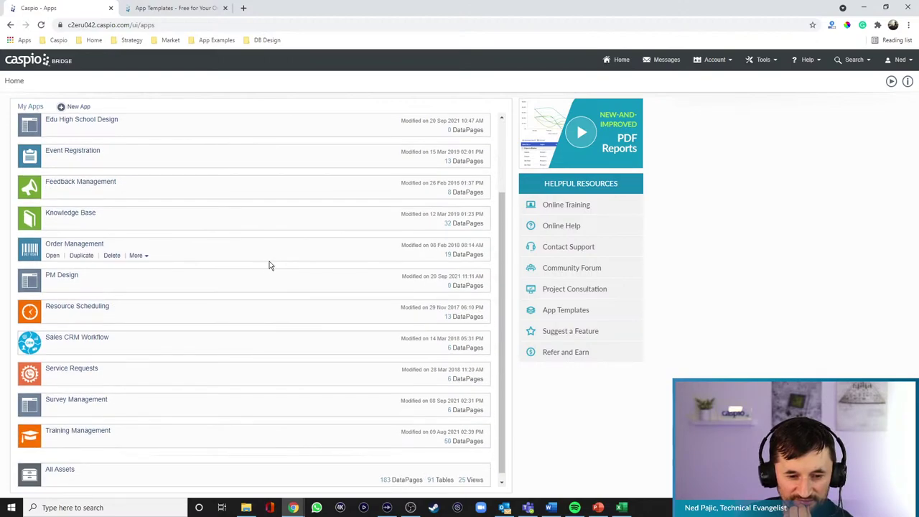
{"action": "scroll", "coordinate": [270, 264], "scroll_direction": "up", "scroll_amount": 1}
{"action": "scroll", "coordinate": [269, 266], "scroll_direction": "up", "scroll_amount": 1}
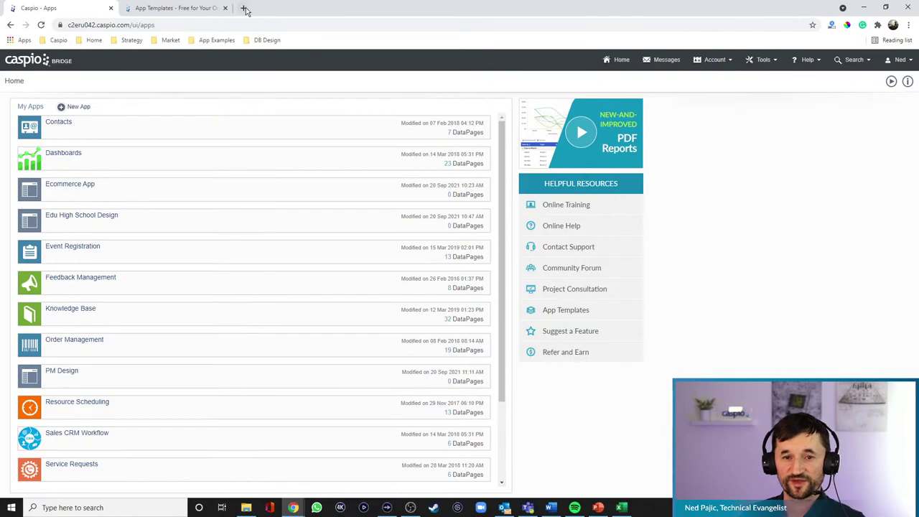
- Go to the caspio.com home page and open its Schedule a Demo page to view the calendar and time slots
{"action": "left_click", "coordinate": [188, 8]}
{"action": "left_click", "coordinate": [213, 63]}
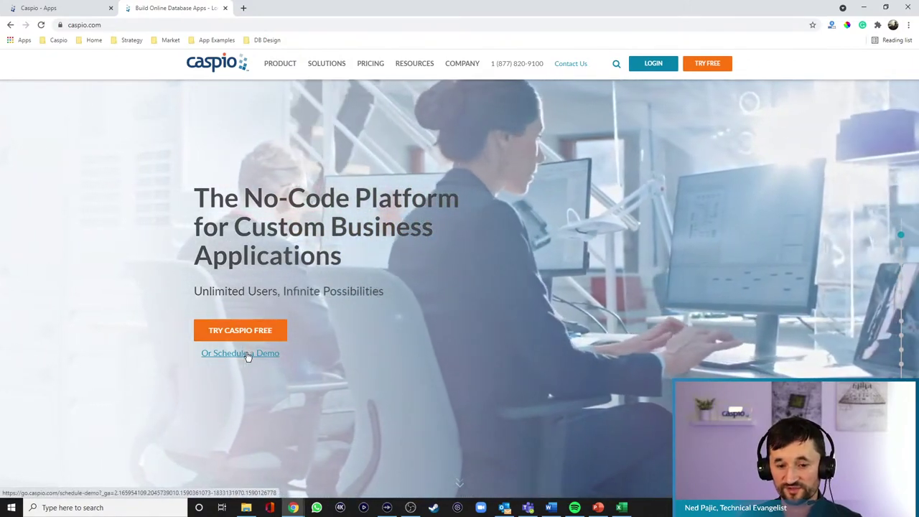
{"action": "left_click", "coordinate": [250, 353]}
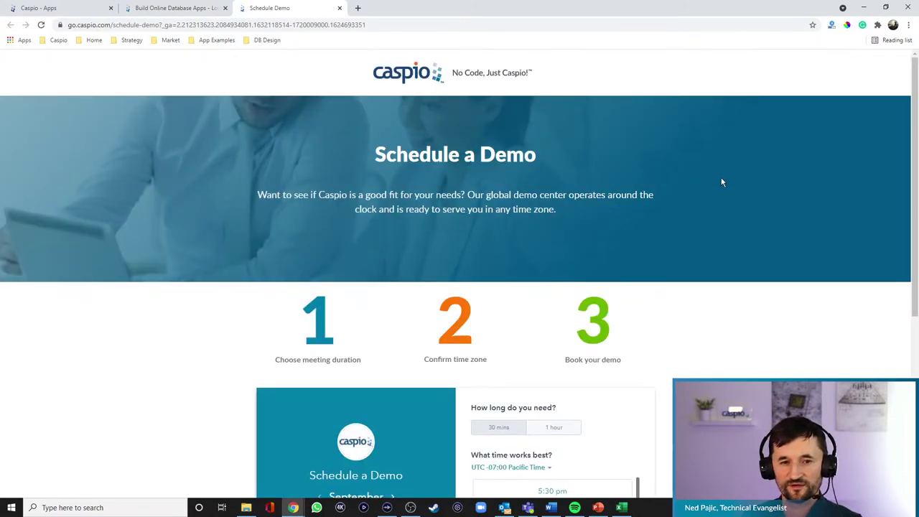
{"action": "scroll", "coordinate": [725, 180], "scroll_direction": "down", "scroll_amount": 3}
{"action": "scroll", "coordinate": [755, 189], "scroll_direction": "down", "scroll_amount": 2}
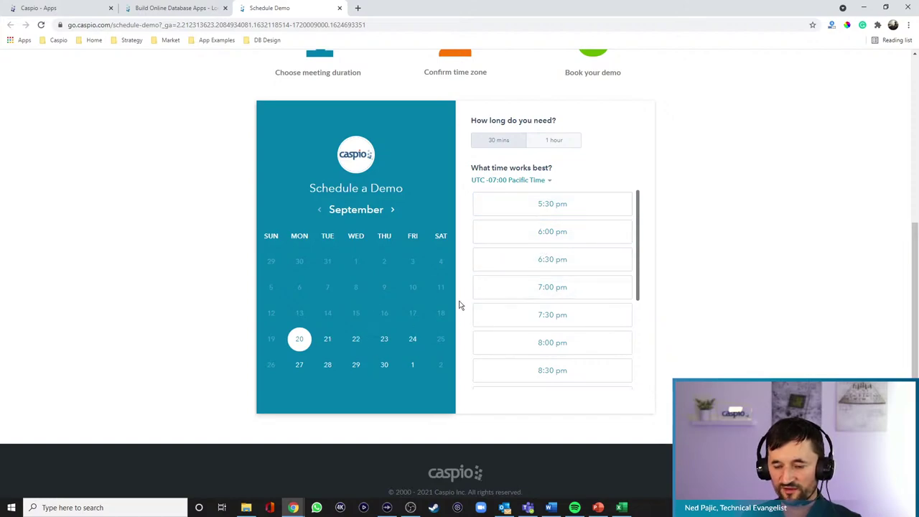
- Preview the meeting confirmation form for the 6:30 pm demo slot without booking, and close the Schedule a Demo page
{"action": "left_click", "coordinate": [551, 266]}
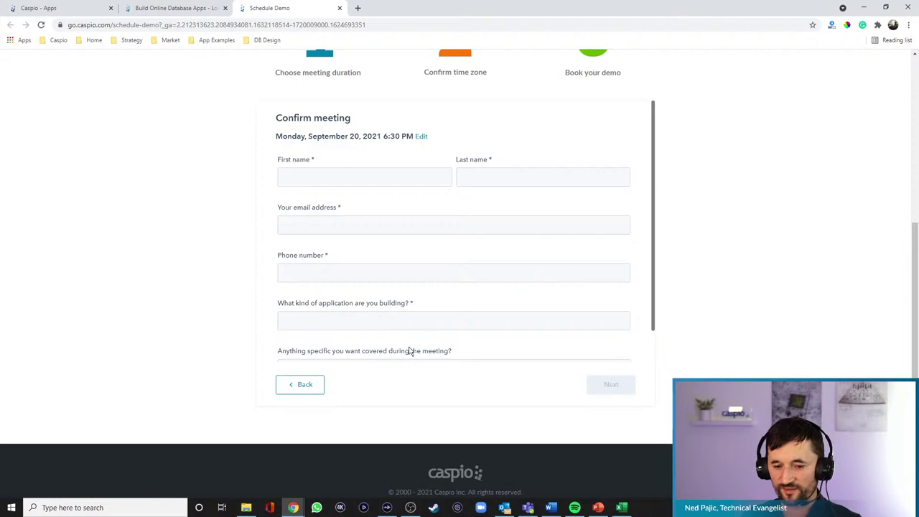
{"action": "left_click", "coordinate": [302, 386]}
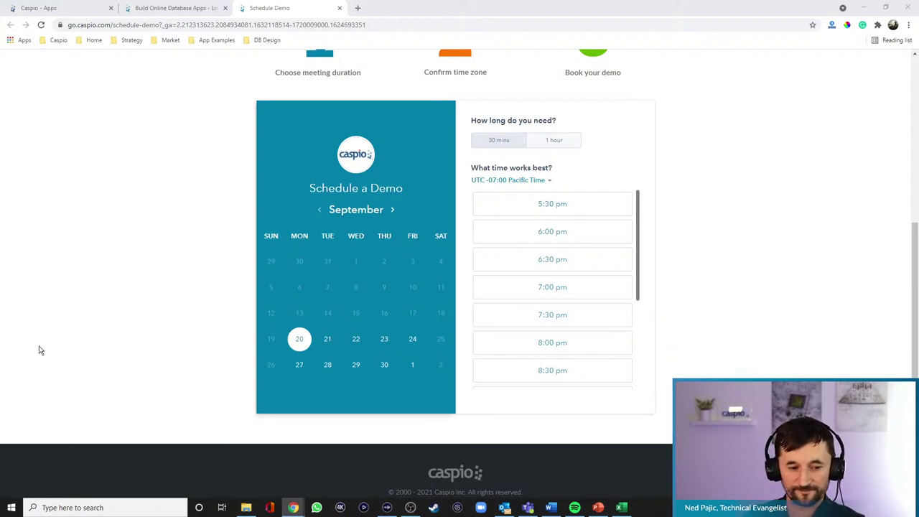
{"action": "scroll", "coordinate": [780, 259], "scroll_direction": "up", "scroll_amount": 4}
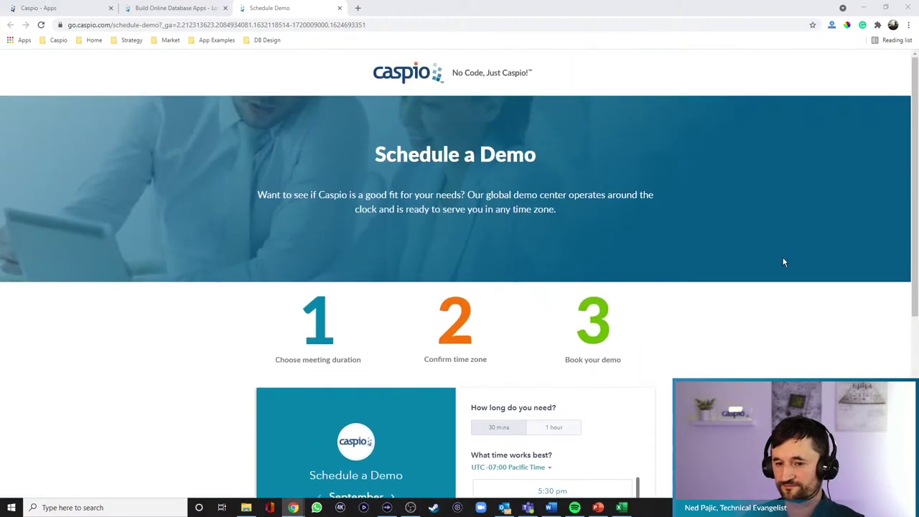
{"action": "left_click", "coordinate": [339, 8]}
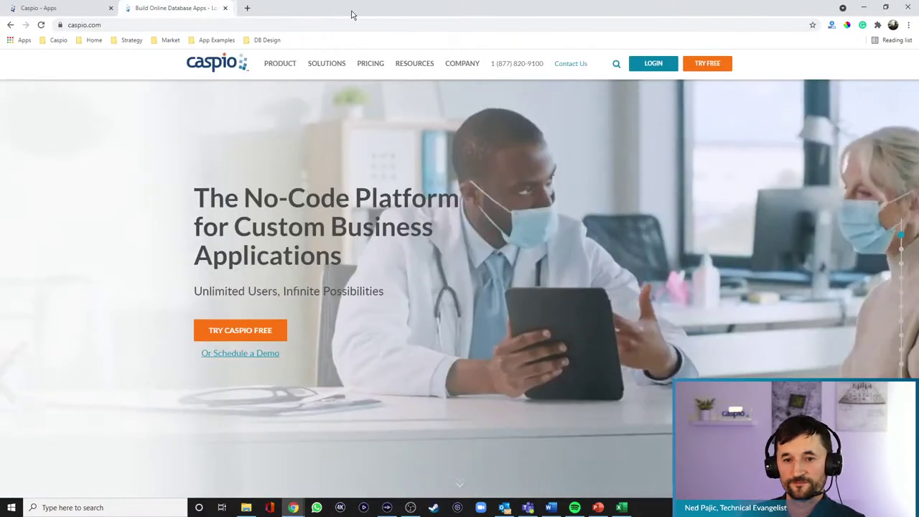